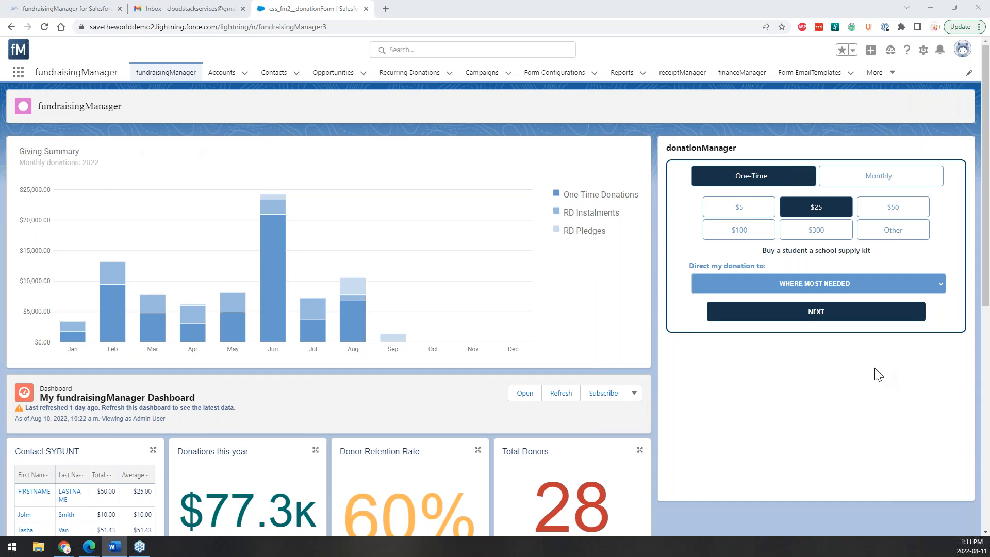
Refresh the dashboard and review its widgets: $77.3K donations this year, 60% retention, 28 donors.
{"action": "left_click", "coordinate": [561, 396]}
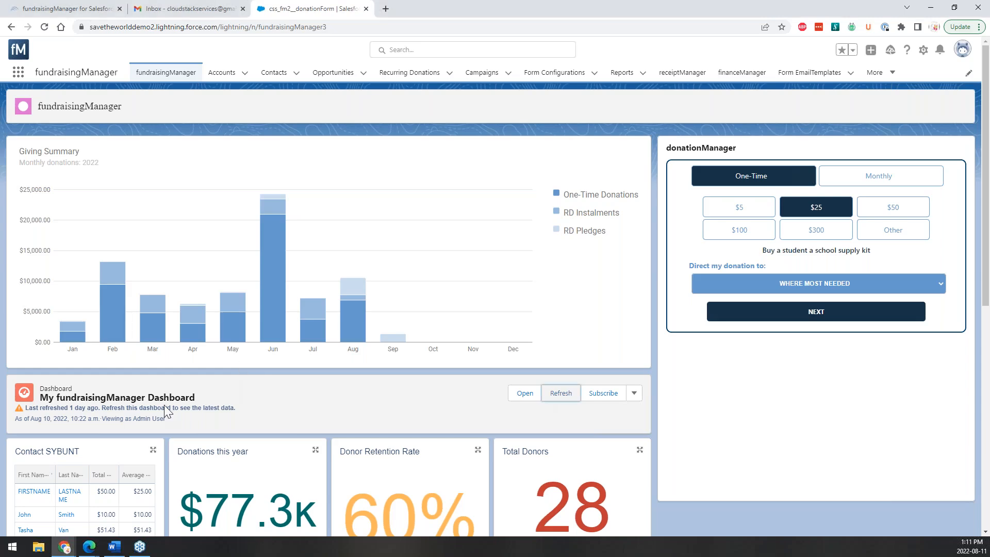
{"action": "scroll", "coordinate": [164, 404], "scroll_direction": "down", "scroll_amount": 3}
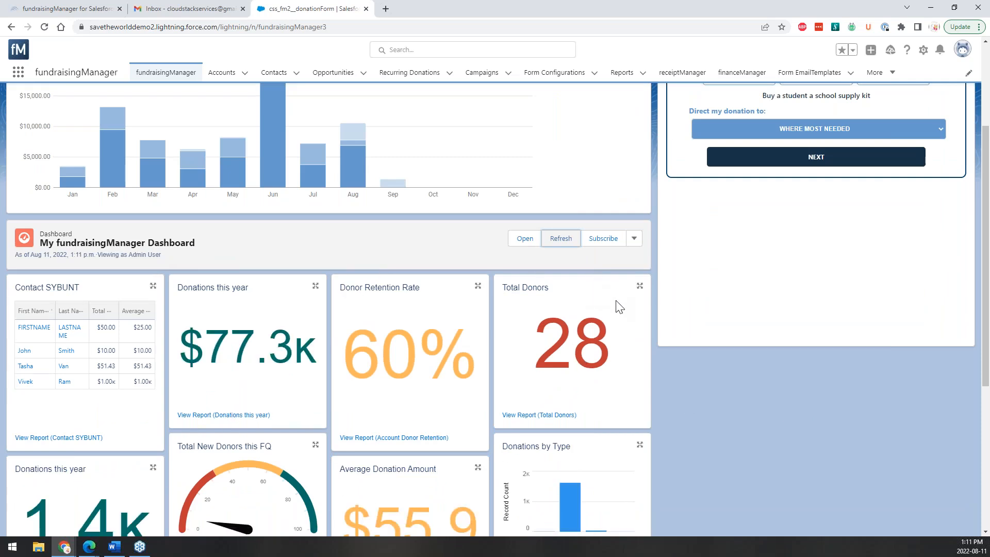
{"action": "scroll", "coordinate": [696, 390], "scroll_direction": "down", "scroll_amount": 3}
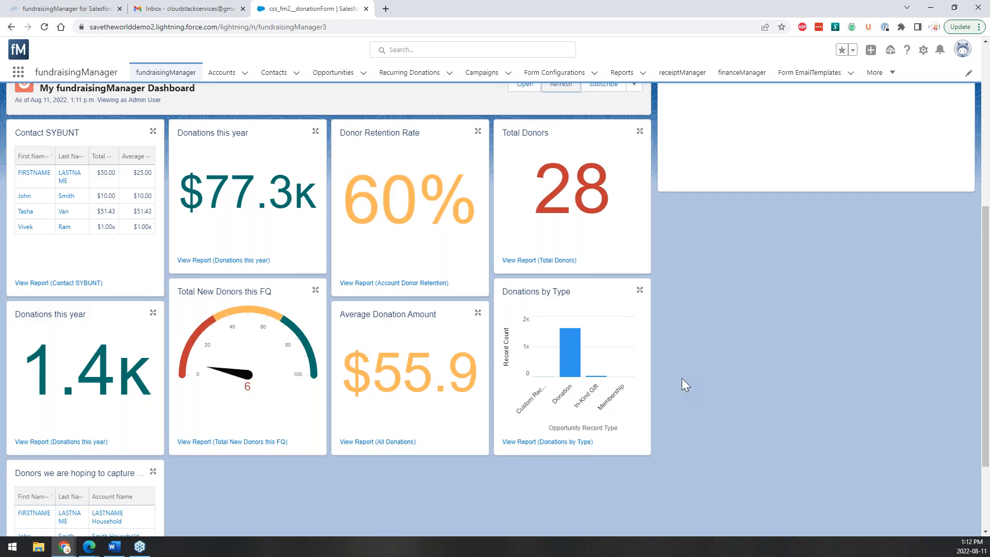
{"action": "scroll", "coordinate": [683, 382], "scroll_direction": "up", "scroll_amount": 1}
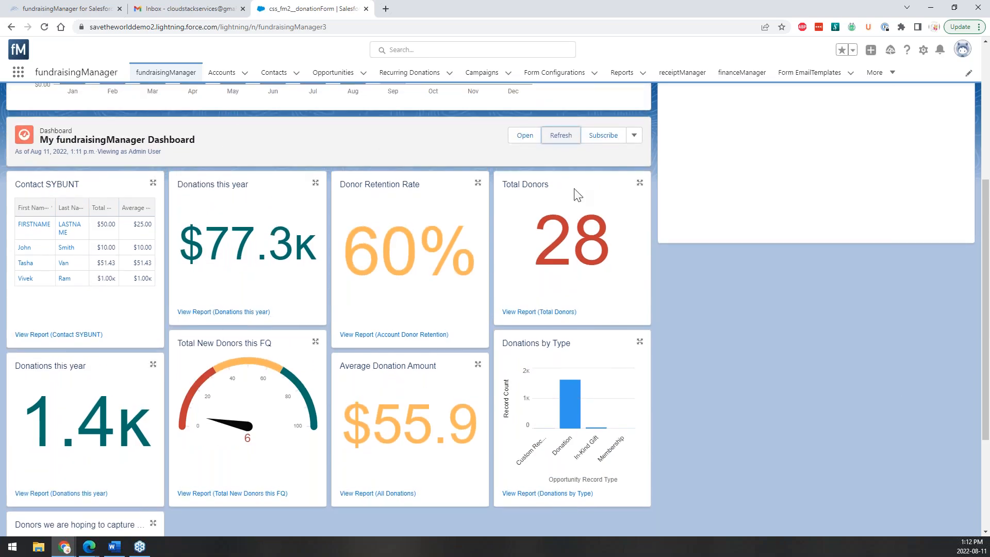
{"action": "scroll", "coordinate": [681, 206], "scroll_direction": "up", "scroll_amount": 2}
{"action": "scroll", "coordinate": [822, 116], "scroll_direction": "up", "scroll_amount": 3}
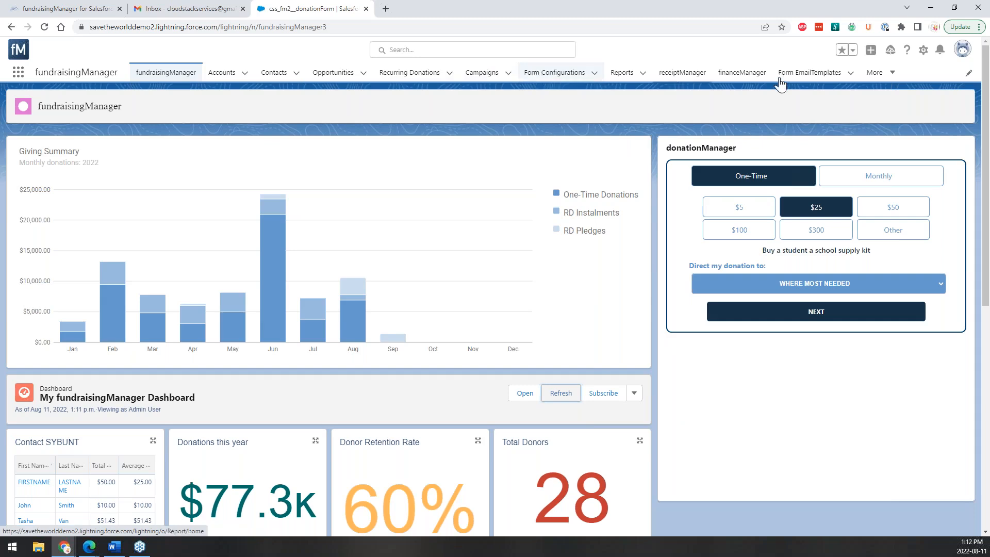
Open Form Configurations, switch to the All list view, and pin it as the default.
{"action": "left_click", "coordinate": [890, 73]}
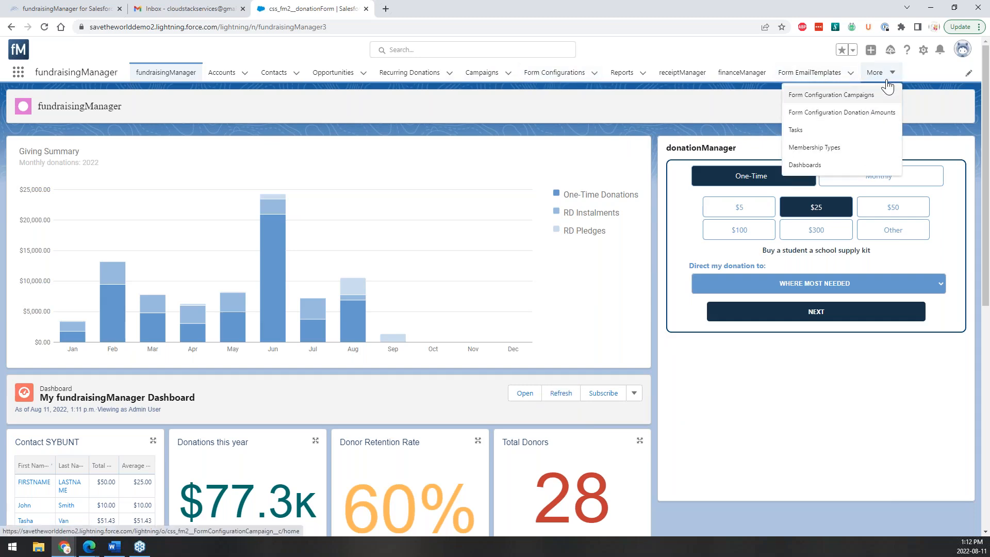
{"action": "left_click", "coordinate": [557, 75]}
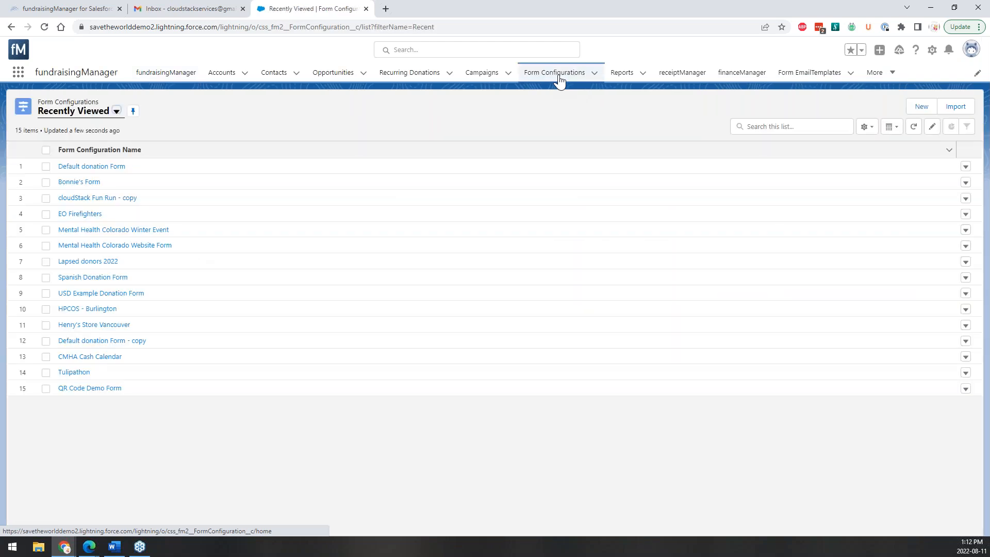
{"action": "left_click", "coordinate": [117, 111]}
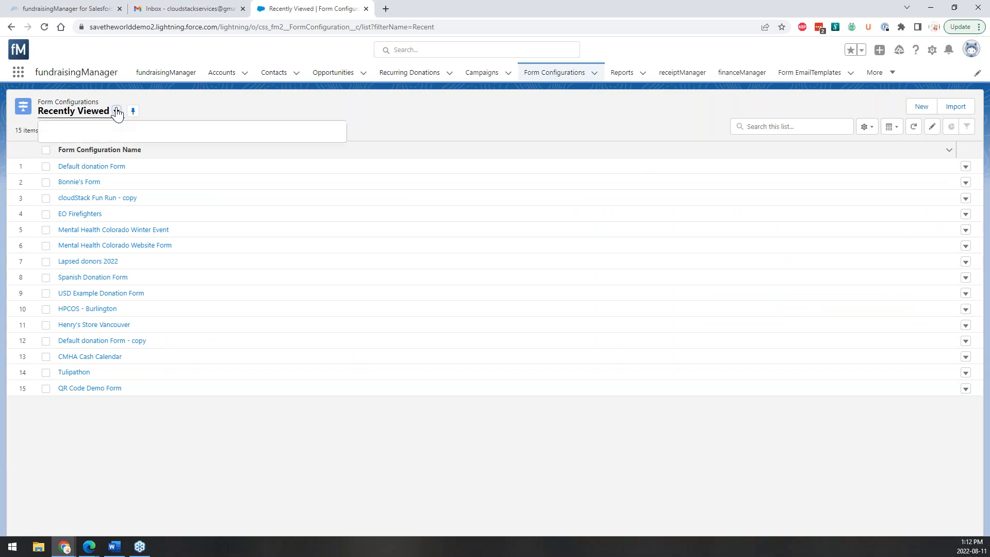
{"action": "left_click", "coordinate": [91, 147]}
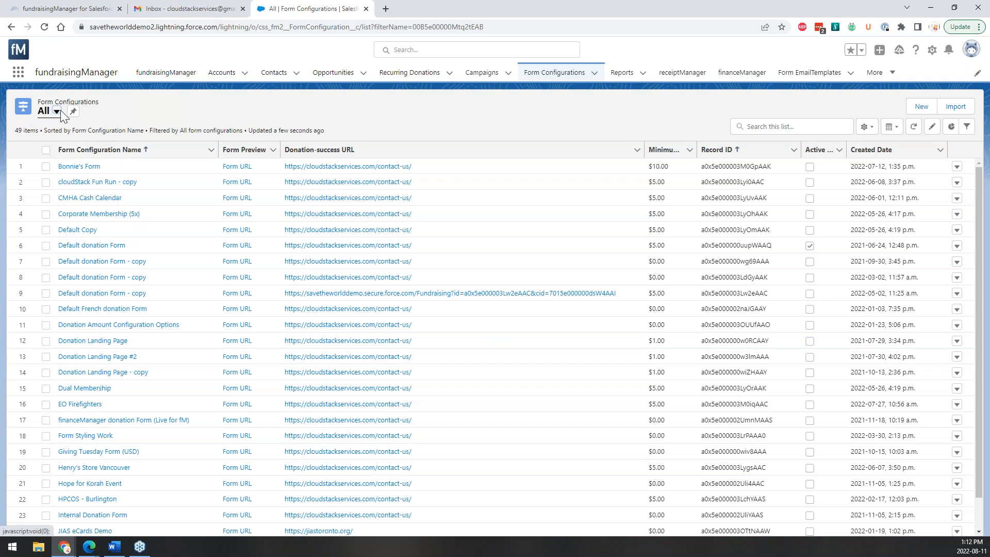
{"action": "left_click", "coordinate": [73, 112]}
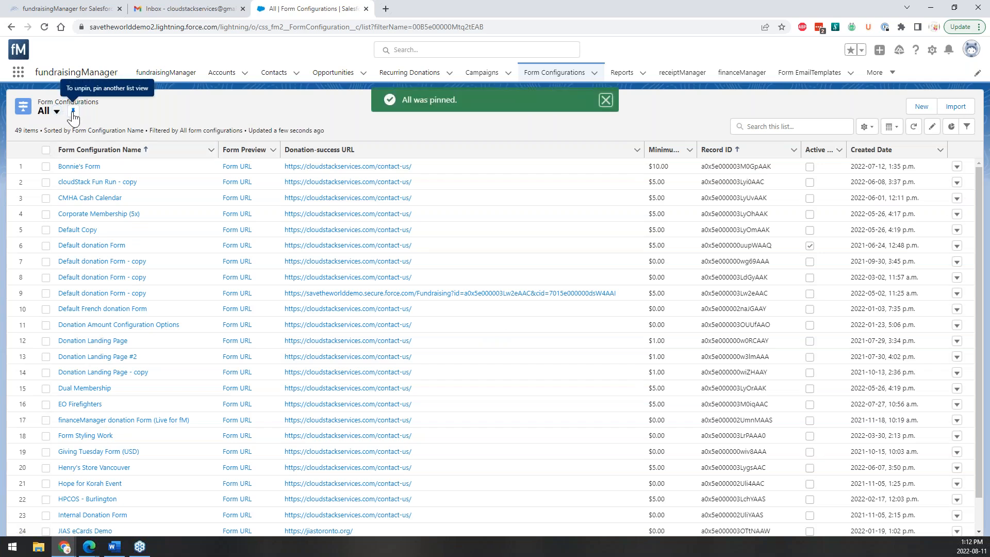
{"action": "left_click", "coordinate": [609, 101]}
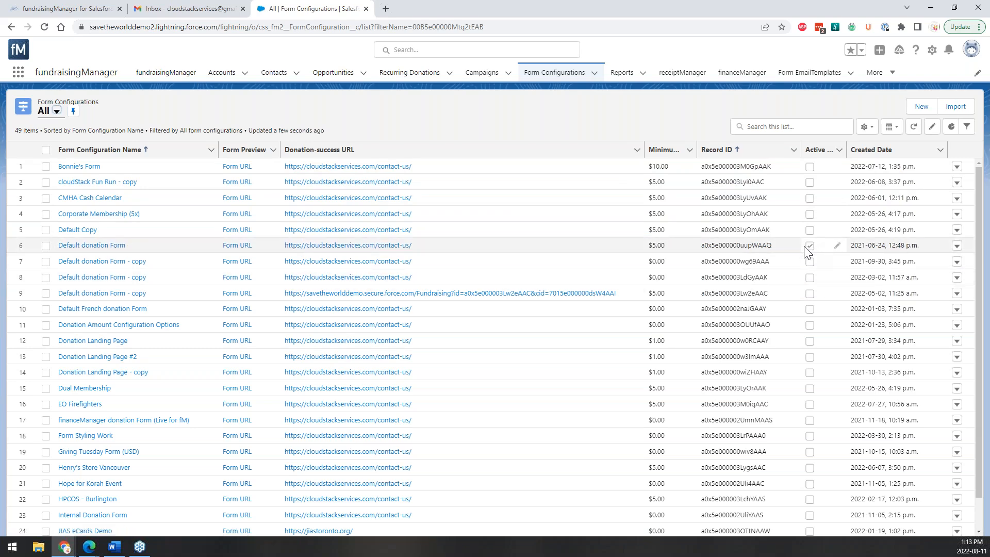
Open the fundraisingManager home page in a new browser tab.
{"action": "right_click", "coordinate": [191, 74]}
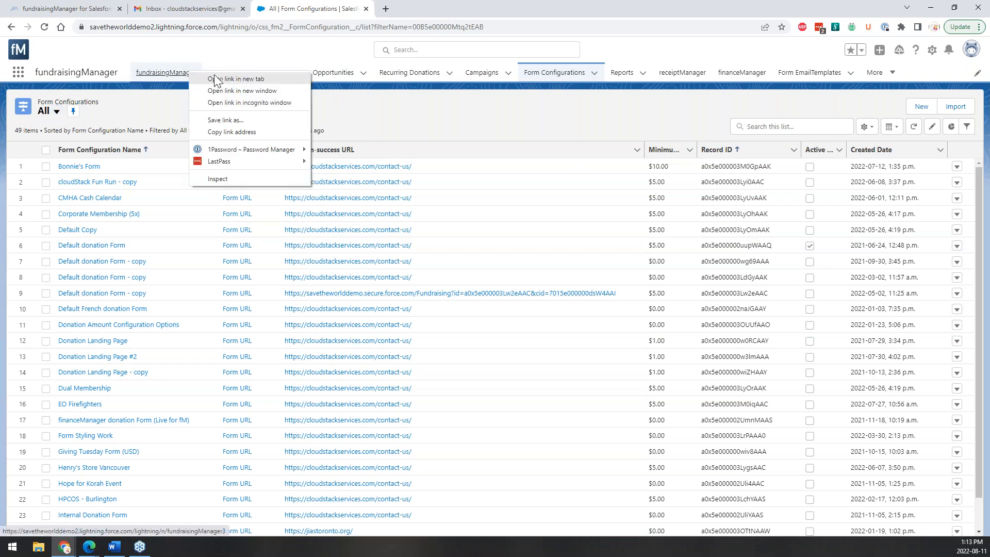
{"action": "left_click", "coordinate": [236, 79]}
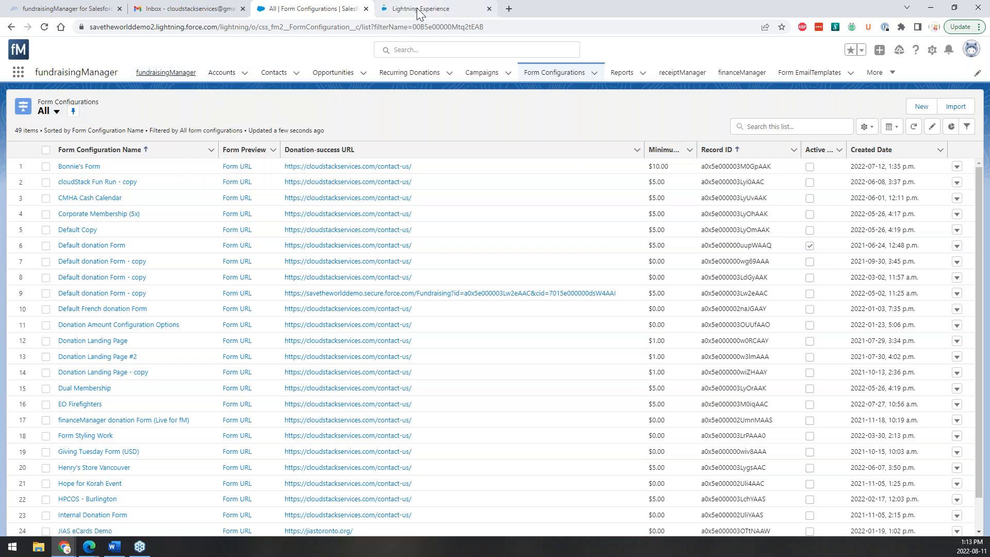
{"action": "key", "text": "ctrl+Tab"}
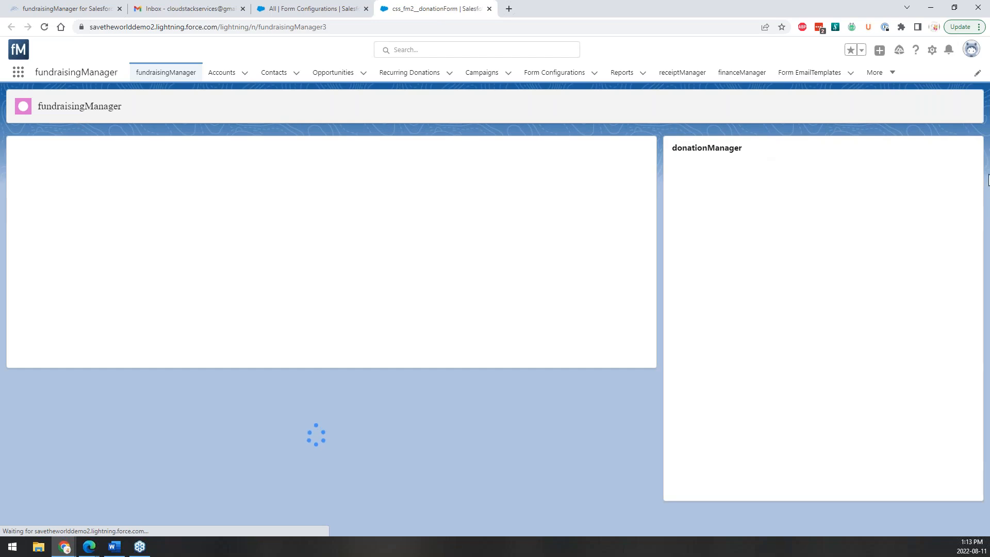
{"action": "left_click", "coordinate": [282, 7]}
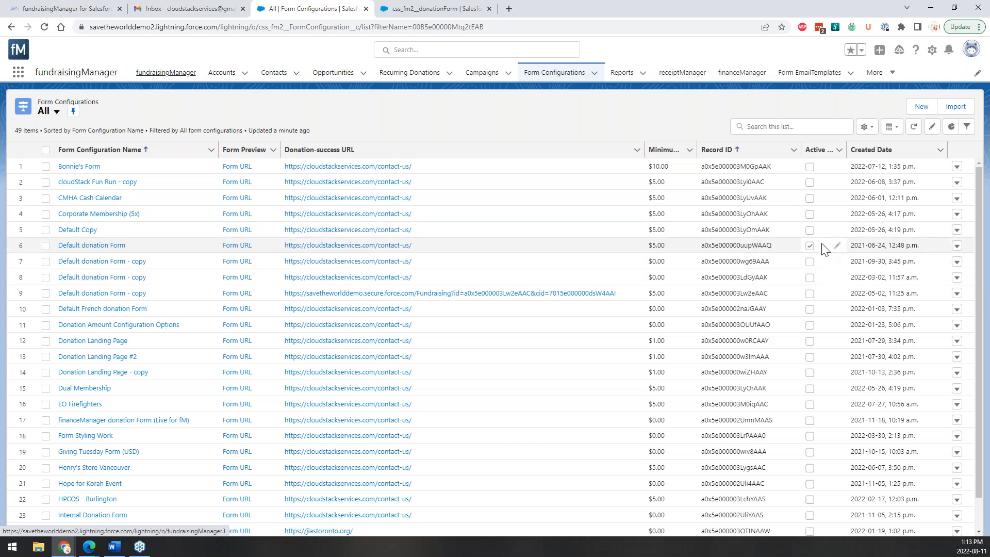
Open Default donation Form, then confirm the home widget's destination stays WHERE MOST NEEDED.
{"action": "left_click", "coordinate": [100, 246]}
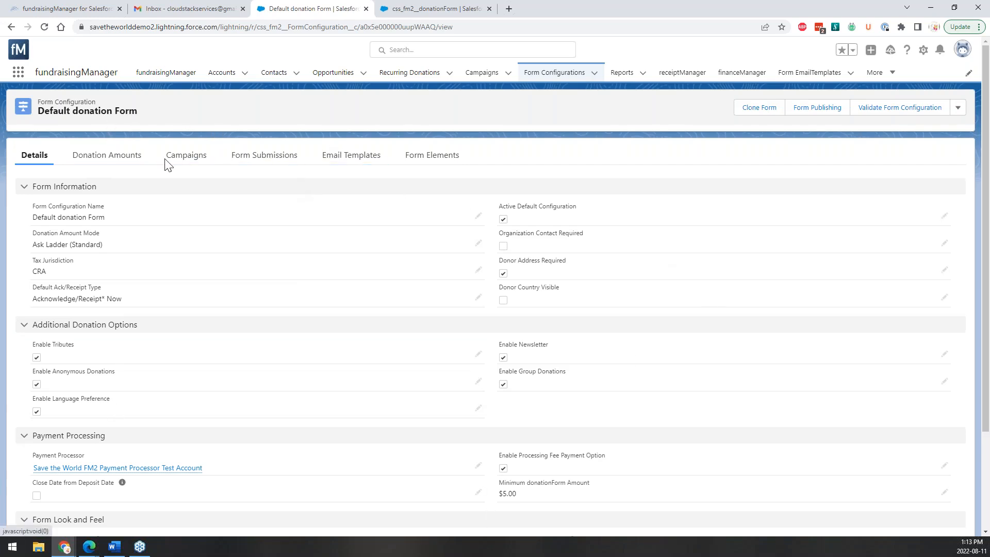
{"action": "left_click", "coordinate": [443, 9]}
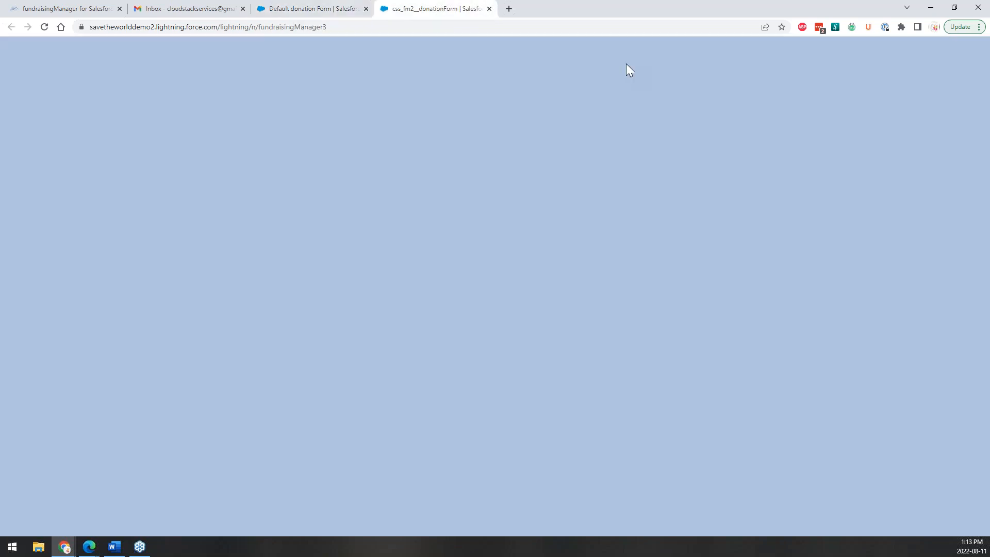
{"action": "left_click", "coordinate": [915, 285]}
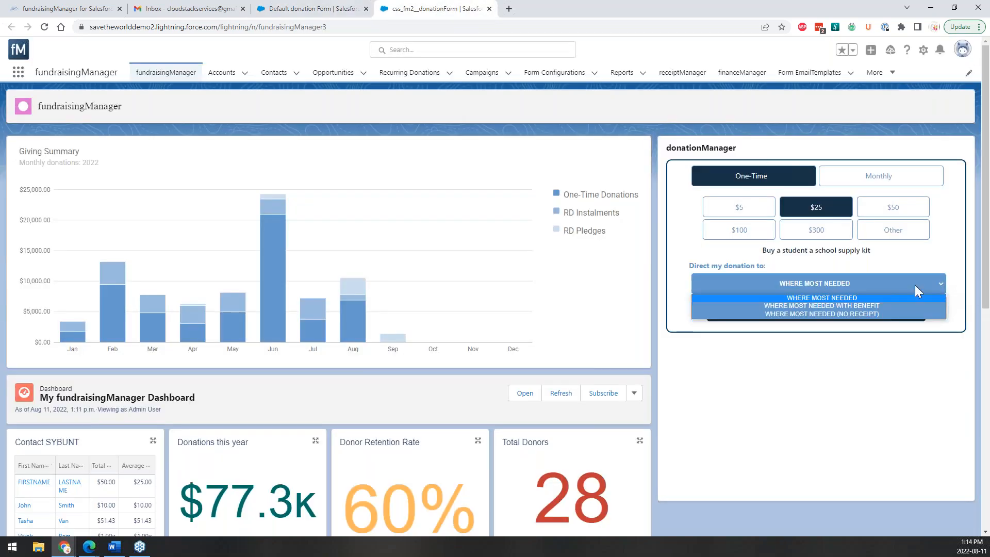
{"action": "left_click", "coordinate": [874, 300]}
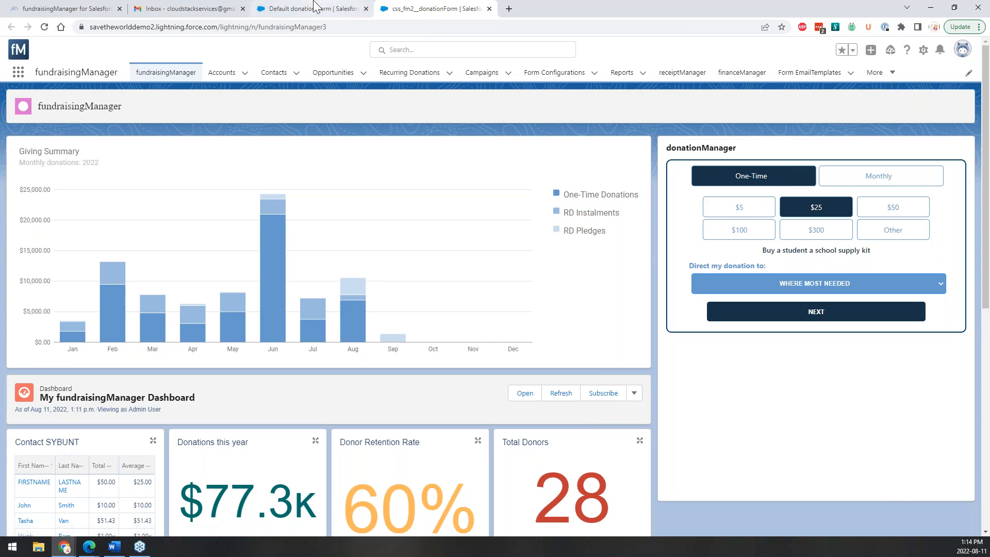
{"action": "left_click", "coordinate": [312, 8]}
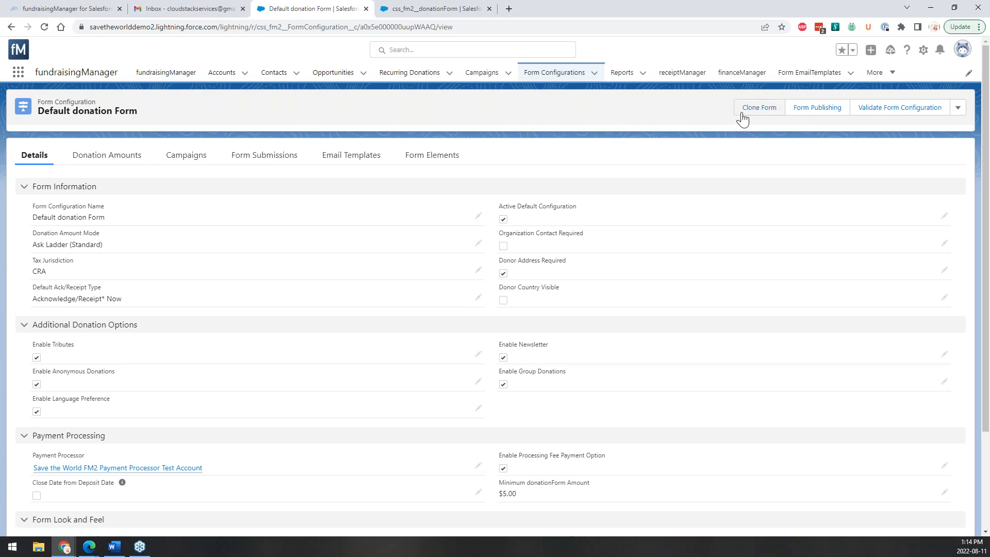
Clone the Default donation Form along with its related records.
{"action": "left_click", "coordinate": [958, 107]}
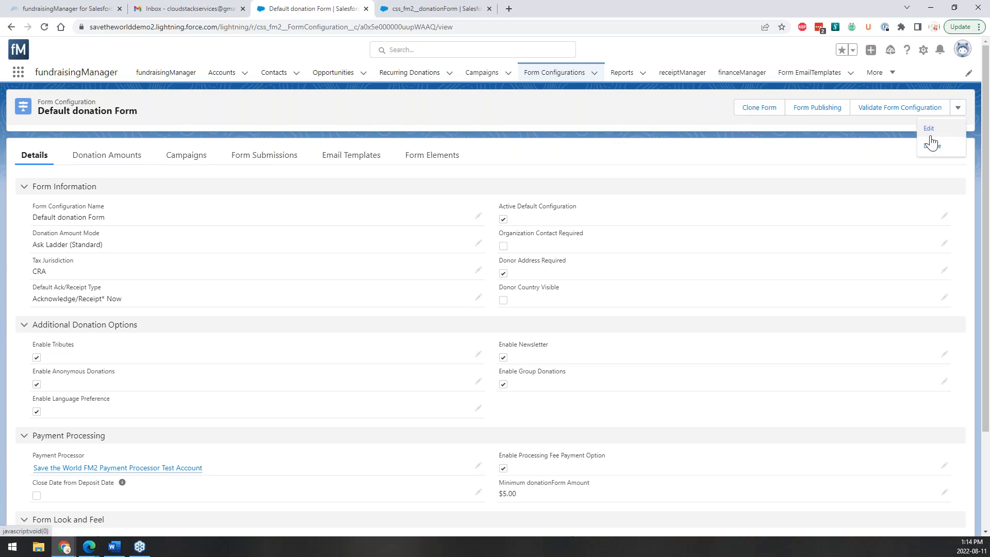
{"action": "left_click", "coordinate": [757, 108]}
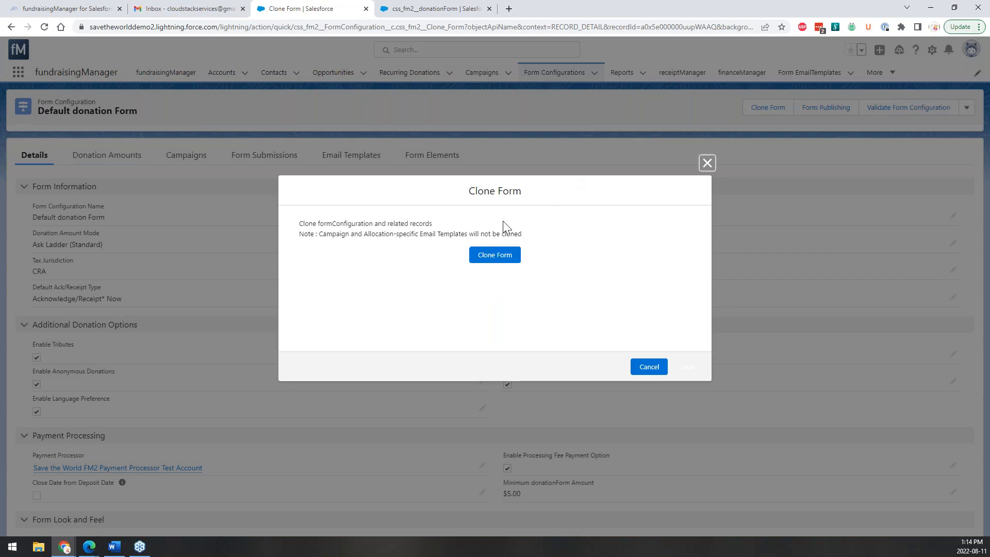
{"action": "left_click", "coordinate": [496, 258]}
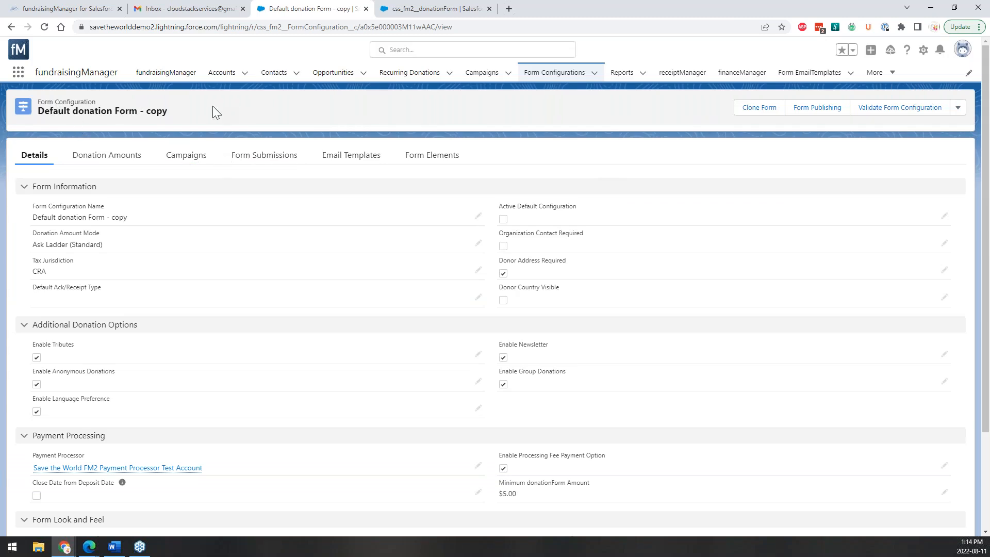
Rename the cloned form configuration to 'Website Form' and save it.
{"action": "left_click", "coordinate": [959, 110]}
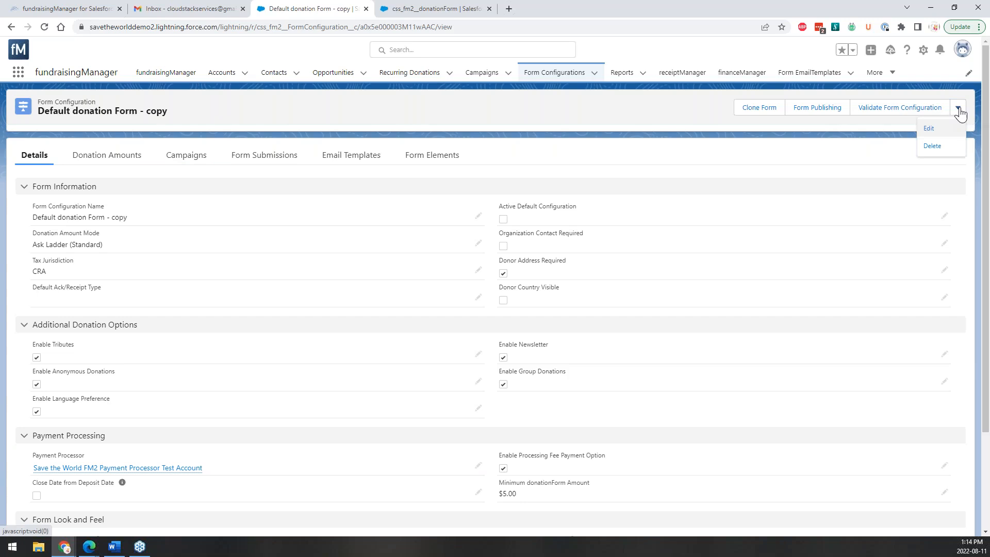
{"action": "left_click", "coordinate": [931, 128]}
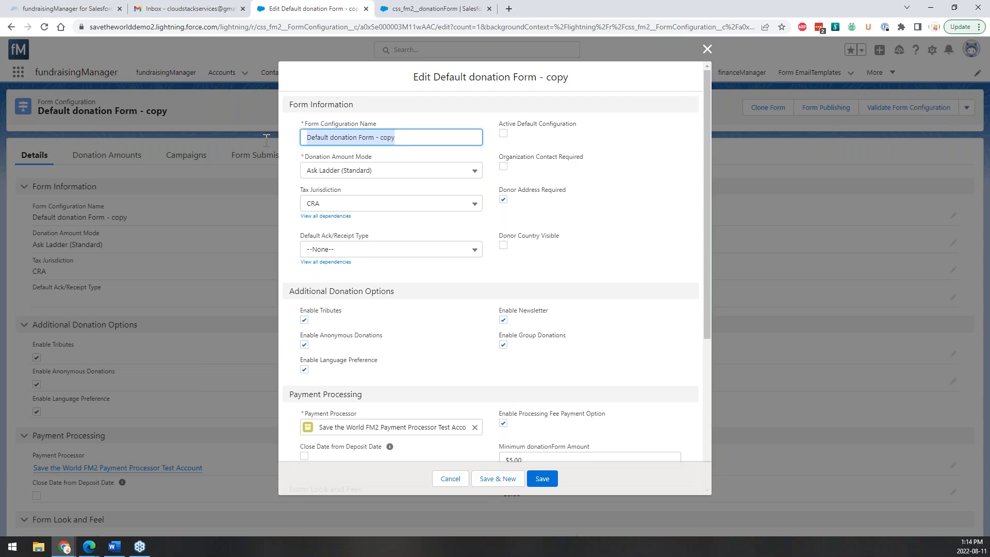
{"action": "type", "text": "Website Form"}
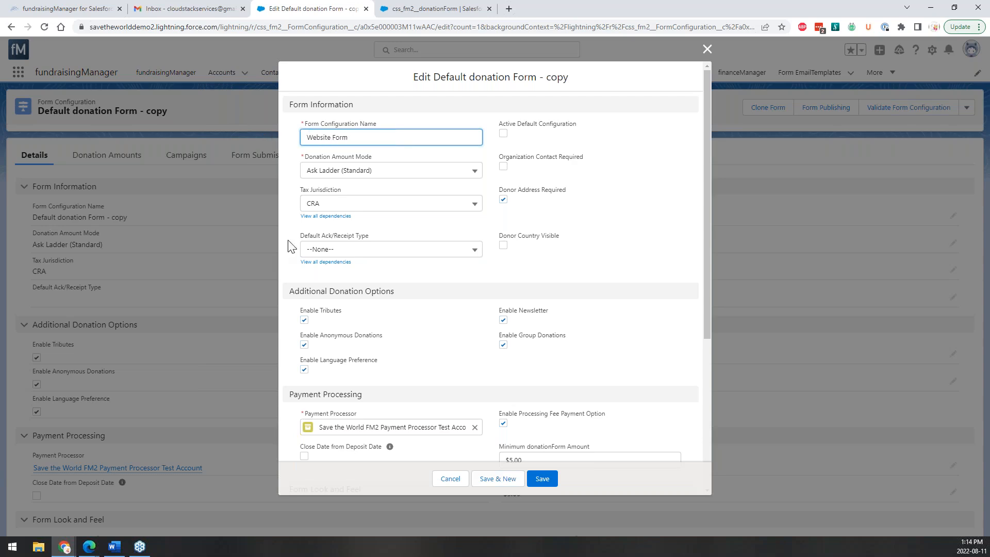
{"action": "scroll", "coordinate": [599, 375], "scroll_direction": "down", "scroll_amount": 2}
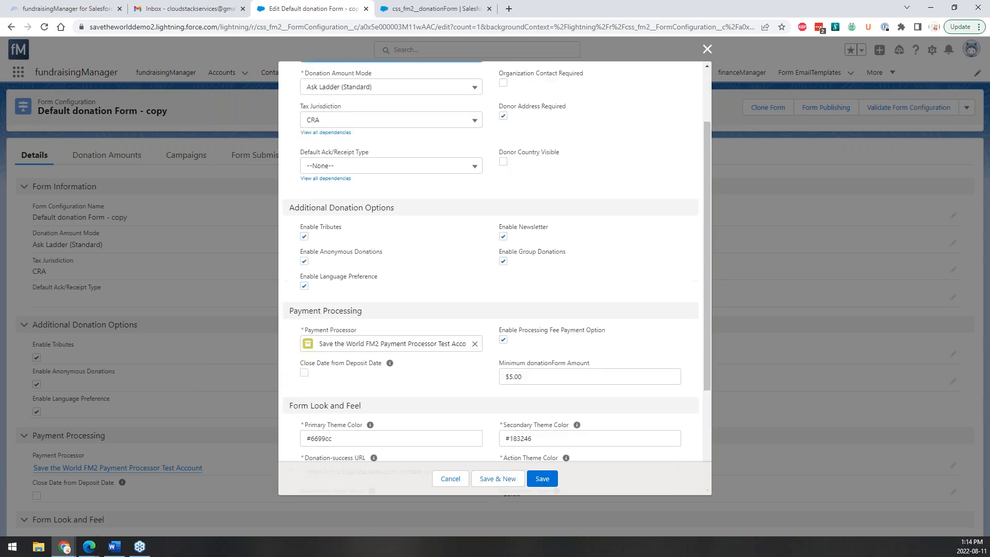
{"action": "scroll", "coordinate": [541, 361], "scroll_direction": "down", "scroll_amount": 3}
{"action": "left_click", "coordinate": [542, 479]}
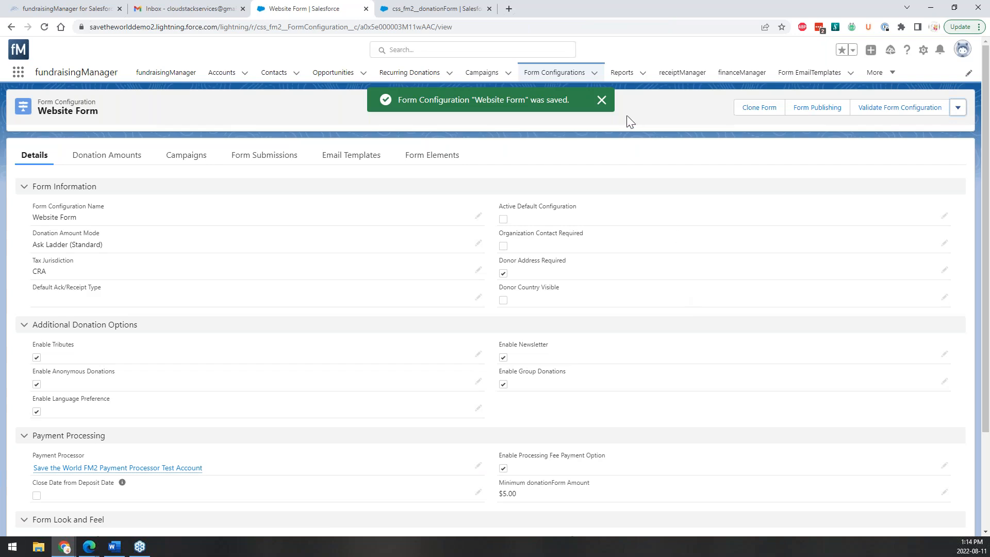
{"action": "left_click", "coordinate": [601, 99]}
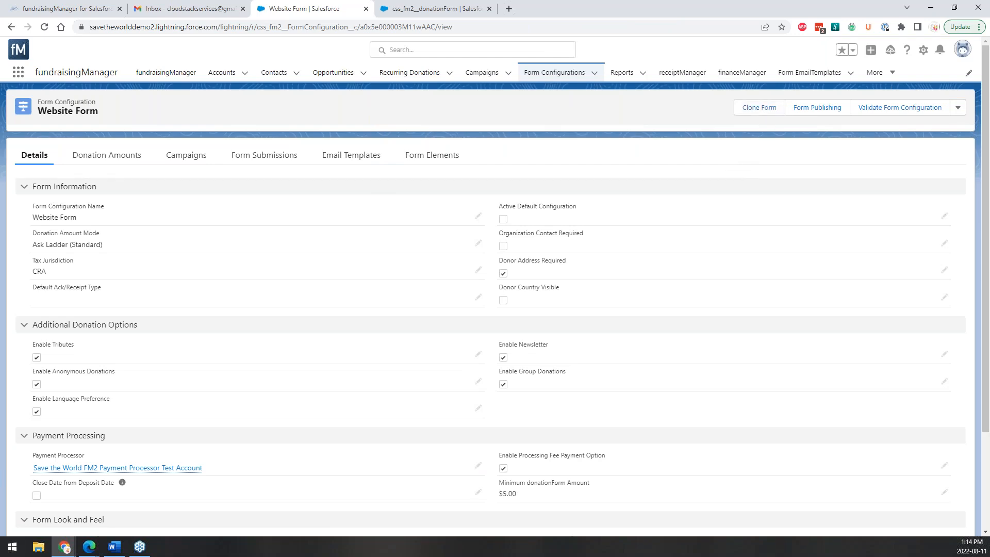
View Website Form's publishing links and open its live donation page.
{"action": "left_click", "coordinate": [818, 110]}
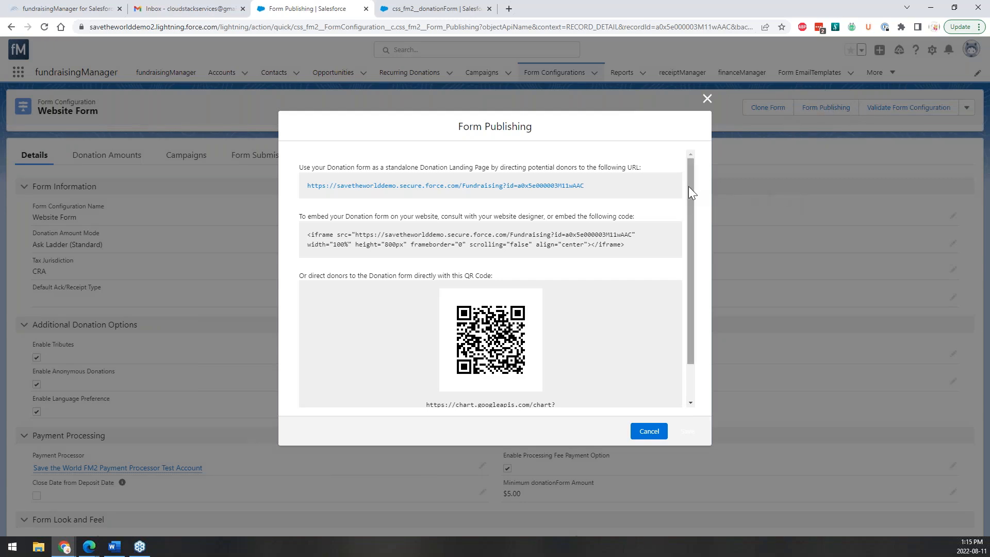
{"action": "scroll", "coordinate": [688, 187], "scroll_direction": "down", "scroll_amount": 2}
{"action": "scroll", "coordinate": [686, 190], "scroll_direction": "up", "scroll_amount": 1}
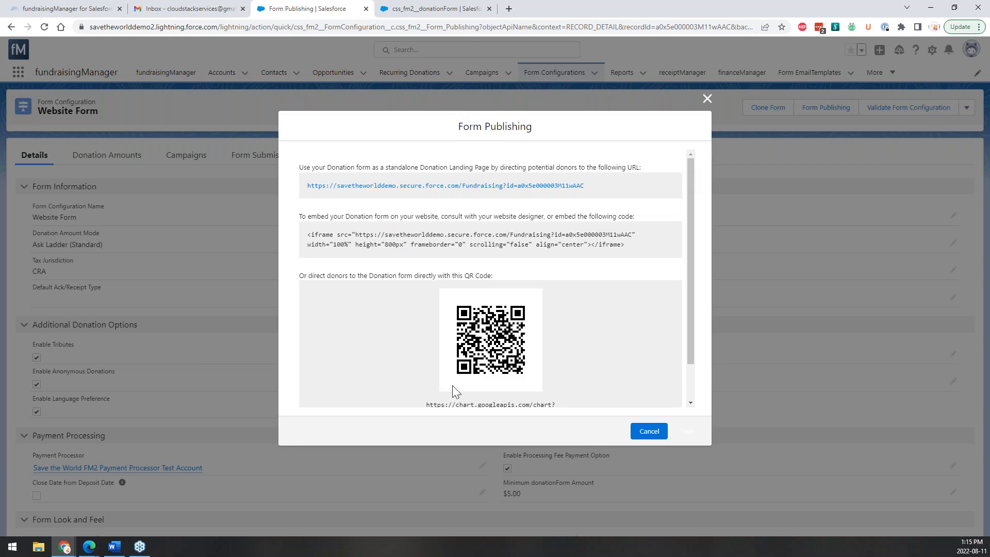
{"action": "left_click", "coordinate": [362, 186]}
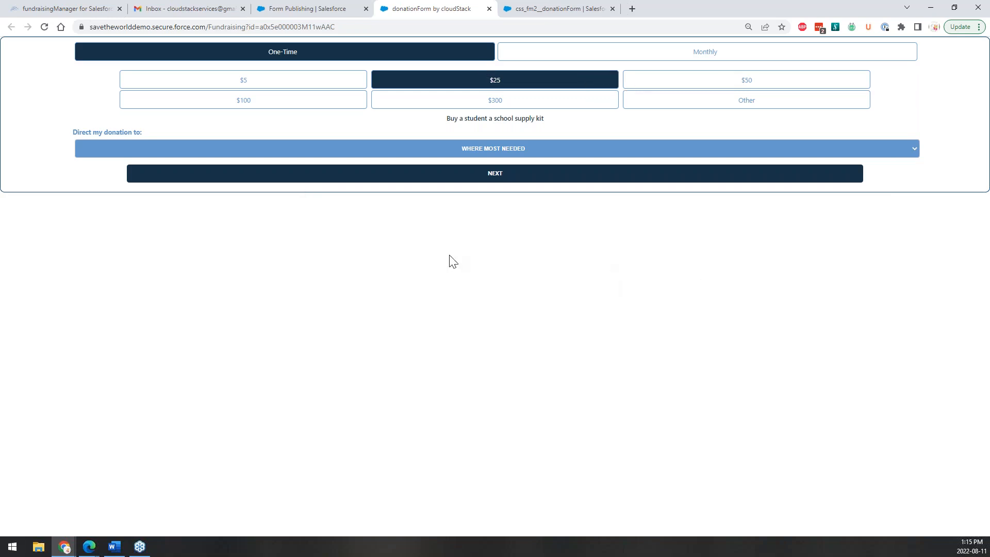
Select the full website iframe embed code in the Form Publishing dialog.
{"action": "left_click", "coordinate": [324, 7]}
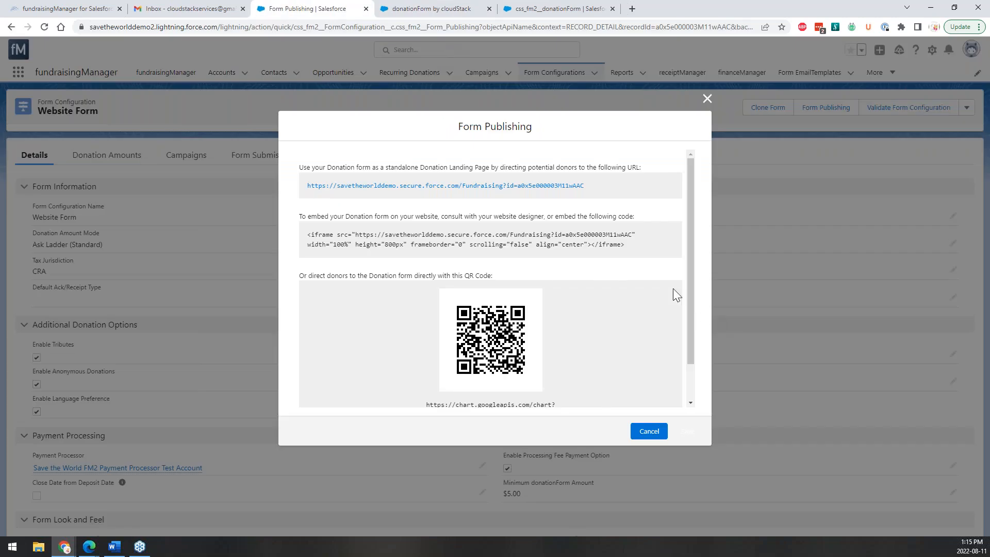
{"action": "left_click_drag", "start_coordinate": [616, 256], "coordinate": [302, 237]}
{"action": "left_click", "coordinate": [305, 243]}
{"action": "left_click_drag", "start_coordinate": [640, 249], "coordinate": [305, 232]}
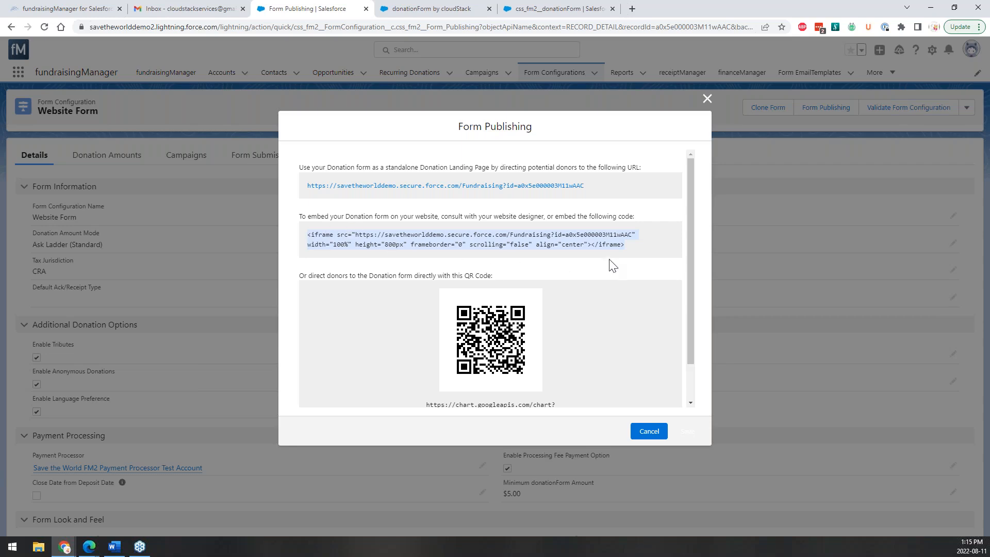
{"action": "left_click", "coordinate": [622, 251]}
{"action": "left_click_drag", "start_coordinate": [625, 256], "coordinate": [291, 242]}
{"action": "scroll", "coordinate": [474, 335], "scroll_direction": "down", "scroll_amount": 2}
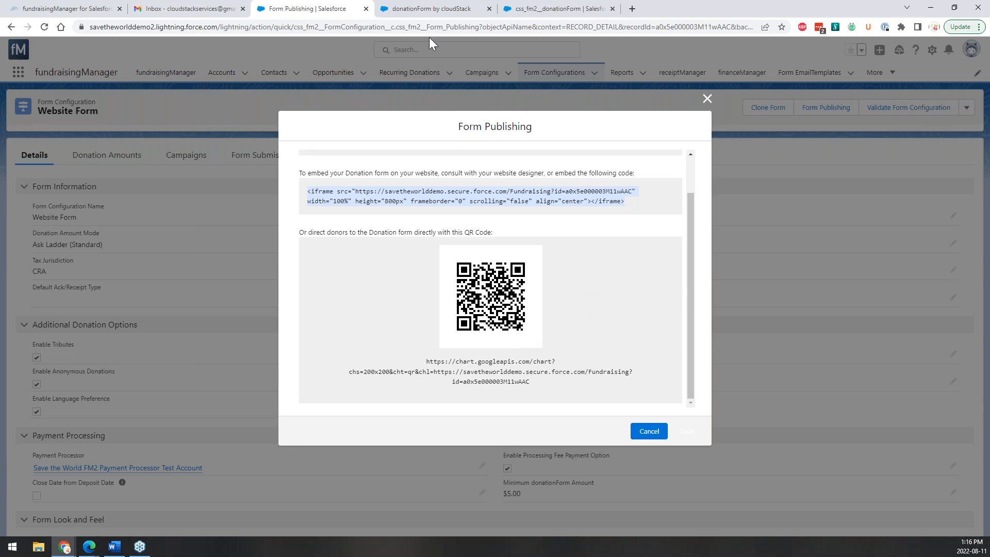
Compare against the live donation form and close the Form Publishing dialog.
{"action": "left_click", "coordinate": [429, 10]}
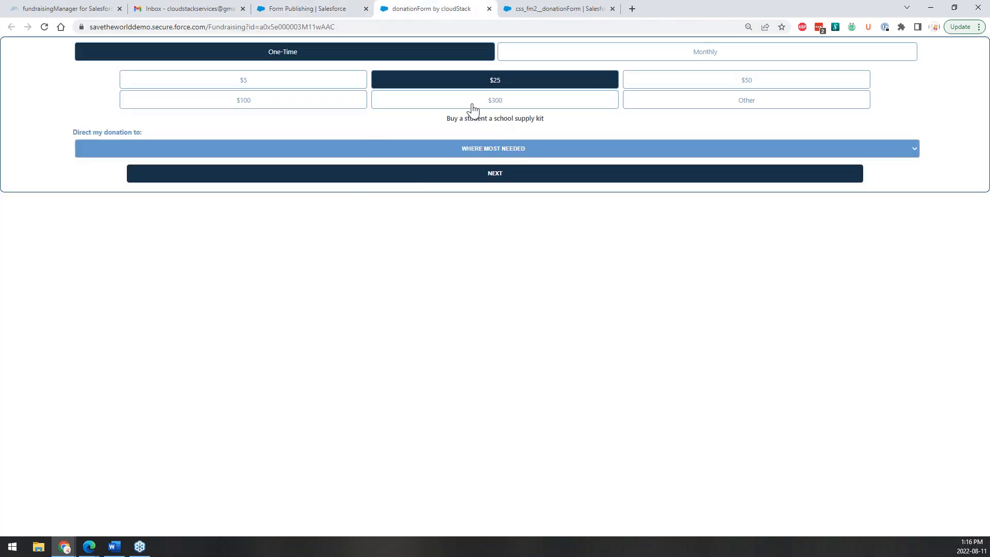
{"action": "left_click", "coordinate": [289, 6]}
{"action": "scroll", "coordinate": [454, 317], "scroll_direction": "up", "scroll_amount": 1}
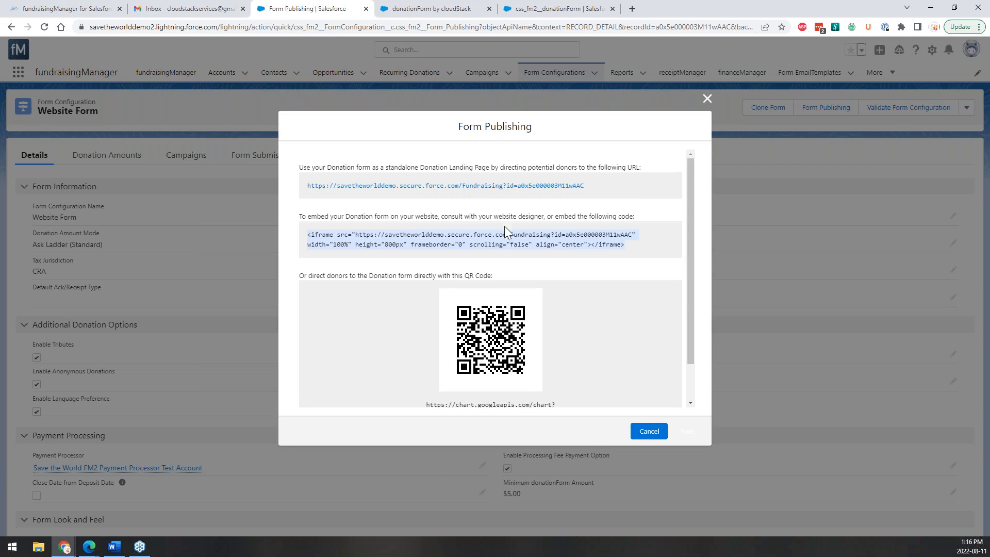
{"action": "left_click", "coordinate": [707, 98]}
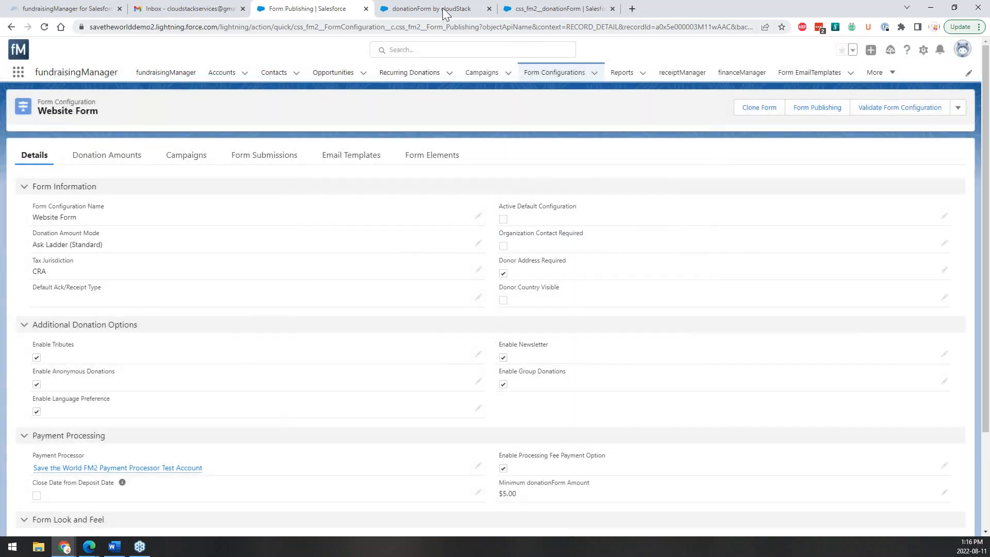
{"action": "left_click", "coordinate": [442, 8]}
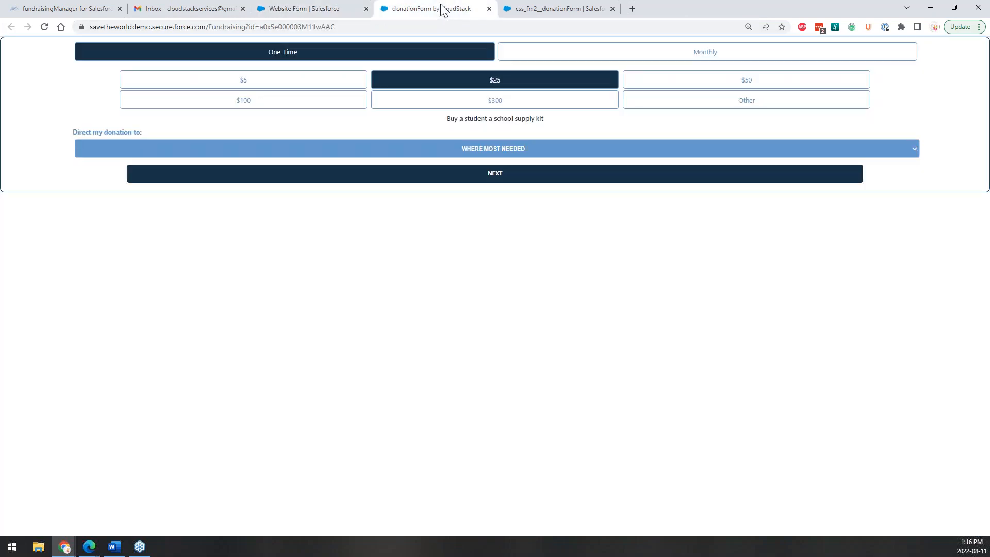
{"action": "left_click", "coordinate": [302, 9]}
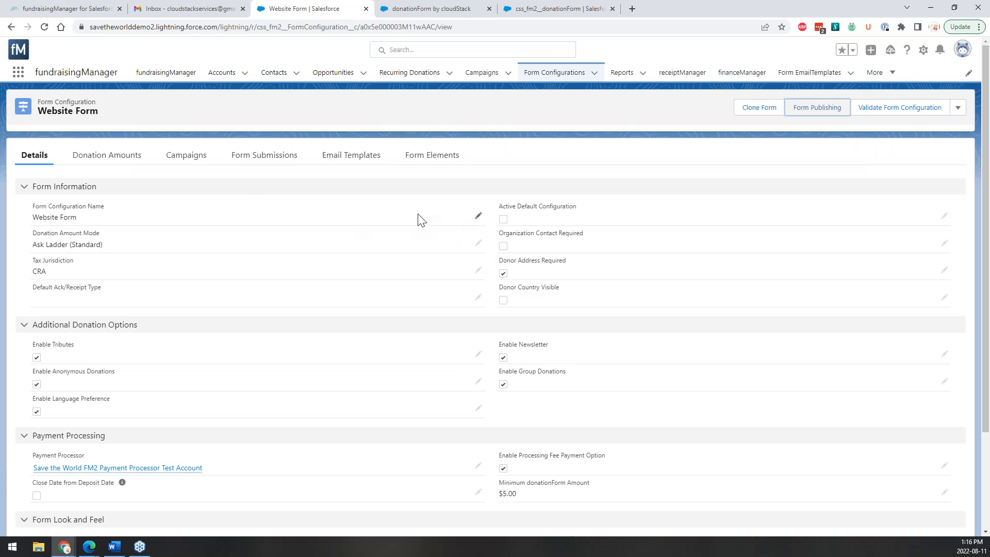
Set Website Form's Donation Amount Mode to Ask Ladder (Fixed Frequency) and save.
{"action": "left_click", "coordinate": [478, 244]}
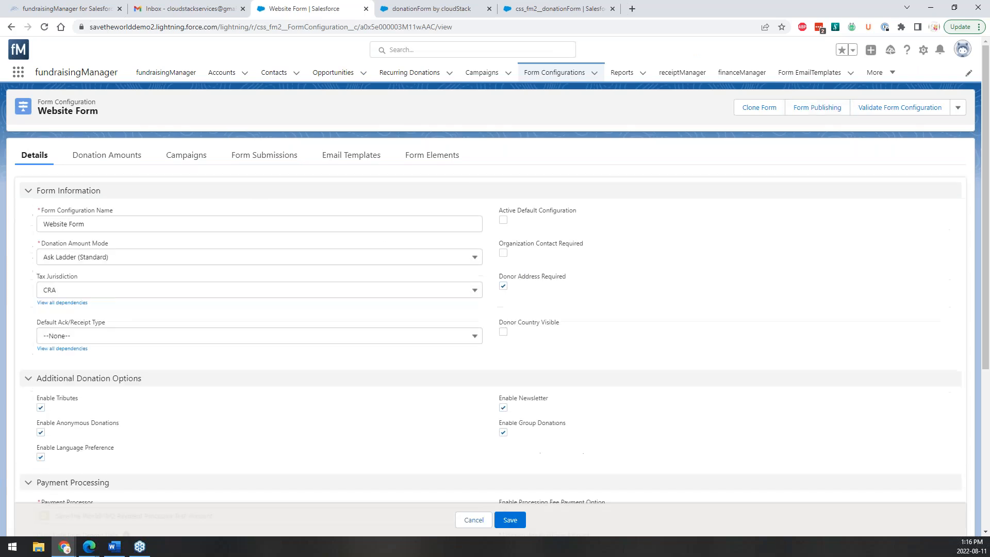
{"action": "left_click", "coordinate": [473, 264]}
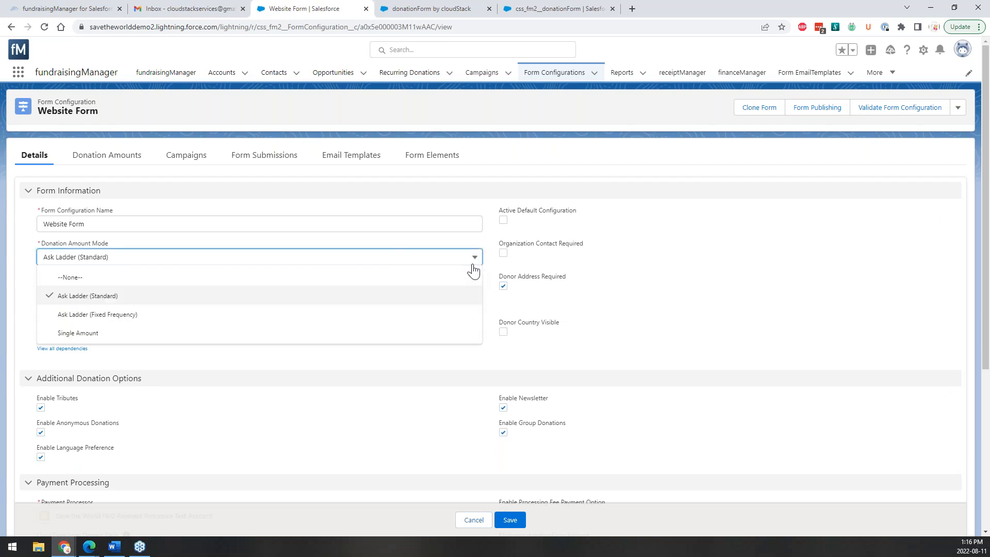
{"action": "left_click", "coordinate": [441, 10]}
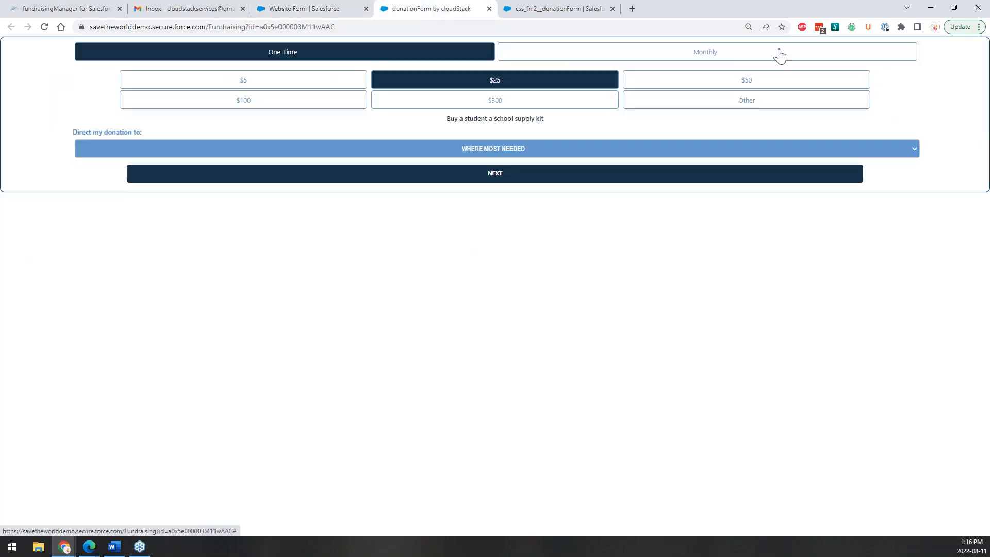
{"action": "left_click", "coordinate": [326, 8]}
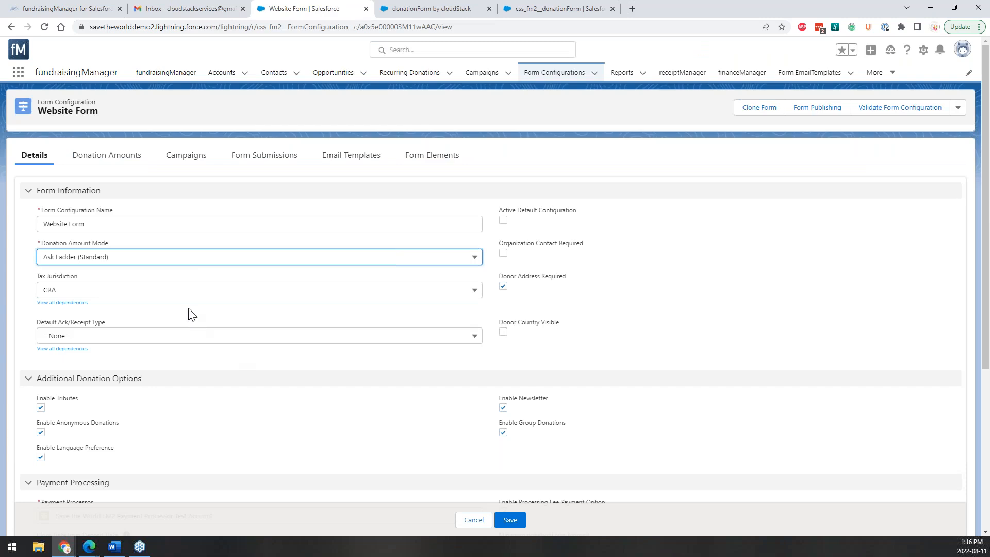
{"action": "left_click", "coordinate": [188, 256]}
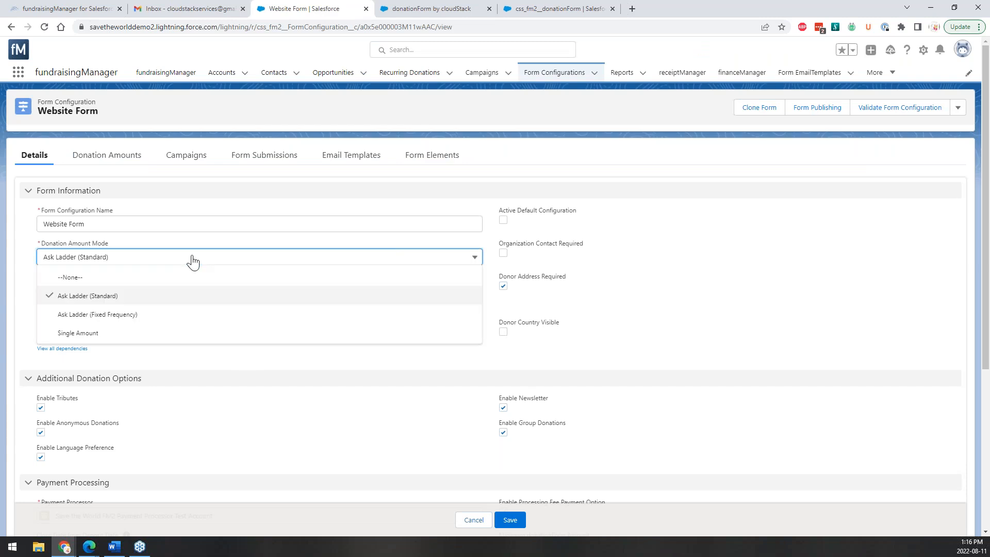
{"action": "left_click", "coordinate": [168, 319]}
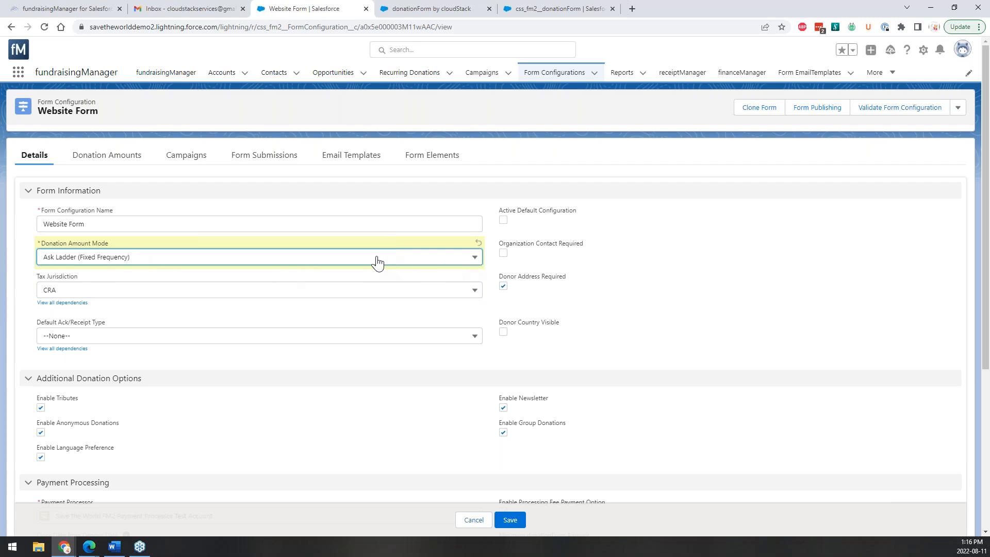
{"action": "left_click", "coordinate": [508, 522]}
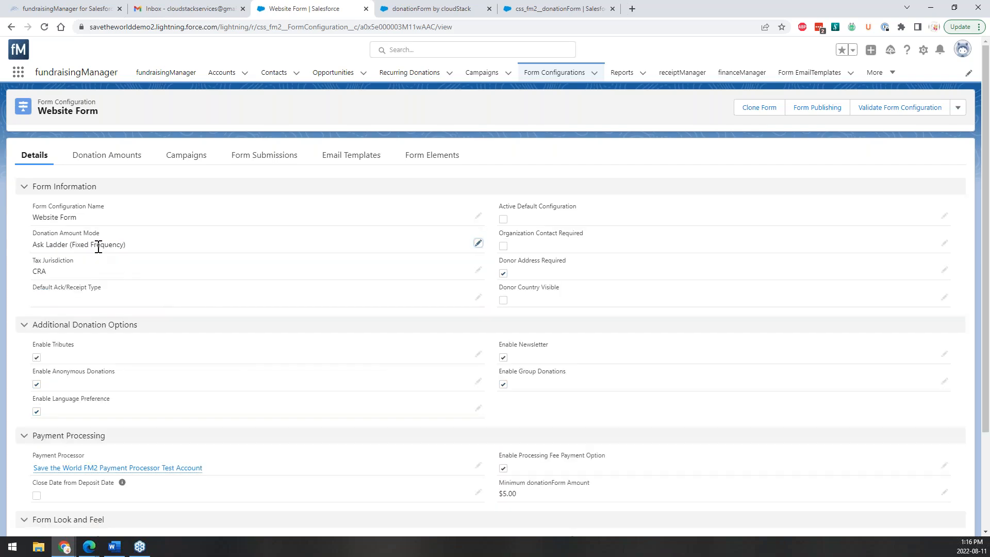
Reload the live donation form to see only the $5–$300 and Other amounts.
{"action": "left_click", "coordinate": [435, 9]}
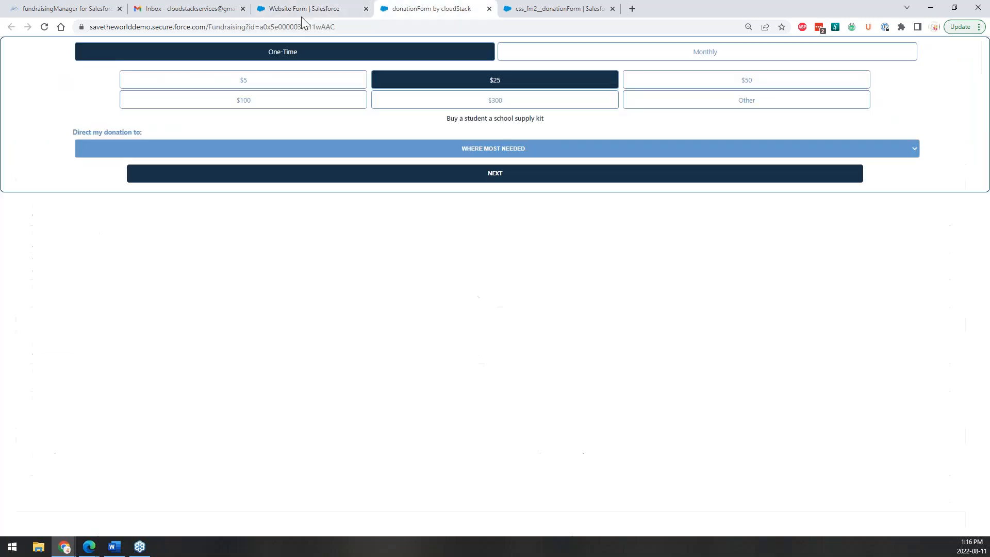
{"action": "left_click", "coordinate": [45, 27]}
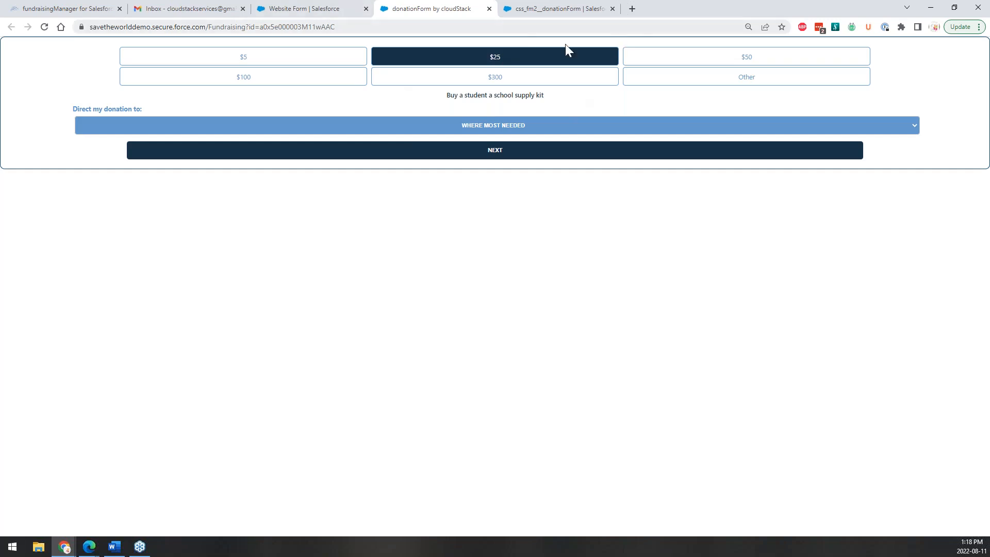
Change Donation Amount Mode to Single Amount, save, and reload the live donation form.
{"action": "left_click", "coordinate": [336, 12]}
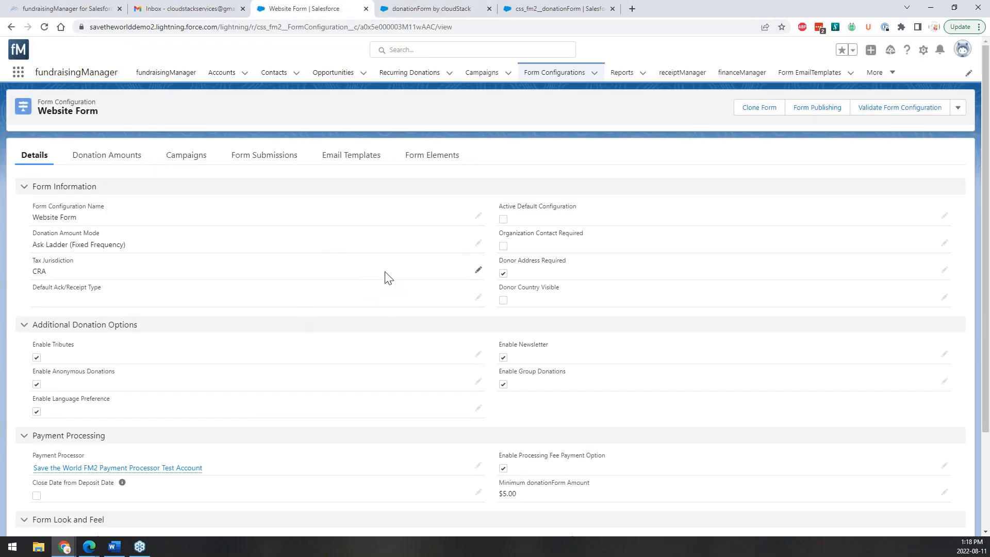
{"action": "left_click", "coordinate": [479, 242]}
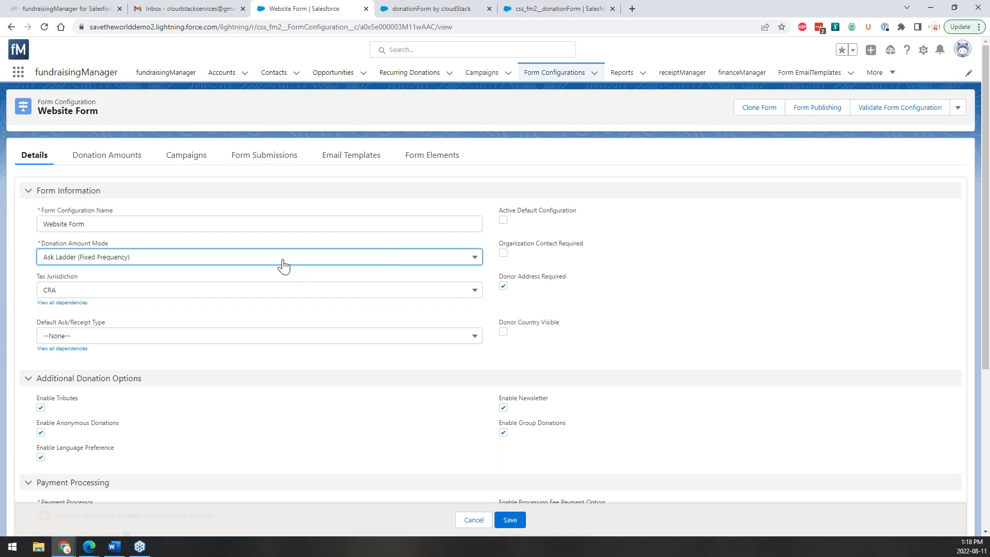
{"action": "left_click", "coordinate": [283, 261]}
{"action": "left_click", "coordinate": [225, 335]}
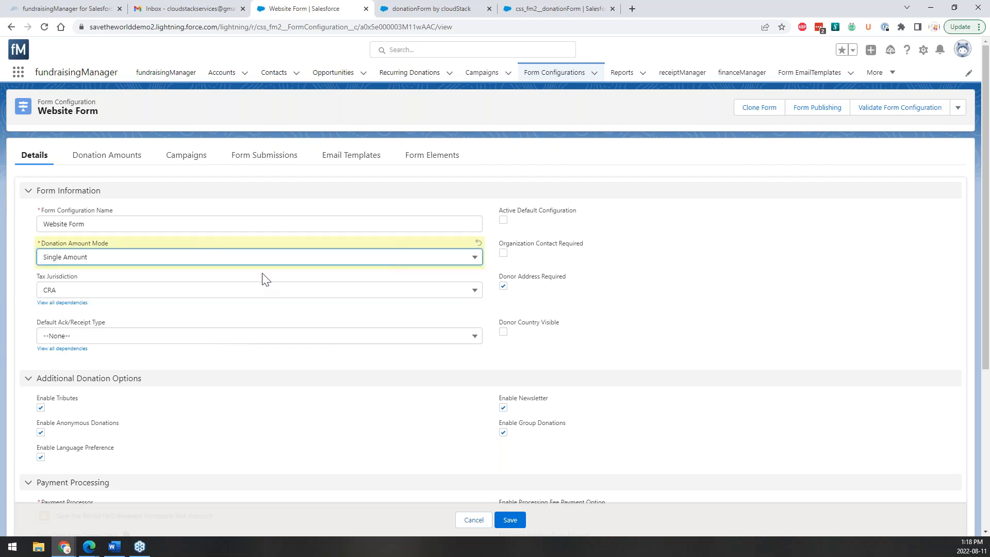
{"action": "left_click", "coordinate": [516, 524]}
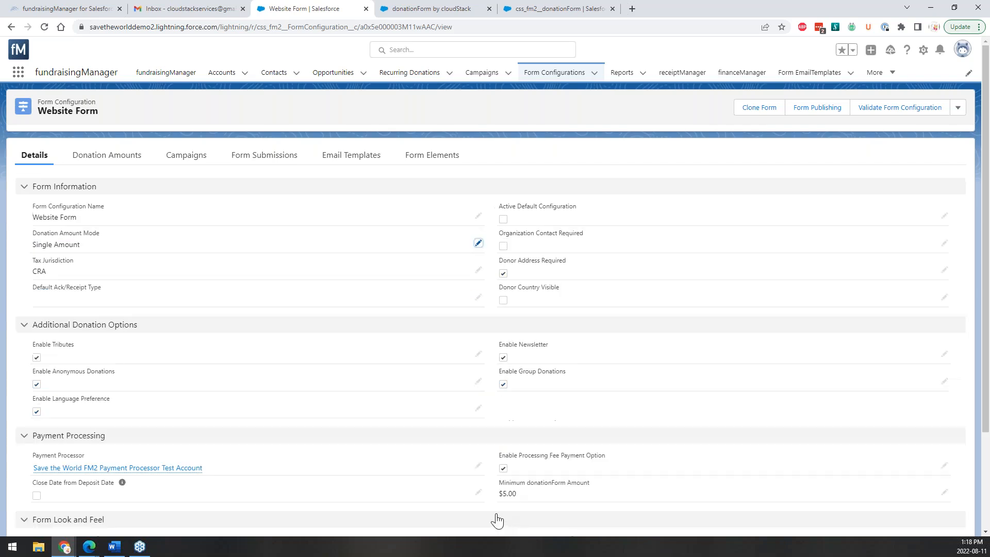
{"action": "left_click", "coordinate": [407, 8]}
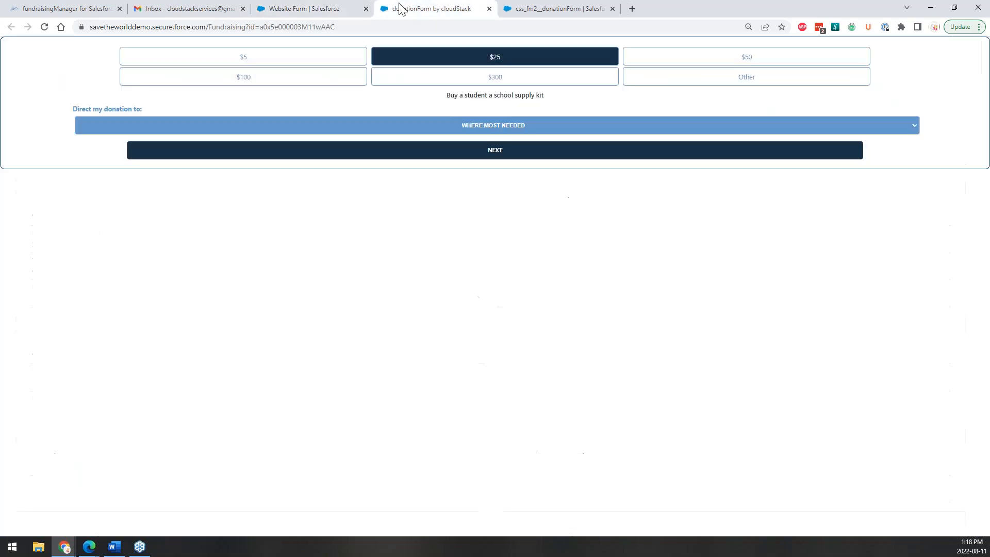
{"action": "left_click", "coordinate": [40, 31]}
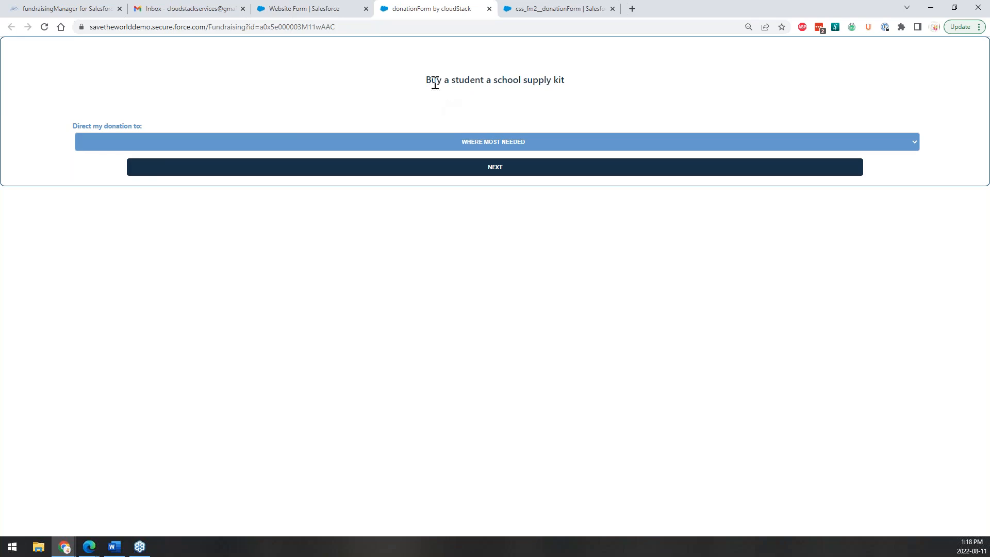
Set Donation Amount Mode back to Ask Ladder (Standard) and save.
{"action": "left_click", "coordinate": [294, 9]}
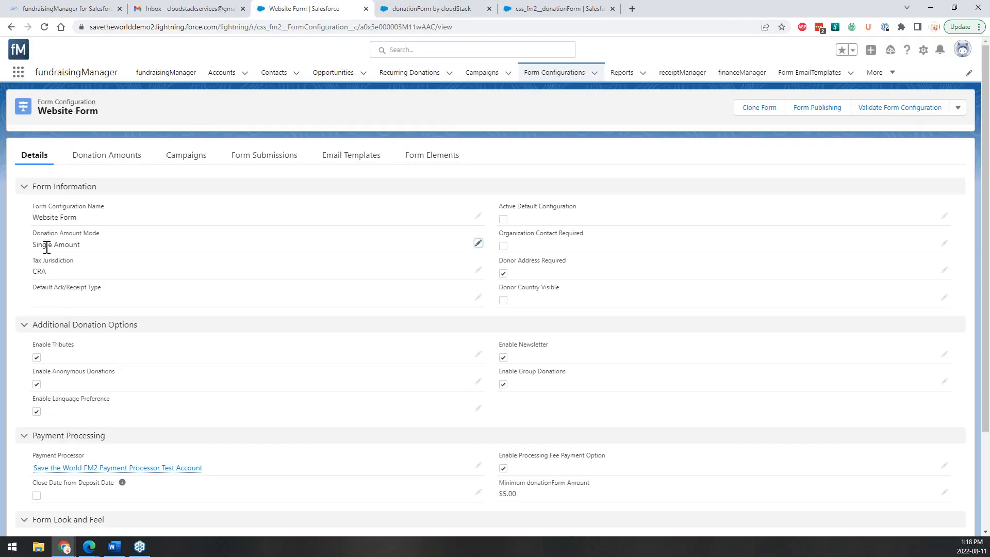
{"action": "left_click", "coordinate": [478, 244]}
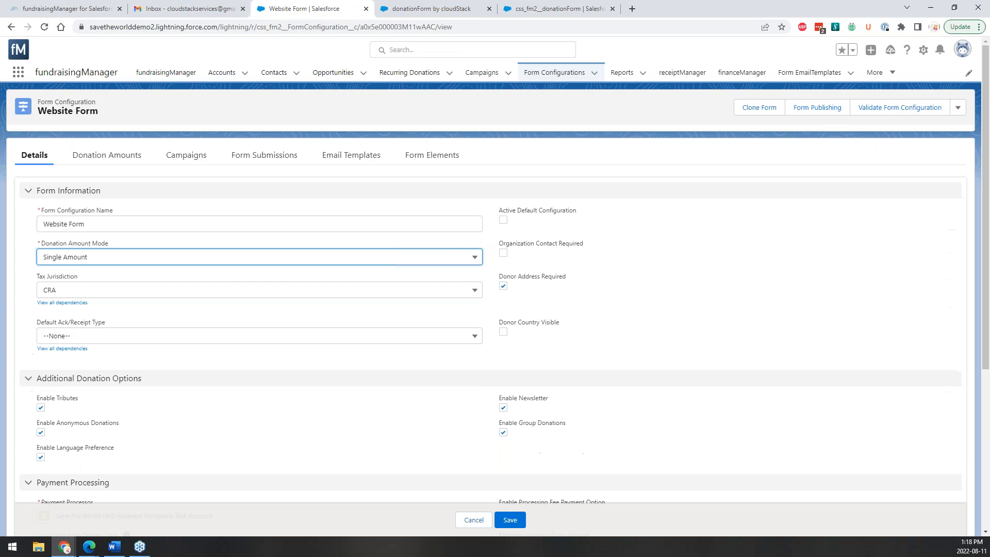
{"action": "left_click", "coordinate": [467, 262]}
{"action": "left_click", "coordinate": [387, 296]}
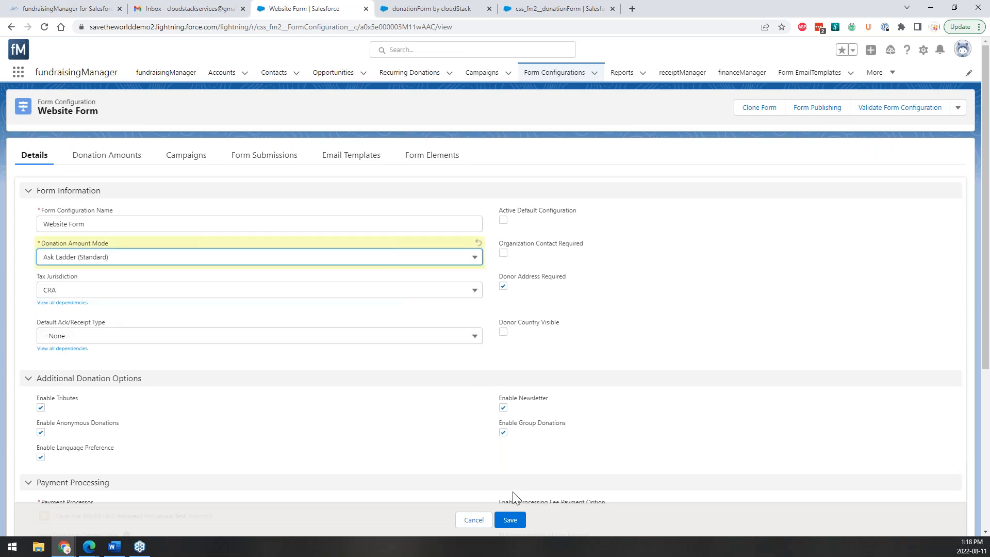
{"action": "left_click", "coordinate": [510, 520]}
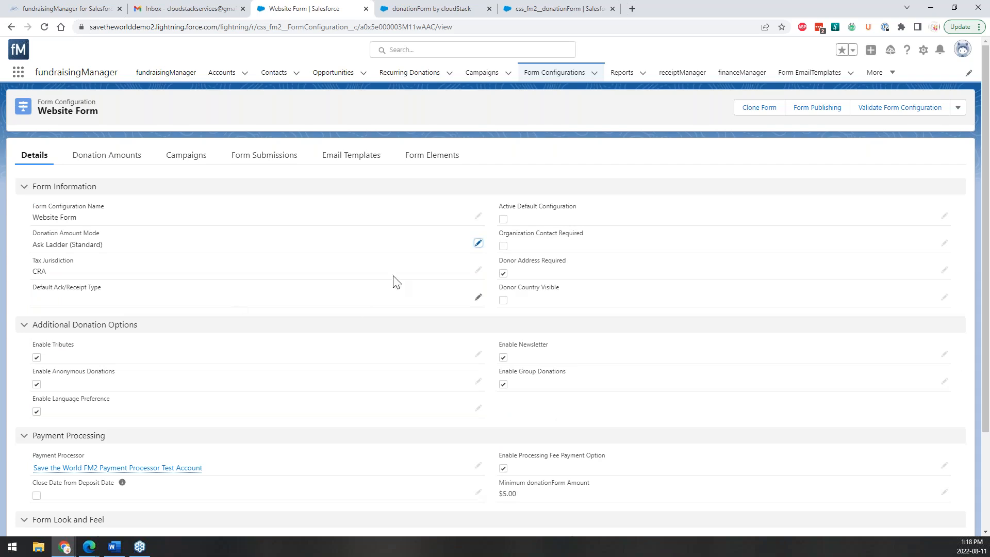
Keep Tax Jurisdiction as CRA and review the Default Ack/Receipt Type options.
{"action": "left_click", "coordinate": [479, 274]}
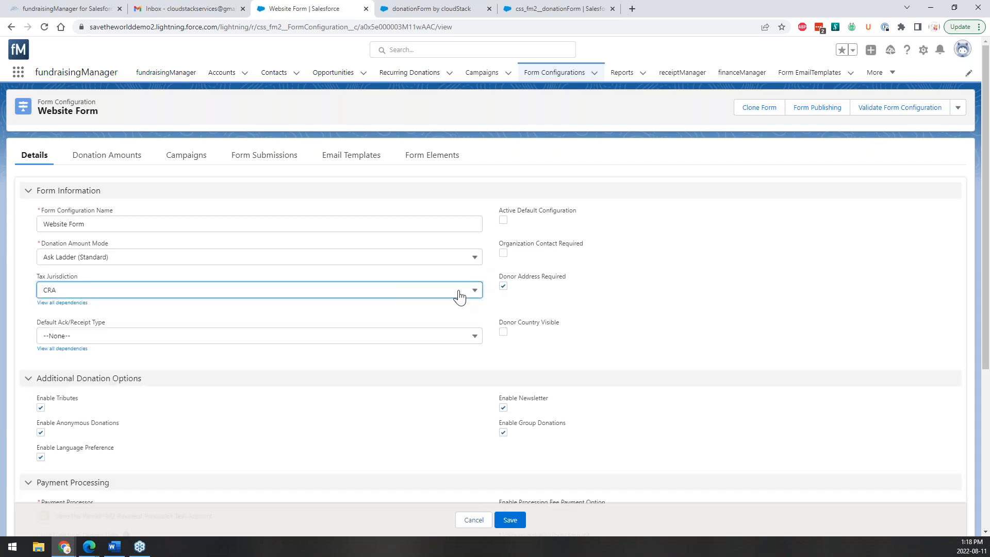
{"action": "left_click", "coordinate": [460, 297]}
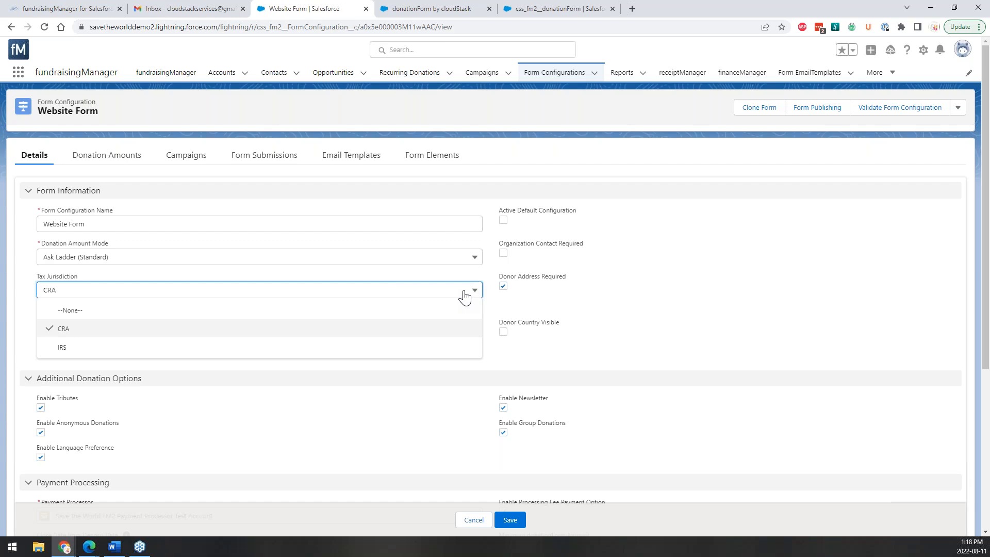
{"action": "left_click", "coordinate": [464, 297]}
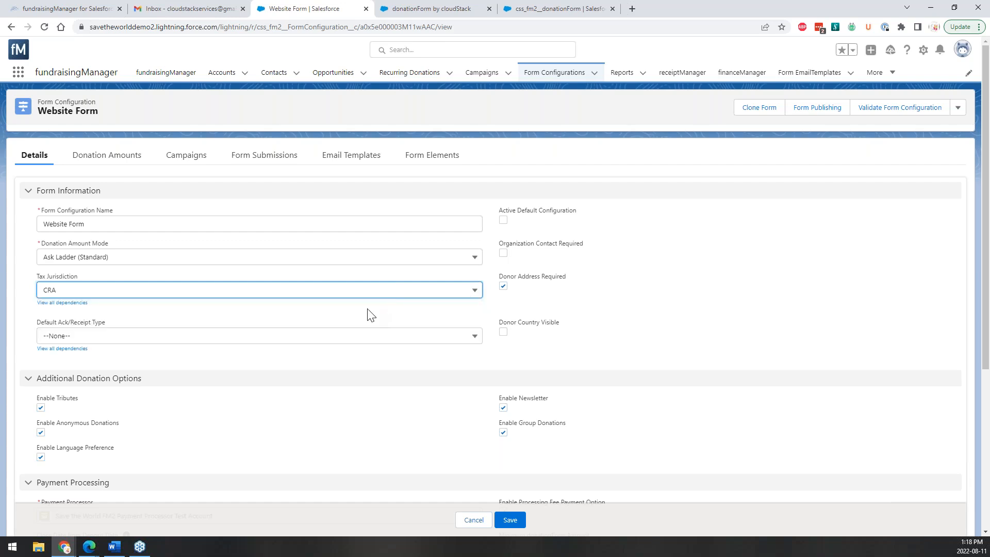
{"action": "left_click", "coordinate": [461, 342]}
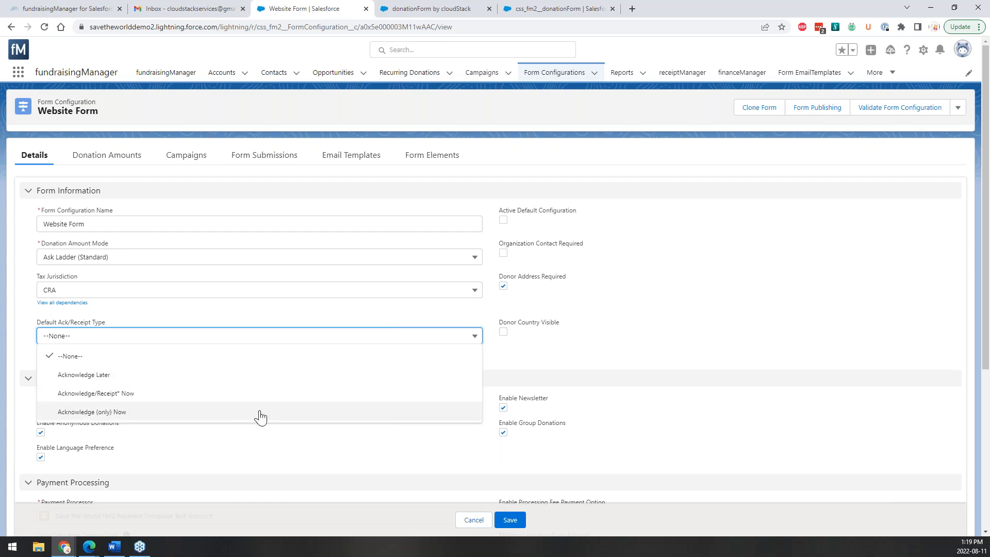
Leave Default Ack/Receipt Type at --None--, turn on Donor Country Visible, and save the Website Form.
{"action": "left_click", "coordinate": [96, 344]}
{"action": "left_click", "coordinate": [61, 342]}
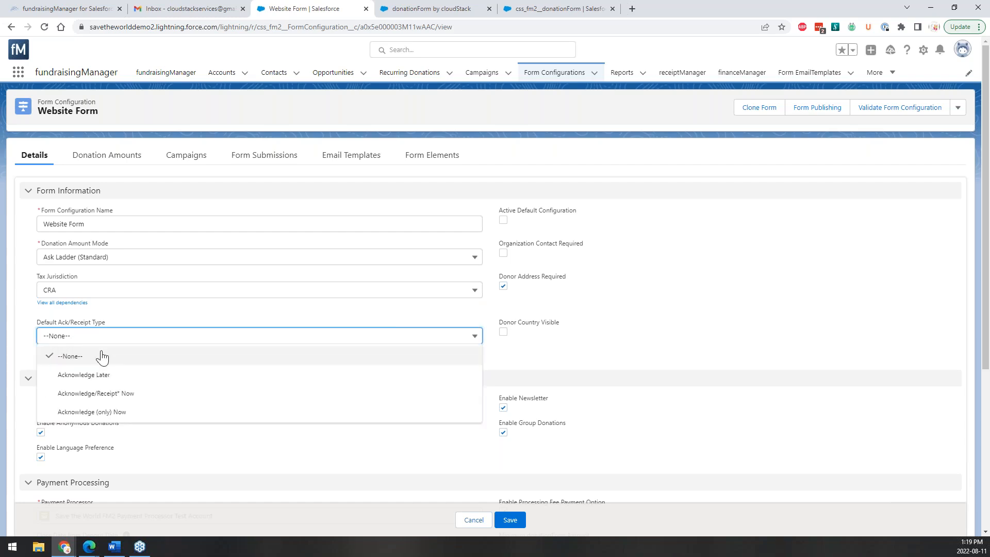
{"action": "left_click", "coordinate": [139, 341]}
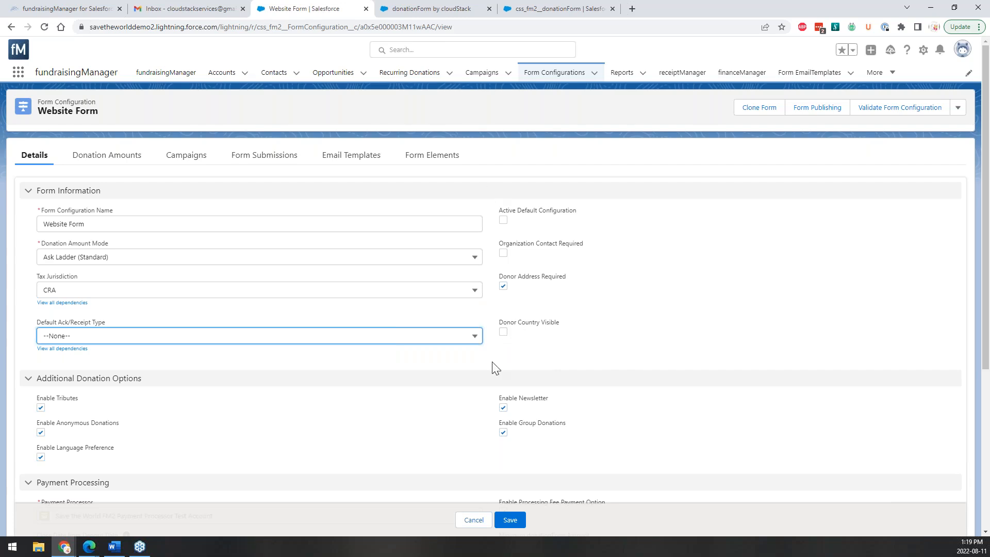
{"action": "left_click", "coordinate": [503, 332]}
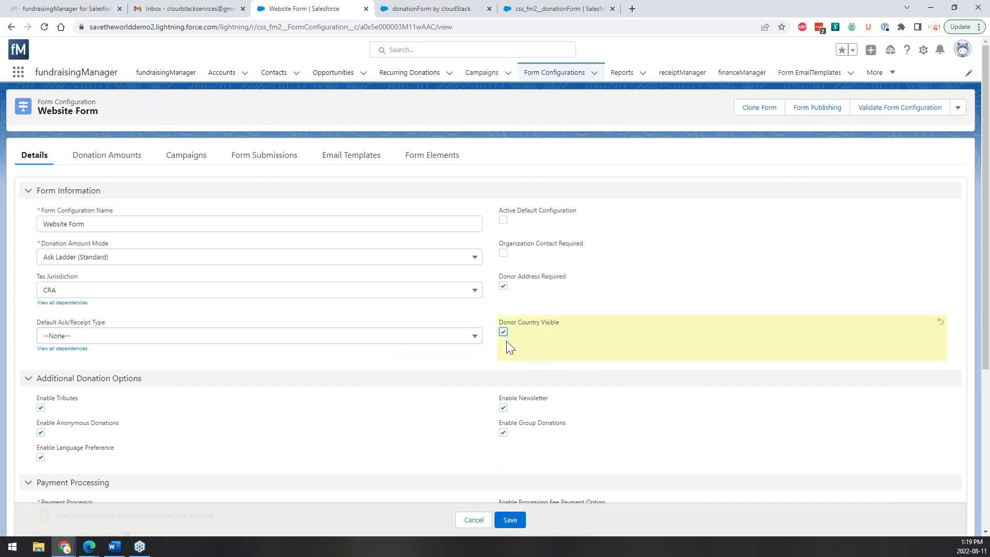
{"action": "left_click", "coordinate": [510, 519]}
Reload the live donation form, advance to donor details, and try the new Country field.
{"action": "left_click", "coordinate": [459, 9]}
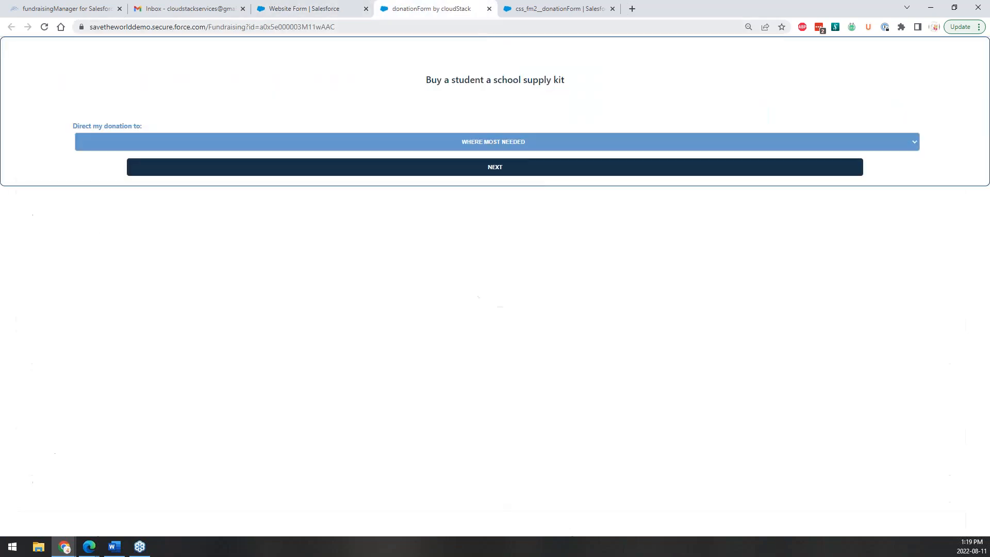
{"action": "left_click", "coordinate": [45, 27]}
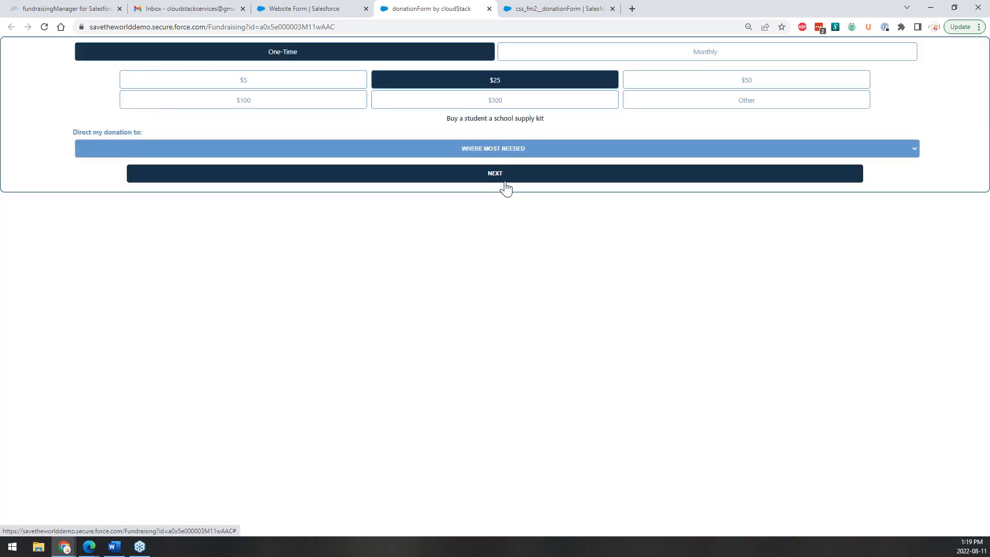
{"action": "left_click", "coordinate": [504, 176]}
{"action": "left_click", "coordinate": [537, 147]}
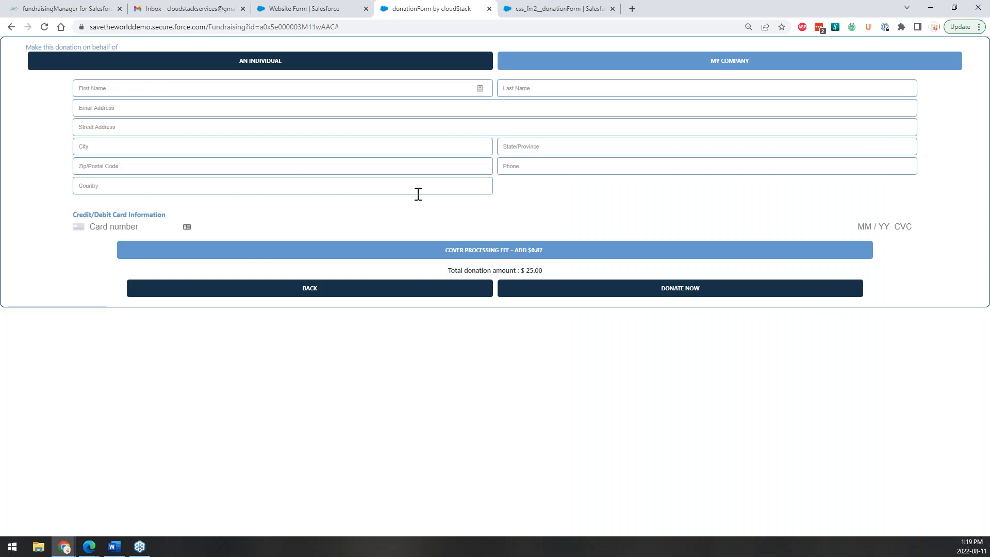
{"action": "left_click", "coordinate": [261, 183]}
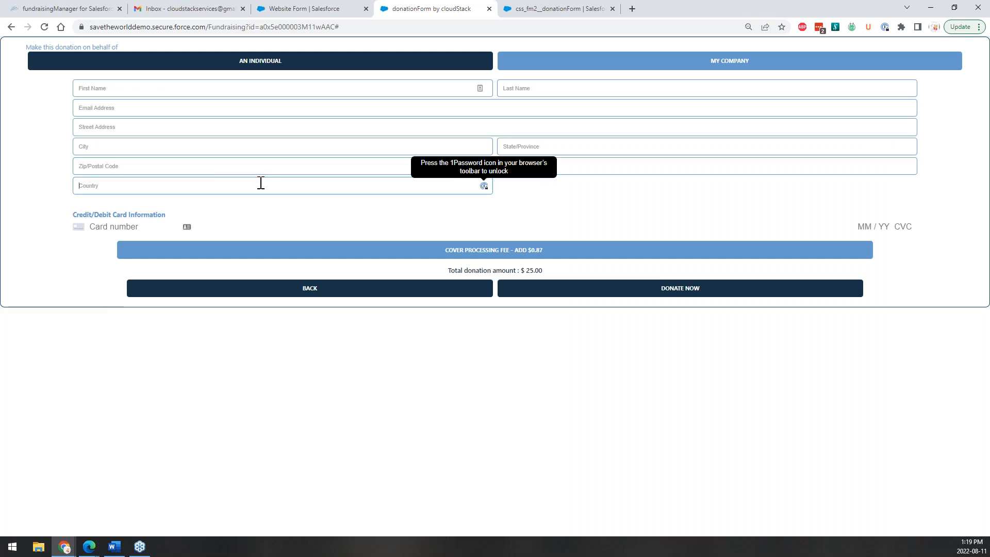
{"action": "left_click", "coordinate": [278, 7]}
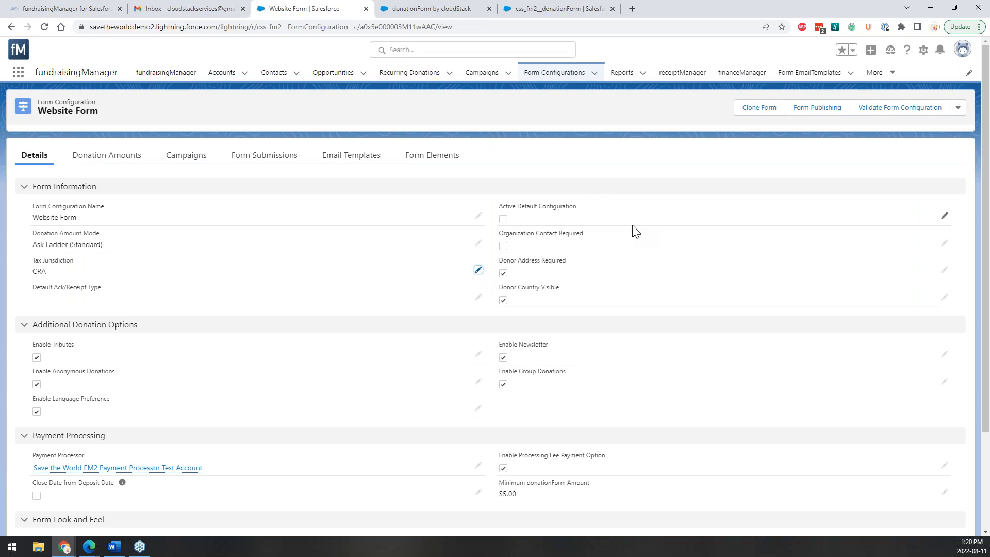
{"action": "scroll", "coordinate": [632, 231], "scroll_direction": "down", "scroll_amount": 3}
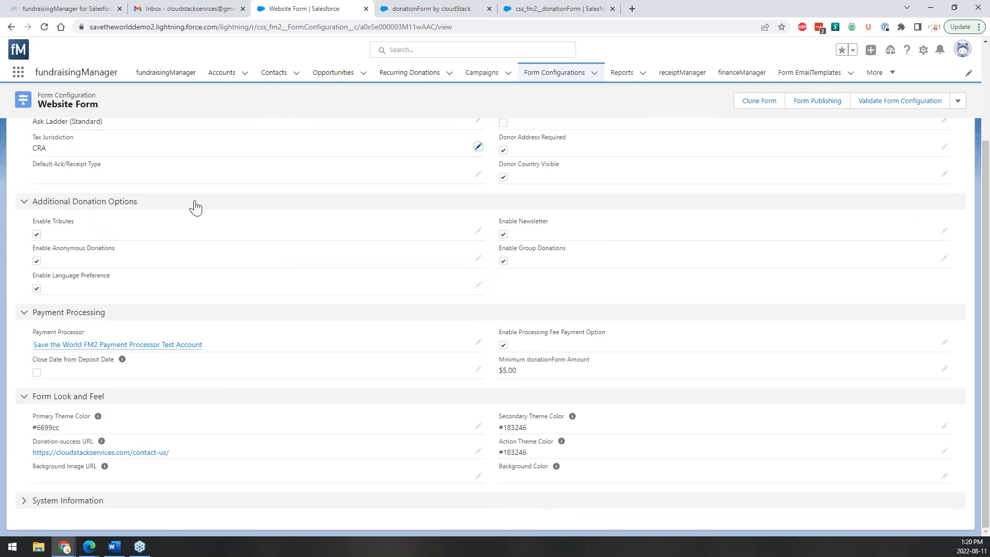
{"action": "left_click", "coordinate": [410, 7]}
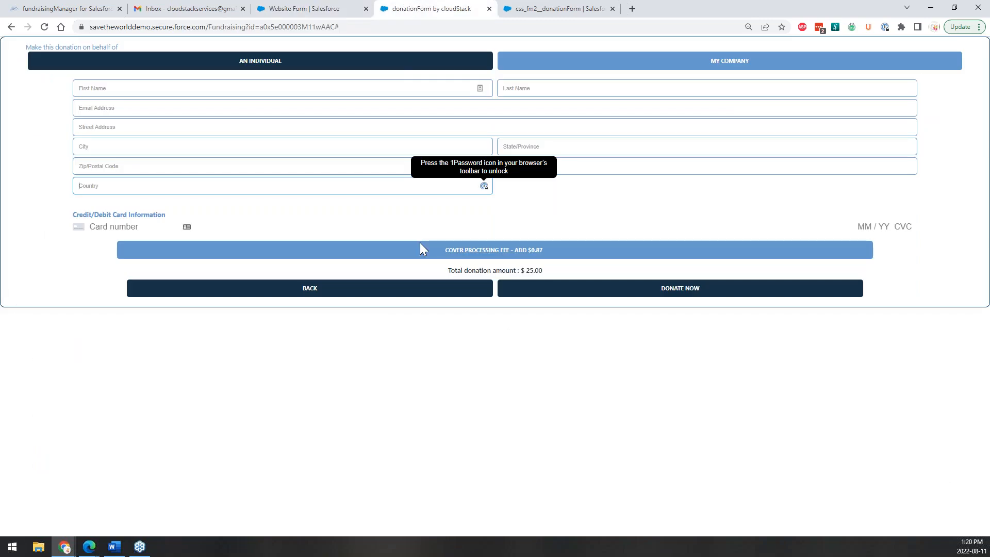
{"action": "left_click", "coordinate": [339, 290]}
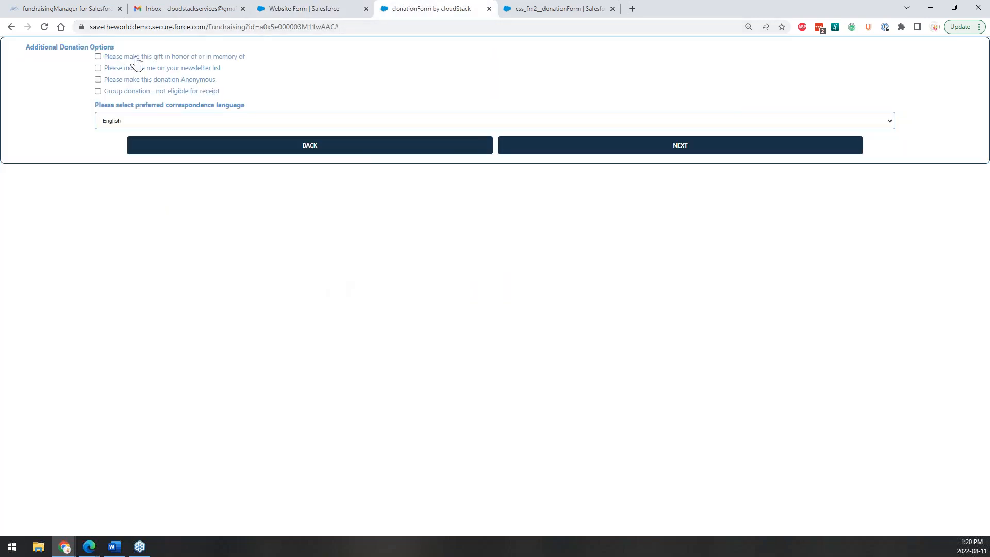
{"action": "left_click", "coordinate": [98, 56]}
{"action": "left_click", "coordinate": [98, 56]}
{"action": "left_click", "coordinate": [343, 9]}
{"action": "left_click", "coordinate": [395, 8]}
{"action": "left_click", "coordinate": [228, 123]}
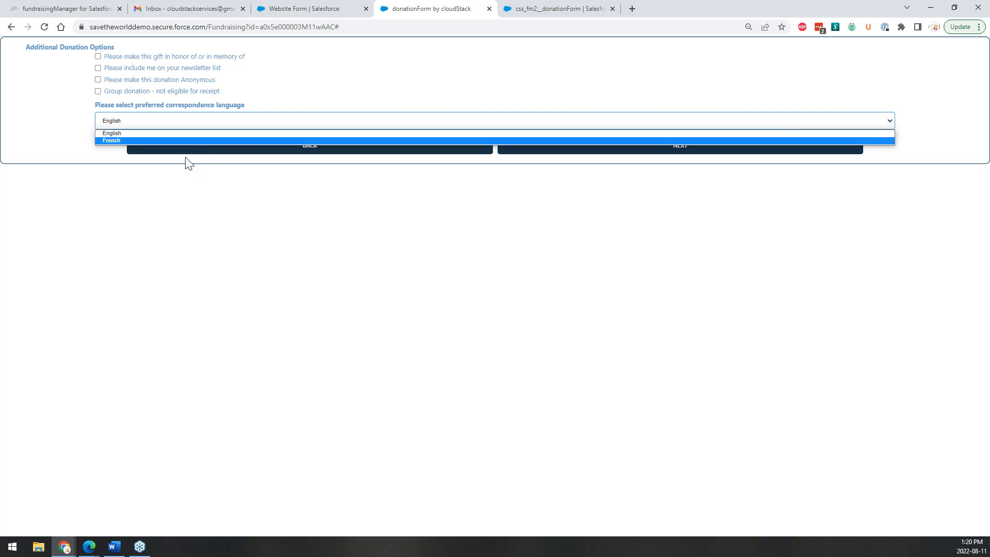
{"action": "left_click", "coordinate": [294, 8]}
{"action": "left_click", "coordinate": [305, 8]}
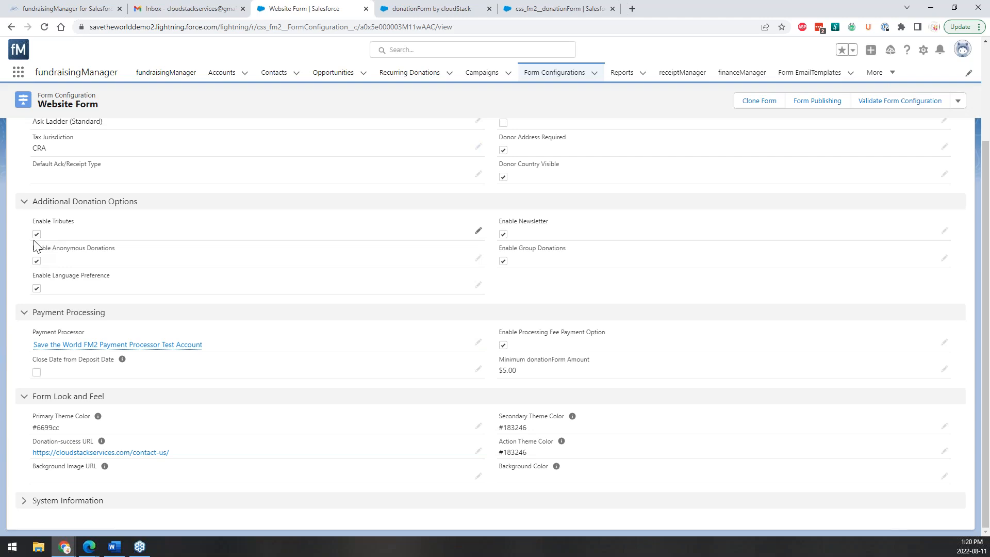
Disable Tributes, Anonymous Donations, Language Preference, Newsletter and Group Donations, then save.
{"action": "left_click", "coordinate": [476, 230]}
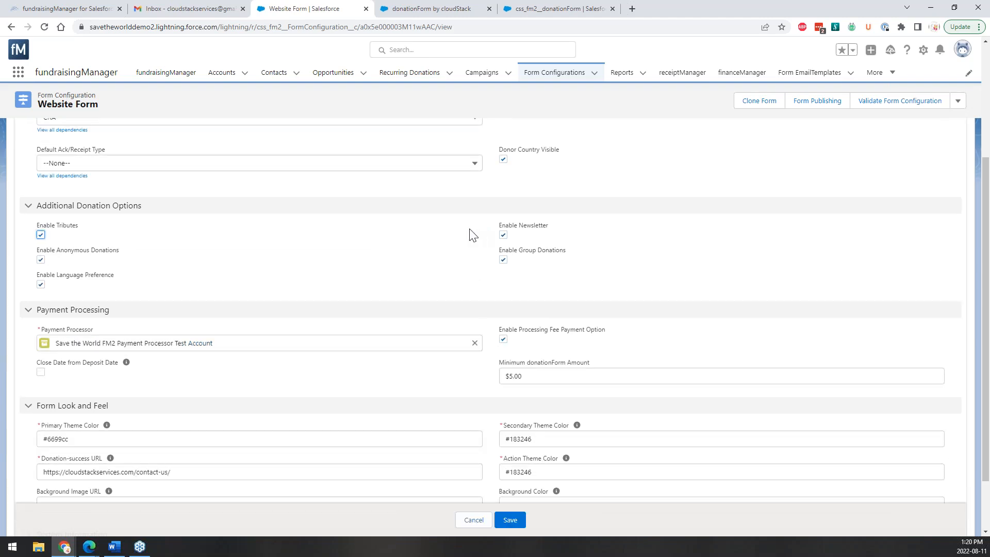
{"action": "left_click", "coordinate": [41, 235]}
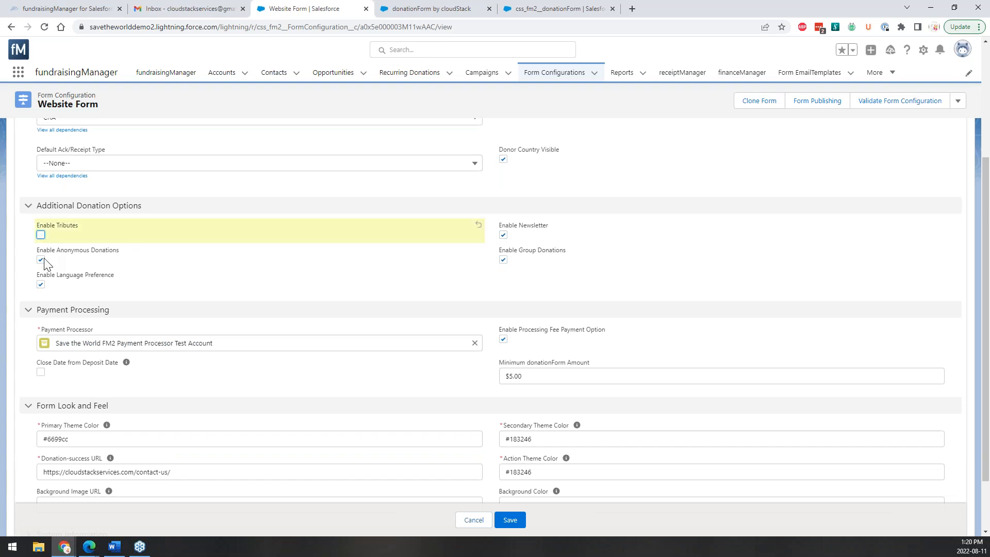
{"action": "left_click", "coordinate": [41, 259]}
{"action": "left_click", "coordinate": [40, 285]}
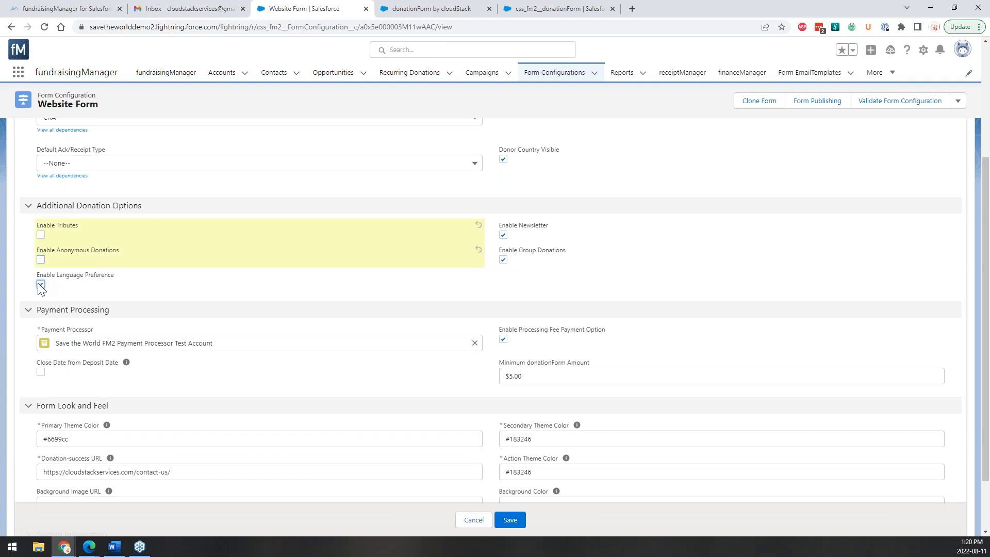
{"action": "left_click", "coordinate": [503, 235]}
{"action": "left_click", "coordinate": [503, 260]}
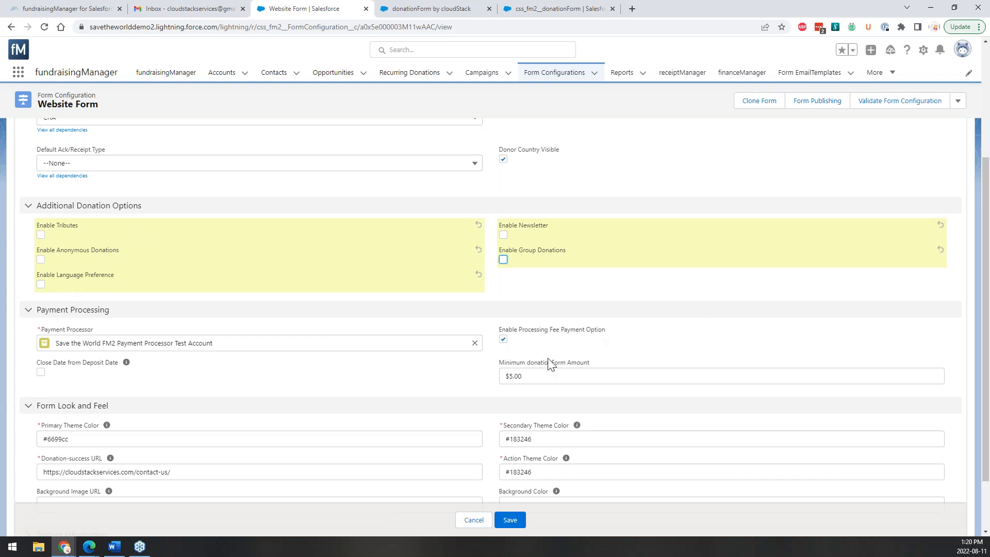
{"action": "left_click", "coordinate": [510, 519]}
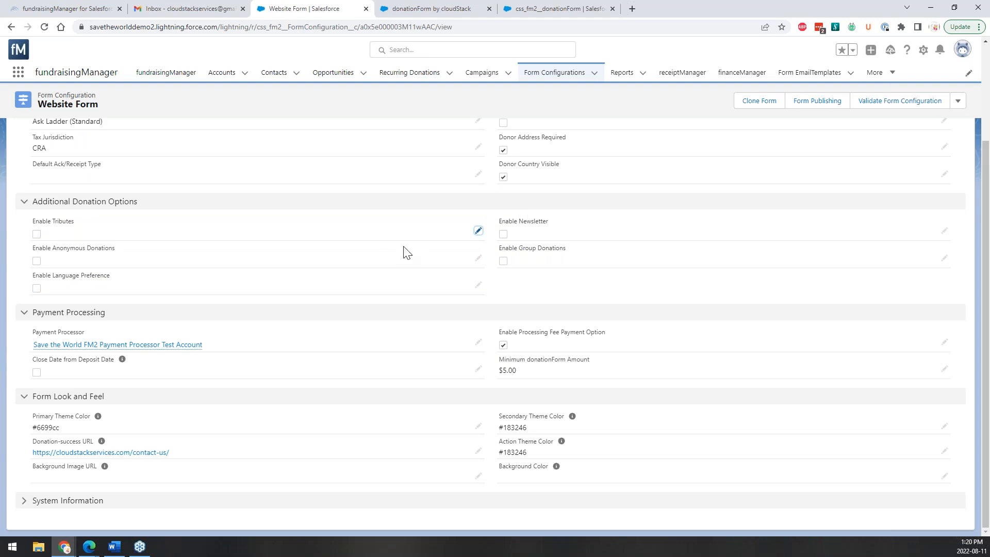
{"action": "left_click", "coordinate": [397, 7]}
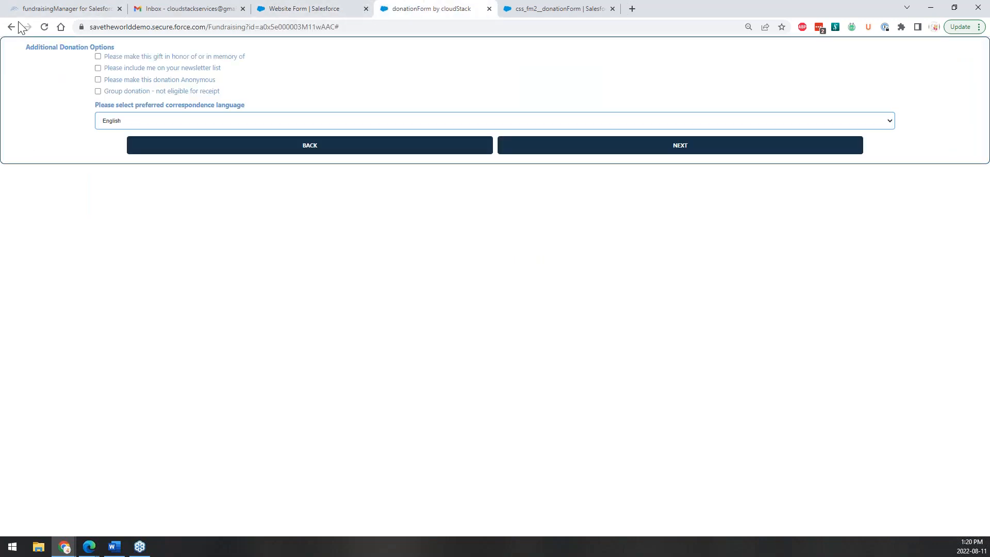
Reload the live form and confirm NEXT on the amount step goes straight to donor details.
{"action": "left_click", "coordinate": [45, 27]}
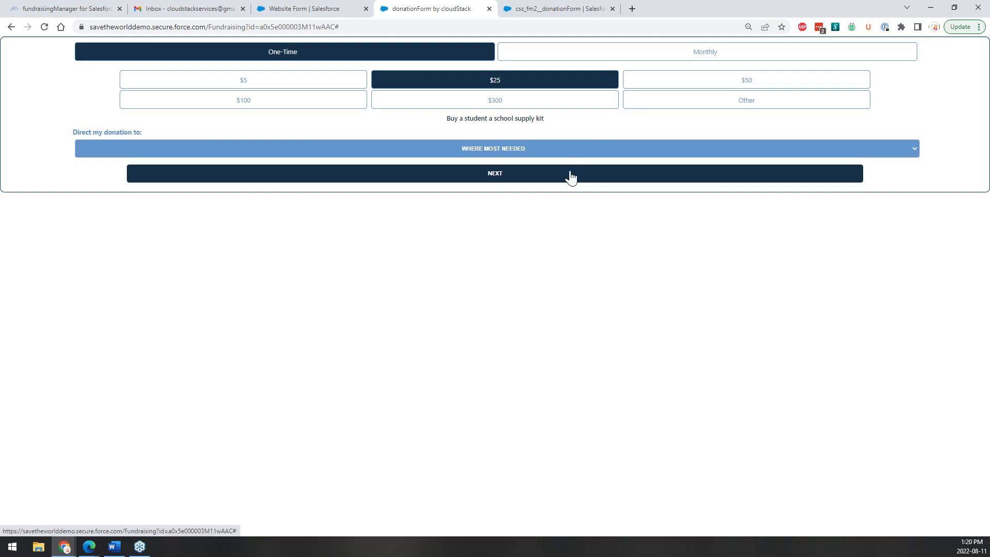
{"action": "left_click", "coordinate": [567, 173]}
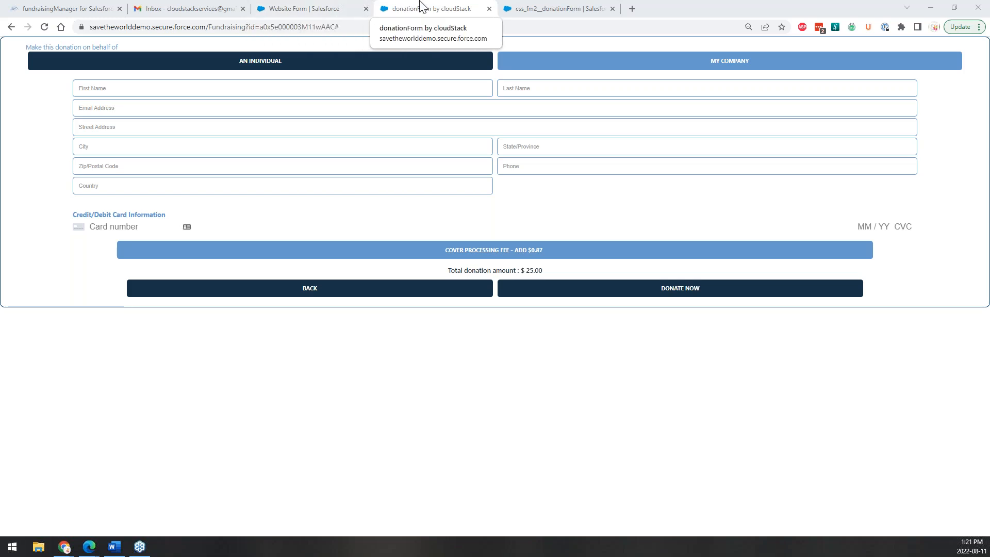
{"action": "left_click", "coordinate": [307, 7]}
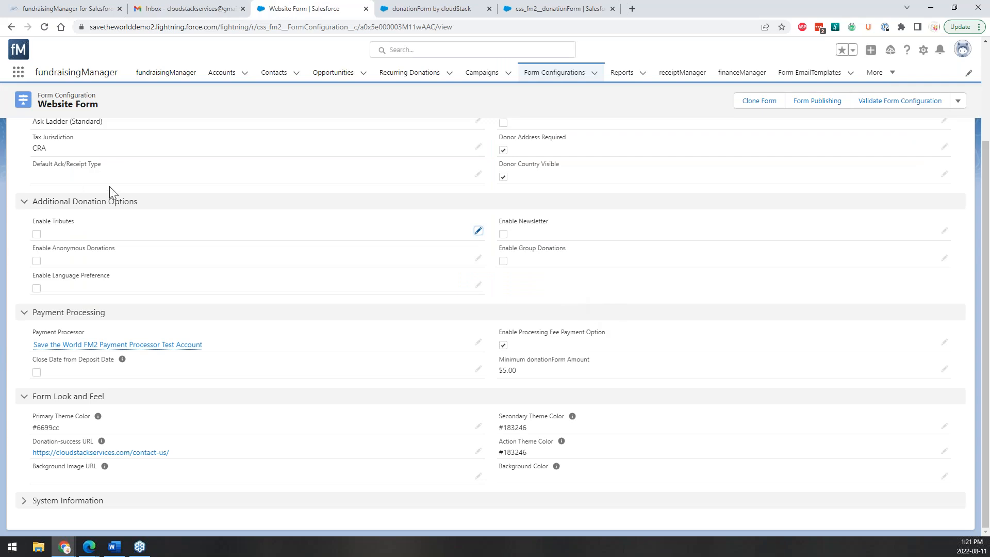
Revisit the live form's amount step, then put the Website Form into inline edit mode.
{"action": "left_click", "coordinate": [379, 7]}
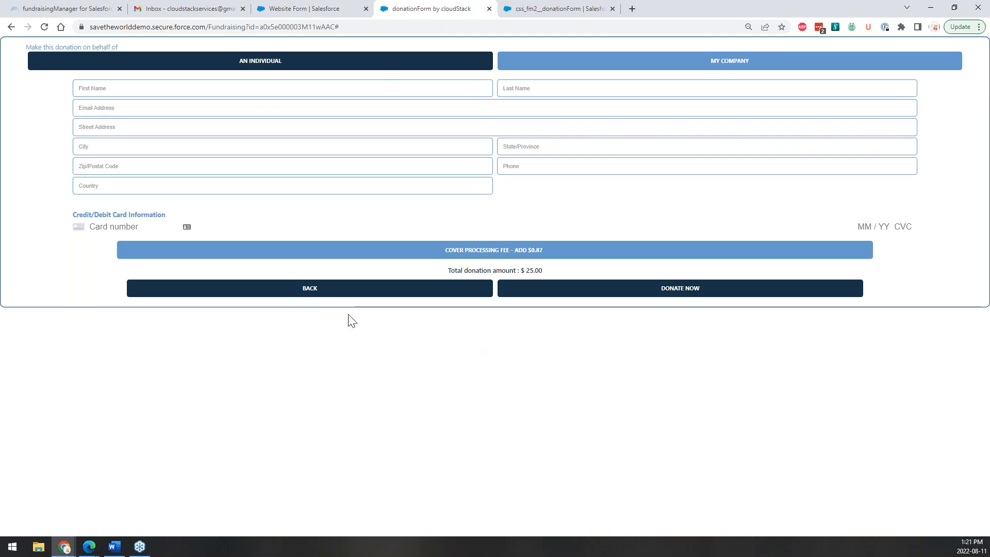
{"action": "left_click", "coordinate": [310, 288]}
{"action": "left_click", "coordinate": [320, 8]}
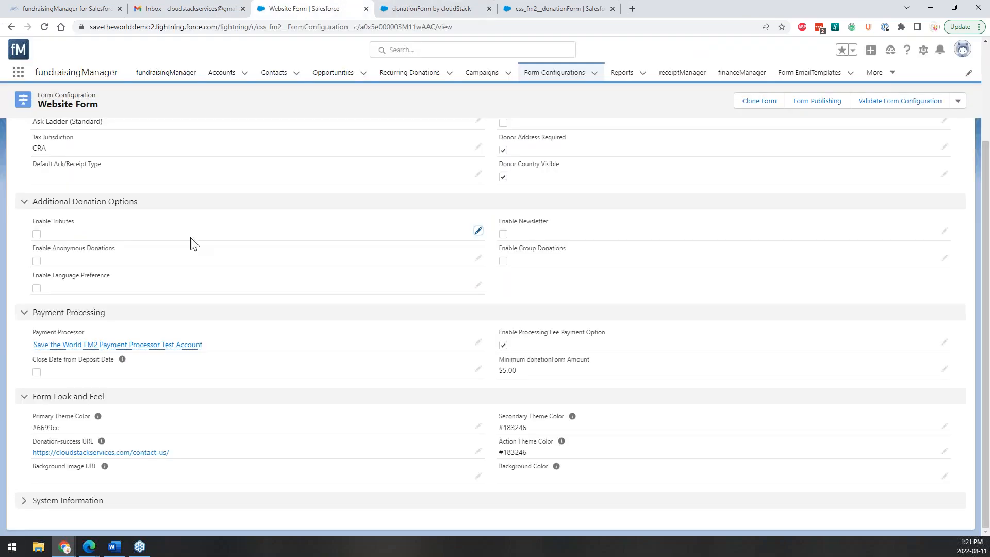
{"action": "left_click", "coordinate": [478, 343]}
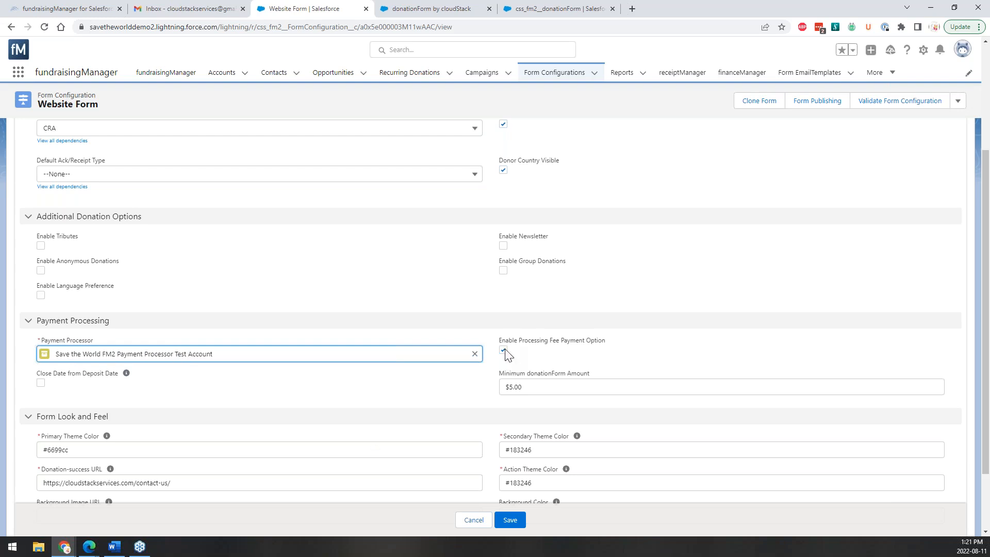
Check the live form's donor details step against the Website Form record.
{"action": "left_click", "coordinate": [407, 9]}
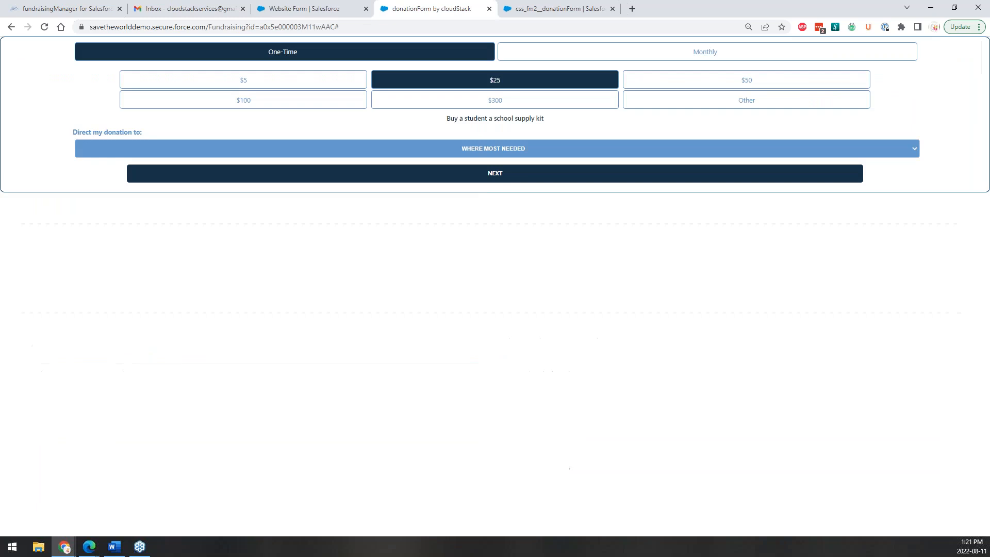
{"action": "left_click", "coordinate": [517, 173]}
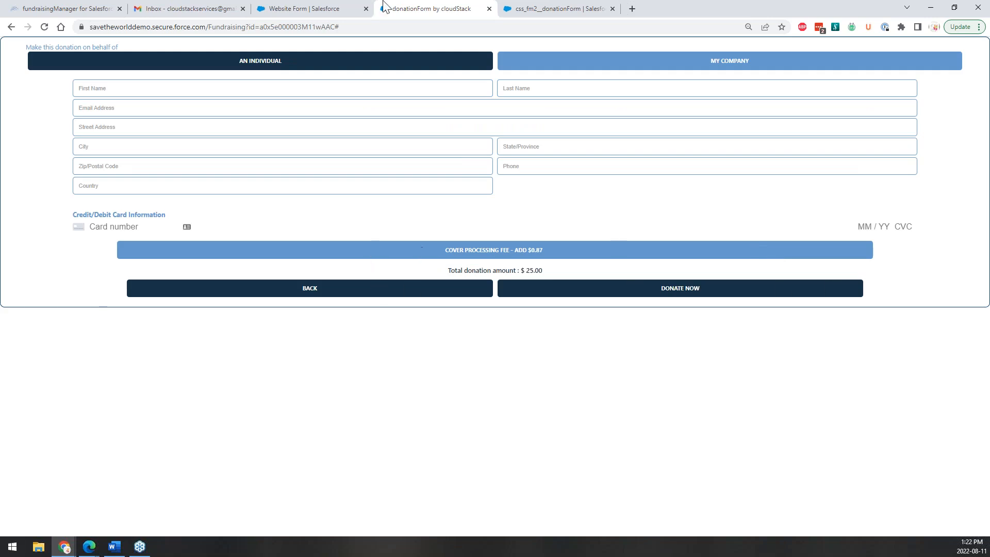
{"action": "left_click", "coordinate": [333, 9]}
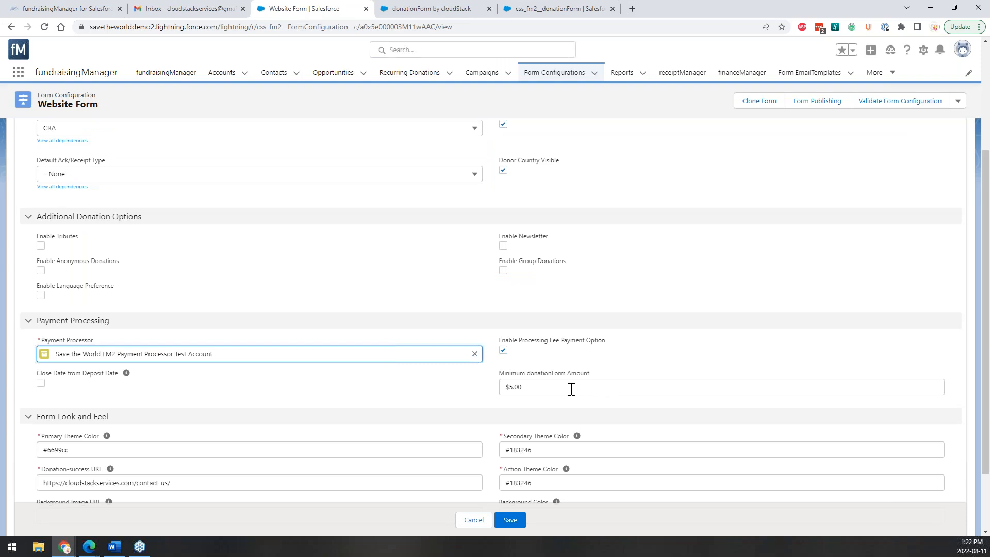
Select the 5 in the $5.00 Minimum donationForm Amount field.
{"action": "left_click", "coordinate": [504, 387]}
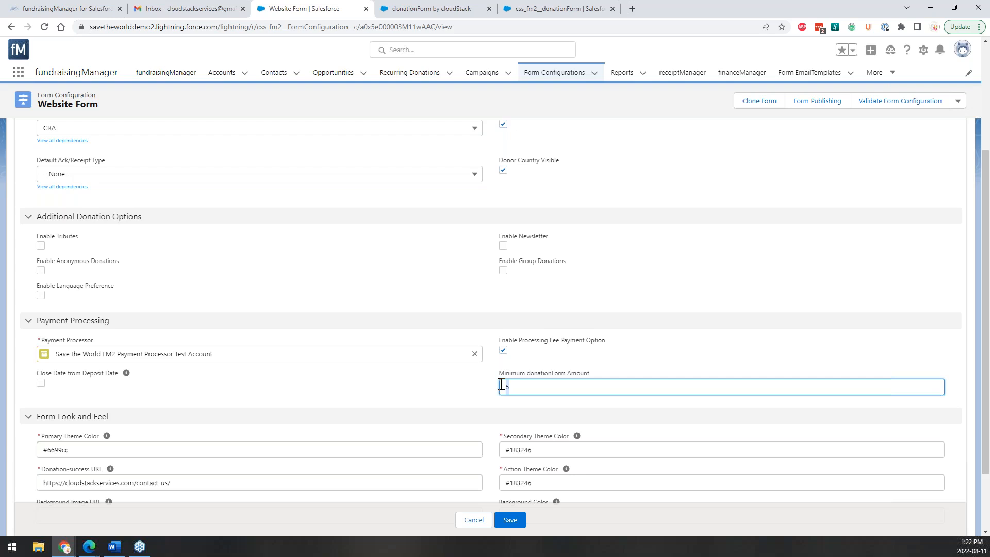
{"action": "left_click", "coordinate": [531, 387]}
{"action": "double_click", "coordinate": [511, 386]}
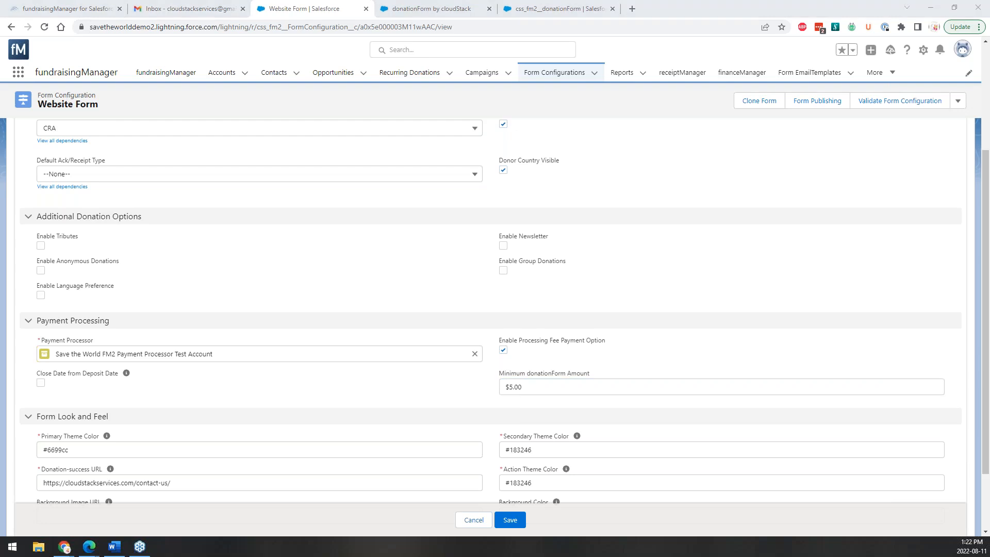
Move to the Primary Theme Color field, currently #6699cc, to edit it.
{"action": "scroll", "coordinate": [513, 382], "scroll_direction": "down", "scroll_amount": 1}
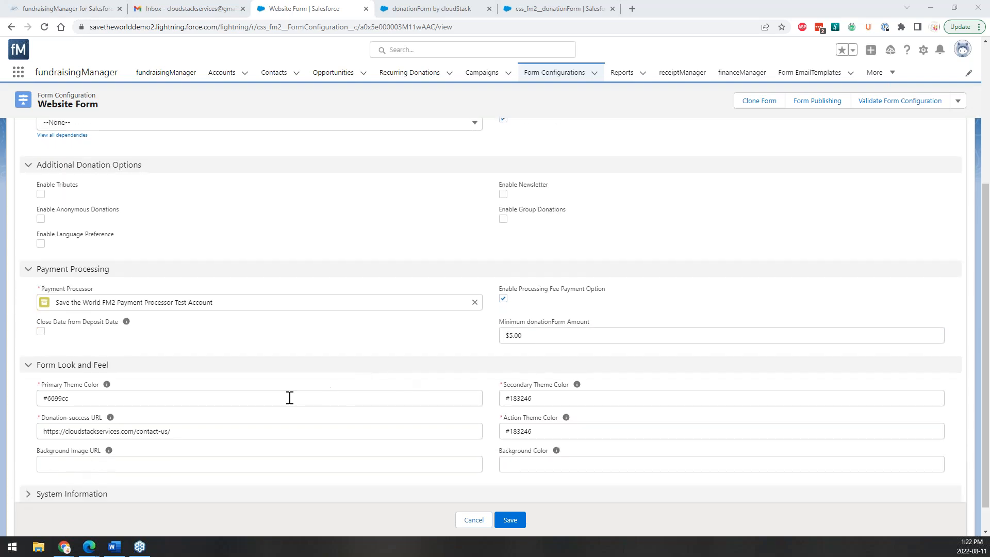
{"action": "scroll", "coordinate": [287, 397], "scroll_direction": "down", "scroll_amount": 1}
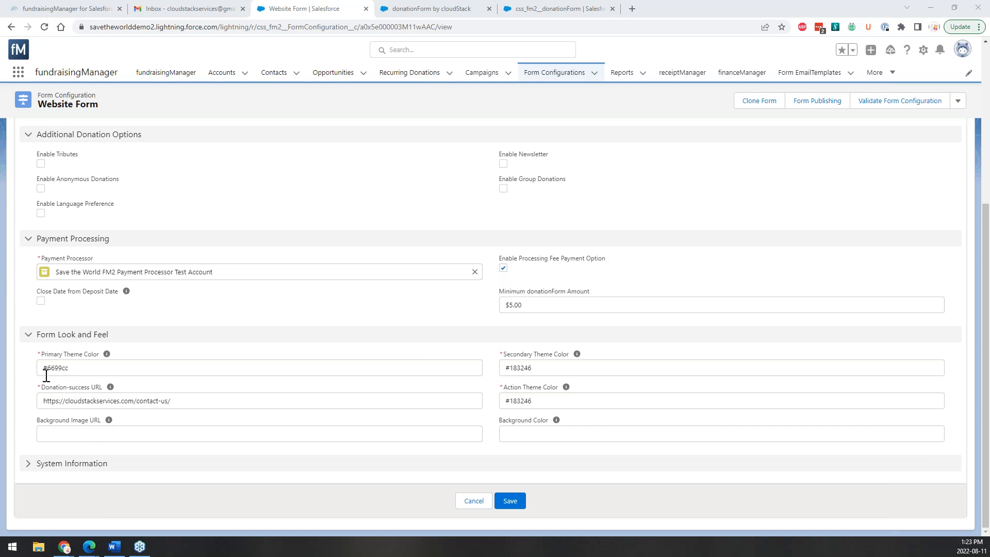
{"action": "left_click", "coordinate": [71, 364]}
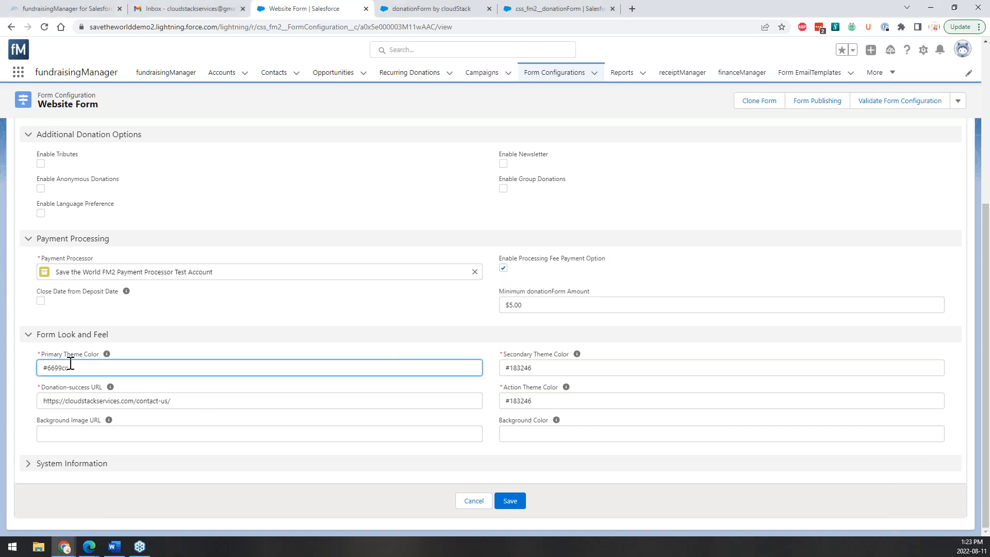
Search Google for 'red colour code' and select the #ff0000 hex value.
{"action": "left_click", "coordinate": [632, 9]}
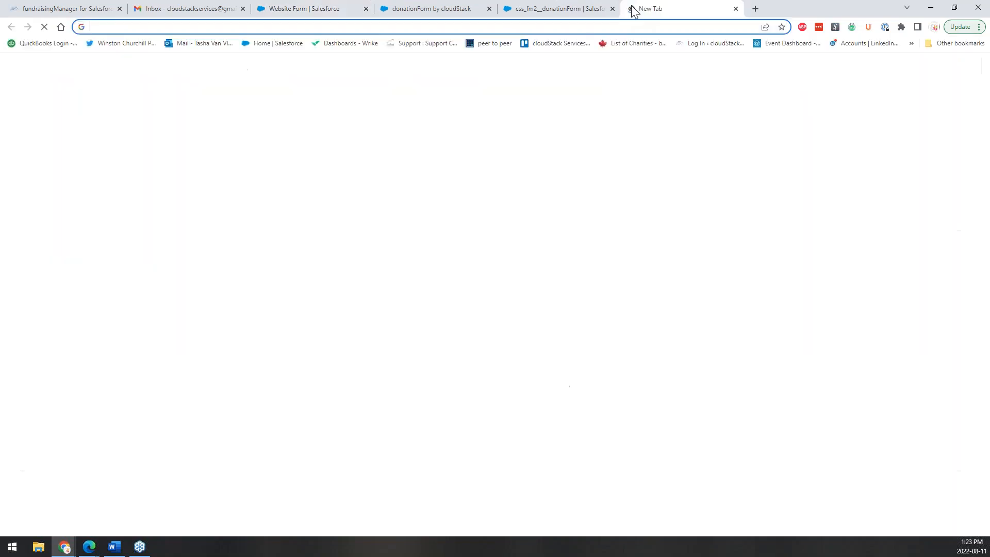
{"action": "type", "text": "red colour code"}
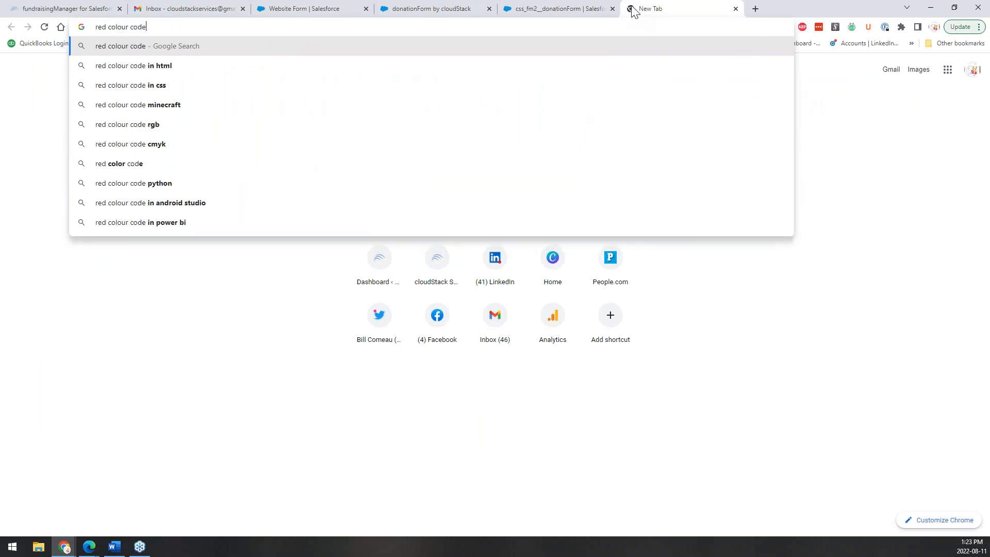
{"action": "key", "text": "Return"}
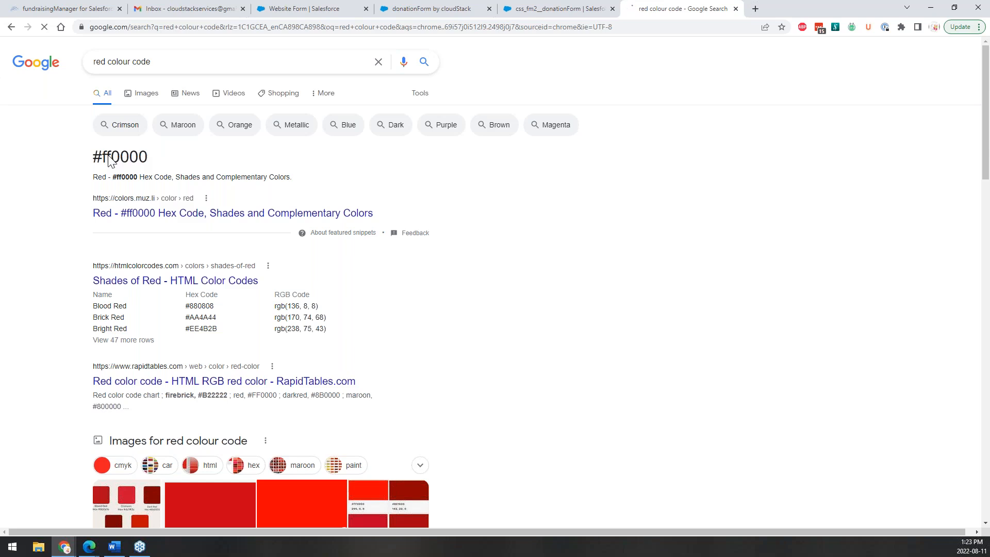
{"action": "left_click_drag", "start_coordinate": [107, 157], "coordinate": [153, 157]}
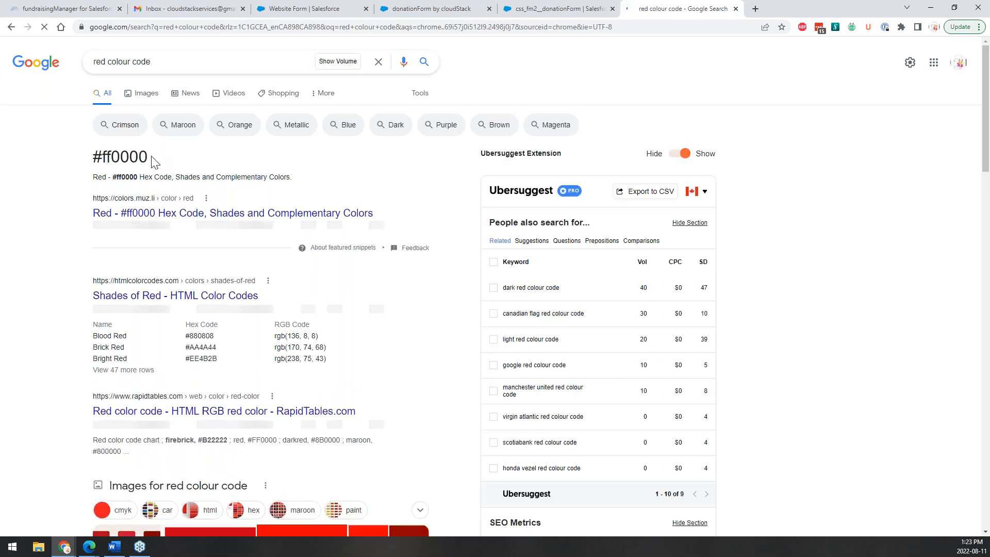
{"action": "left_click_drag", "start_coordinate": [150, 157], "coordinate": [93, 162]}
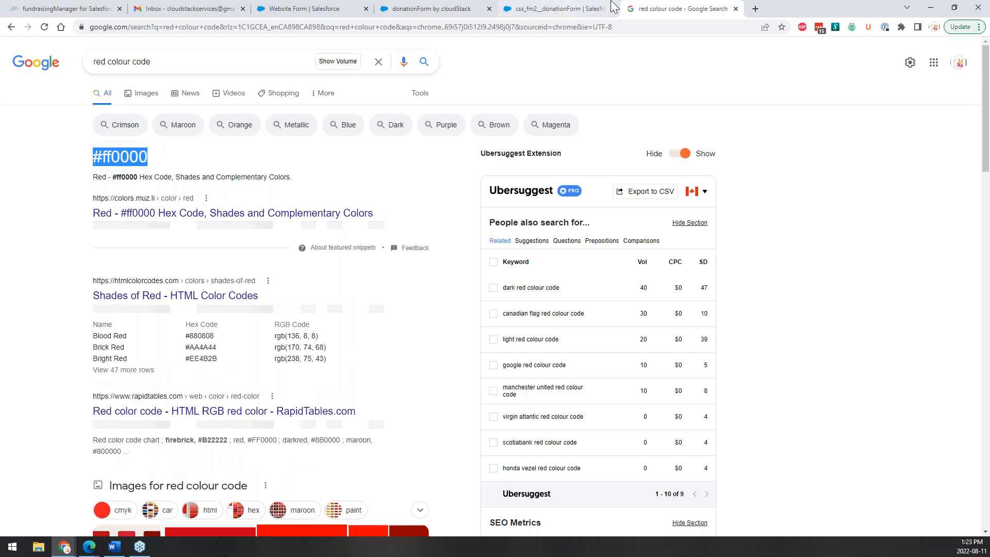
{"action": "left_click", "coordinate": [551, 7]}
{"action": "left_click", "coordinate": [435, 8]}
Replace the Primary Theme Color #6699cc with #ff0000 and save.
{"action": "left_click", "coordinate": [328, 8]}
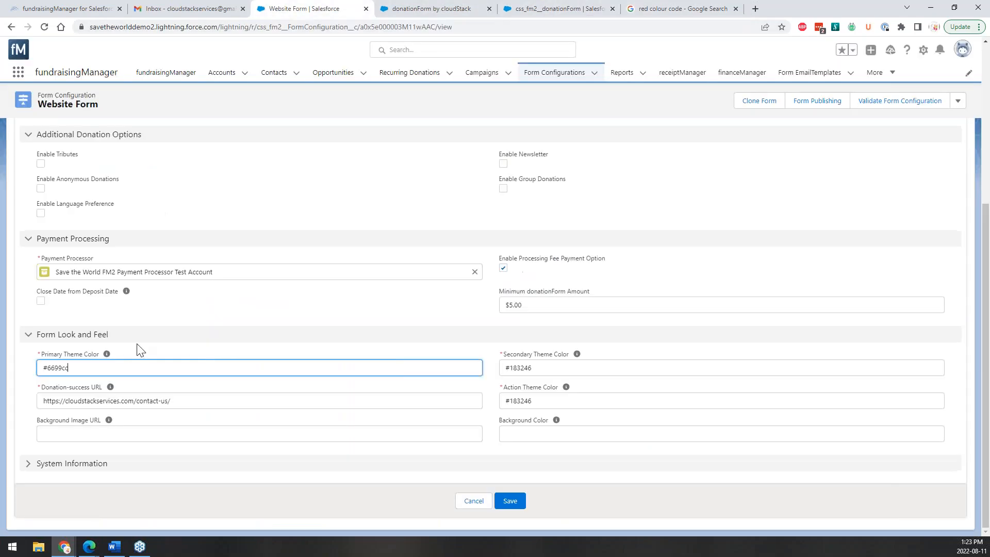
{"action": "left_click_drag", "start_coordinate": [70, 367], "coordinate": [45, 362]}
{"action": "type", "text": "#ff0000"}
{"action": "left_click", "coordinate": [510, 501]}
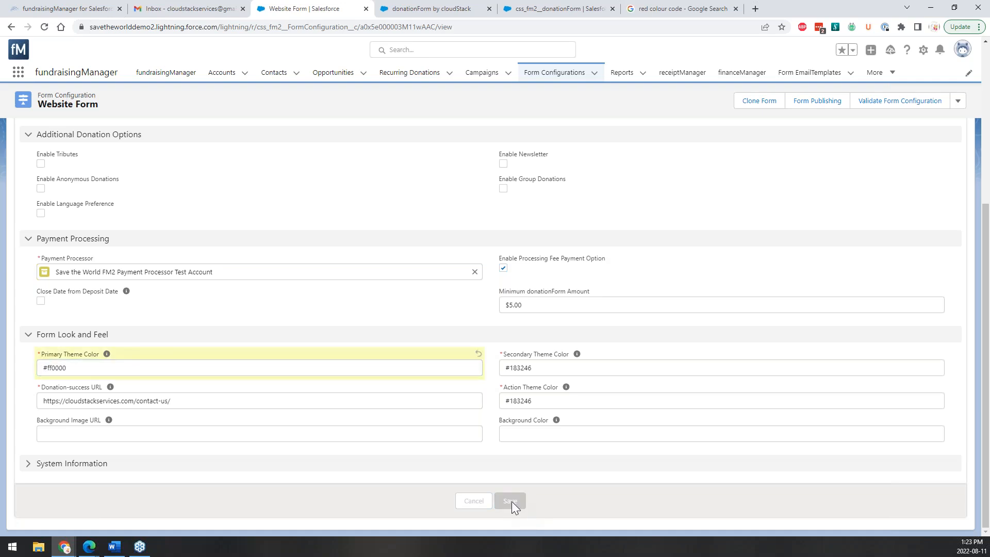
Reload the live donation form and advance a step to see the red accents.
{"action": "left_click", "coordinate": [470, 2]}
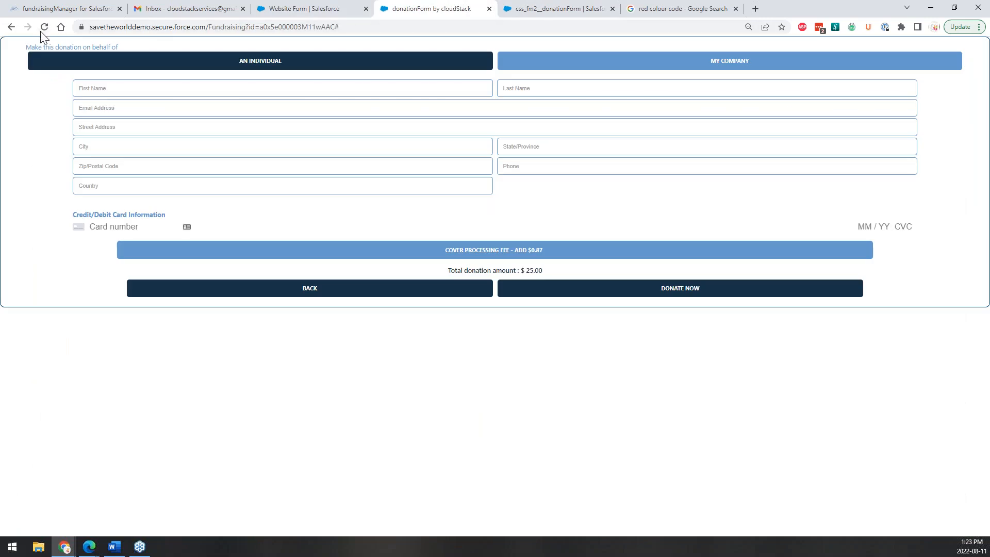
{"action": "left_click", "coordinate": [44, 27]}
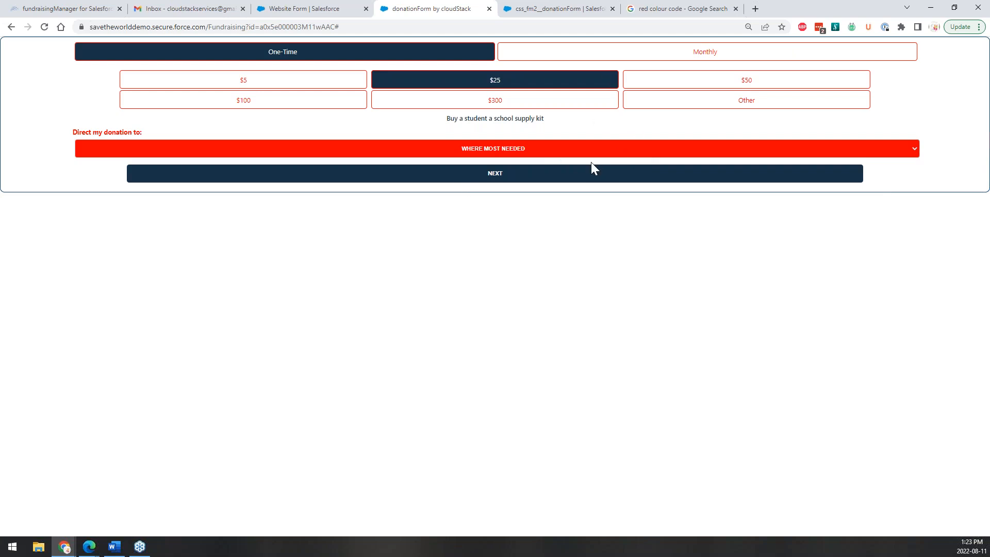
{"action": "left_click", "coordinate": [624, 178]}
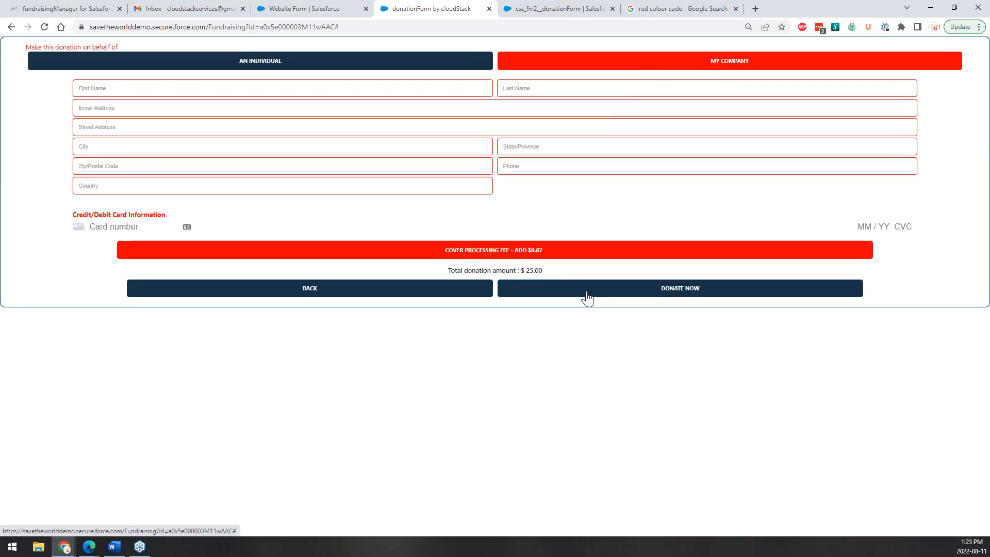
{"action": "left_click", "coordinate": [305, 9]}
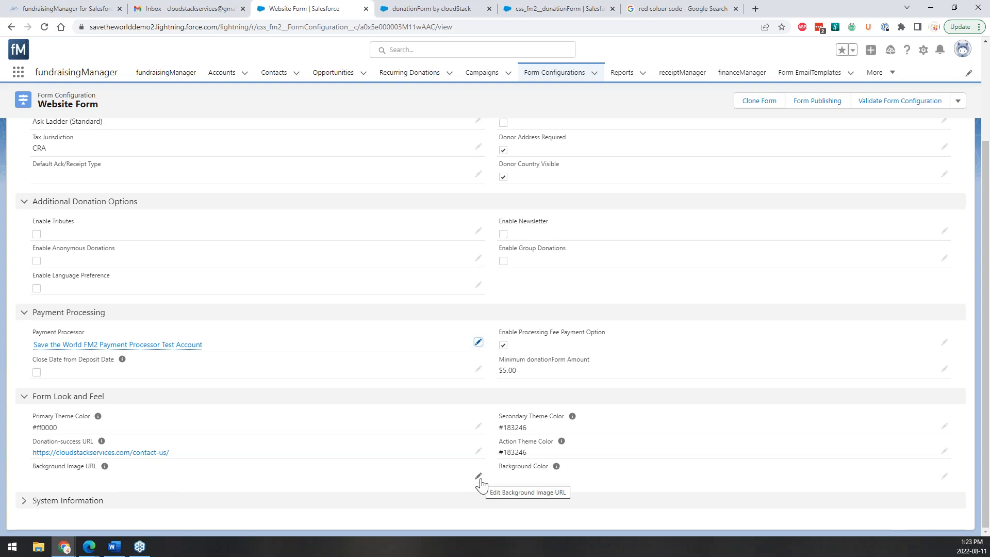
Open the Form Configurations list in a new browser tab.
{"action": "mouse_move", "coordinate": [105, 466]}
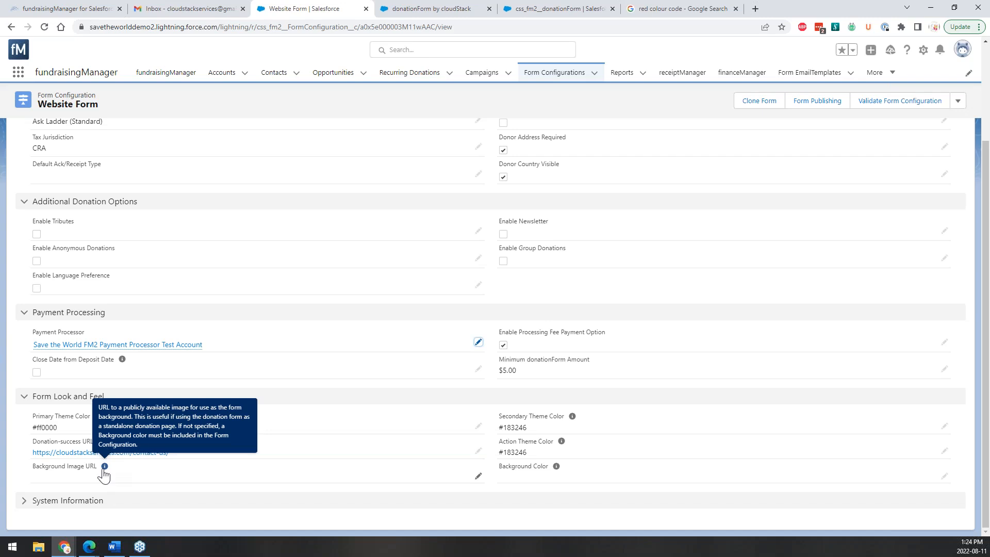
{"action": "right_click", "coordinate": [566, 79]}
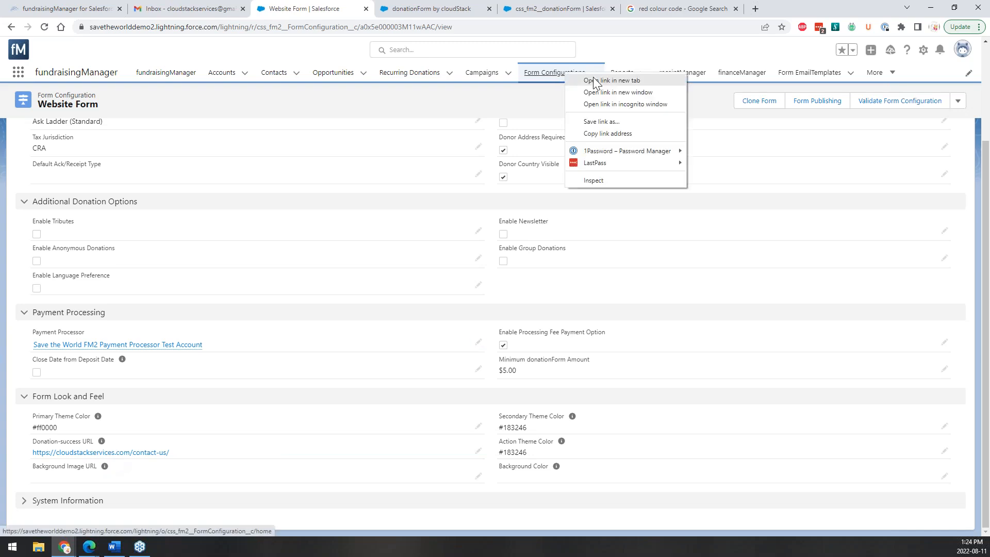
{"action": "left_click", "coordinate": [580, 84]}
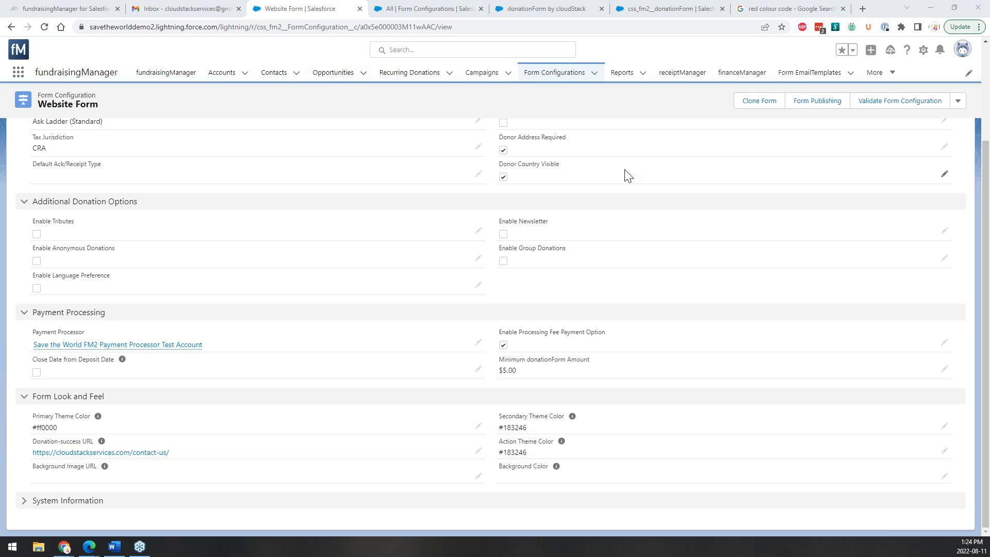
{"action": "scroll", "coordinate": [624, 175], "scroll_direction": "up", "scroll_amount": 3}
Display the Website Form's donation amounts: one-time $5–$300 with $25 default, plus monthly amounts.
{"action": "left_click", "coordinate": [120, 159]}
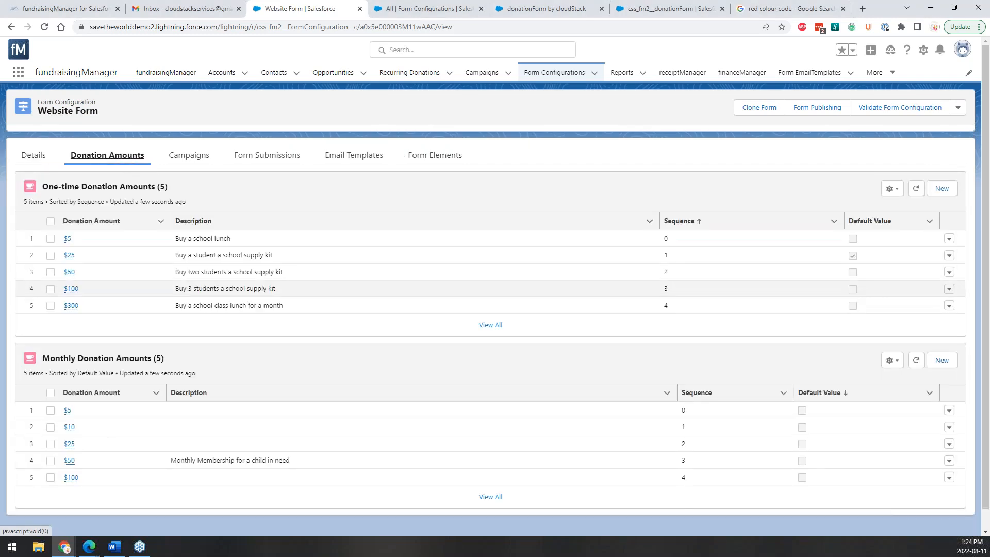
{"action": "left_click", "coordinate": [33, 156]}
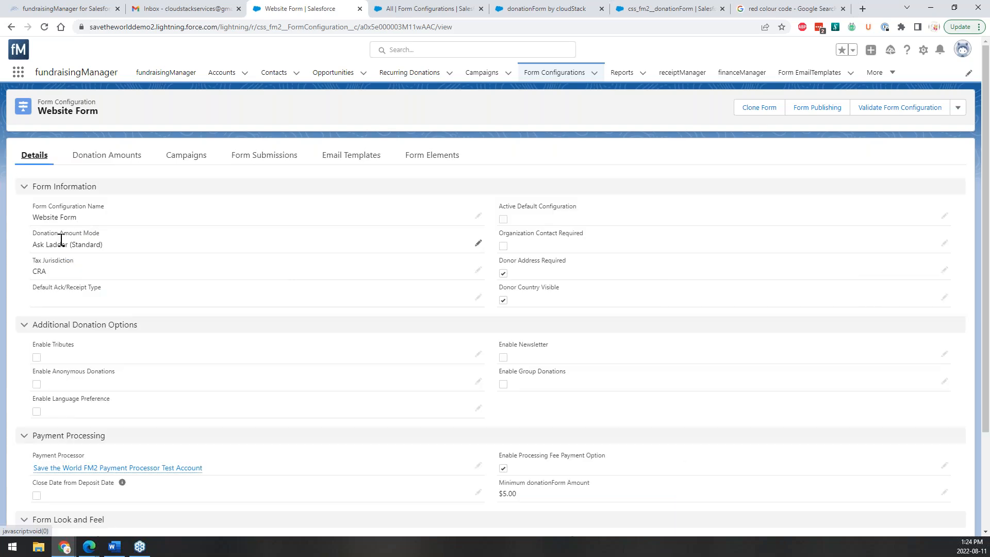
{"action": "left_click", "coordinate": [96, 159]}
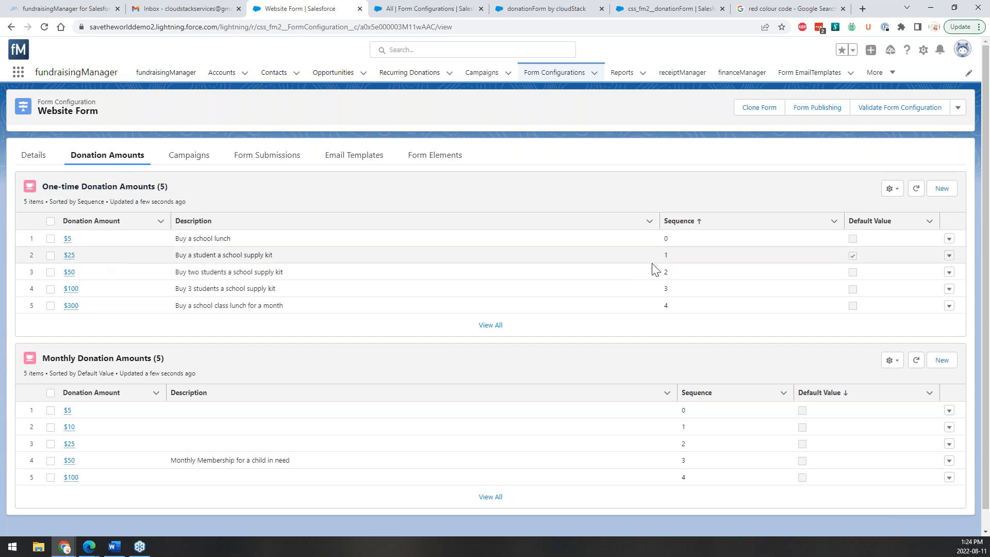
{"action": "left_click", "coordinate": [853, 255]}
Go back to the live form's amount step to compare its amounts with the record.
{"action": "left_click", "coordinate": [471, 4]}
{"action": "left_click", "coordinate": [499, 7]}
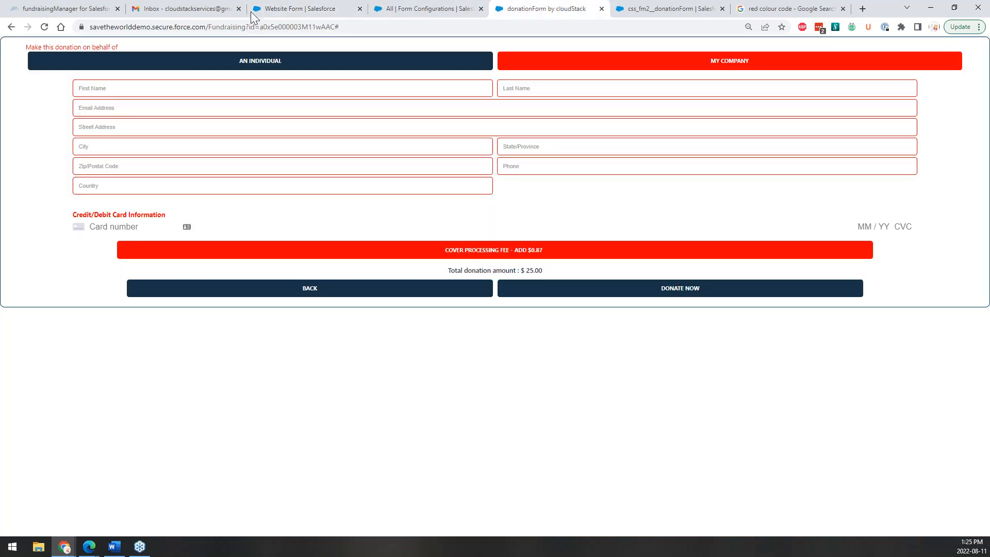
{"action": "left_click", "coordinate": [221, 292]}
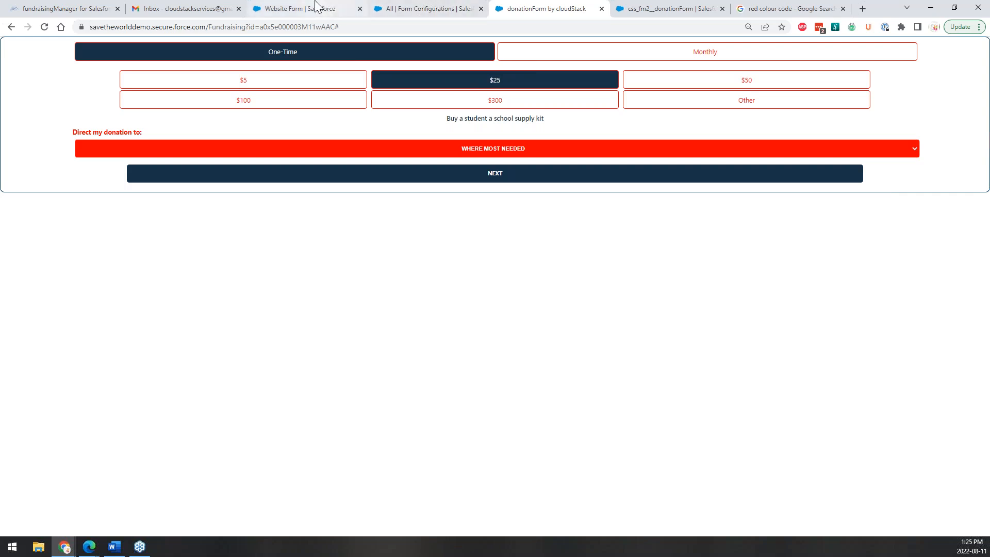
{"action": "left_click", "coordinate": [328, 11]}
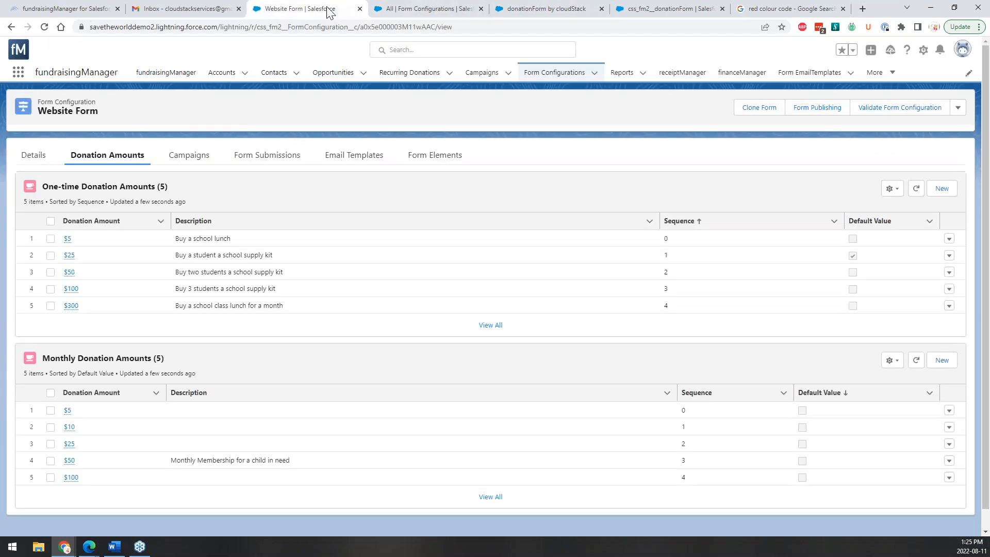
Remove the Default Value flag from the one-time $25 amount and save.
{"action": "left_click", "coordinate": [958, 256]}
{"action": "left_click", "coordinate": [925, 272]}
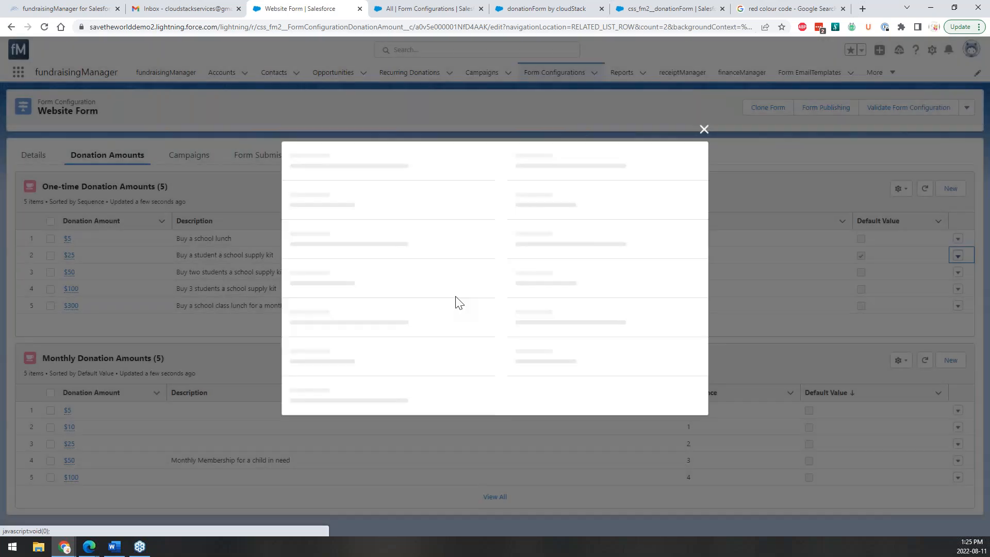
{"action": "left_click", "coordinate": [508, 273]}
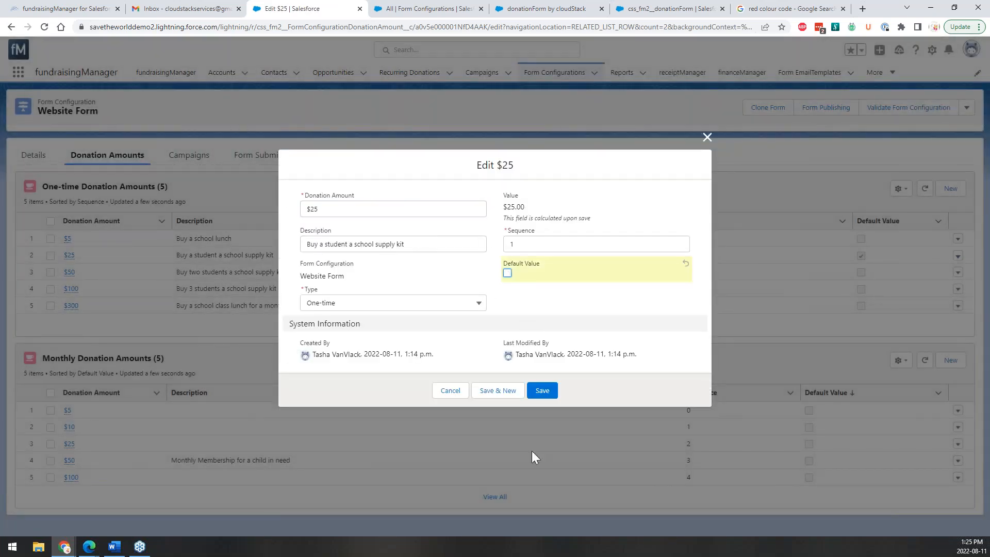
{"action": "left_click", "coordinate": [541, 396]}
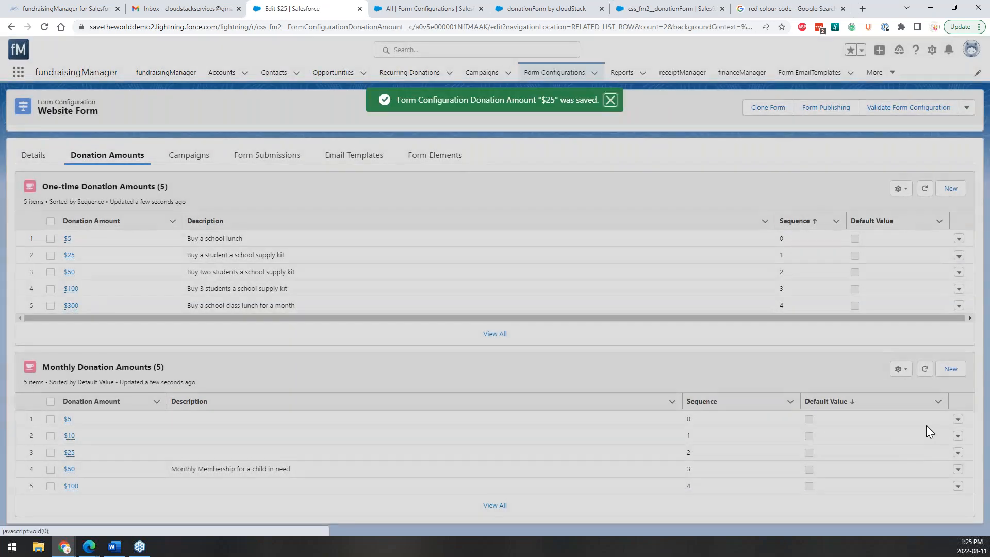
Make the monthly $50 amount the default and save.
{"action": "left_click", "coordinate": [957, 470]}
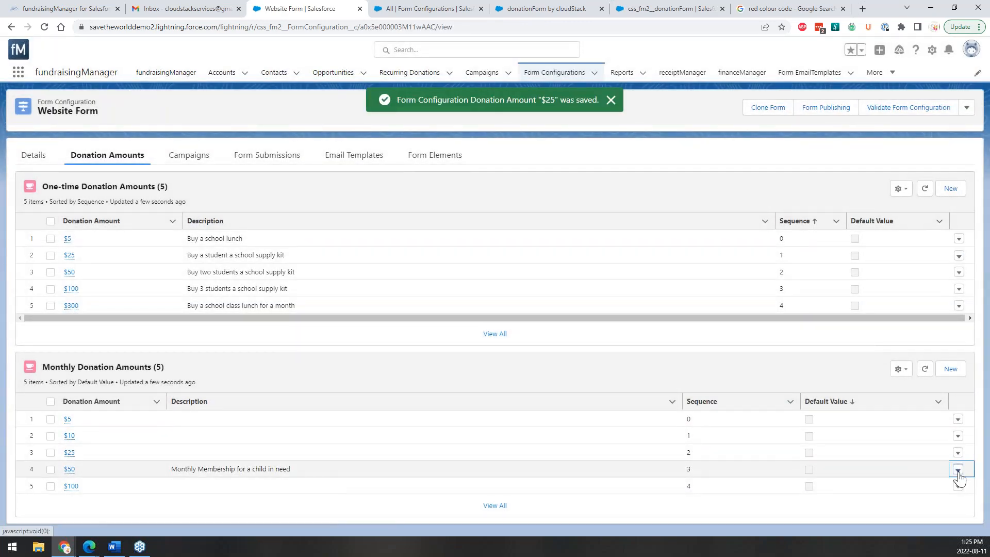
{"action": "left_click", "coordinate": [923, 463]}
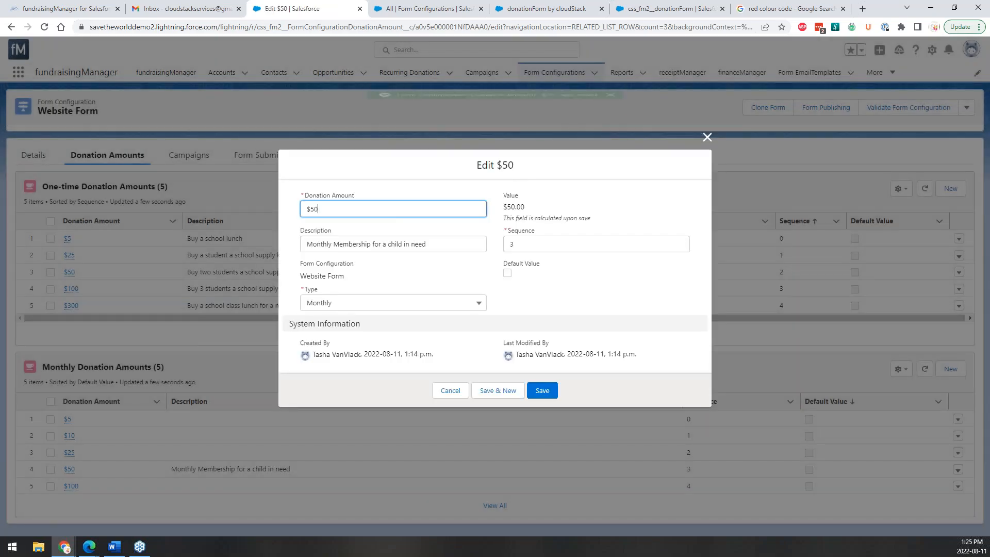
{"action": "left_click", "coordinate": [507, 273]}
{"action": "left_click", "coordinate": [541, 390]}
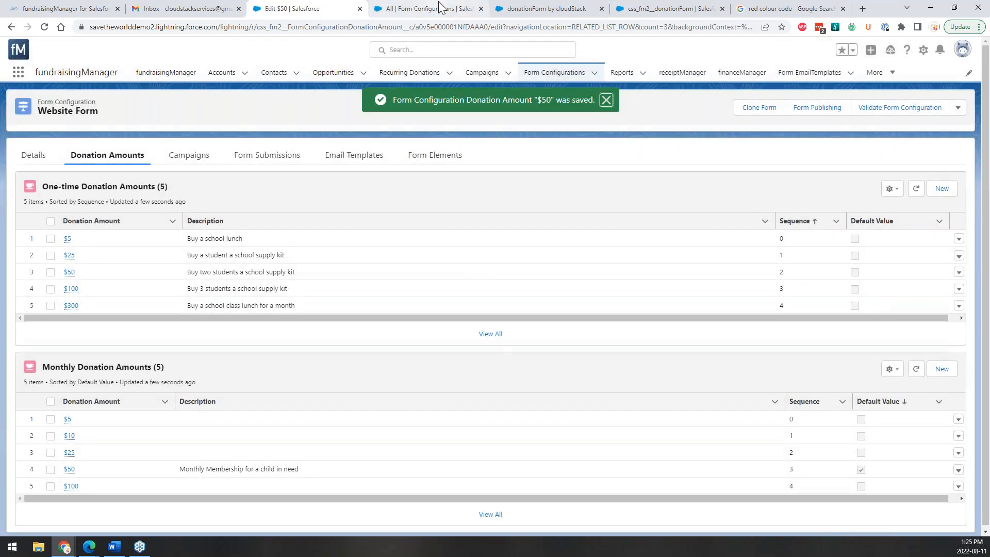
Reload the live donation form to check the new default amounts.
{"action": "left_click", "coordinate": [433, 9]}
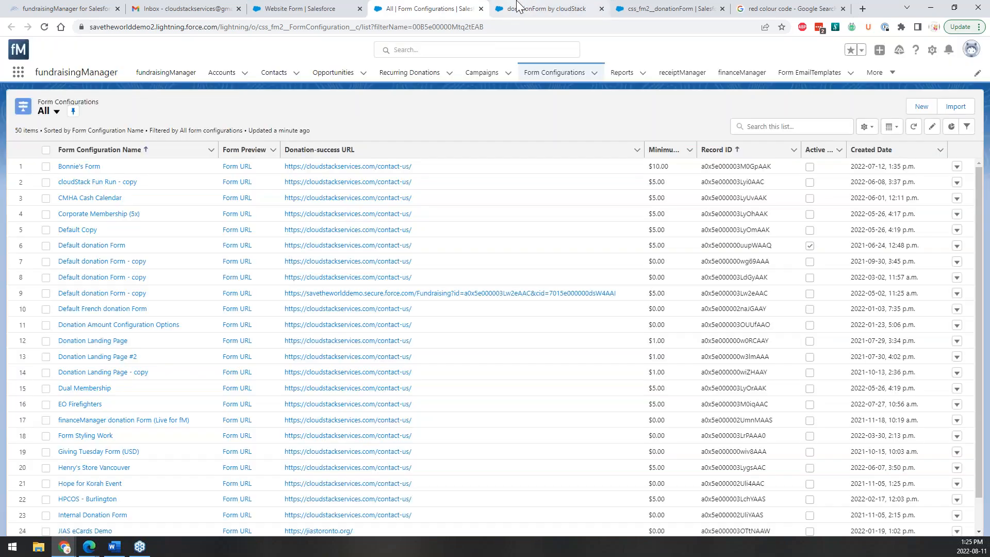
{"action": "left_click", "coordinate": [520, 7]}
{"action": "left_click", "coordinate": [44, 26]}
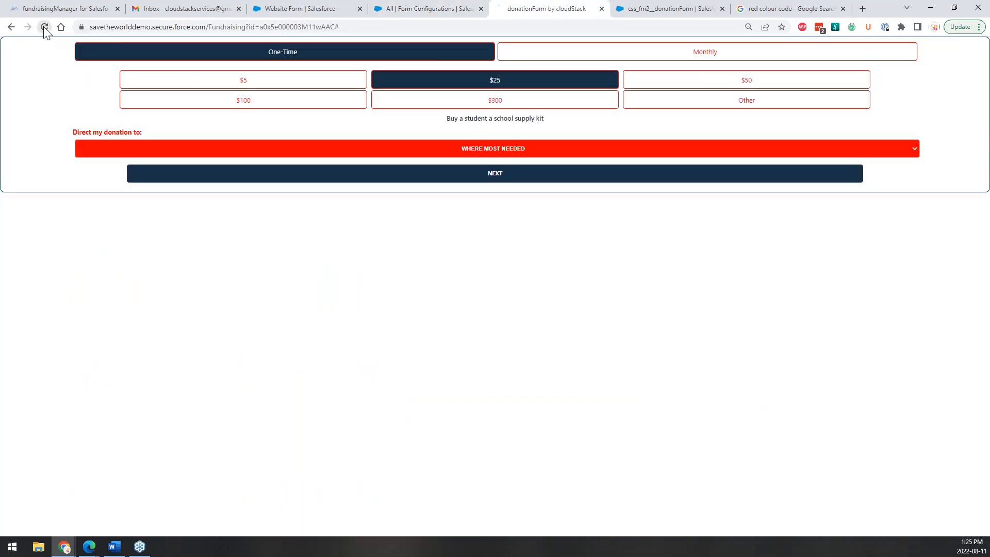
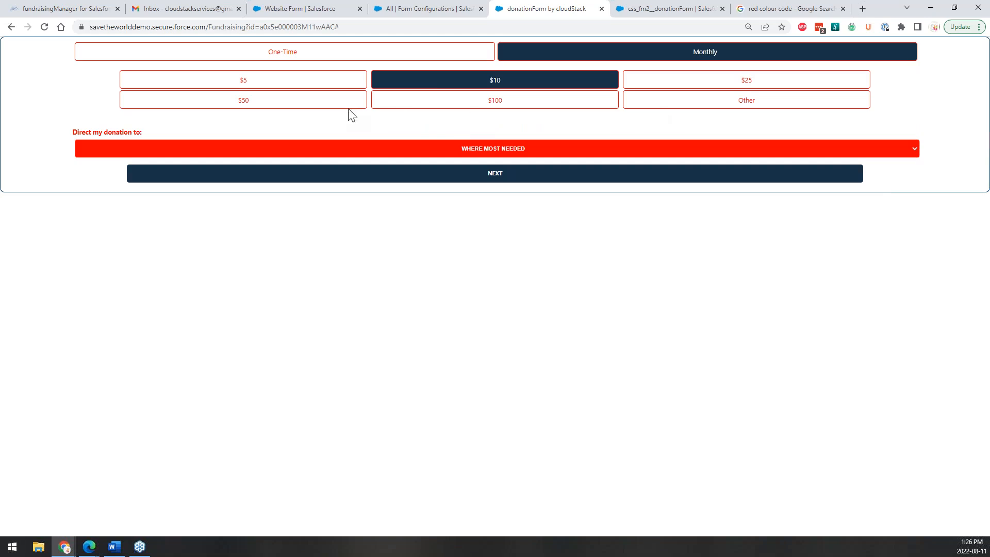
Show Website Form's three attached campaigns, with Where Most Needed as the default.
{"action": "left_click", "coordinate": [329, 9]}
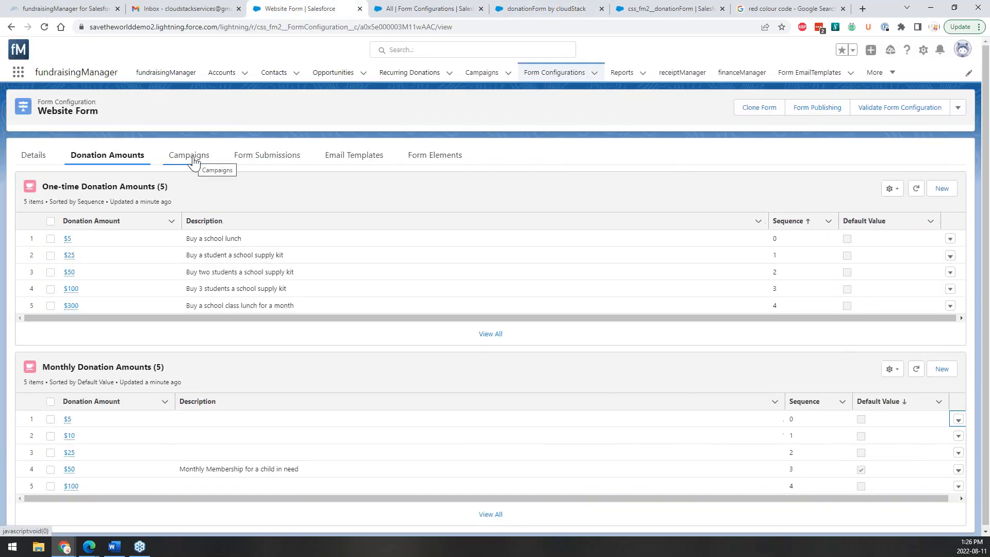
{"action": "left_click", "coordinate": [189, 155]}
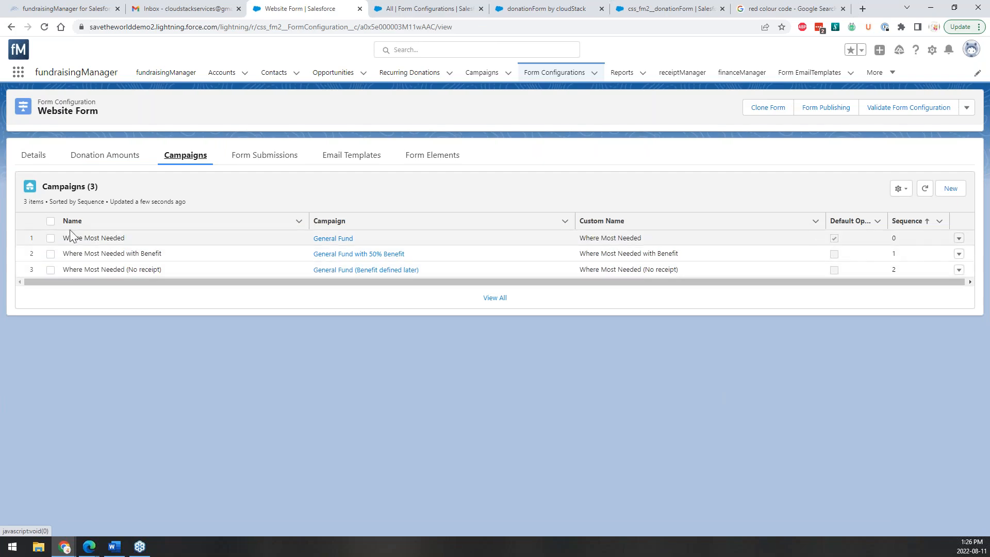
Add Breakfast with the Bank as Website Form's default campaign, custom-named 'Bank Breakfast'.
{"action": "left_click", "coordinate": [958, 191]}
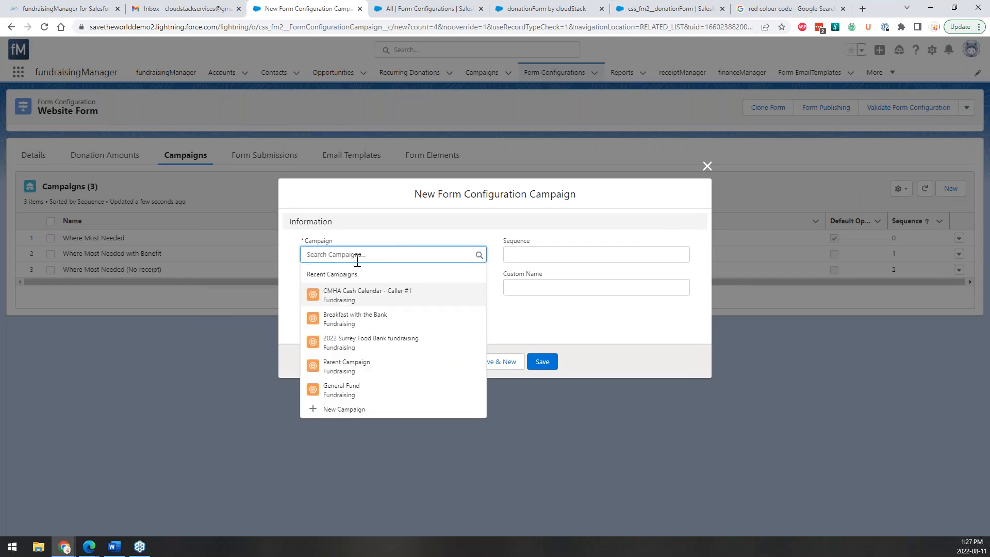
{"action": "left_click", "coordinate": [345, 323]}
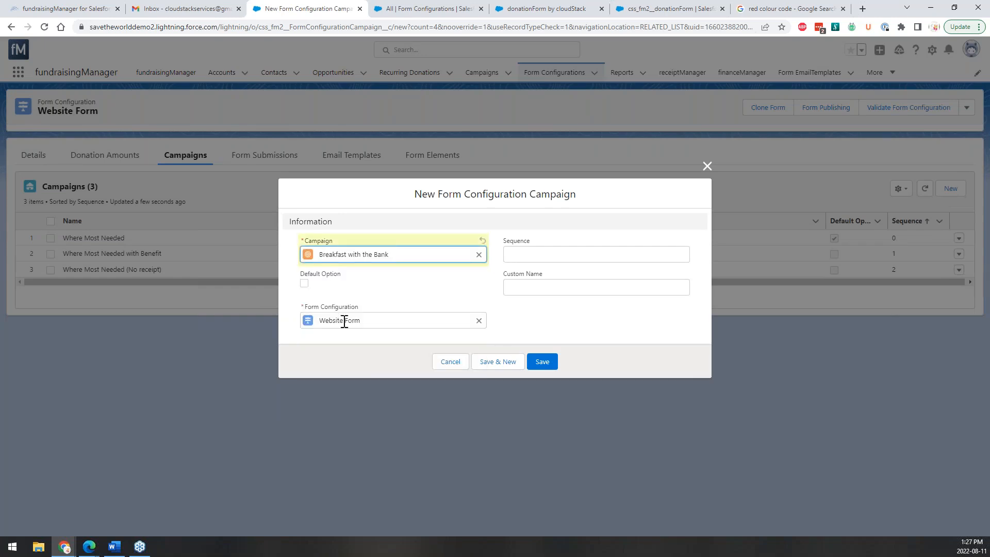
{"action": "left_click", "coordinate": [305, 283]}
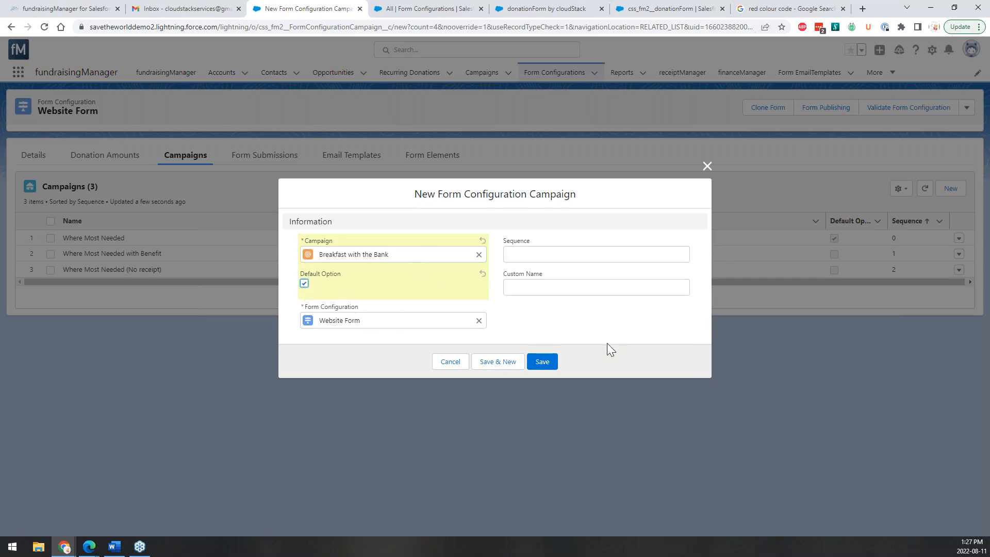
{"action": "left_click", "coordinate": [583, 286]}
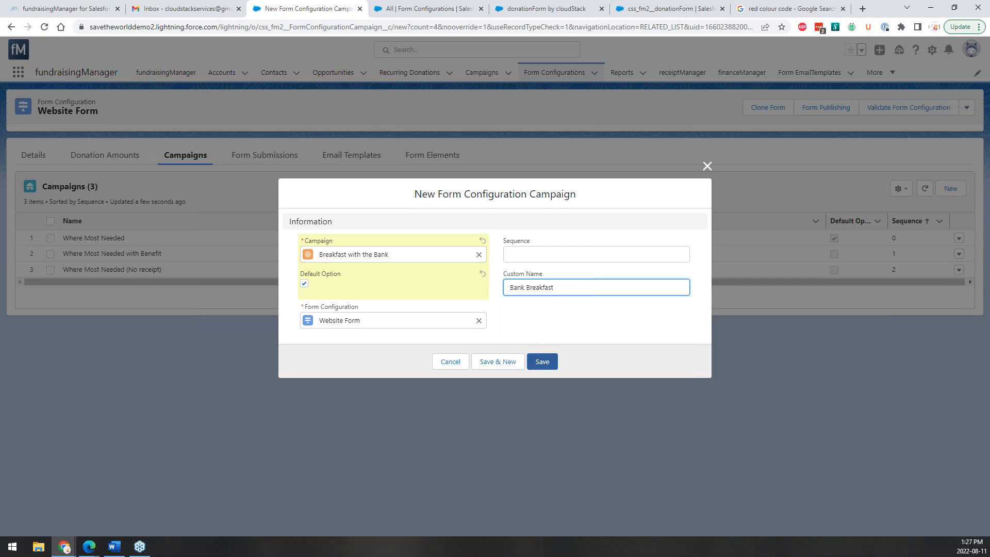
{"action": "left_click", "coordinate": [542, 362]}
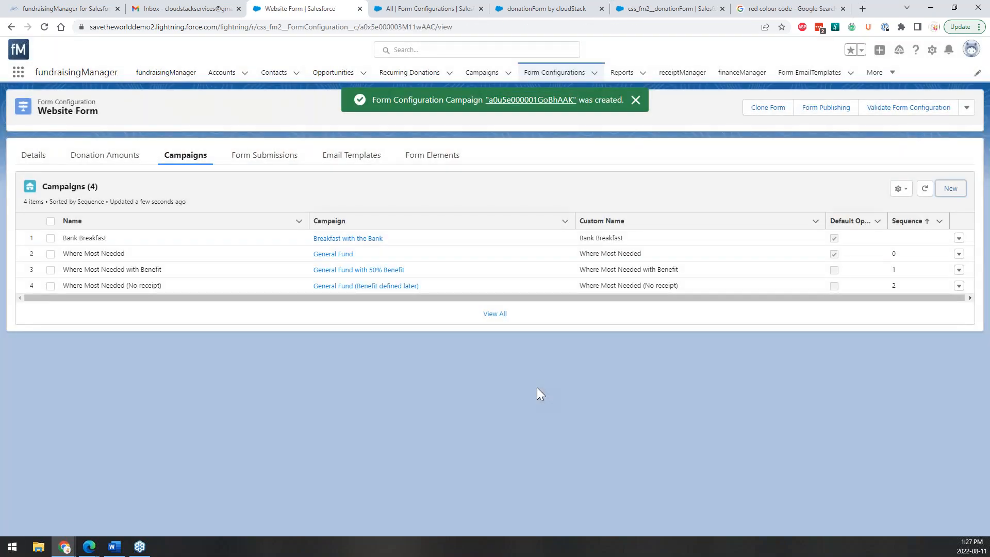
{"action": "left_click", "coordinate": [407, 8]}
Reload the live donation form and pick BANK BREAKFAST under 'Direct my donation to'.
{"action": "left_click", "coordinate": [516, 7]}
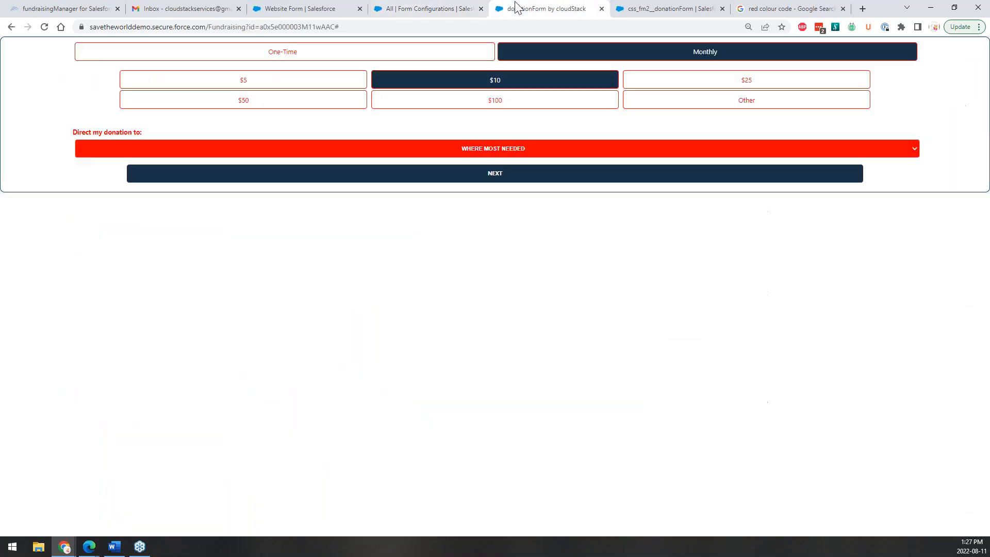
{"action": "left_click", "coordinate": [44, 27]}
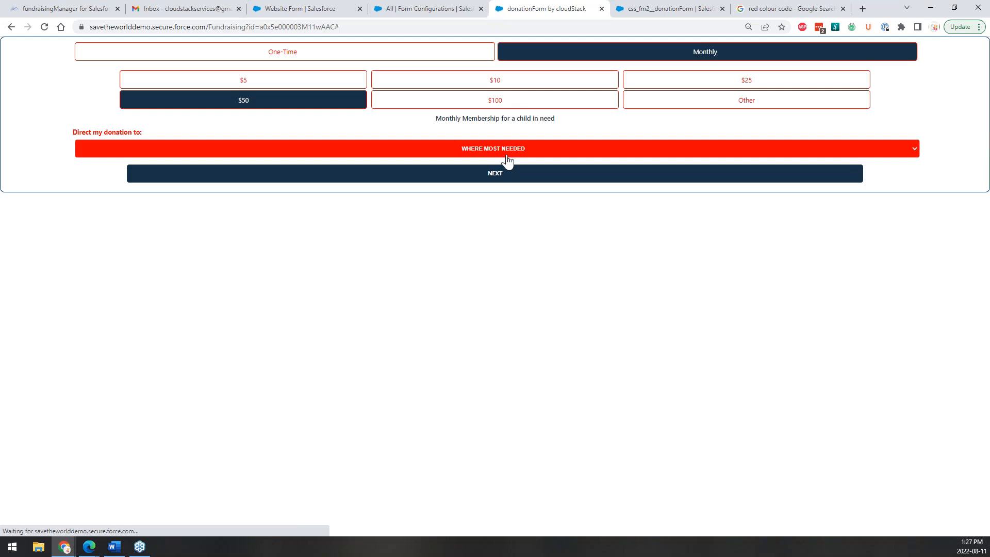
{"action": "left_click", "coordinate": [507, 160]}
{"action": "left_click", "coordinate": [507, 162]}
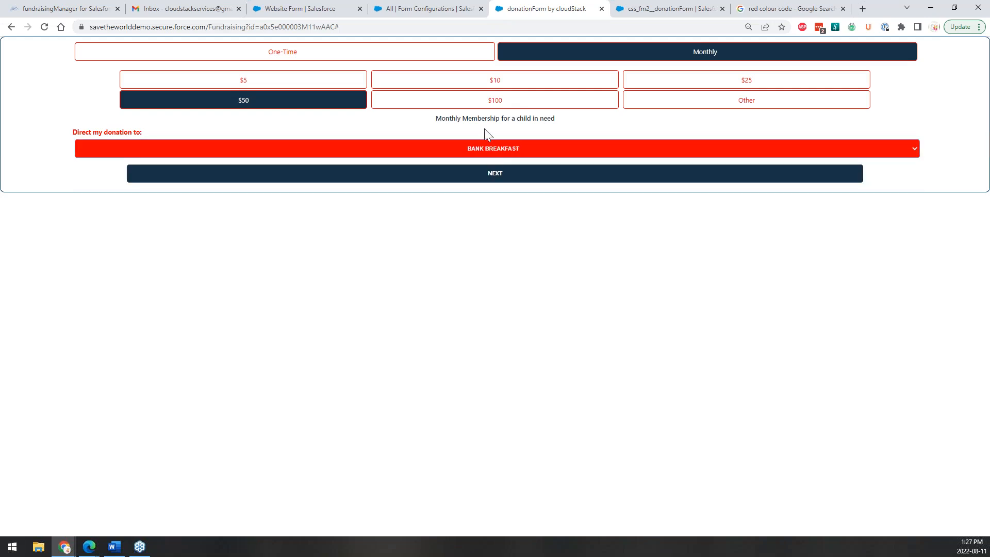
{"action": "left_click", "coordinate": [466, 148]}
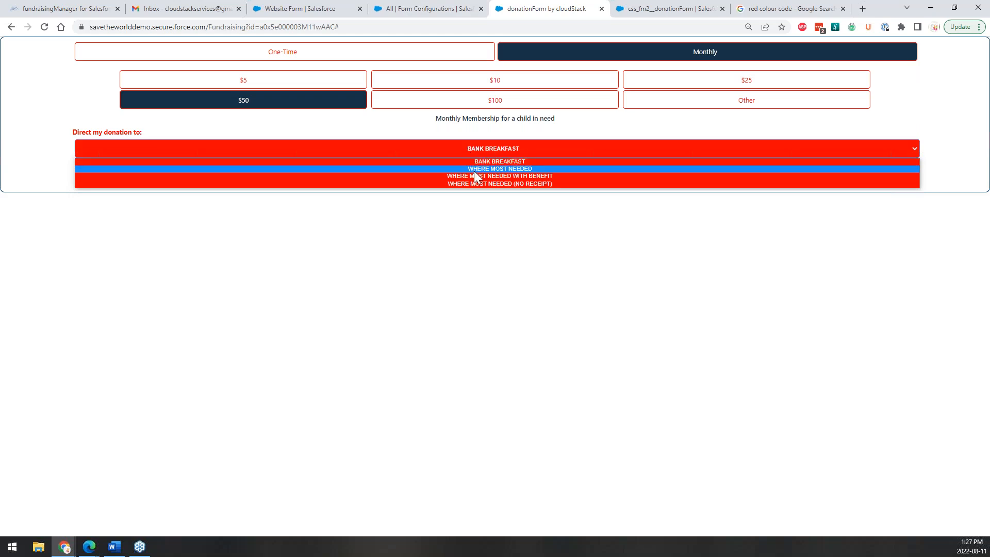
{"action": "left_click", "coordinate": [478, 161]}
{"action": "left_click", "coordinate": [480, 155]}
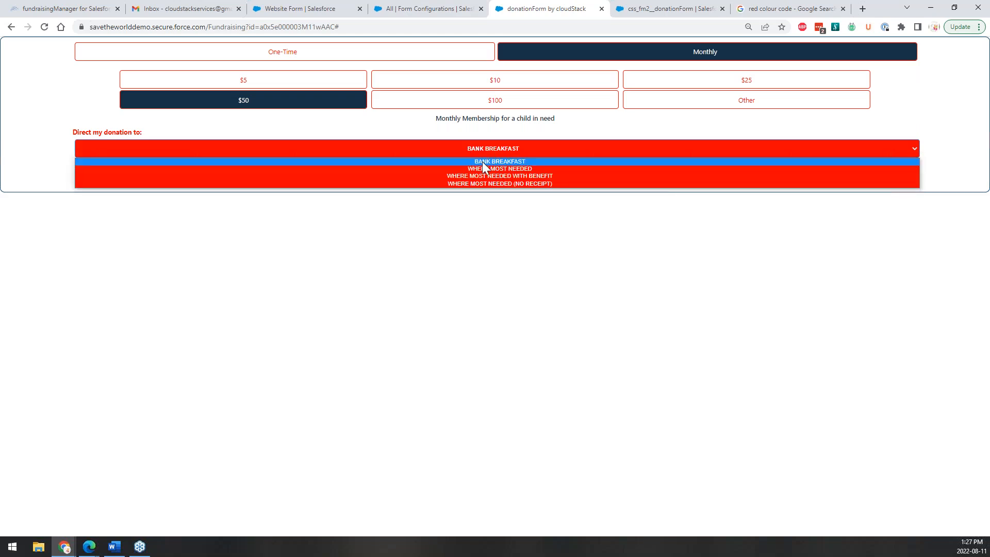
{"action": "left_click", "coordinate": [481, 162]}
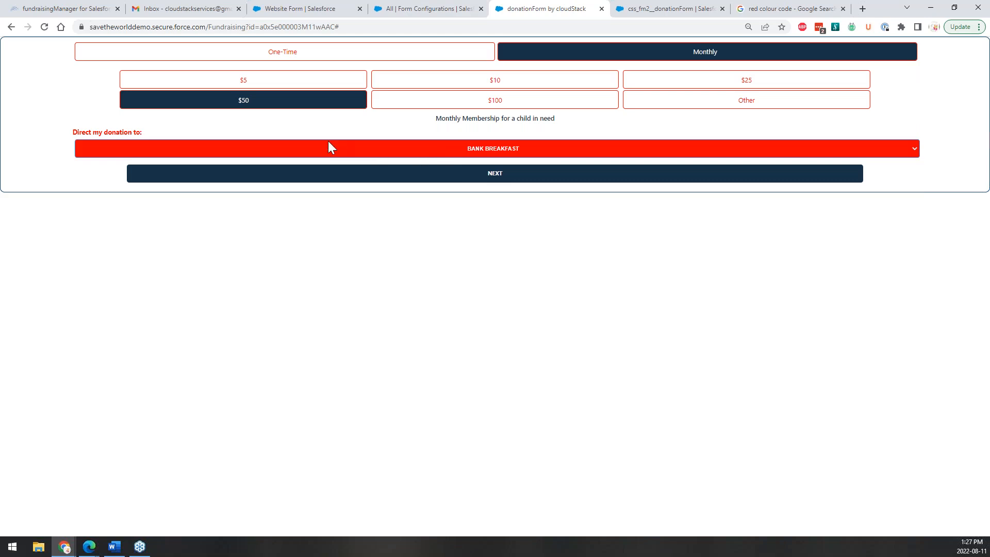
Delete the Where Most Needed, Where Most Needed with Benefit and No receipt campaigns from Website Form.
{"action": "left_click", "coordinate": [327, 8]}
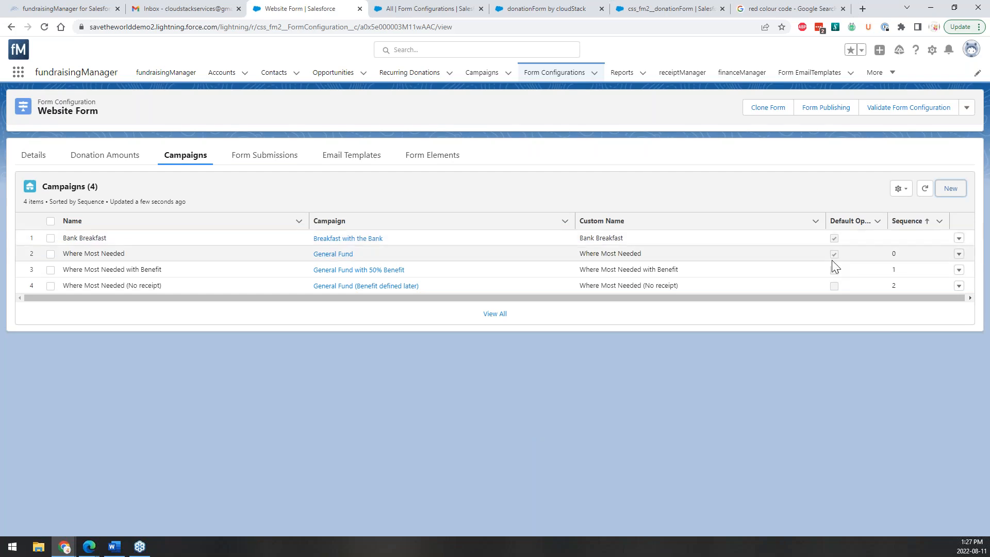
{"action": "left_click", "coordinate": [958, 254]}
{"action": "left_click", "coordinate": [943, 278]}
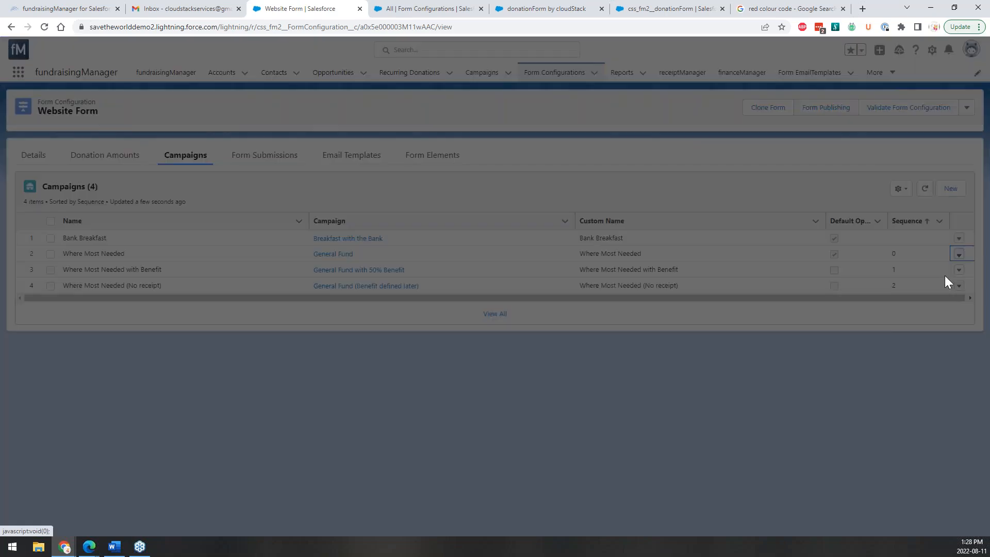
{"action": "left_click", "coordinate": [625, 311]}
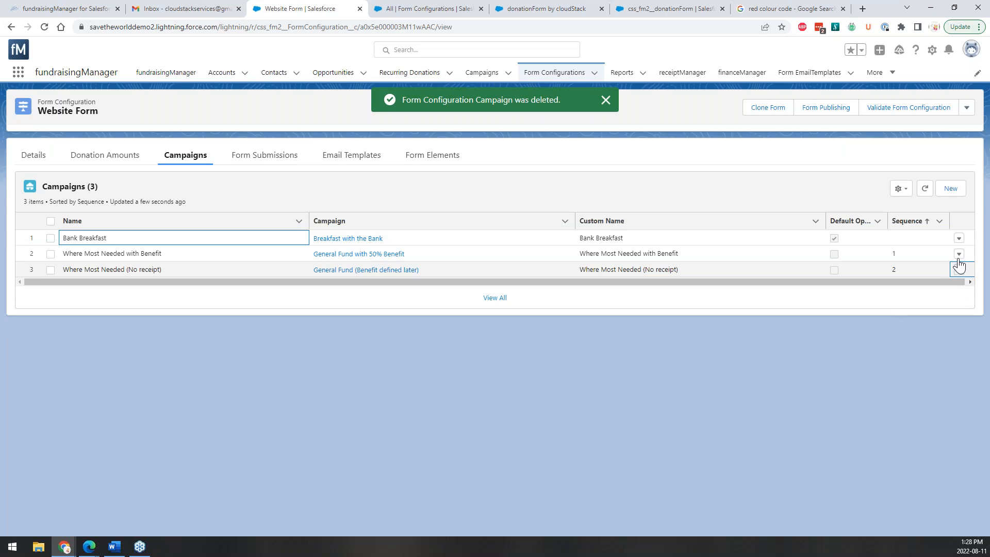
{"action": "left_click", "coordinate": [959, 265]}
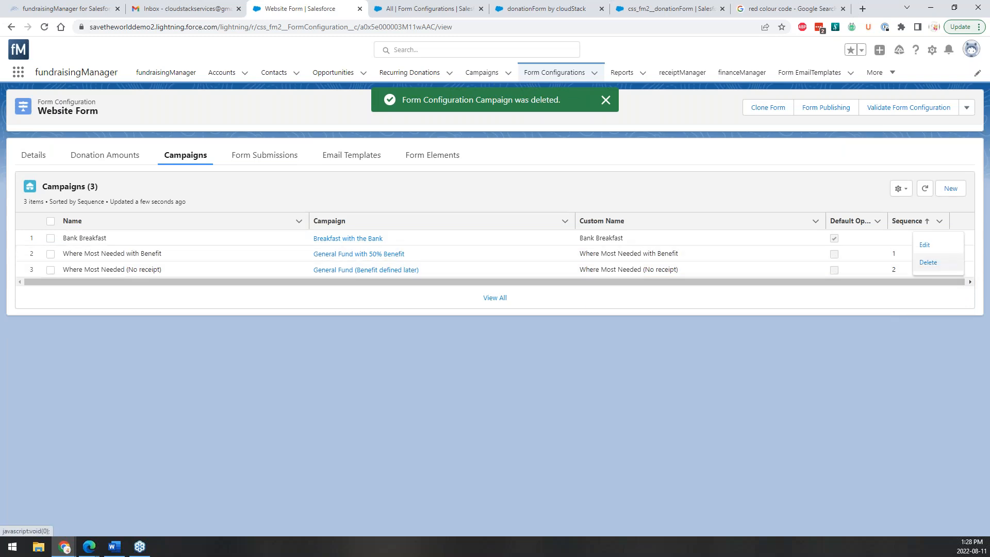
{"action": "left_click", "coordinate": [928, 262]}
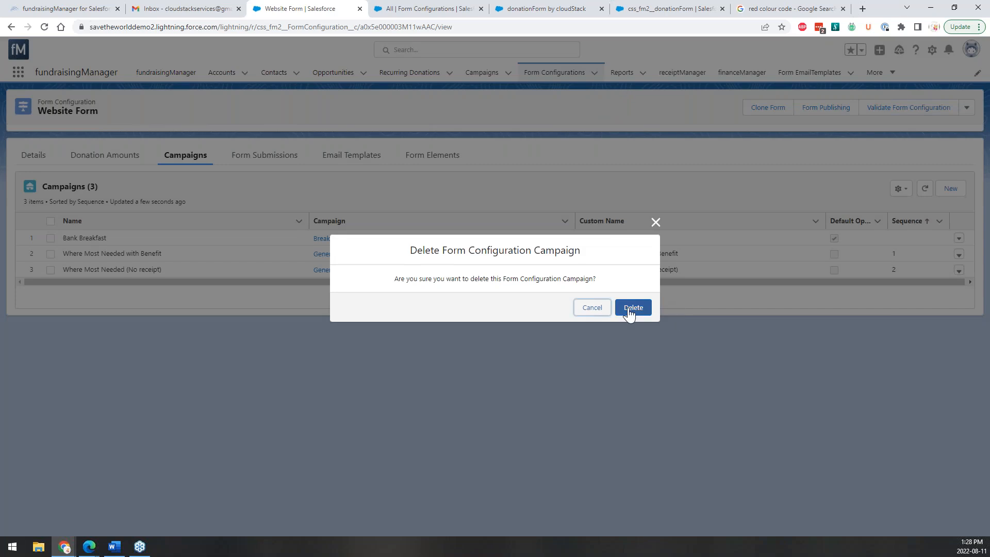
{"action": "left_click", "coordinate": [631, 308]}
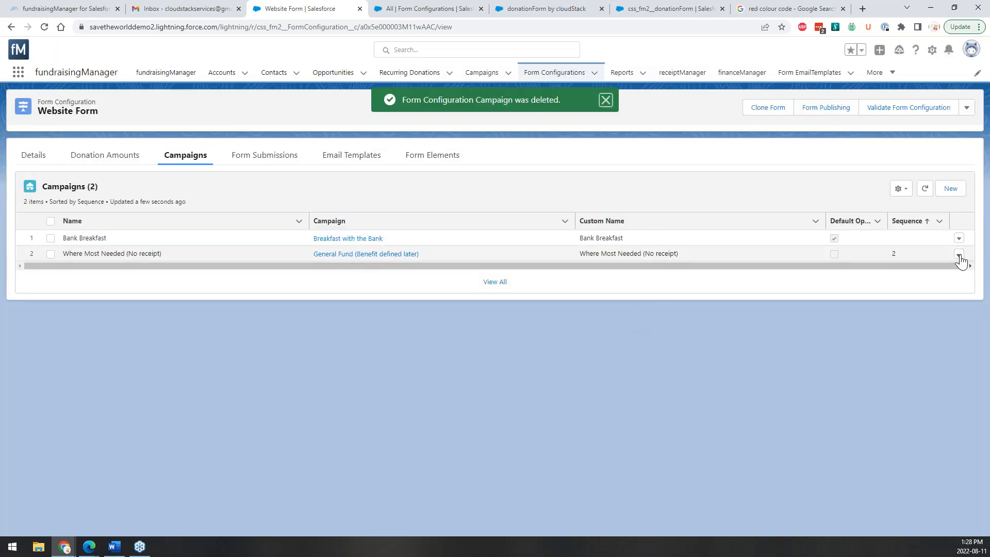
{"action": "left_click", "coordinate": [959, 254]}
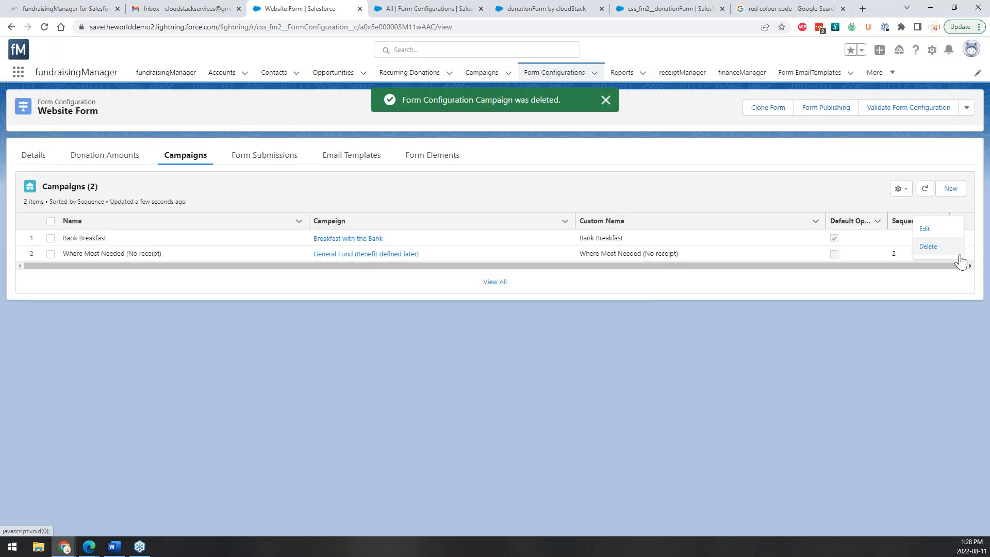
{"action": "left_click", "coordinate": [928, 246]}
{"action": "left_click", "coordinate": [632, 308]}
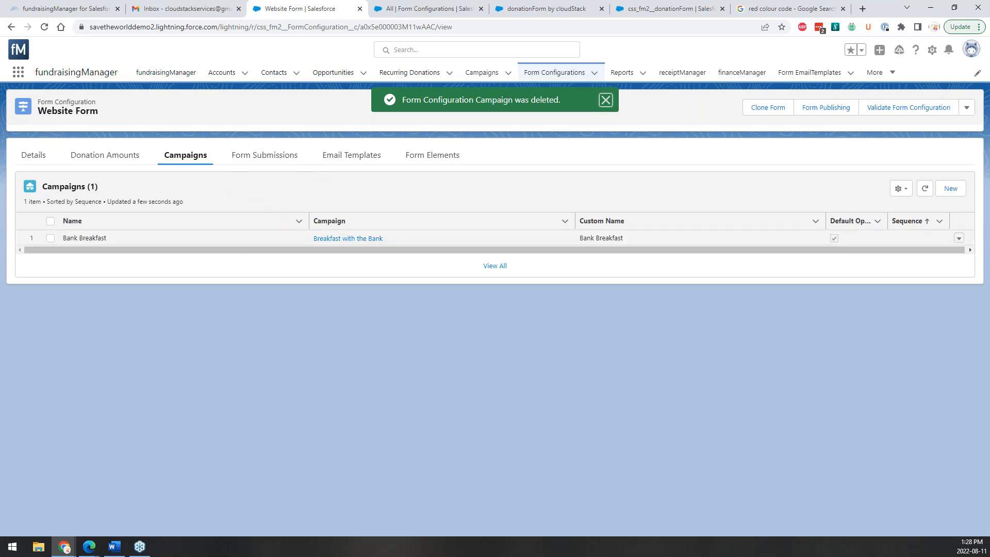
{"action": "left_click", "coordinate": [448, 7]}
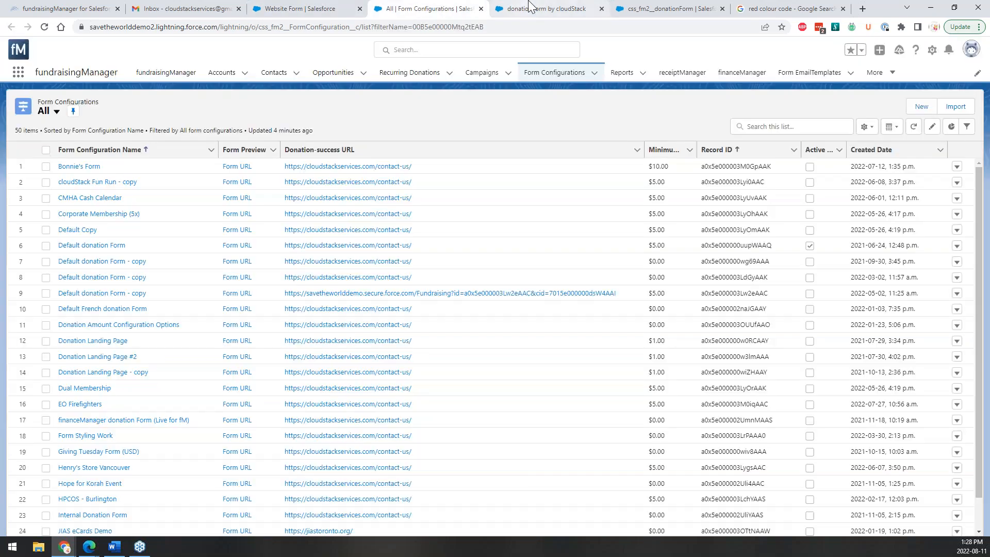
Reload the donation form to confirm the 'Direct my donation to' choice is gone.
{"action": "left_click", "coordinate": [530, 6]}
{"action": "left_click", "coordinate": [44, 27]}
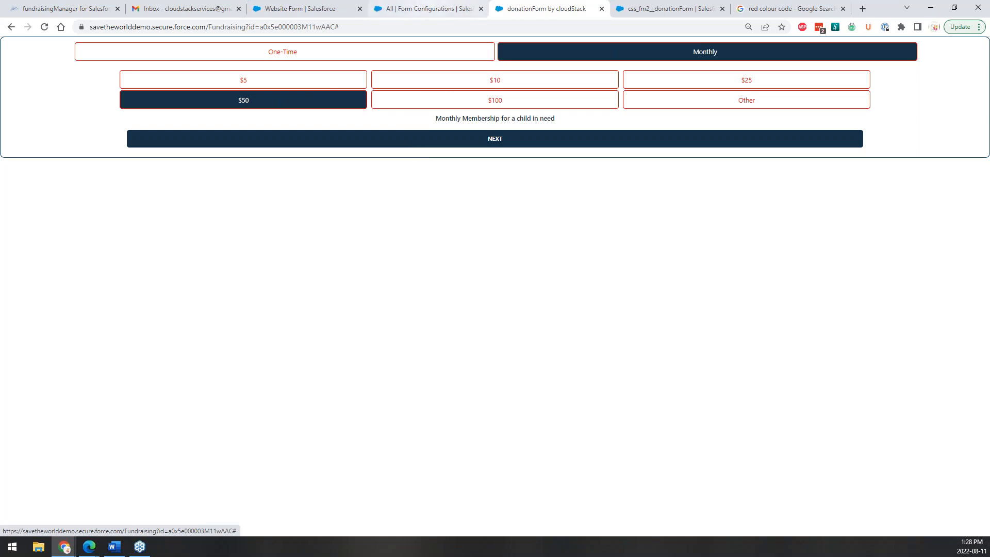
{"action": "left_click", "coordinate": [309, 9]}
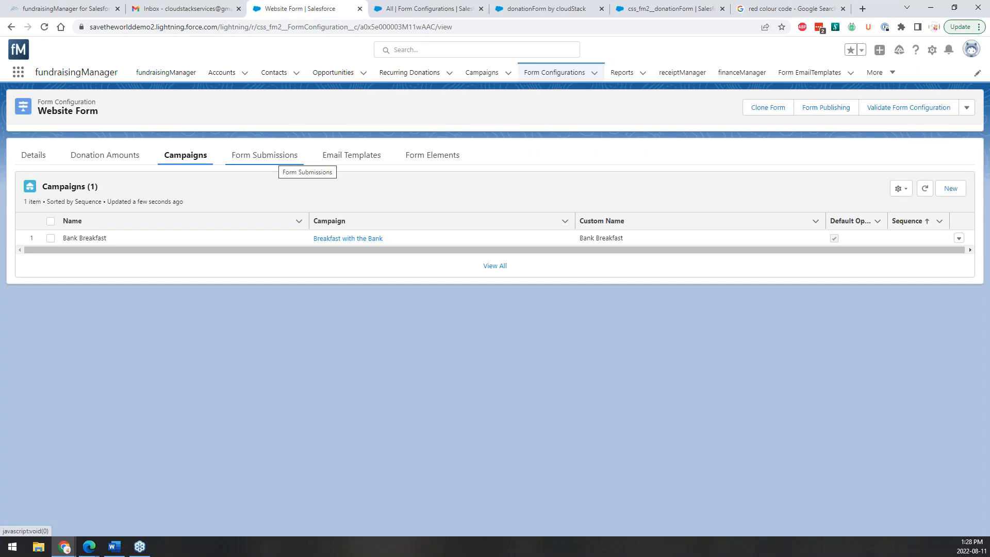
Check Website Form's submissions and email templates, then list all 12 form configuration elements.
{"action": "left_click", "coordinate": [264, 155]}
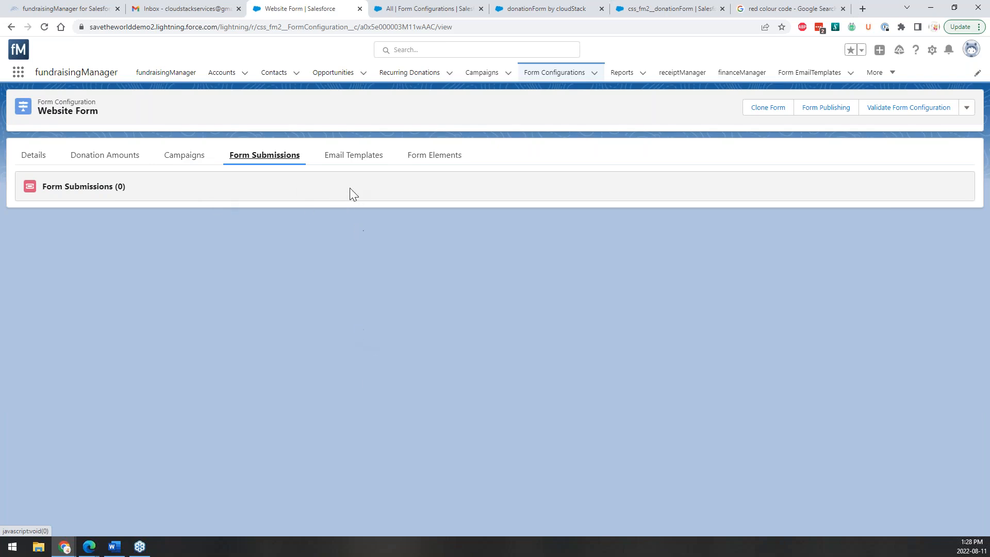
{"action": "left_click", "coordinate": [366, 154]}
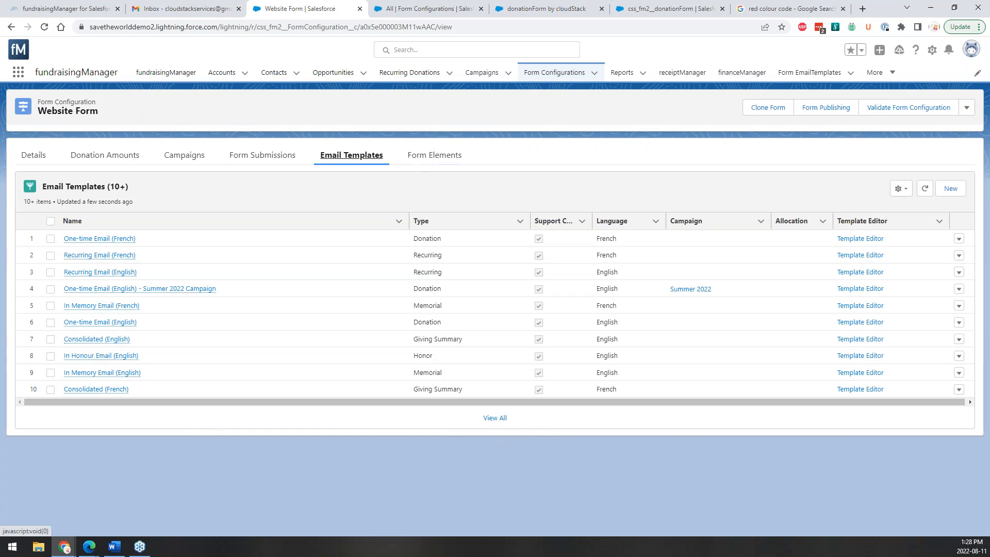
{"action": "left_click", "coordinate": [433, 161]}
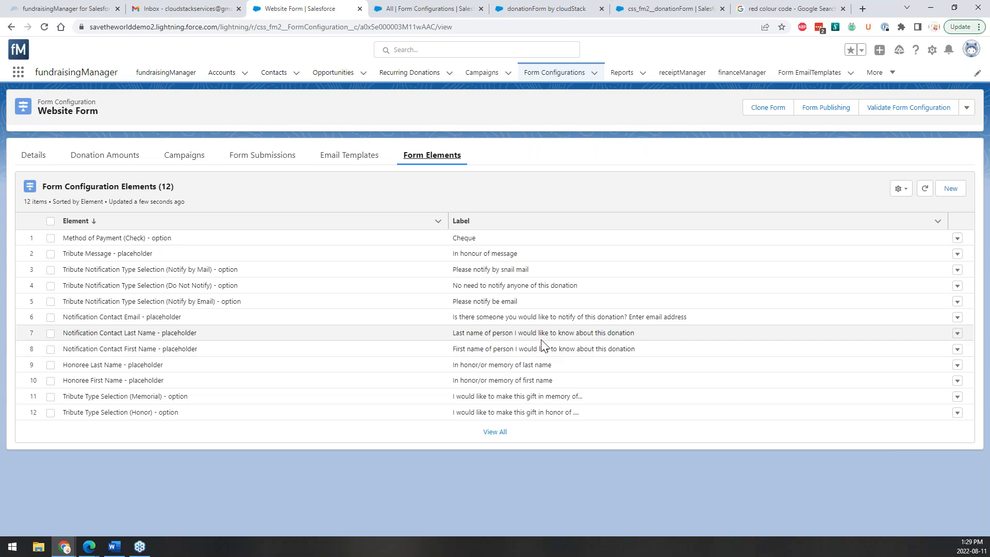
{"action": "left_click", "coordinate": [497, 436]}
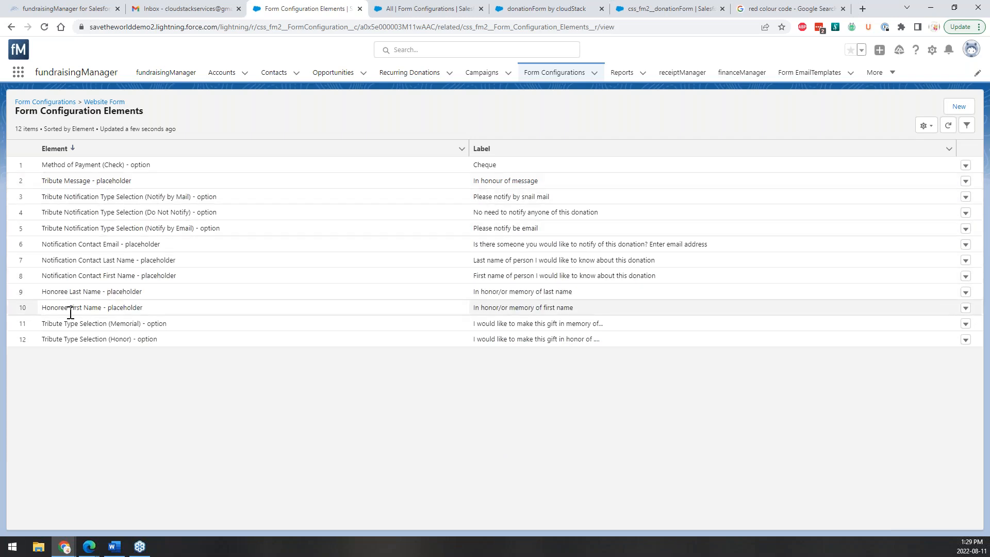
Create a 'Next Button - label' element with the label 'You are Amazing'.
{"action": "left_click", "coordinate": [948, 109]}
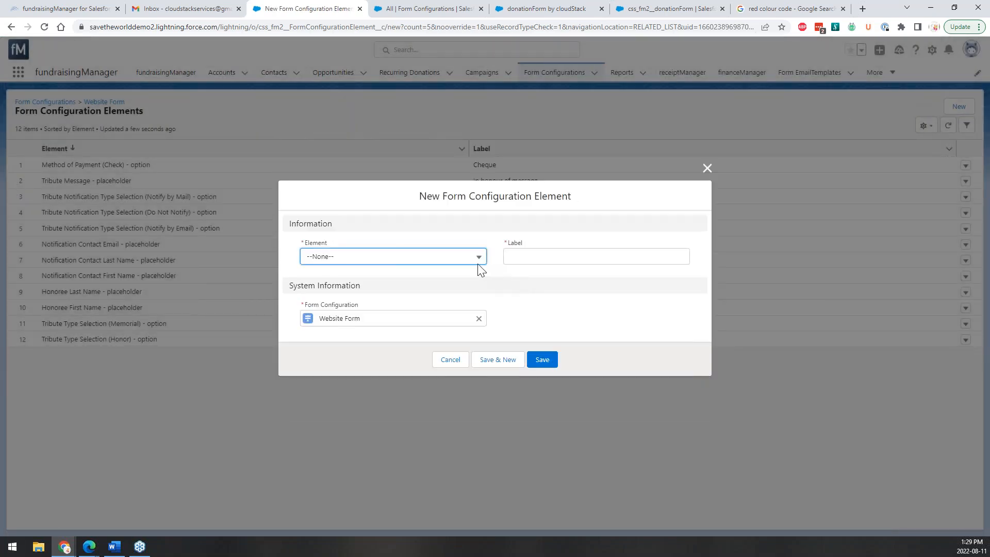
{"action": "left_click", "coordinate": [472, 261]}
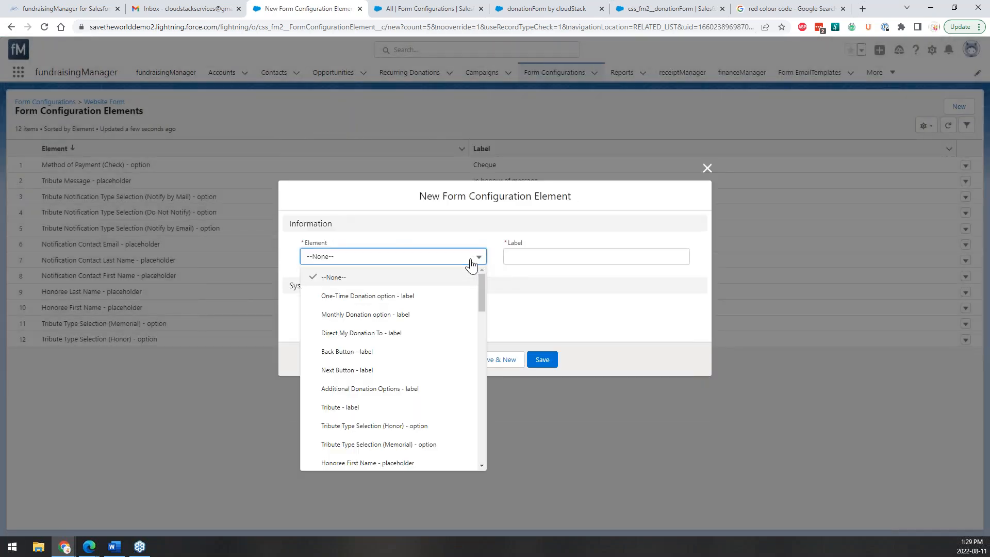
{"action": "left_click", "coordinate": [467, 261]}
{"action": "left_click", "coordinate": [510, 8]}
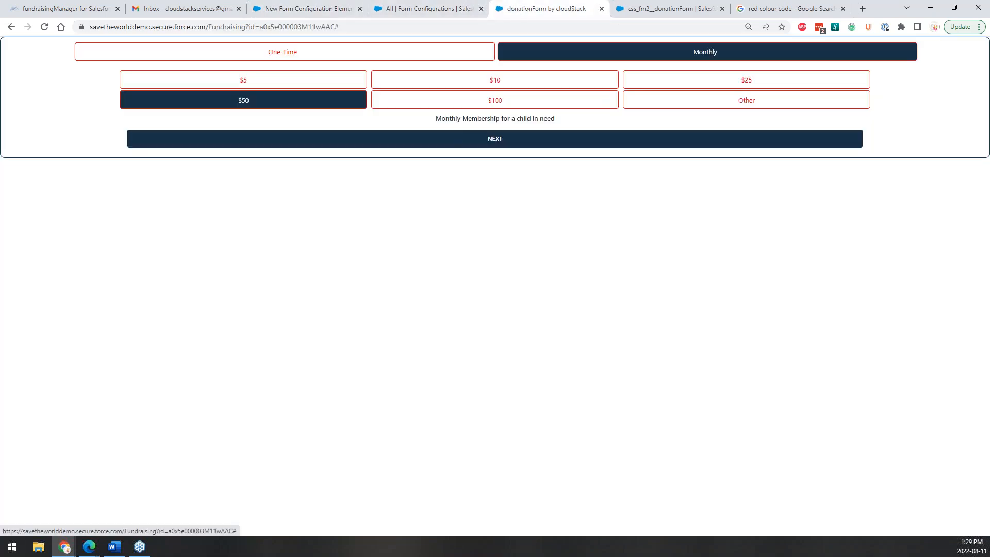
{"action": "left_click", "coordinate": [310, 9]}
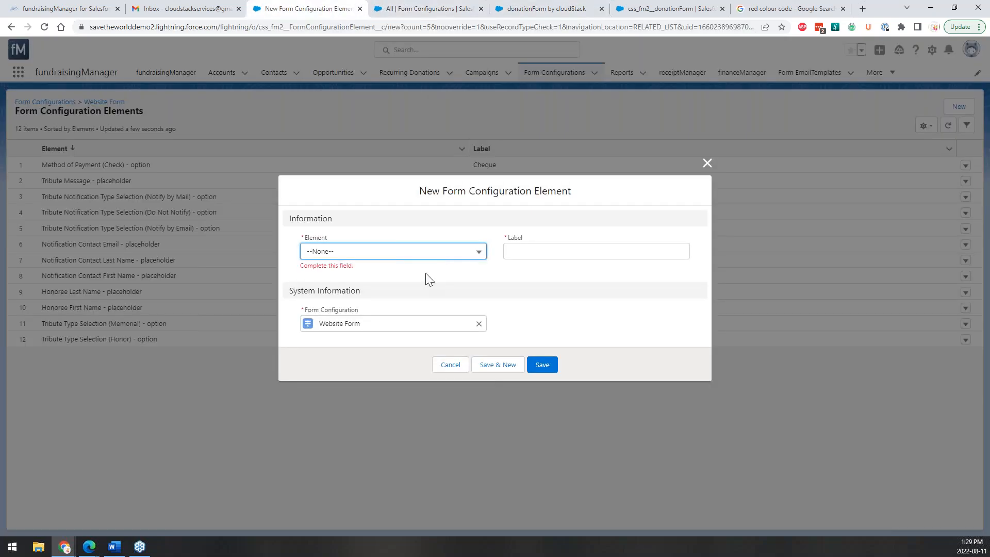
{"action": "left_click", "coordinate": [452, 252]}
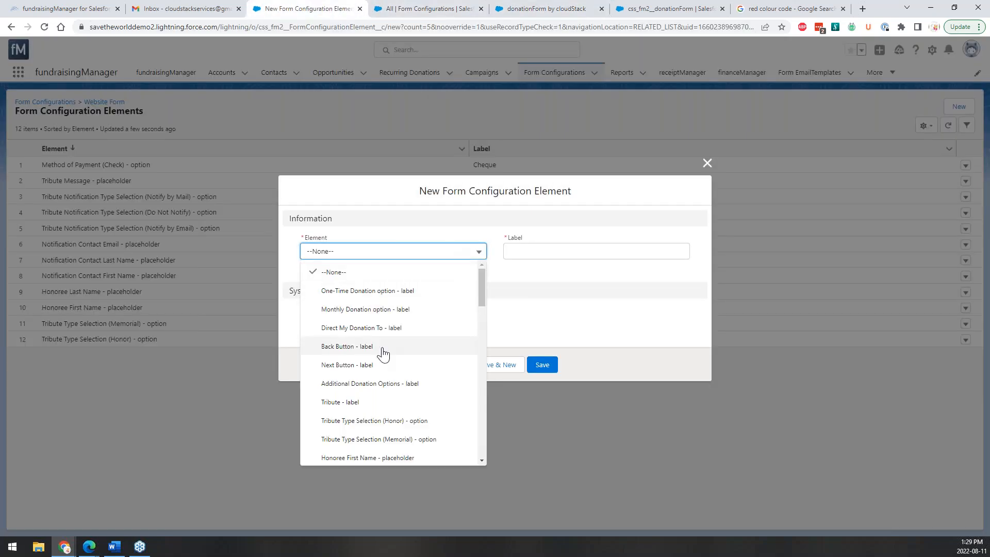
{"action": "left_click", "coordinate": [381, 364]}
{"action": "left_click", "coordinate": [546, 251]}
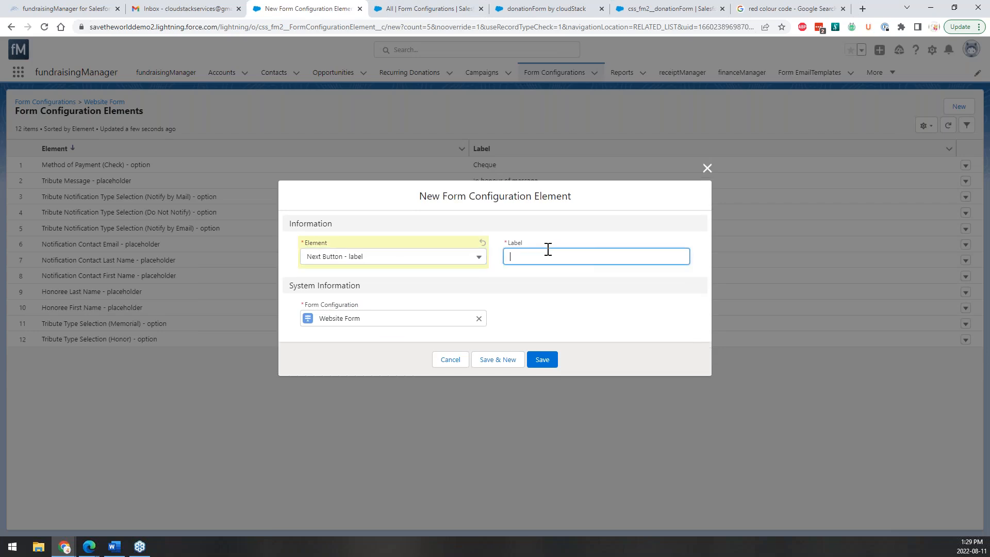
{"action": "type", "text": "Let's Mo"}
{"action": "key", "text": "BackSpace"}
{"action": "key", "text": "BackSpace"}
{"action": "key", "text": "BackSpace"}
{"action": "key", "text": "BackSpace"}
{"action": "key", "text": "BackSpace"}
{"action": "key", "text": "BackSpace"}
{"action": "key", "text": "BackSpace"}
{"action": "key", "text": "BackSpace"}
{"action": "key", "text": "BackSpace"}
{"action": "key", "text": "BackSpace"}
{"action": "key", "text": "BackSpace"}
{"action": "key", "text": "BackSpace"}
{"action": "type", "text": "You are Amazing"}
{"action": "left_click", "coordinate": [547, 360]}
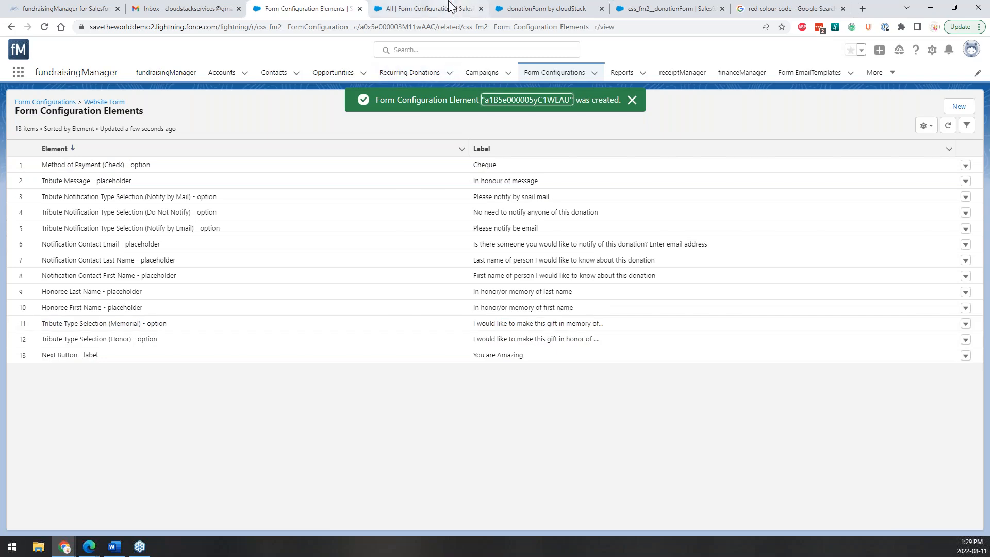
{"action": "left_click", "coordinate": [513, 8]}
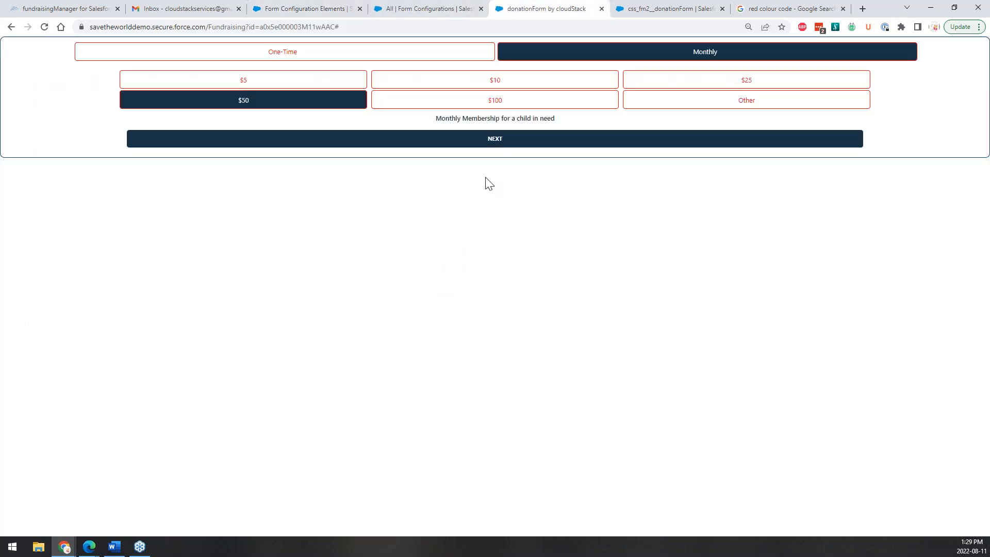
{"action": "left_click", "coordinate": [45, 30]}
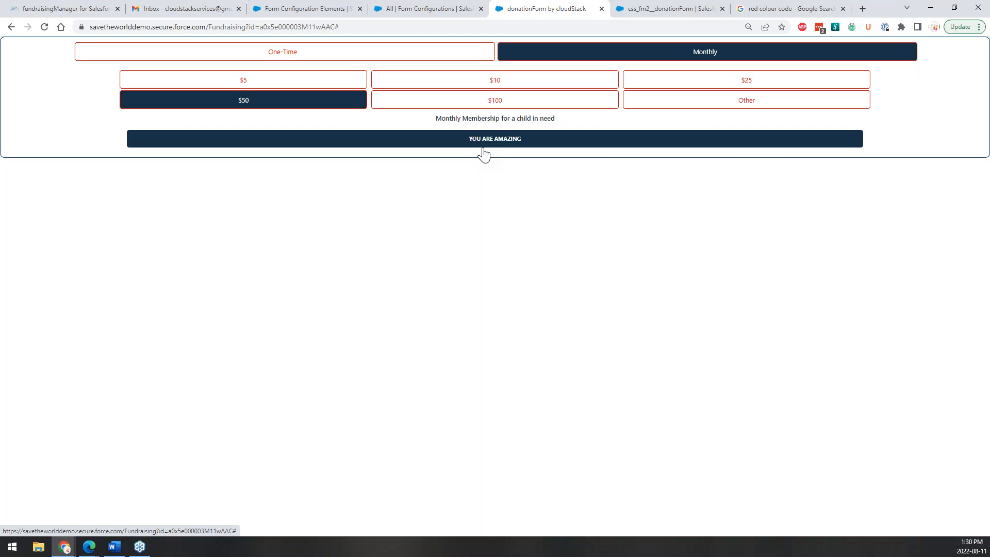
{"action": "left_click", "coordinate": [541, 148]}
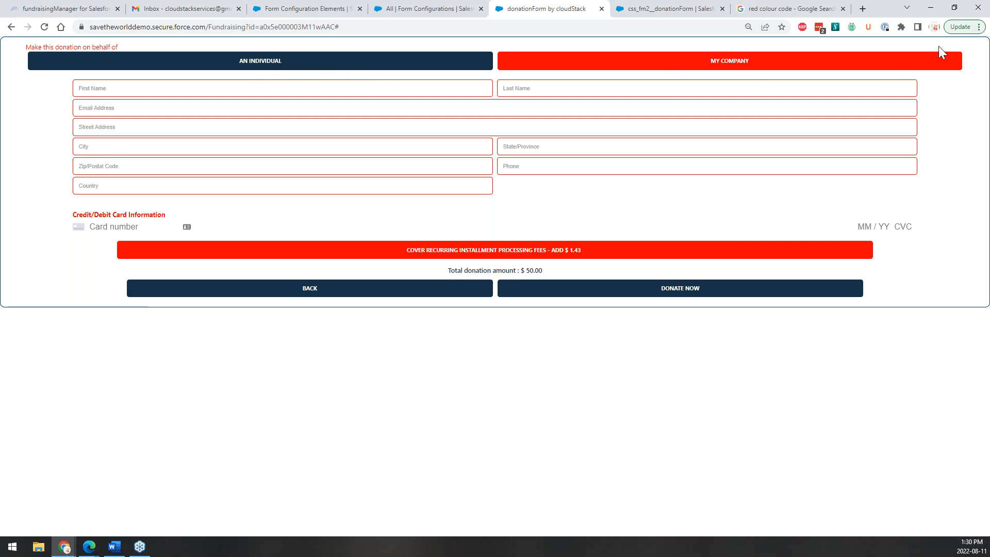
{"action": "left_click", "coordinate": [273, 8]}
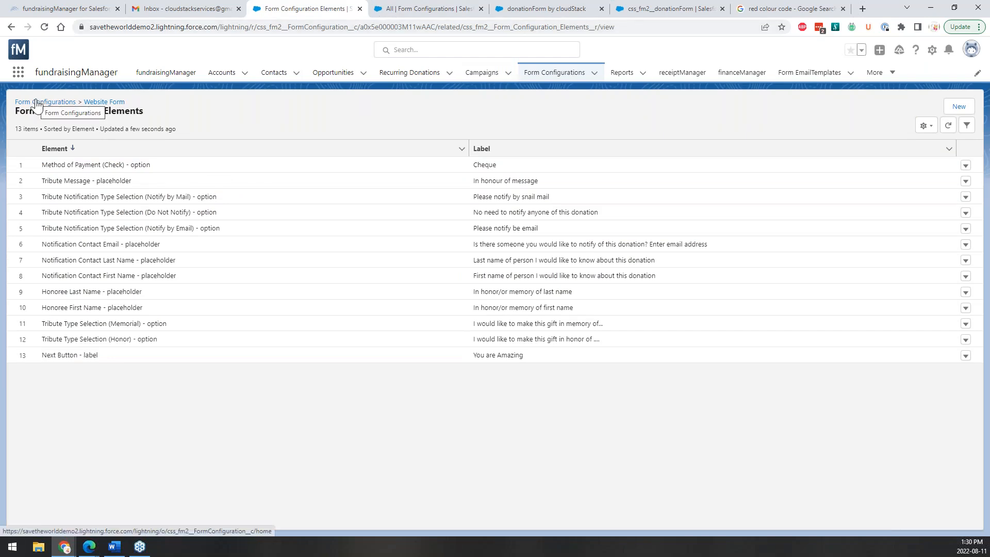
Go from the Website Form record to the All Form Configurations list of 50 forms.
{"action": "left_click", "coordinate": [104, 102]}
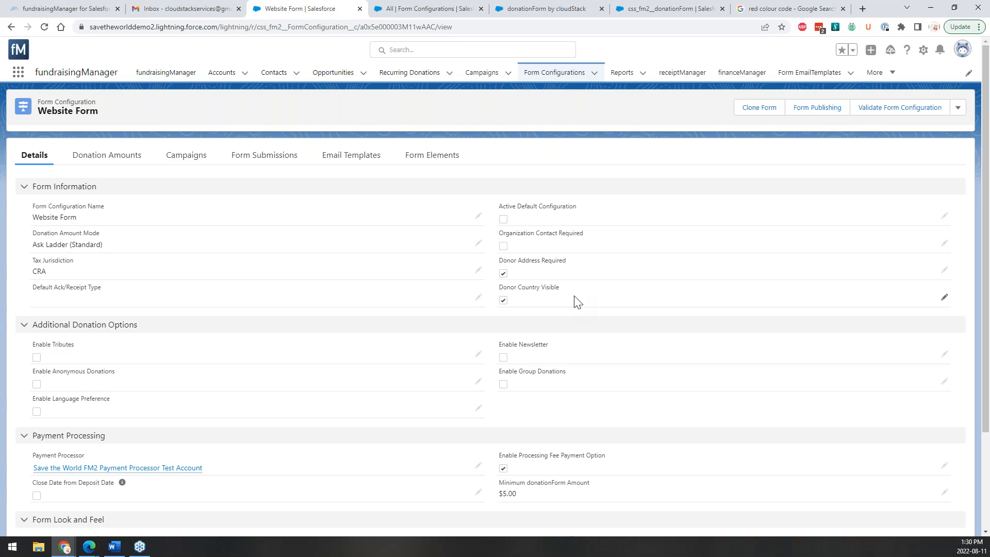
{"action": "left_click", "coordinate": [452, 8]}
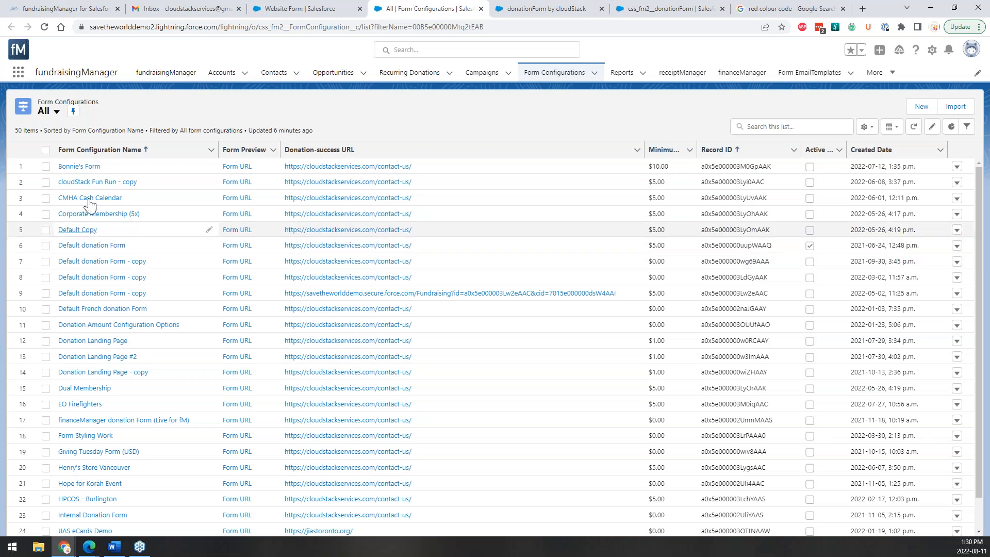
Open the cloudStack Fun Run - copy configuration and its Form Publishing dialog.
{"action": "left_click", "coordinate": [88, 182]}
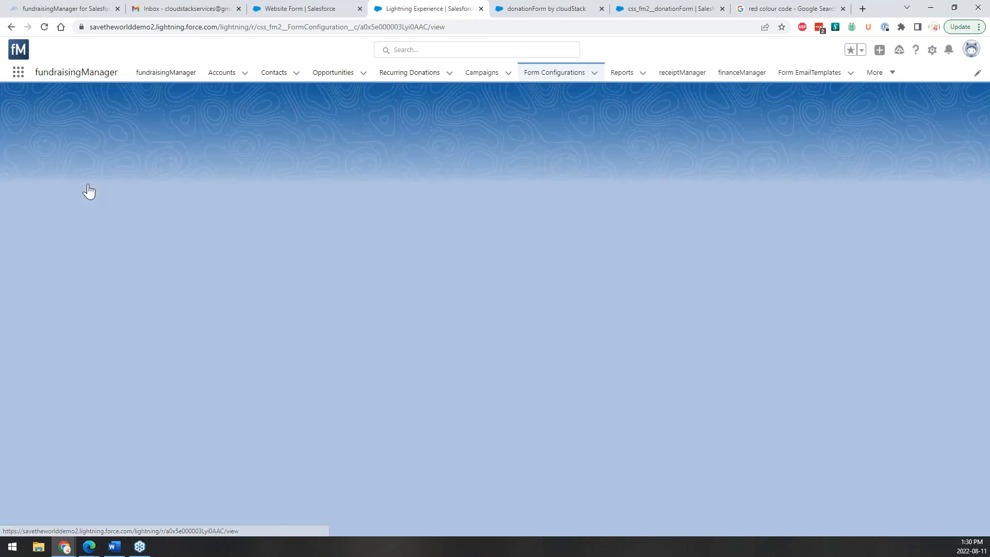
{"action": "scroll", "coordinate": [148, 409], "scroll_direction": "down", "scroll_amount": 5}
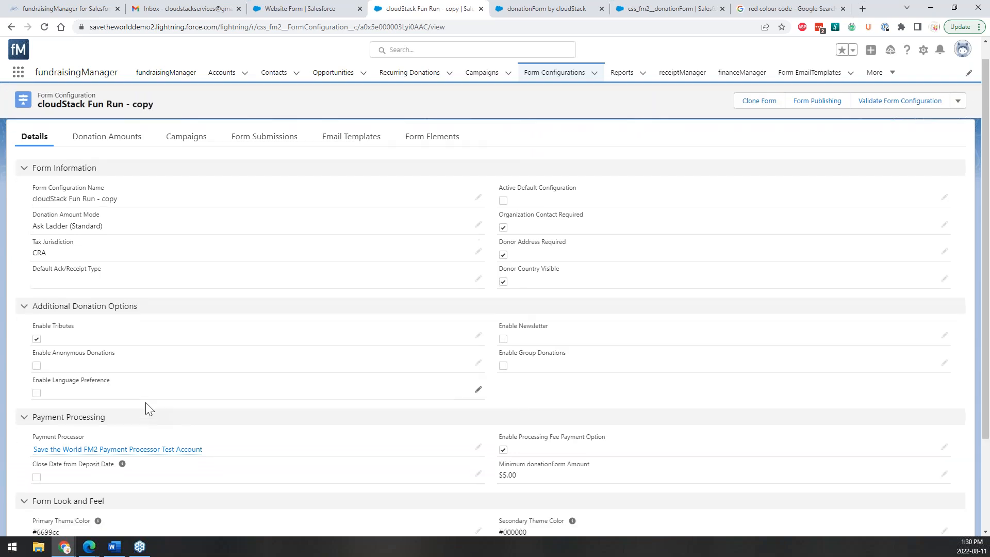
{"action": "scroll", "coordinate": [471, 420], "scroll_direction": "up", "scroll_amount": 3}
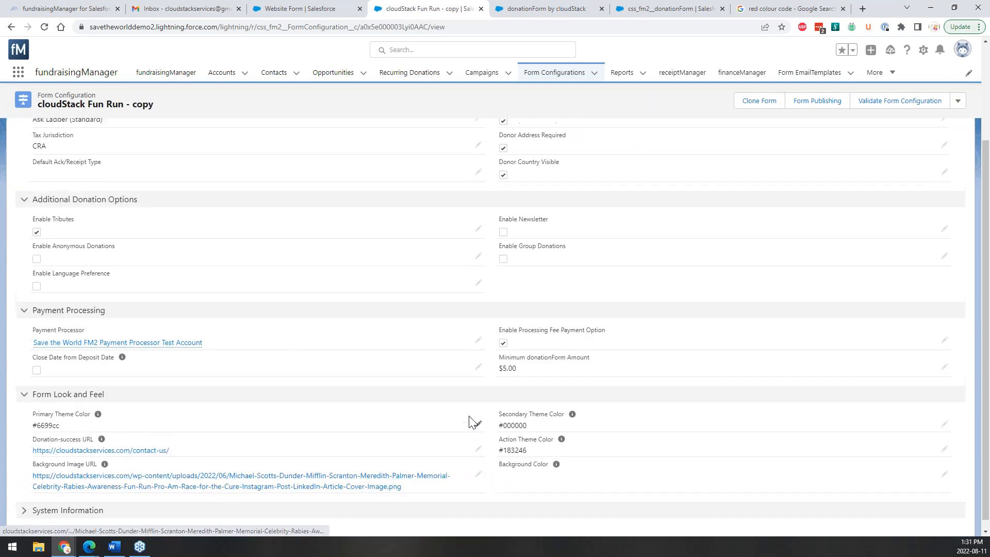
{"action": "left_click", "coordinate": [803, 114]}
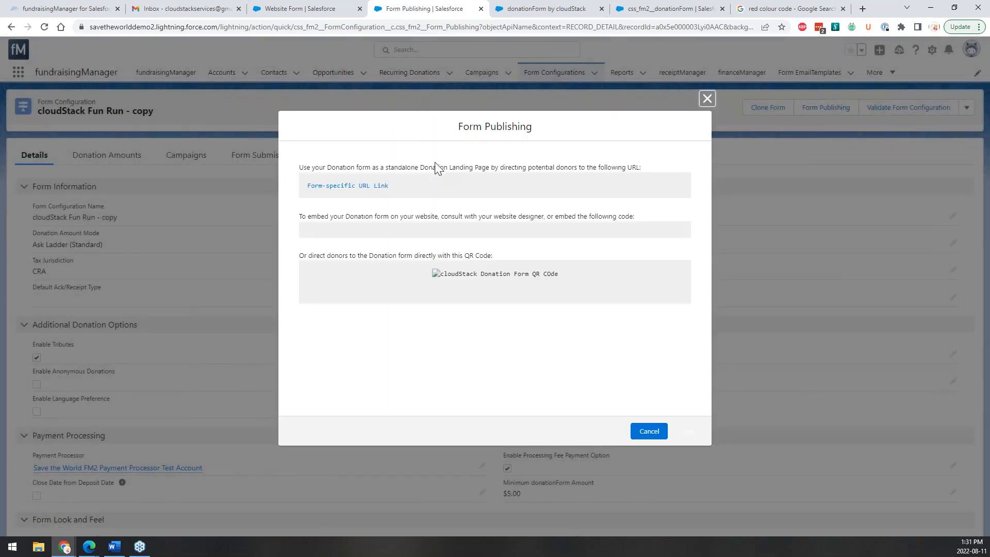
Open the Fun Run copy's form-specific landing page URL in a new tab.
{"action": "left_click", "coordinate": [443, 187]}
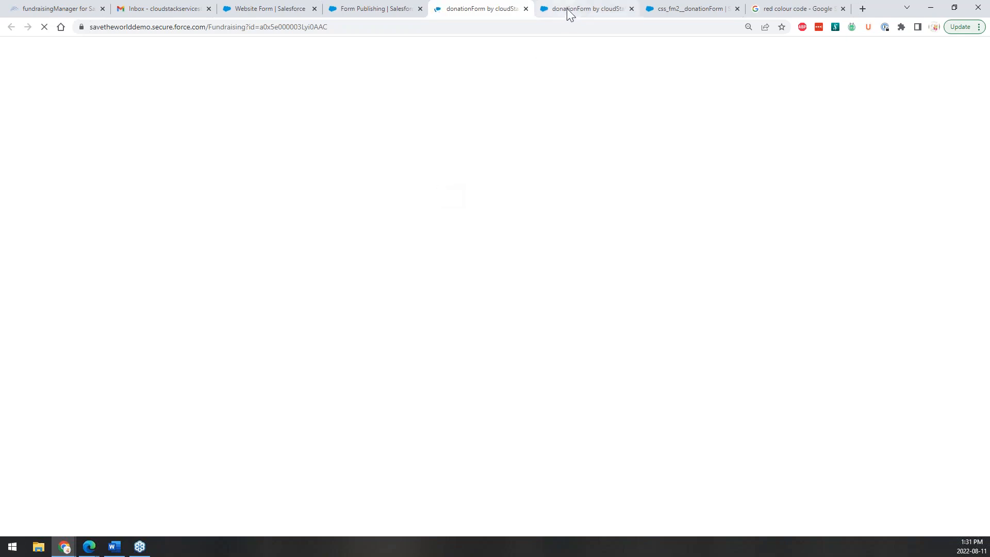
Close the duplicate donation form, fundraisingManager home and Google search tabs.
{"action": "left_click", "coordinate": [627, 7]}
{"action": "left_click", "coordinate": [630, 8]}
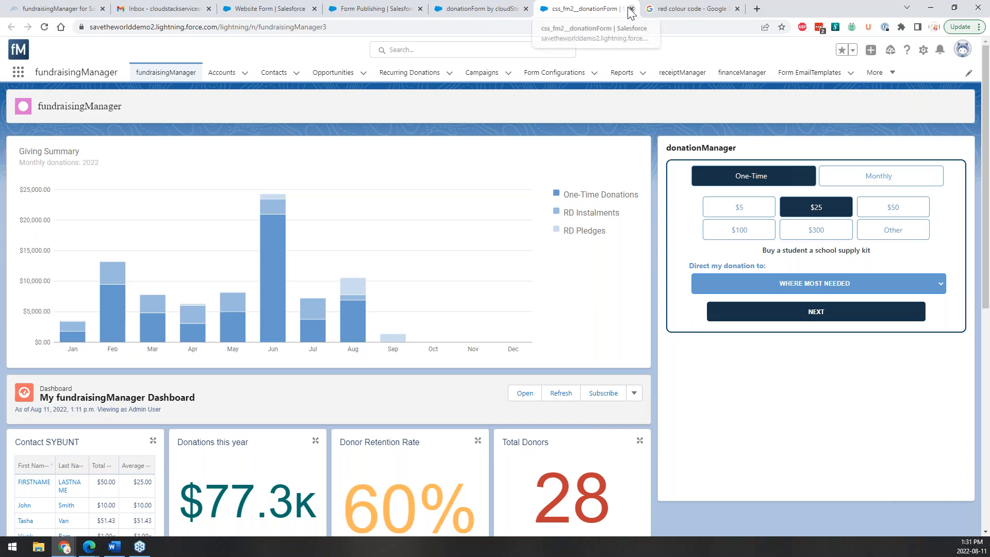
{"action": "left_click", "coordinate": [630, 8]}
{"action": "left_click", "coordinate": [630, 8]}
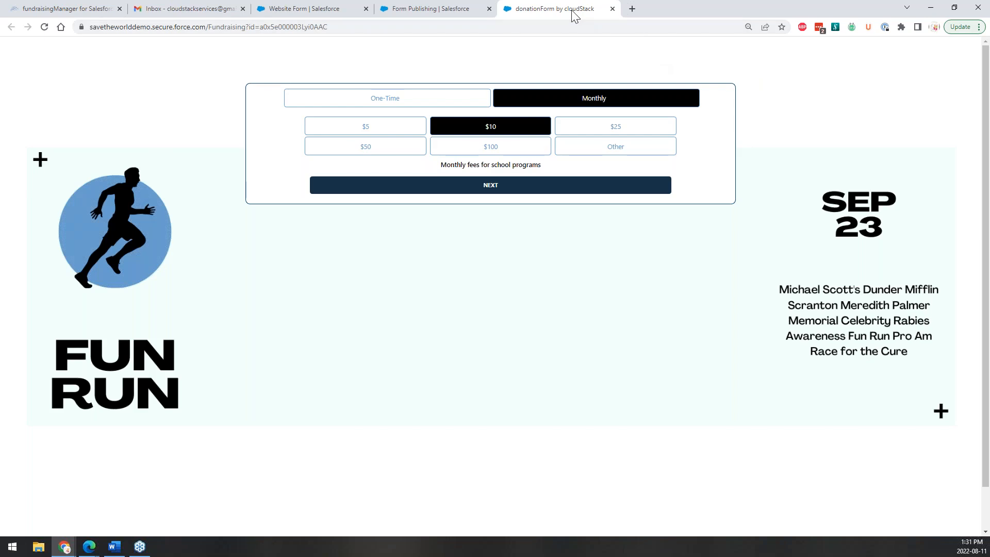
Move the Fun Run donation page into its own narrow window to preview it, then close it.
{"action": "left_click_drag", "start_coordinate": [573, 16], "coordinate": [271, 103]}
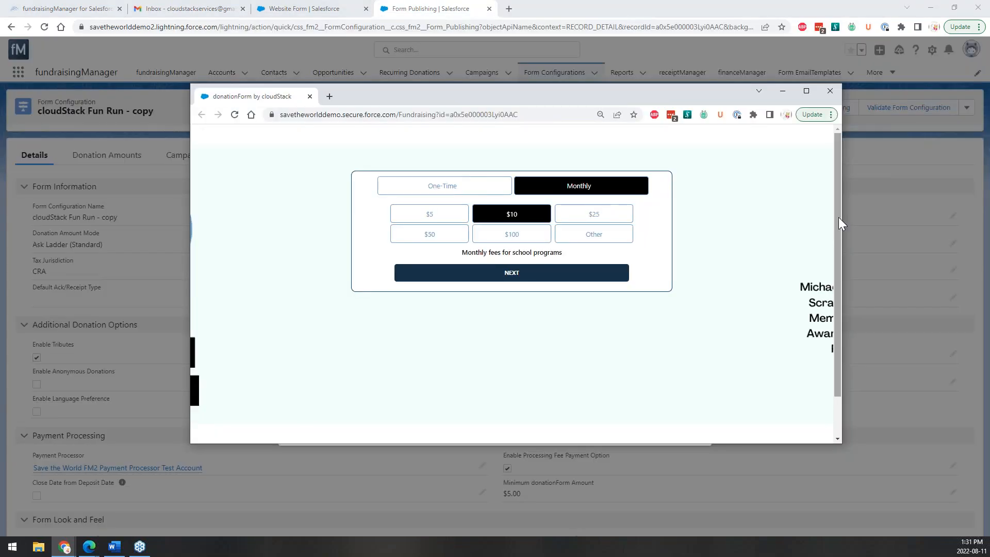
{"action": "left_click_drag", "start_coordinate": [839, 218], "coordinate": [456, 256]}
{"action": "scroll", "coordinate": [422, 194], "scroll_direction": "down", "scroll_amount": 1}
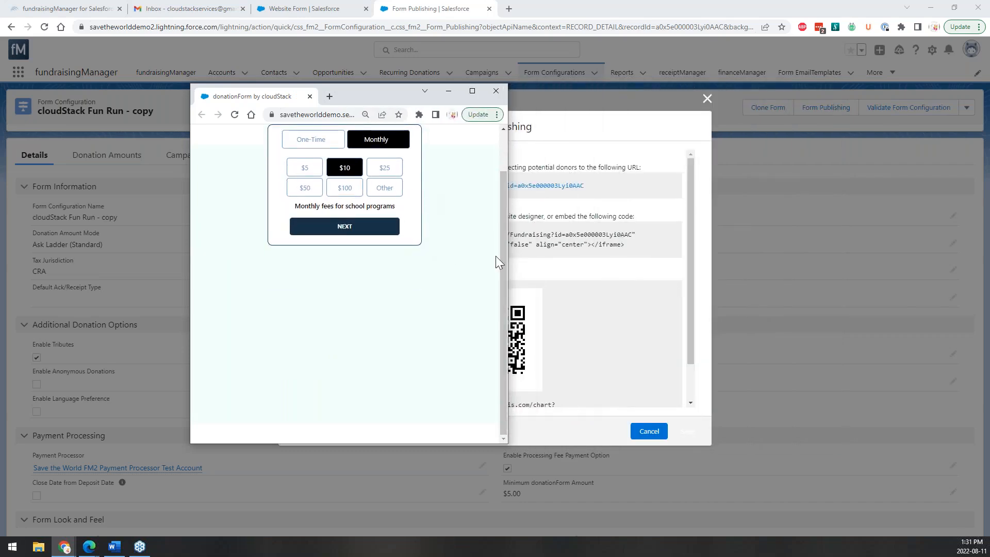
{"action": "scroll", "coordinate": [496, 257], "scroll_direction": "up", "scroll_amount": 1}
{"action": "left_click", "coordinate": [494, 93]}
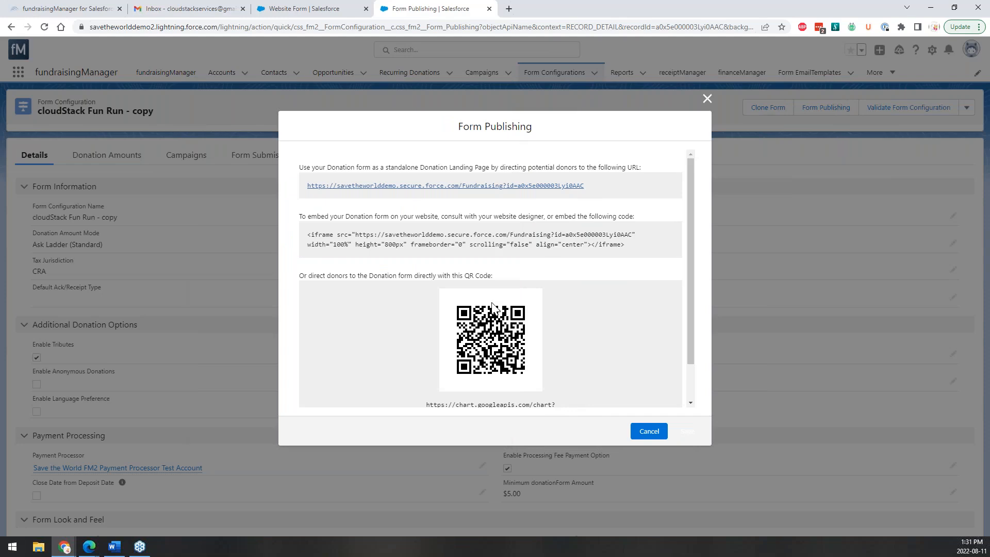
Scroll the Fun Run Form Publishing dialog and select its iframe embed code.
{"action": "scroll", "coordinate": [493, 308], "scroll_direction": "down", "scroll_amount": 1}
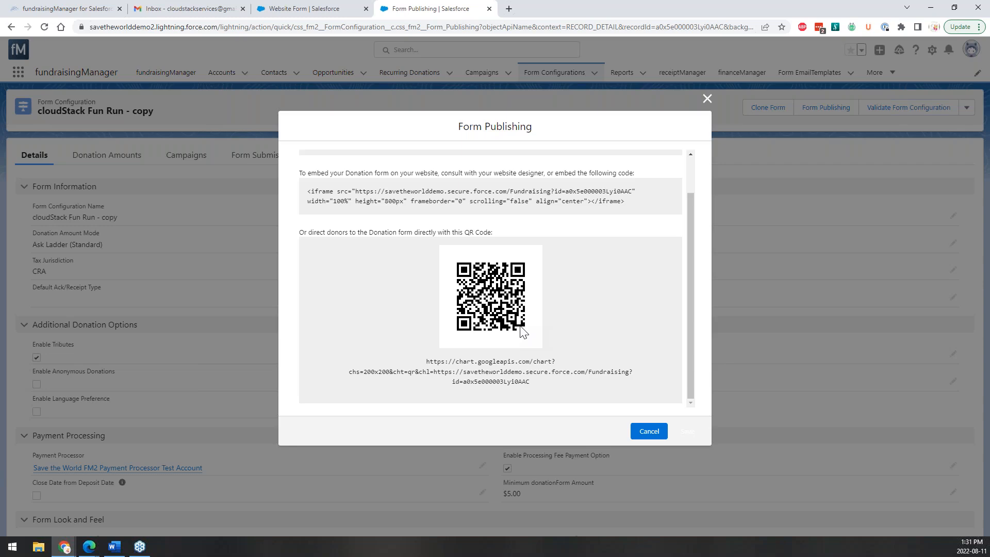
{"action": "scroll", "coordinate": [521, 330], "scroll_direction": "up", "scroll_amount": 1}
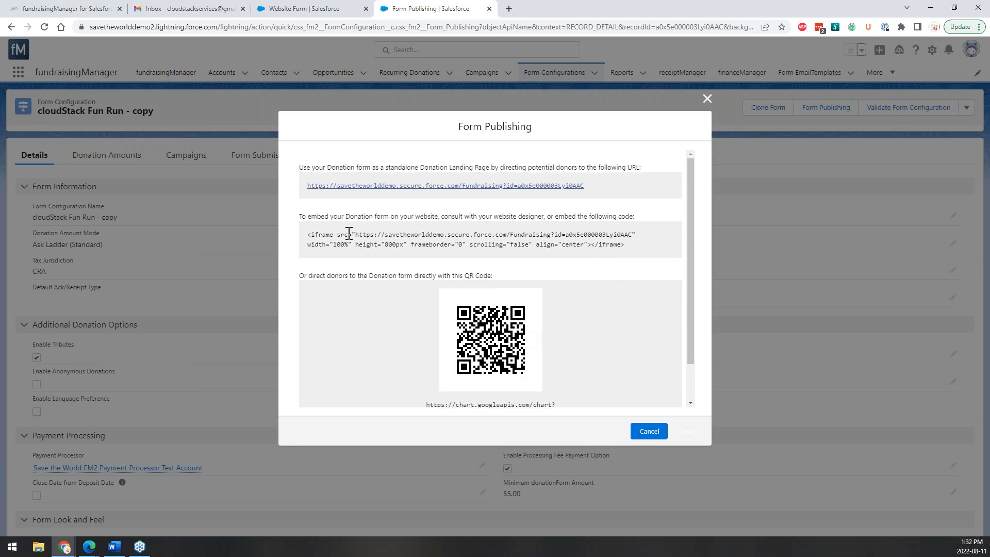
{"action": "left_click_drag", "start_coordinate": [644, 243], "coordinate": [308, 236]}
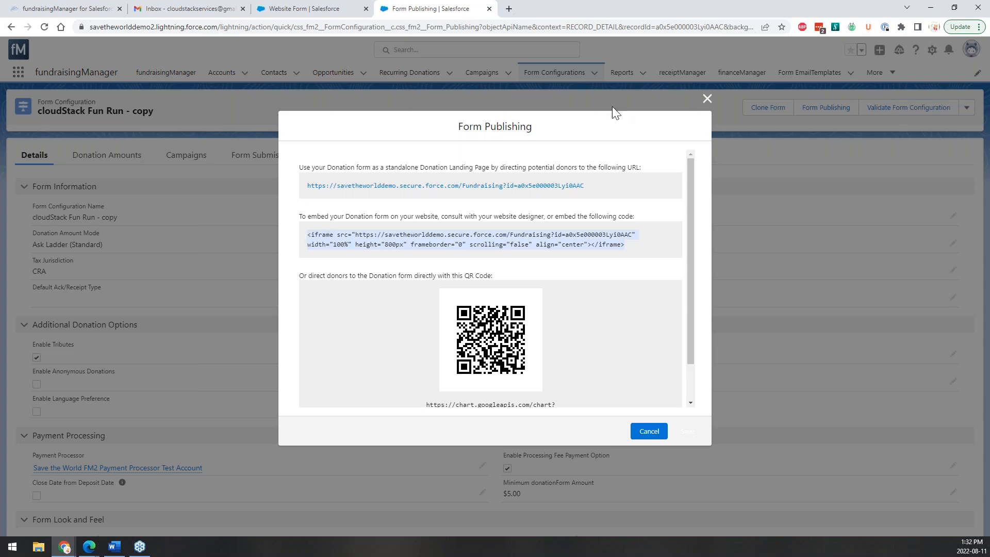
Close the Fun Run publishing details and begin editing the Website Form settings.
{"action": "left_click", "coordinate": [707, 99]}
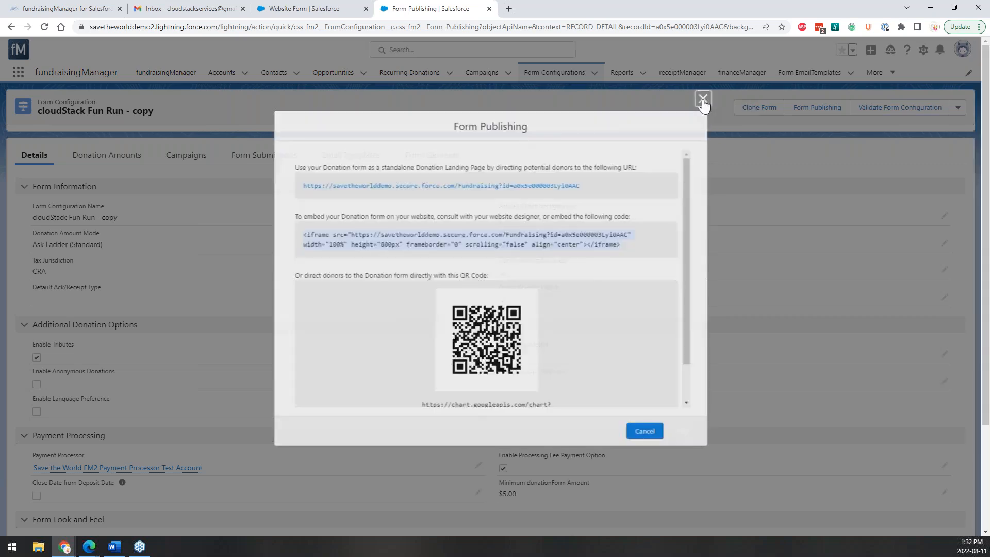
{"action": "left_click", "coordinate": [315, 11]}
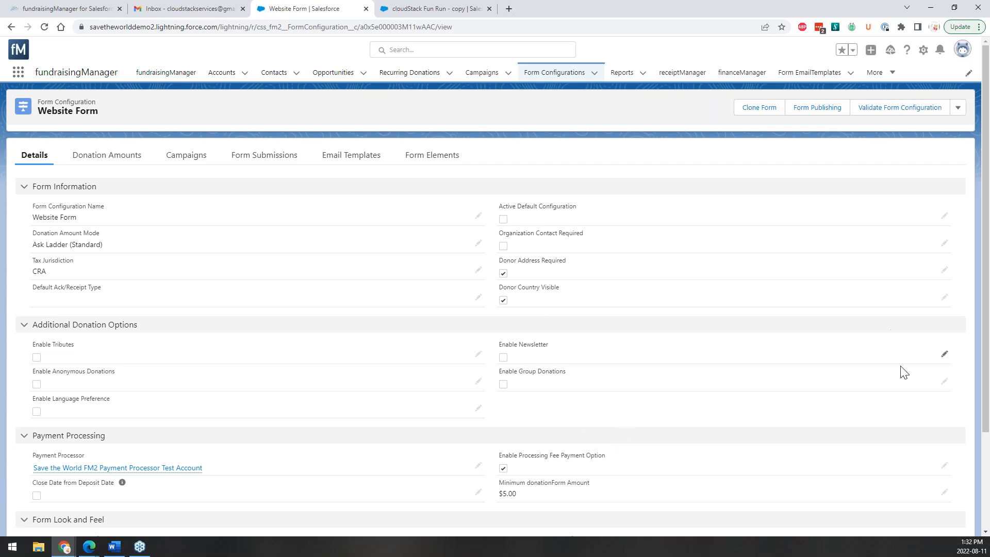
{"action": "left_click", "coordinate": [944, 354]}
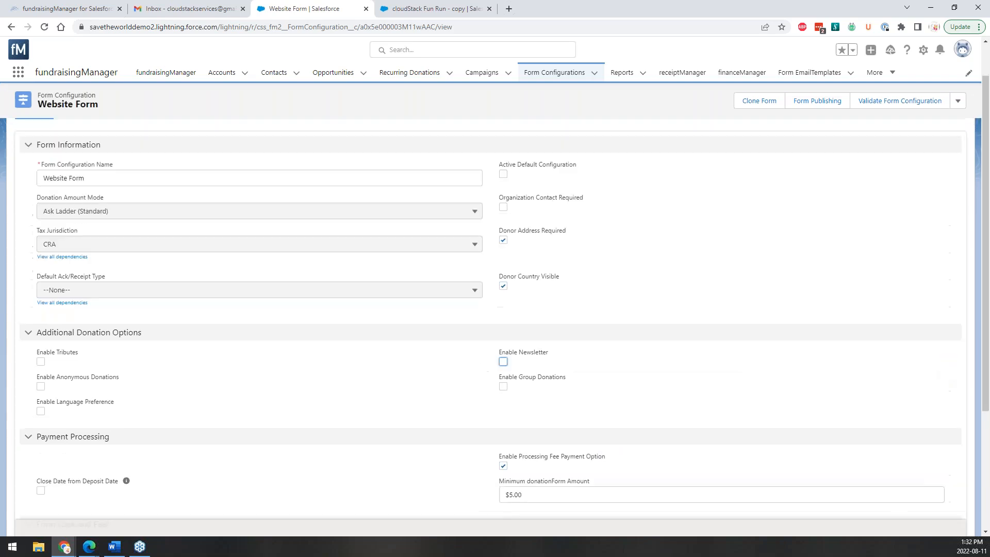
Enable tributes, anonymous donations, language preference, group donations and newsletter, then save.
{"action": "left_click", "coordinate": [41, 361]}
{"action": "left_click", "coordinate": [41, 386]}
{"action": "left_click", "coordinate": [41, 411]}
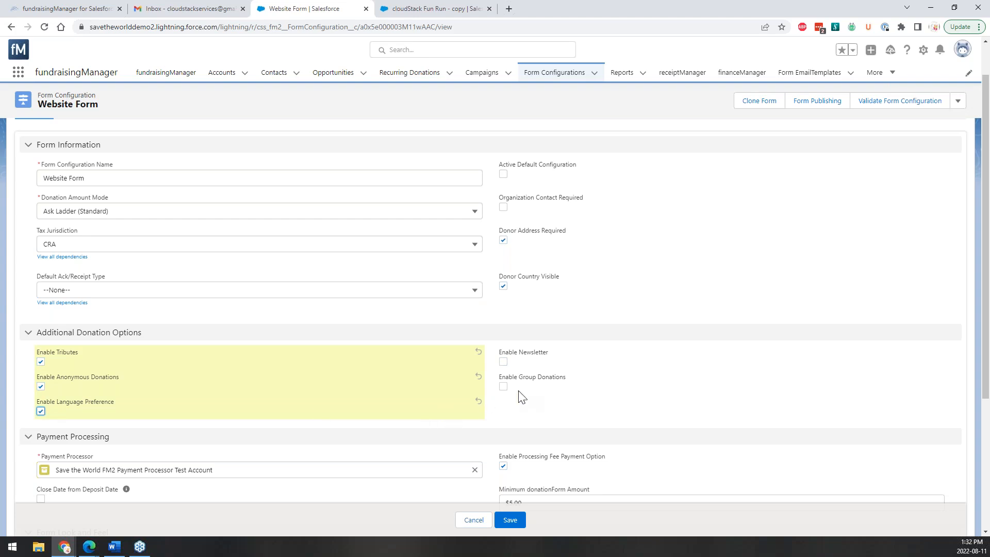
{"action": "left_click", "coordinate": [504, 386]}
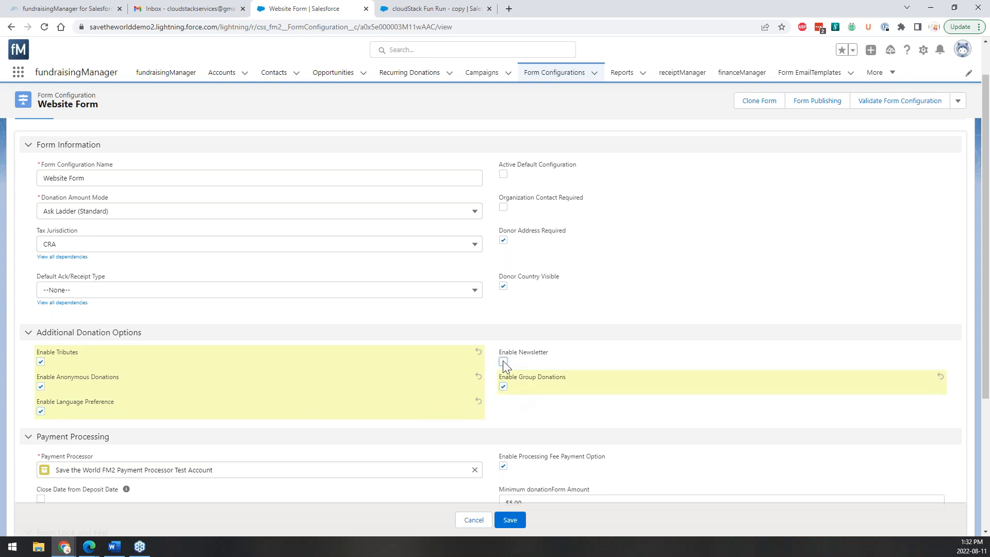
{"action": "left_click", "coordinate": [503, 361]}
{"action": "scroll", "coordinate": [502, 361], "scroll_direction": "down", "scroll_amount": 3}
{"action": "left_click", "coordinate": [509, 520]}
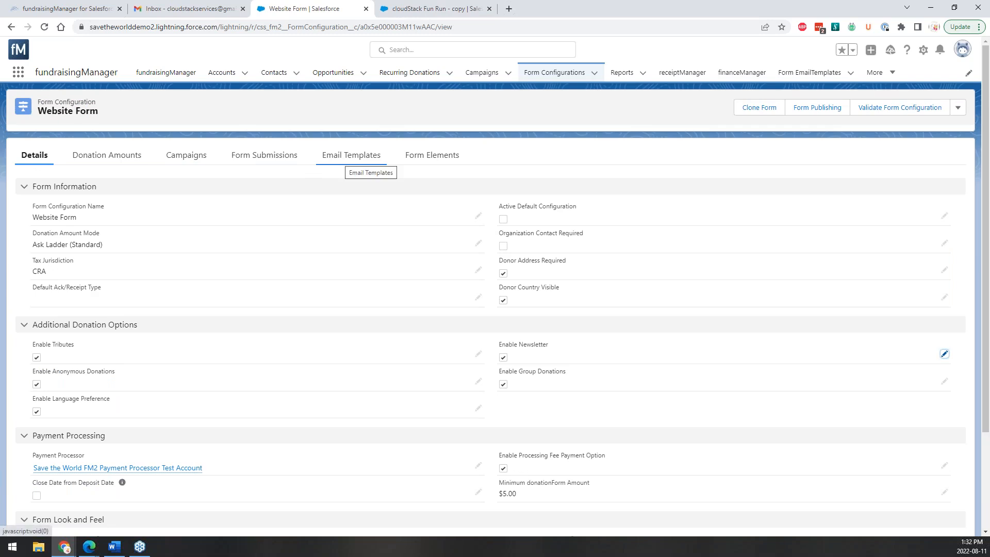
Review the Website Form's Email Templates list, then go to the cloudStack Fun Run - copy form.
{"action": "left_click", "coordinate": [351, 157]}
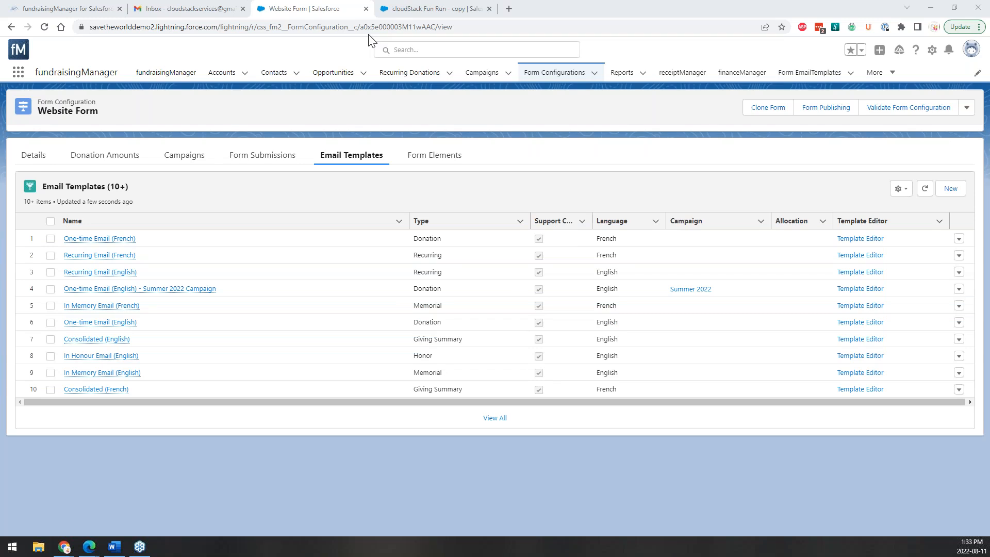
{"action": "left_click", "coordinate": [425, 11]}
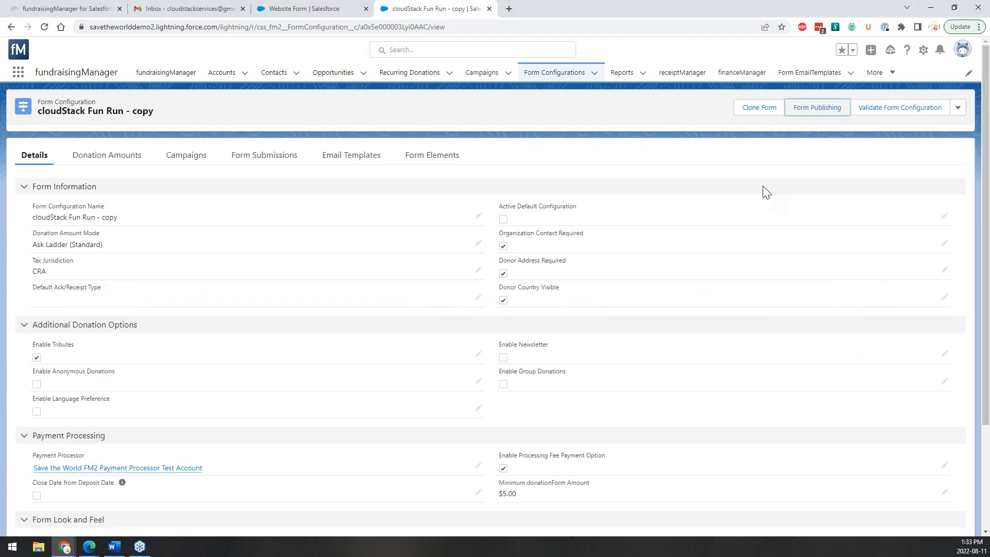
Check the cloudStack Fun Run - copy publishing URL, embed code and QR code, then return to Website Form.
{"action": "left_click", "coordinate": [815, 115]}
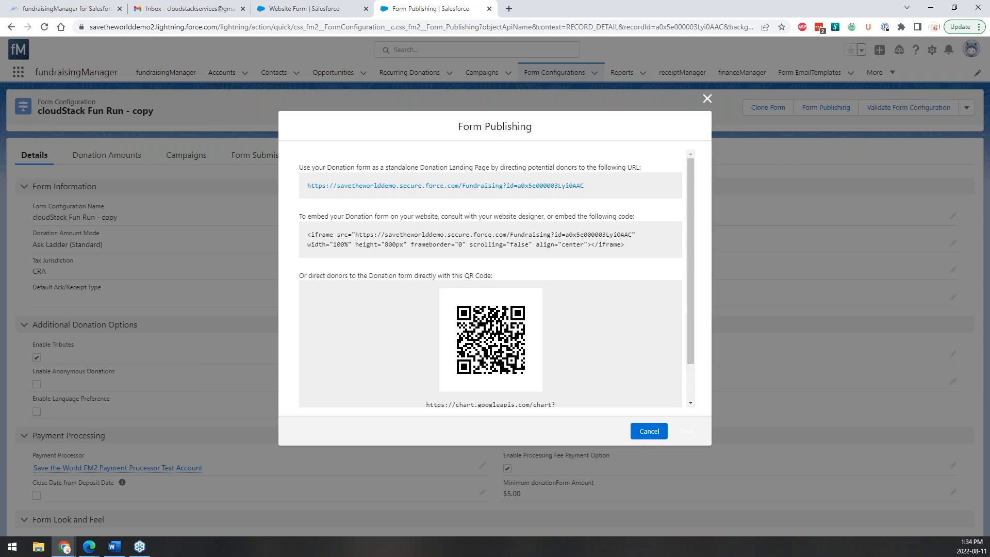
{"action": "left_click", "coordinate": [330, 7]}
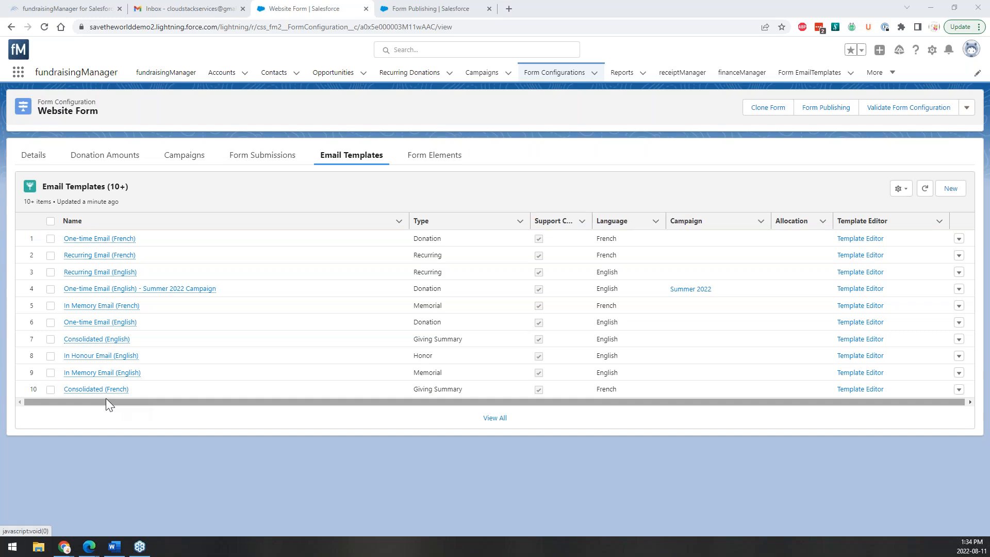
Preview several Website Form email templates and bring up link options for One-time Email (English).
{"action": "mouse_move", "coordinate": [93, 255]}
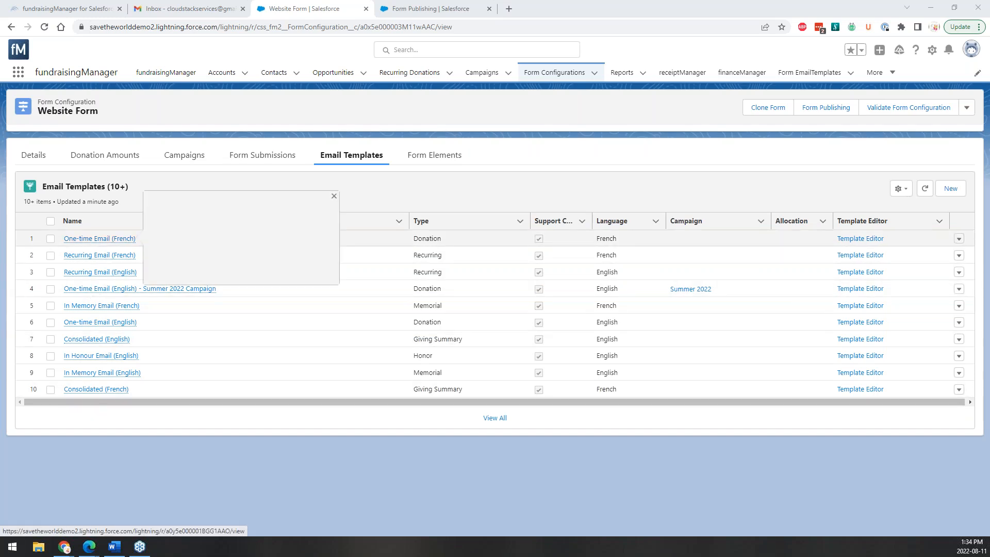
{"action": "mouse_move", "coordinate": [88, 324]}
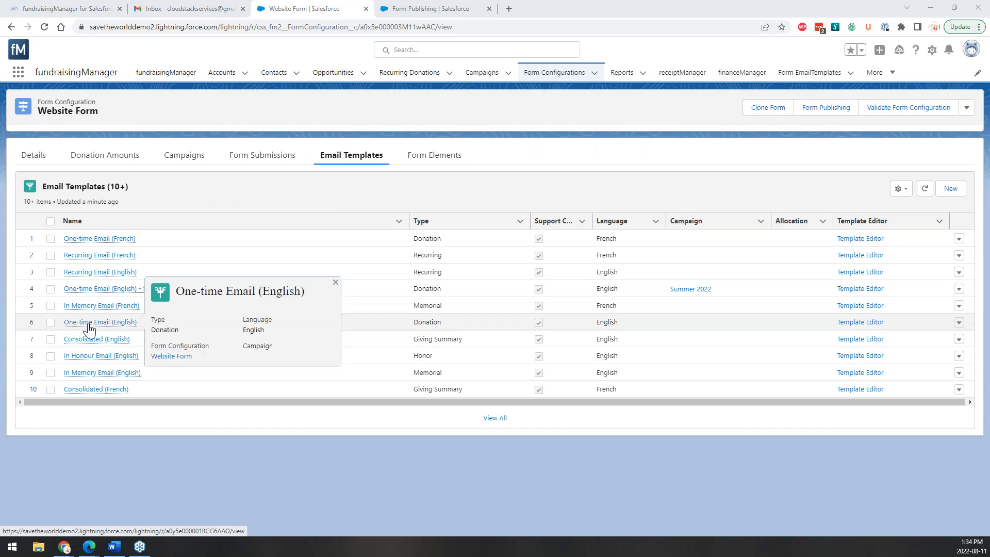
{"action": "mouse_move", "coordinate": [88, 388]}
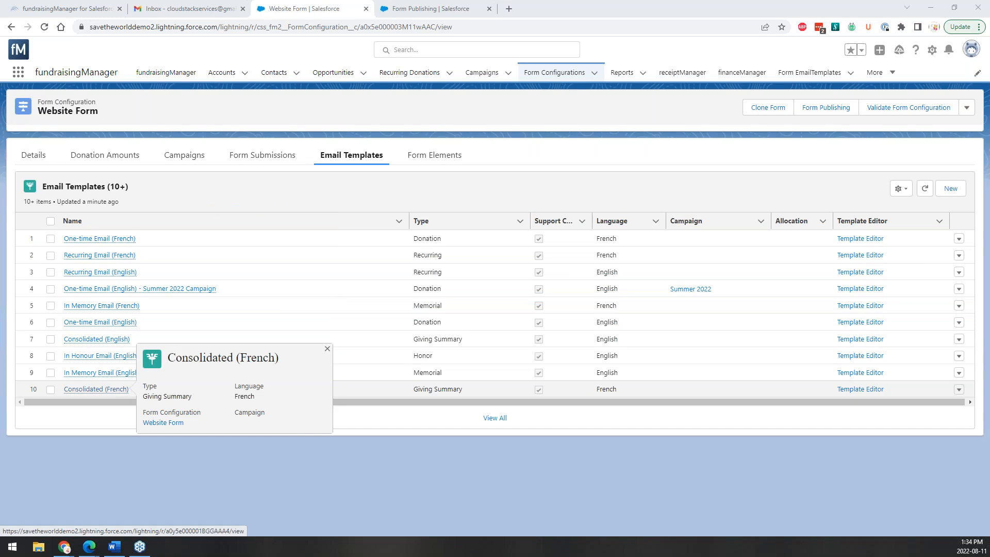
{"action": "mouse_move", "coordinate": [124, 242]}
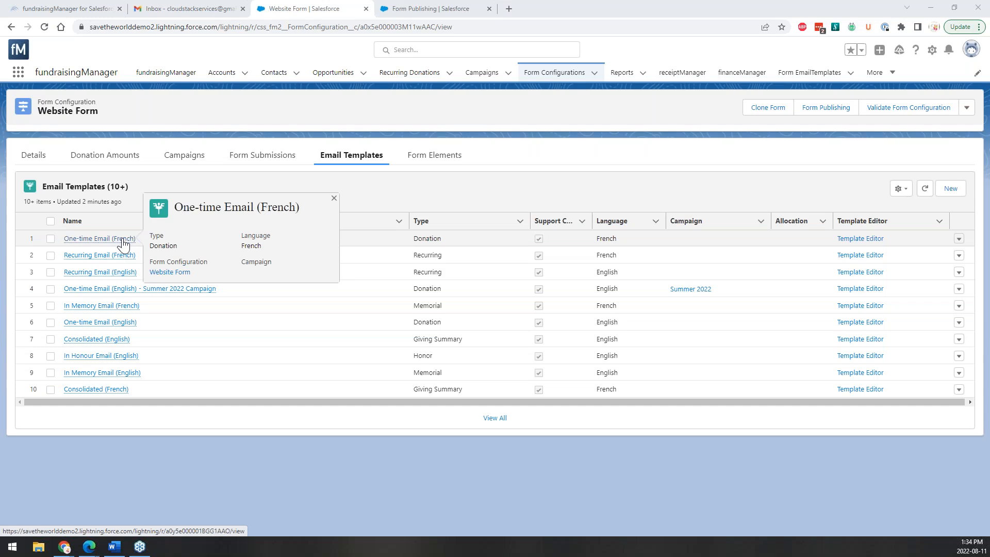
{"action": "mouse_move", "coordinate": [120, 324]}
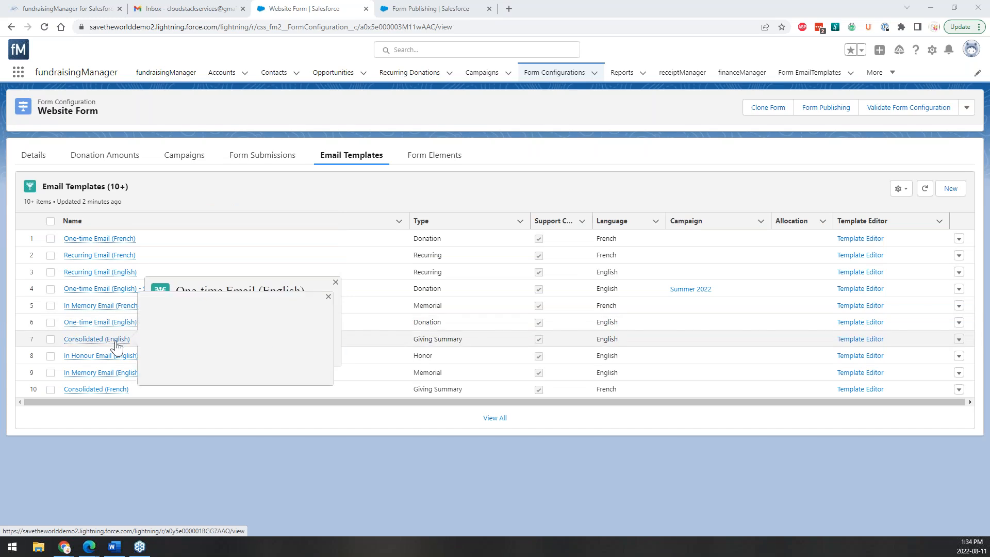
{"action": "mouse_move", "coordinate": [116, 344]}
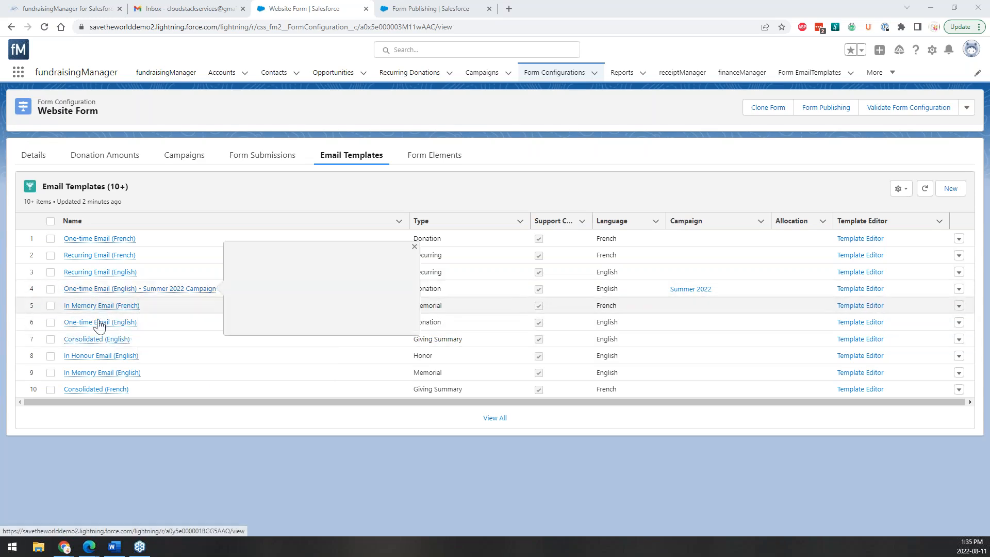
{"action": "right_click", "coordinate": [95, 324]}
Open One-time Email (English) in a new tab and select its Salesforce Email Template ID.
{"action": "left_click", "coordinate": [129, 331]}
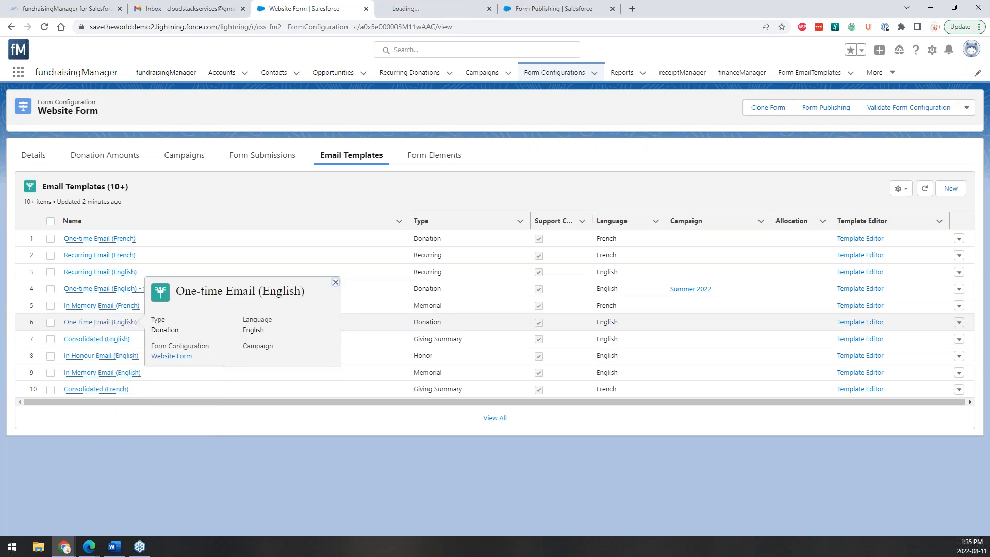
{"action": "left_click", "coordinate": [473, 9]}
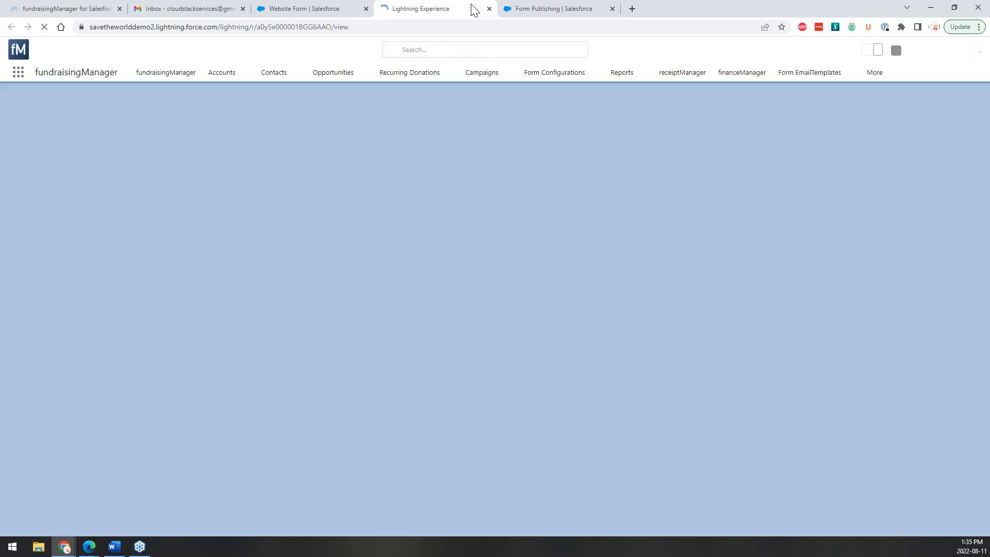
{"action": "key", "text": "alt+Tab"}
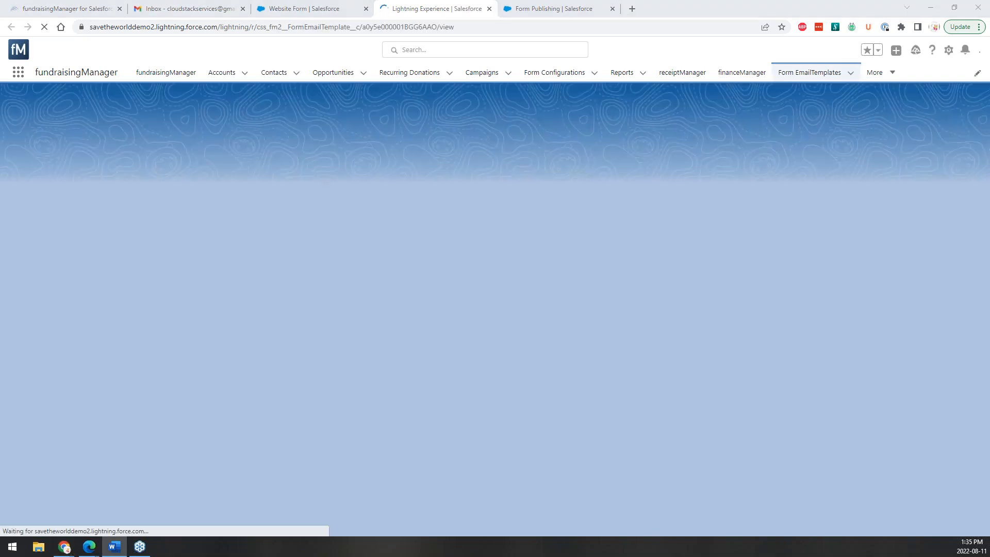
{"action": "key", "text": "alt+Tab"}
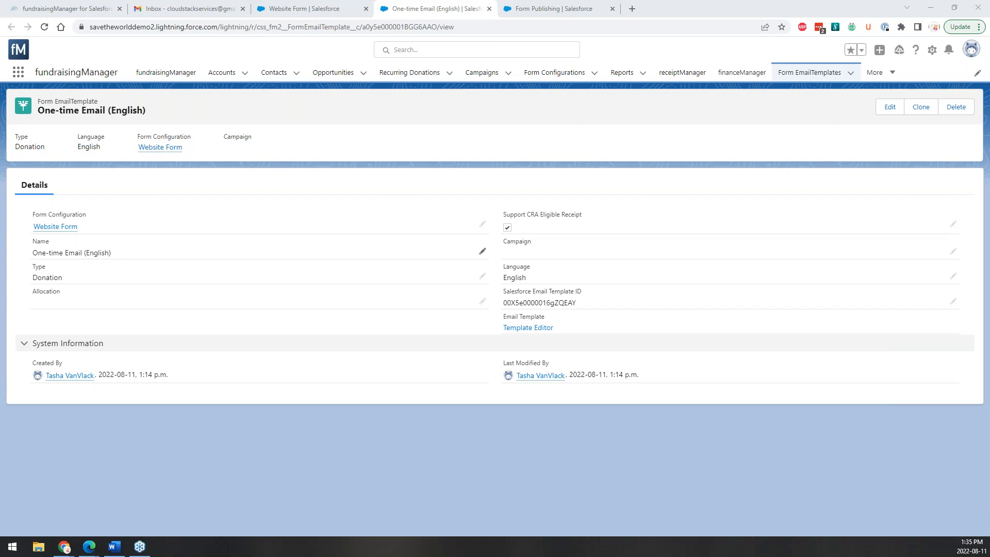
{"action": "mouse_move", "coordinate": [58, 227]}
{"action": "double_click", "coordinate": [503, 310]}
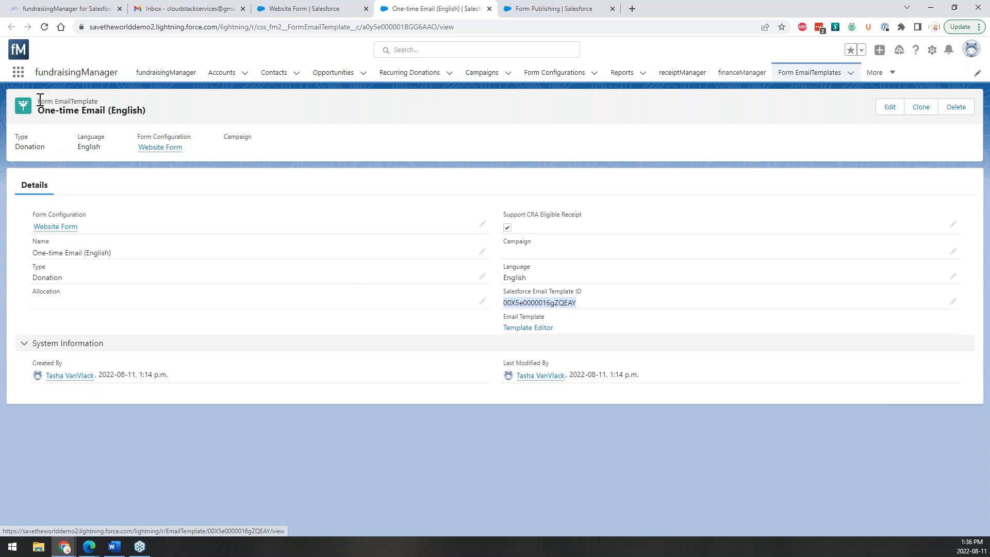
Open the linked One-time Acknowledgement (English) email template and select its 'On behalf of everyone' line.
{"action": "left_click", "coordinate": [506, 330]}
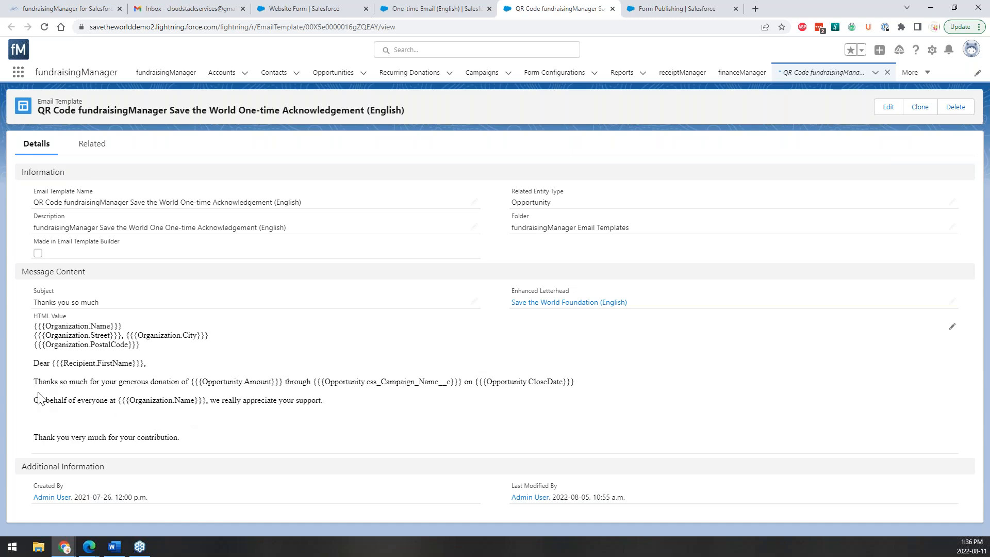
{"action": "left_click_drag", "start_coordinate": [323, 401], "coordinate": [41, 400]}
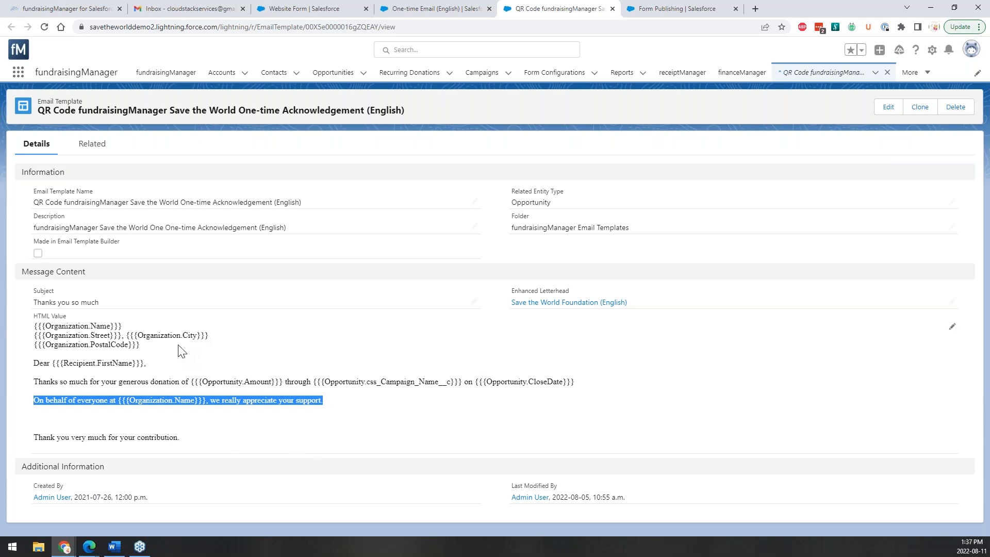
{"action": "left_click", "coordinate": [952, 327]}
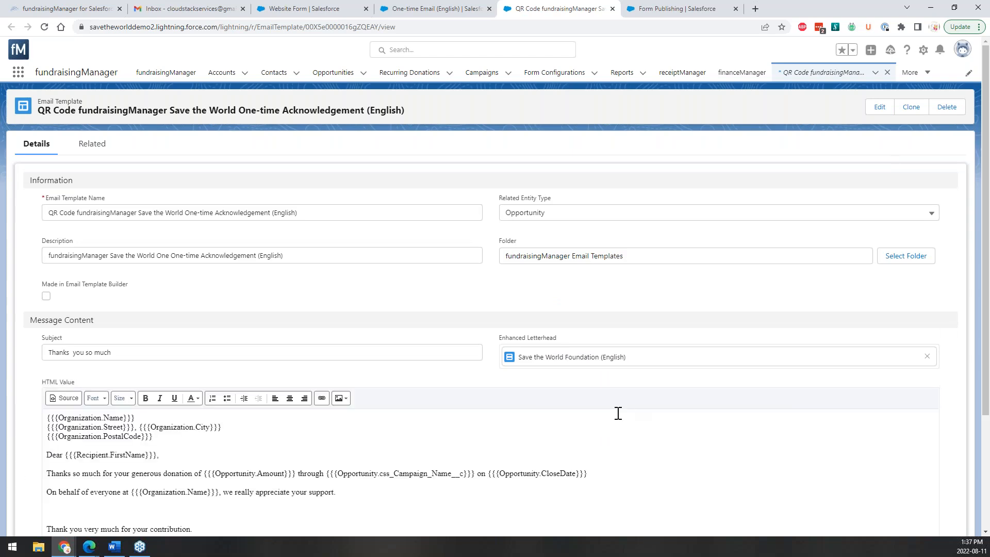
Select the 'Thanks you so much' subject text in the acknowledgement template editor.
{"action": "scroll", "coordinate": [618, 413], "scroll_direction": "down", "scroll_amount": 3}
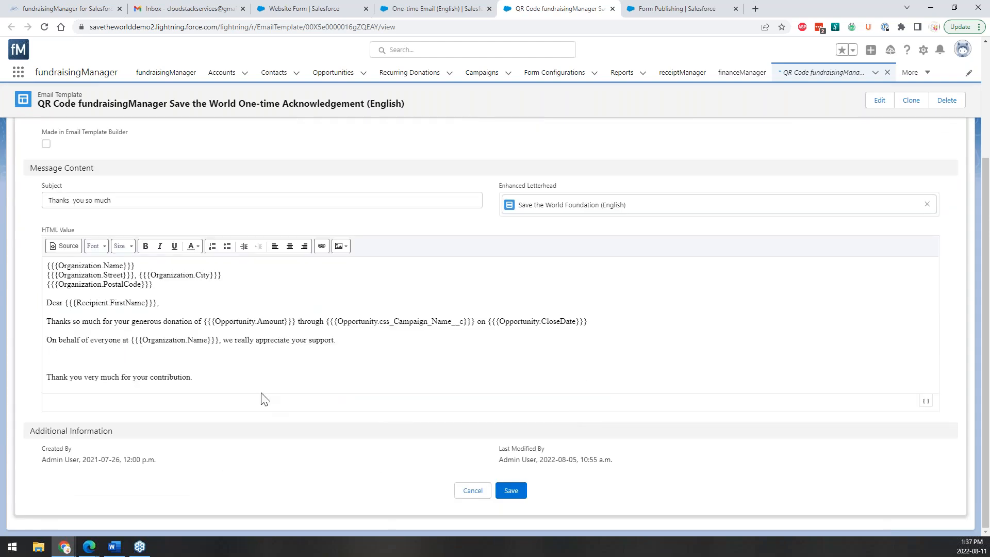
{"action": "scroll", "coordinate": [511, 322], "scroll_direction": "up", "scroll_amount": 3}
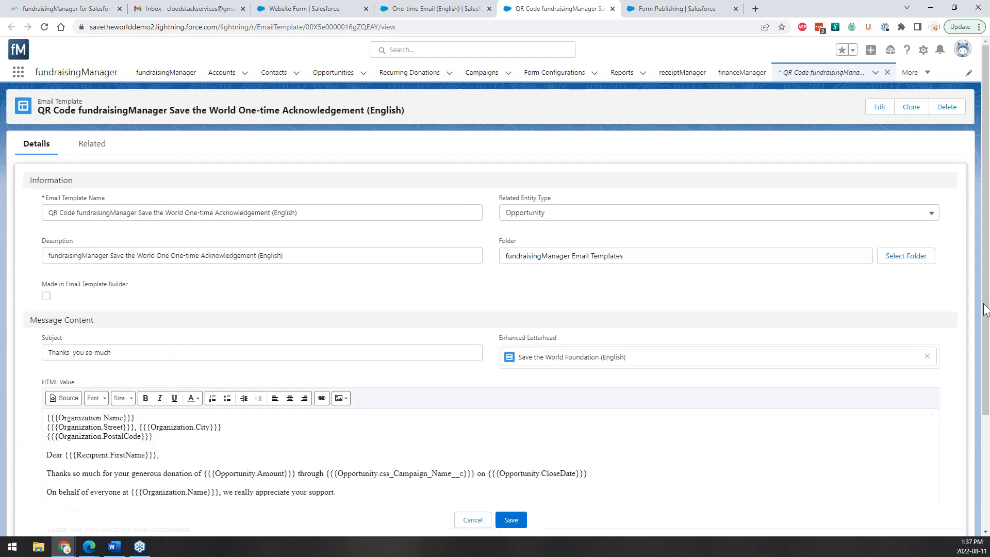
{"action": "left_click", "coordinate": [95, 353]}
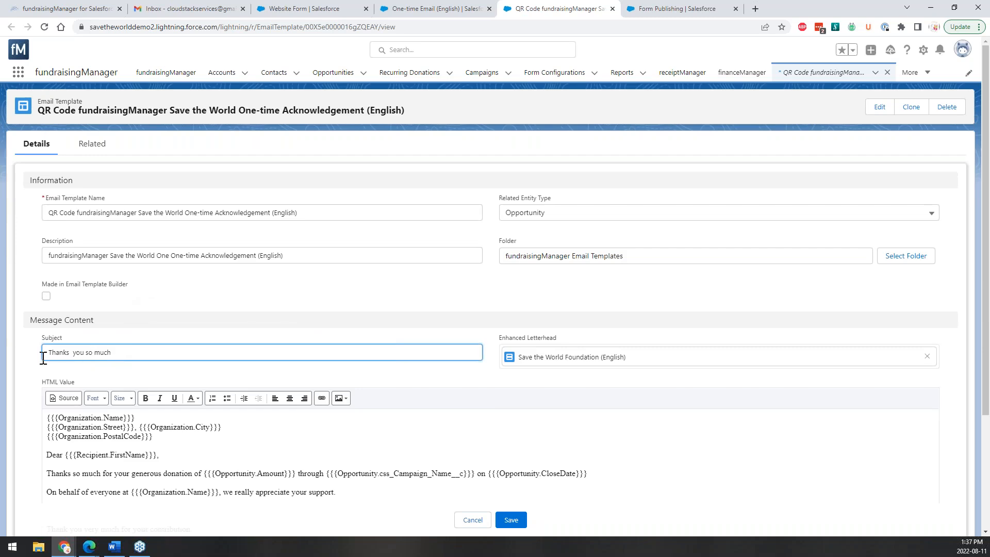
{"action": "left_click_drag", "start_coordinate": [43, 353], "coordinate": [126, 367]}
Browse the Opportunity fields in the Insert Merge Field picker, closing it without inserting anything.
{"action": "left_click", "coordinate": [137, 354]}
{"action": "scroll", "coordinate": [164, 454], "scroll_direction": "down", "scroll_amount": 2}
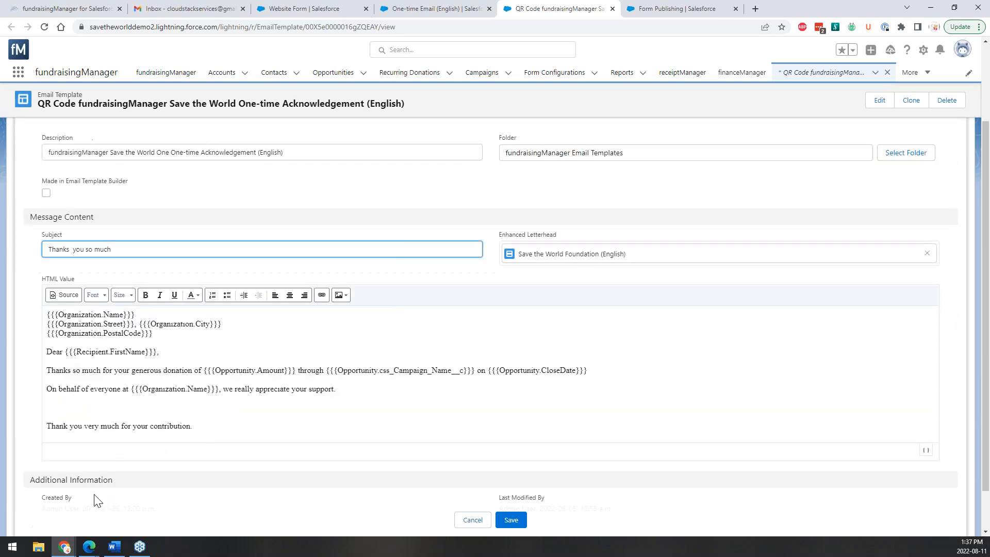
{"action": "left_click", "coordinate": [925, 451]}
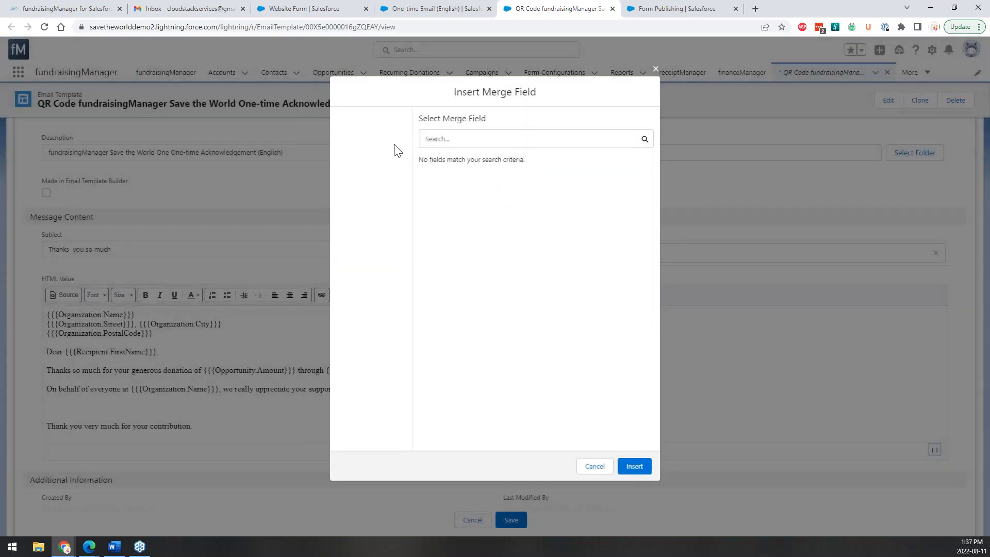
{"action": "scroll", "coordinate": [528, 192], "scroll_direction": "down", "scroll_amount": 1}
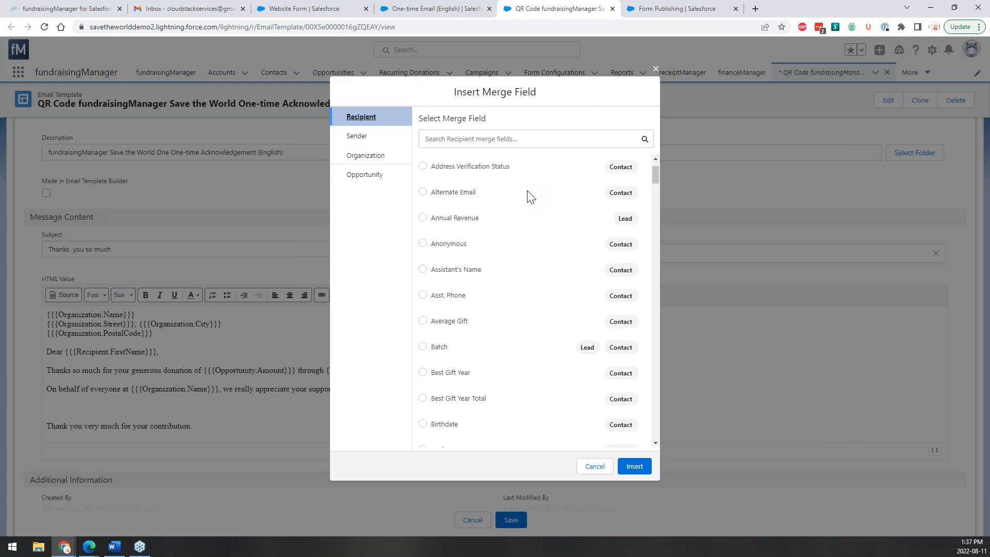
{"action": "scroll", "coordinate": [531, 198], "scroll_direction": "down", "scroll_amount": 12}
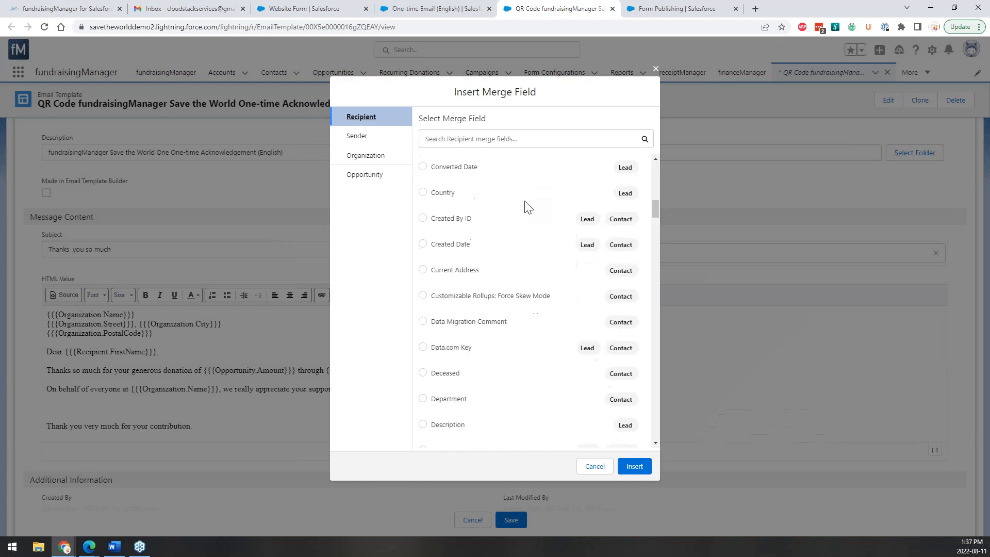
{"action": "scroll", "coordinate": [526, 209], "scroll_direction": "down", "scroll_amount": 4}
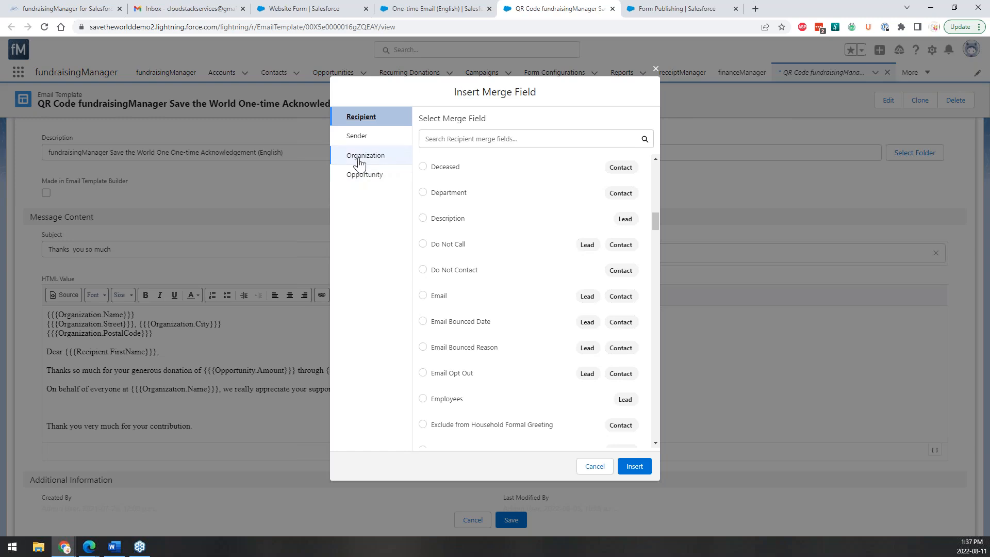
{"action": "scroll", "coordinate": [497, 187], "scroll_direction": "down", "scroll_amount": 1}
{"action": "left_click", "coordinate": [379, 178]}
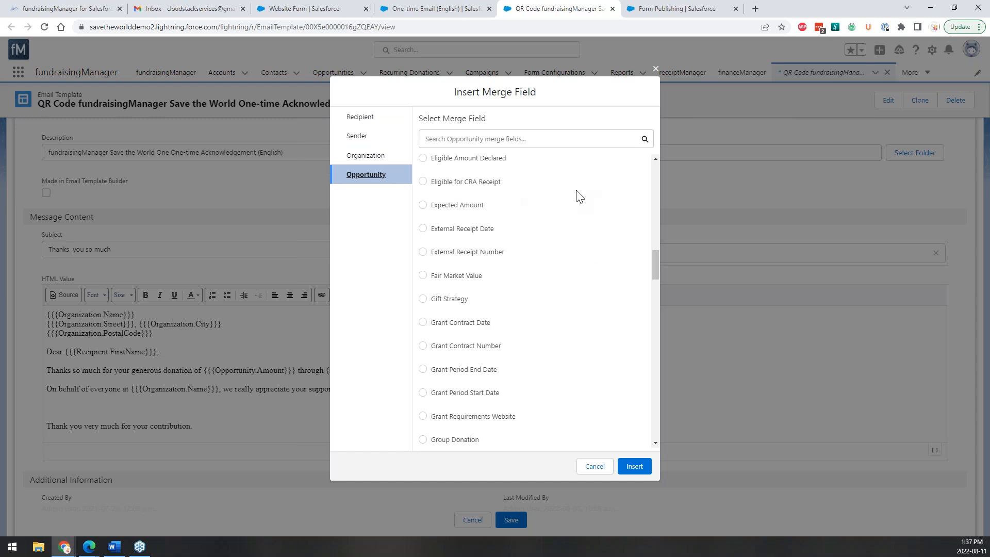
{"action": "left_click", "coordinate": [655, 69]}
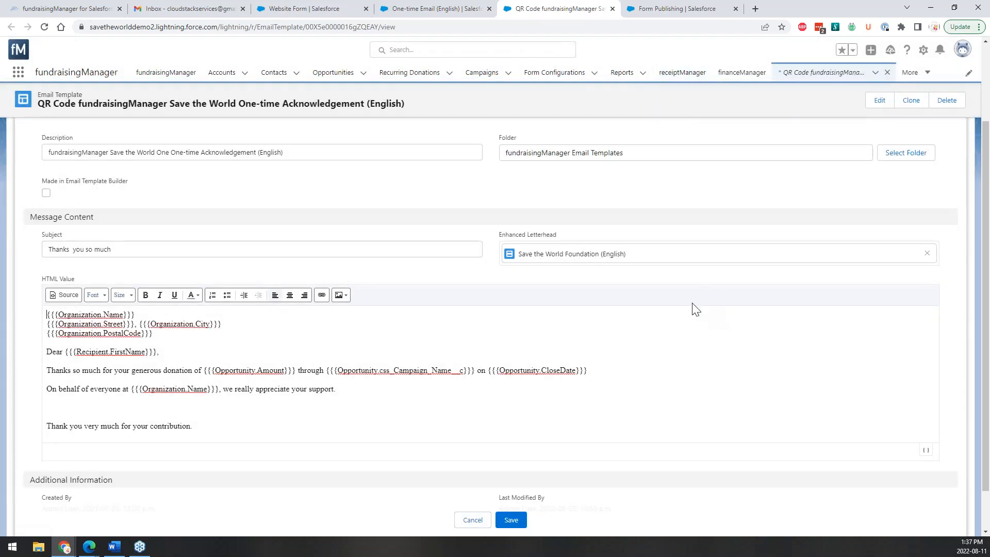
Save the QR Code one-time acknowledgement template, then clone it into a new email template.
{"action": "scroll", "coordinate": [298, 417], "scroll_direction": "up", "scroll_amount": 2}
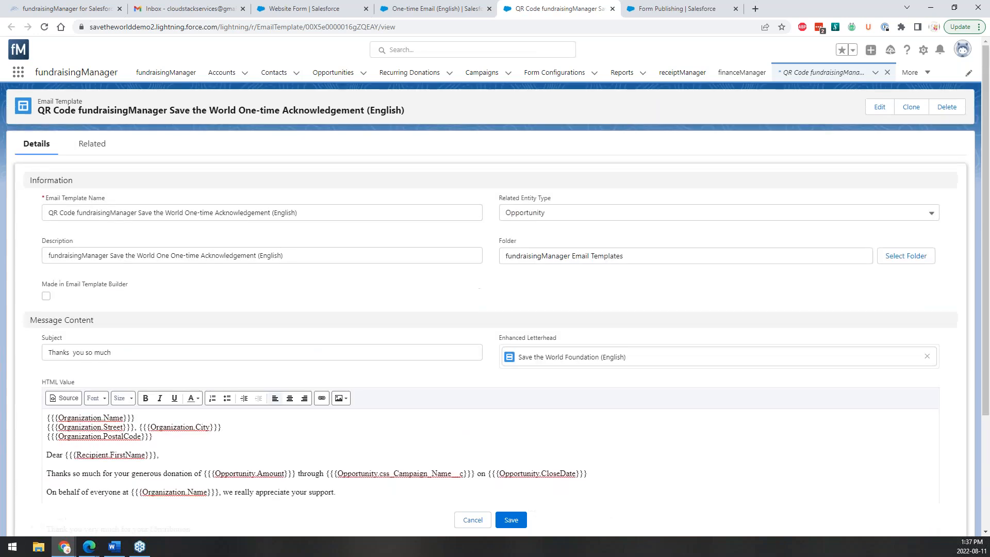
{"action": "left_click", "coordinate": [254, 254]}
{"action": "left_click", "coordinate": [229, 213]}
{"action": "left_click", "coordinate": [93, 254]}
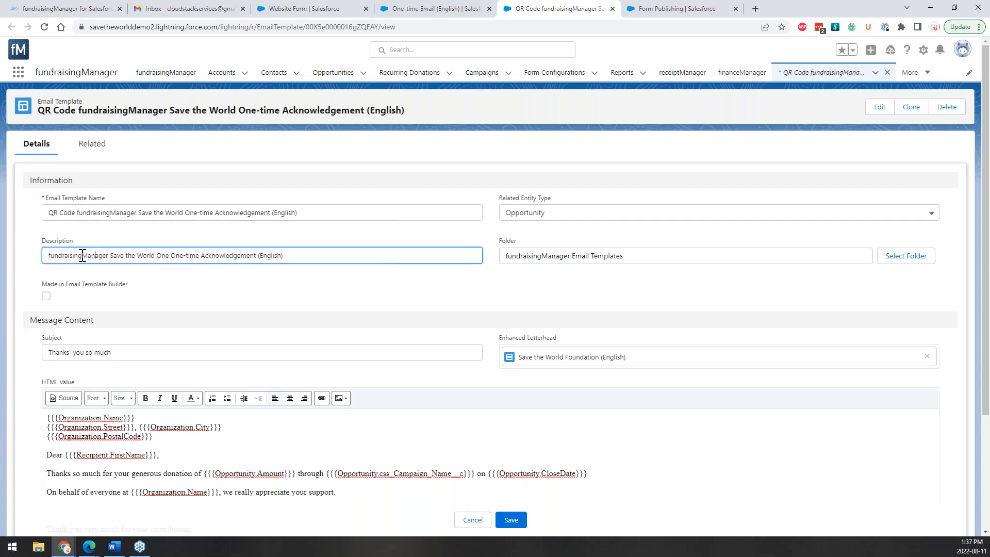
{"action": "scroll", "coordinate": [86, 255], "scroll_direction": "down", "scroll_amount": 3}
{"action": "left_click", "coordinate": [517, 496]}
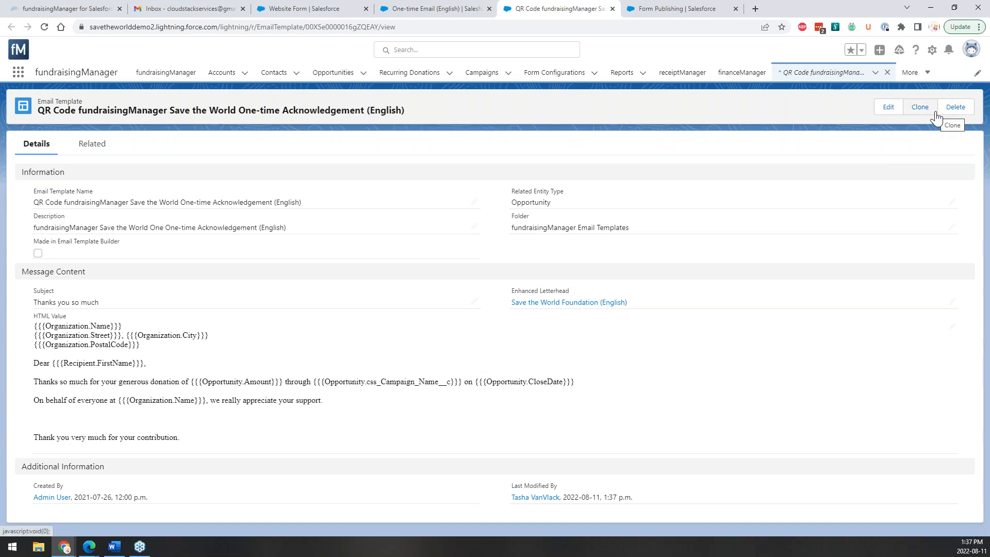
{"action": "left_click", "coordinate": [920, 107]}
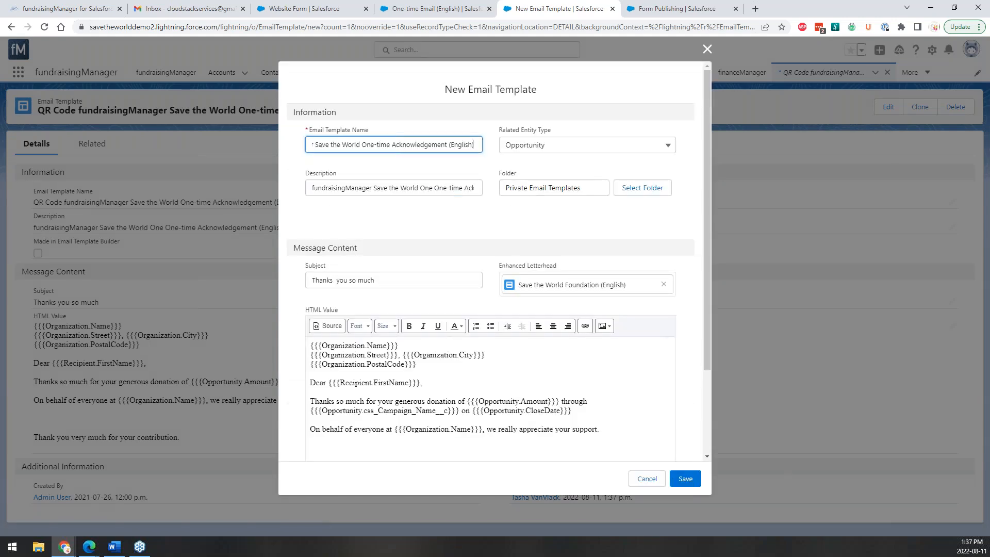
Replace the copy's name and description prefix with 'Breakfast with the Bank'.
{"action": "left_click_drag", "start_coordinate": [478, 143], "coordinate": [281, 152]}
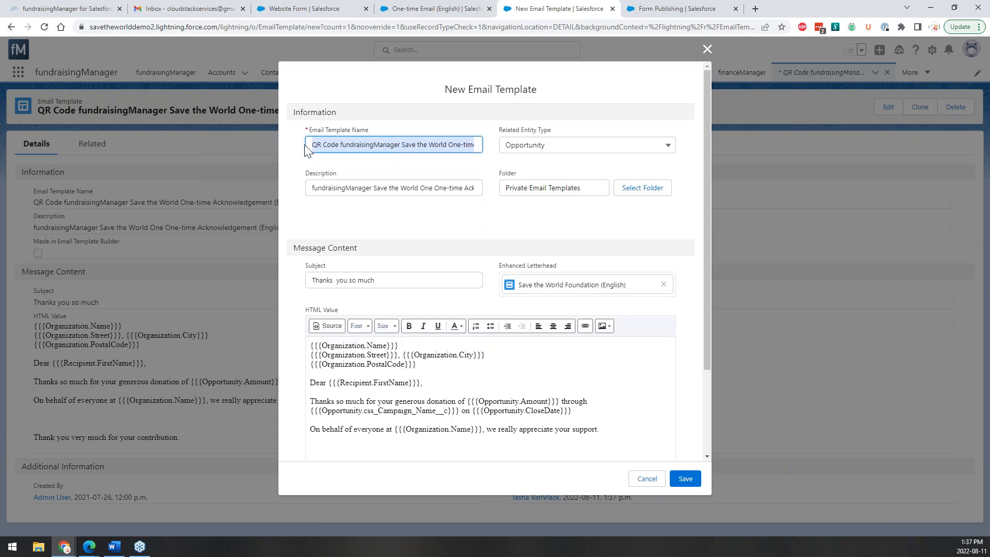
{"action": "left_click", "coordinate": [321, 144]}
{"action": "left_click_drag", "start_coordinate": [447, 145], "coordinate": [289, 147]}
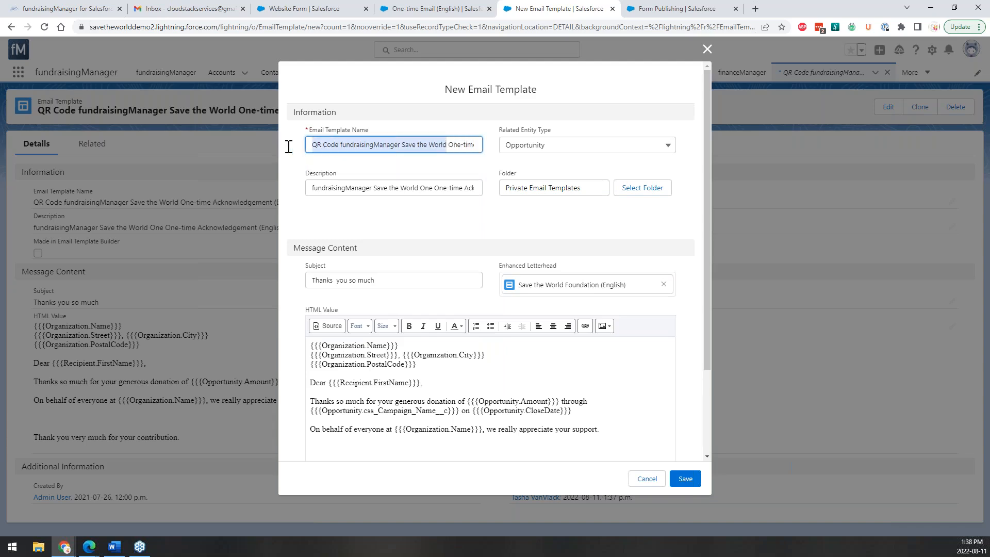
{"action": "type", "text": "Breakfast "}
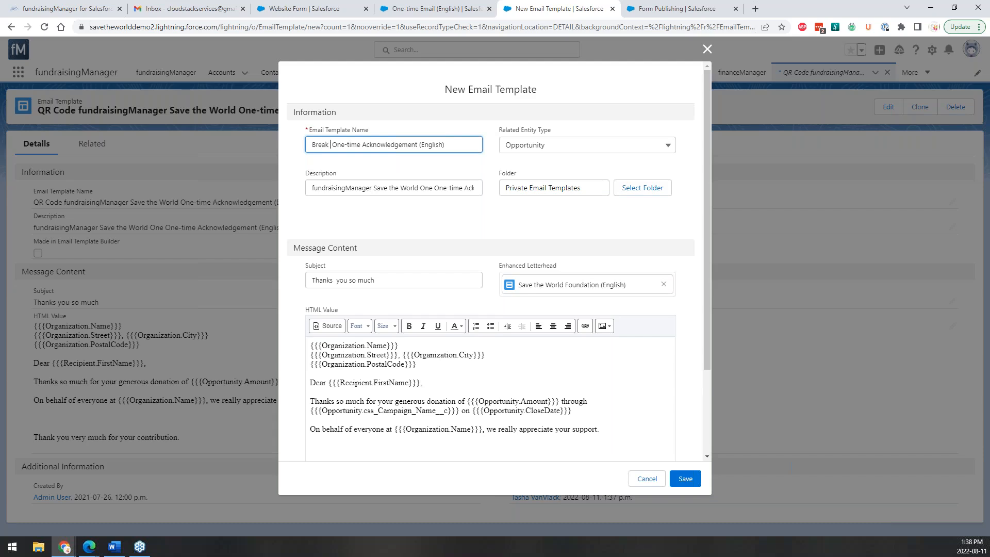
{"action": "type", "text": "with the Bank"}
{"action": "left_click_drag", "start_coordinate": [384, 144], "coordinate": [311, 147]}
{"action": "key", "text": "ctrl+c"}
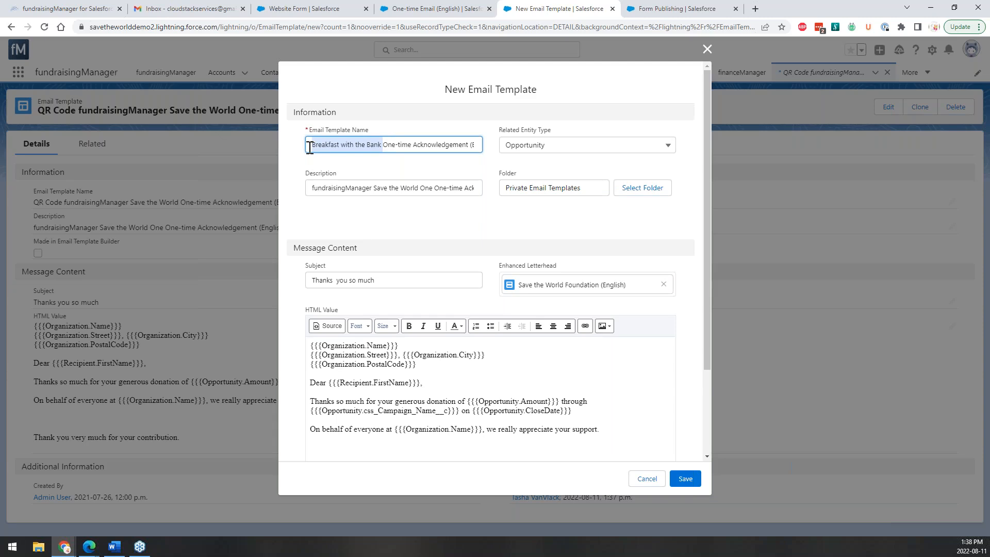
{"action": "left_click_drag", "start_coordinate": [433, 188], "coordinate": [310, 189]}
{"action": "key", "text": "ctrl+v"}
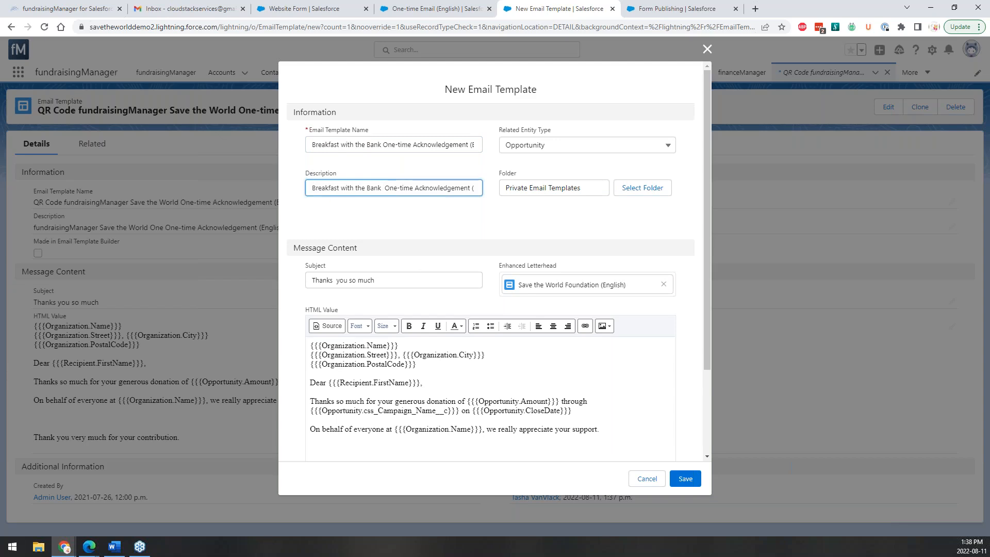
Add the line 'Breakfast with the bank is amazing.' below the donation sentence and save the template.
{"action": "scroll", "coordinate": [365, 283], "scroll_direction": "down", "scroll_amount": 1}
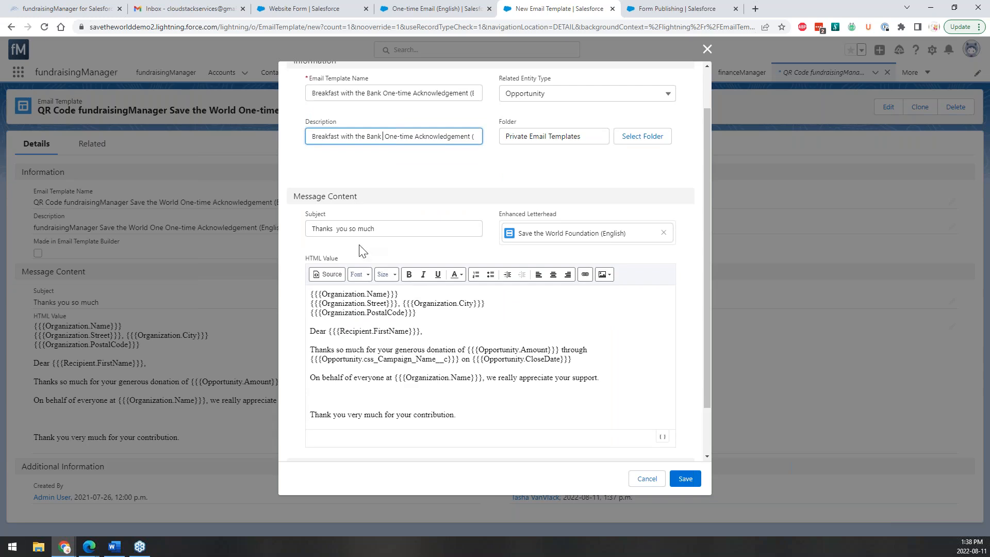
{"action": "scroll", "coordinate": [398, 360], "scroll_direction": "down", "scroll_amount": 1}
{"action": "scroll", "coordinate": [398, 364], "scroll_direction": "down", "scroll_amount": 1}
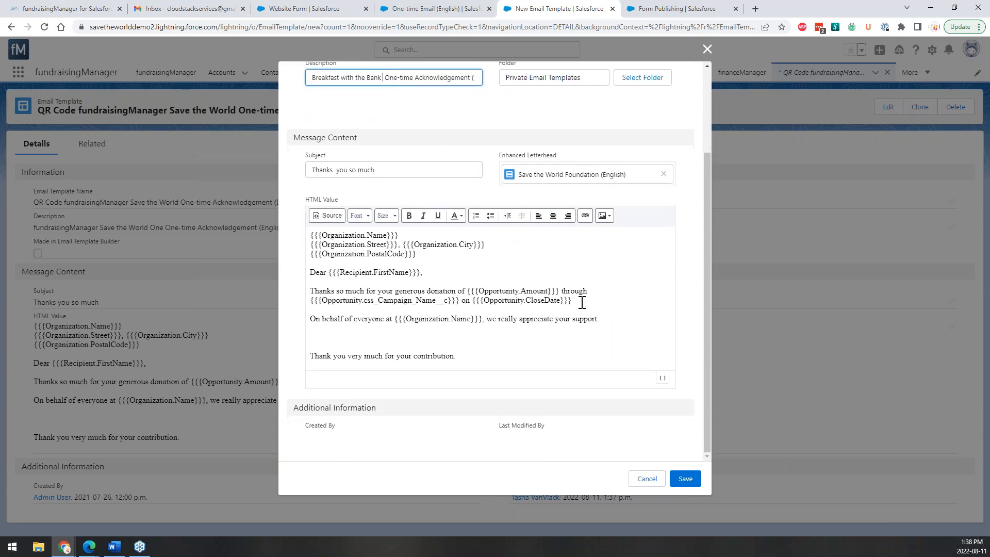
{"action": "left_click", "coordinate": [585, 301]}
{"action": "key", "text": "Return"}
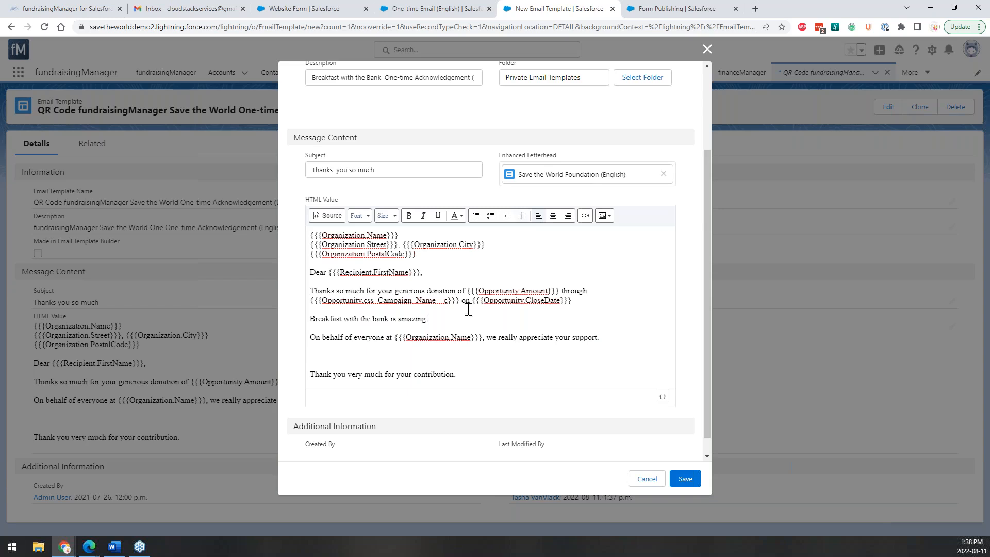
{"action": "scroll", "coordinate": [459, 330], "scroll_direction": "down", "scroll_amount": 1}
{"action": "scroll", "coordinate": [634, 371], "scroll_direction": "up", "scroll_amount": 3}
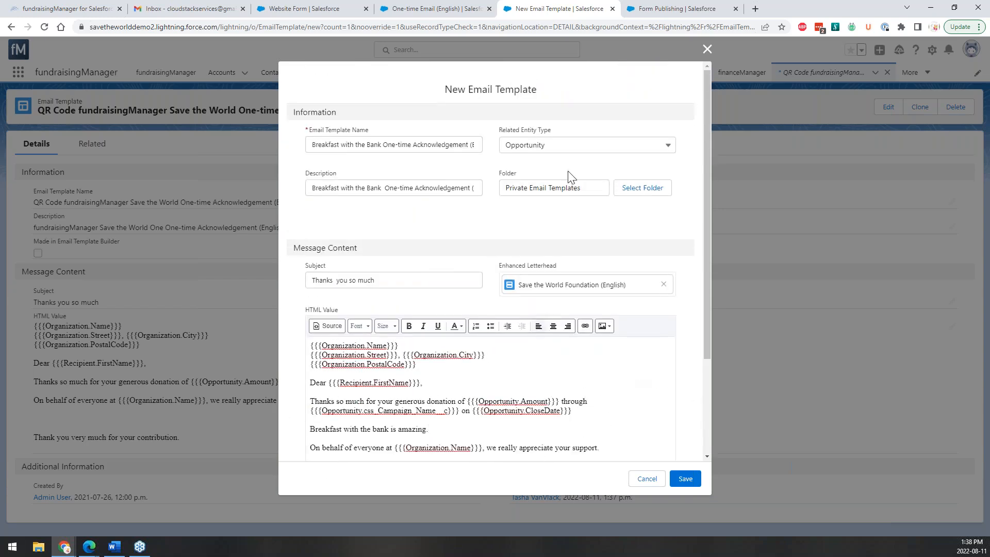
{"action": "left_click", "coordinate": [683, 483]}
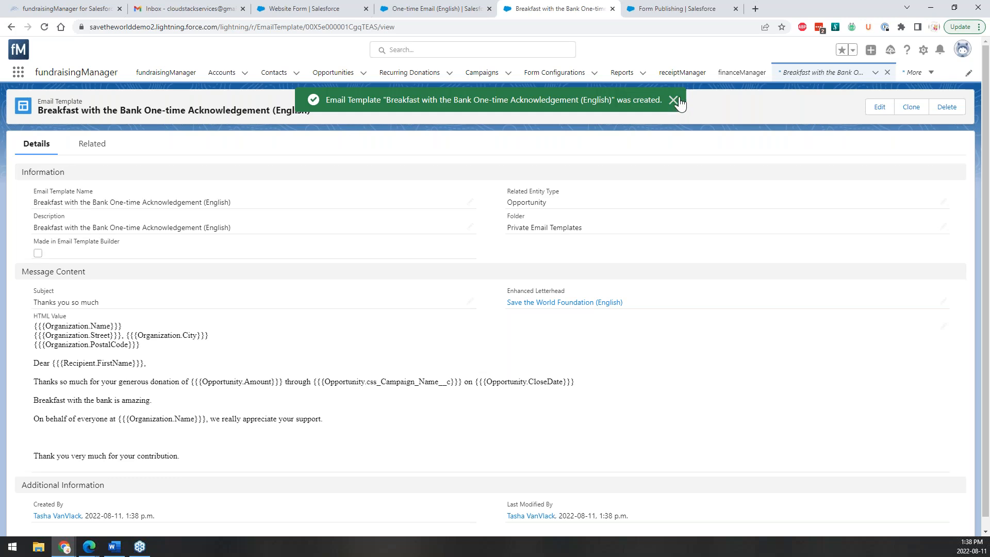
Confirm the Breakfast with the Bank template has no related files, then re-save its details unchanged.
{"action": "left_click", "coordinate": [676, 101]}
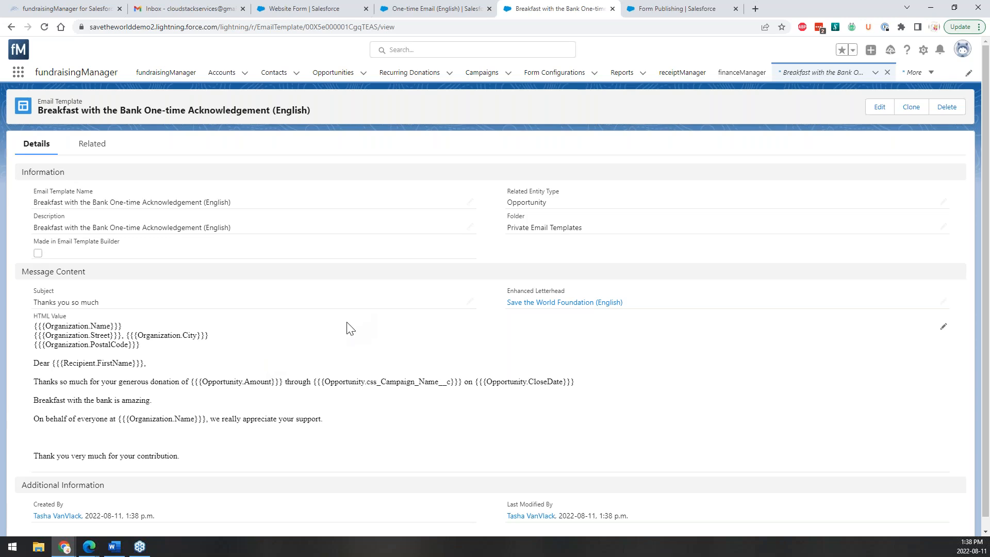
{"action": "scroll", "coordinate": [623, 432], "scroll_direction": "down", "scroll_amount": 1}
{"action": "scroll", "coordinate": [622, 432], "scroll_direction": "up", "scroll_amount": 1}
{"action": "left_click", "coordinate": [92, 145]}
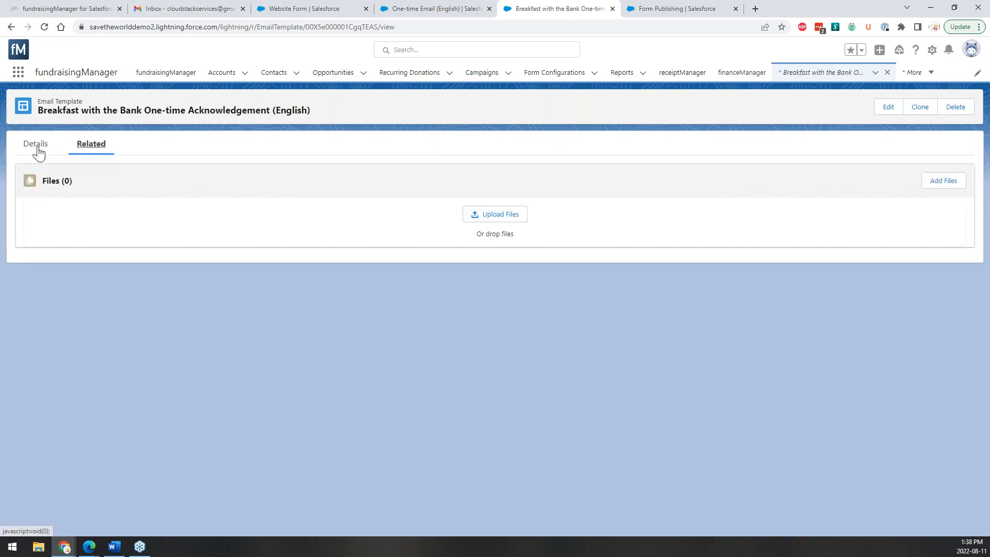
{"action": "left_click", "coordinate": [37, 147]}
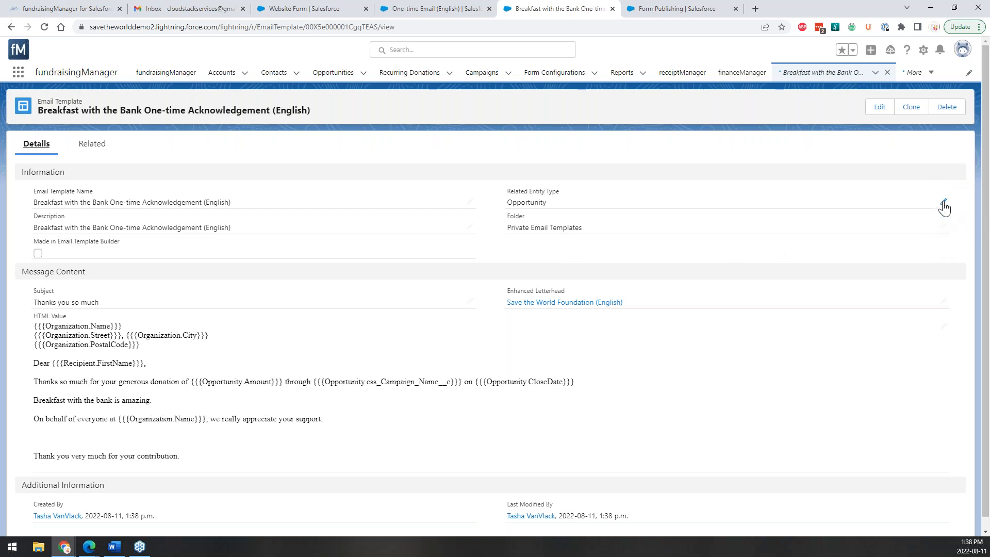
{"action": "left_click", "coordinate": [944, 202]}
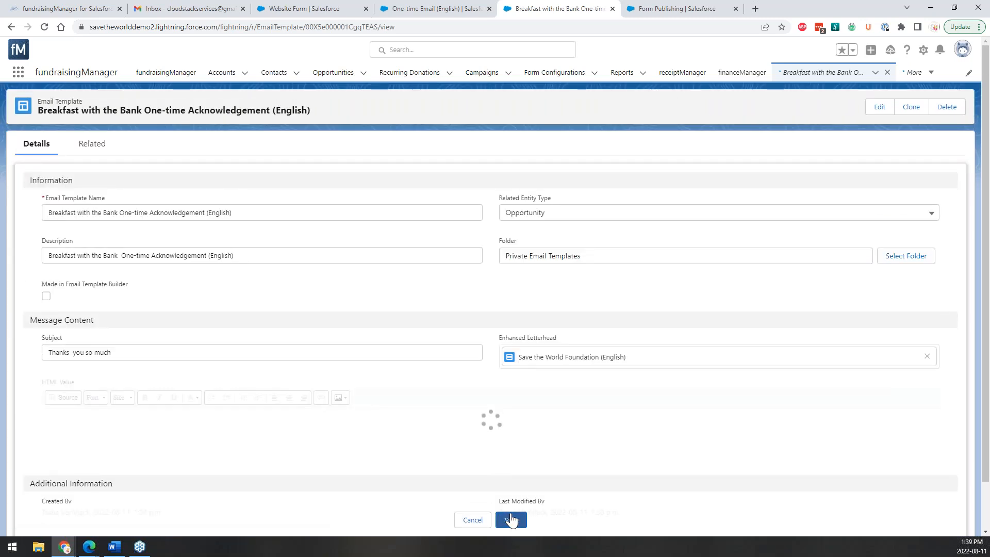
{"action": "left_click", "coordinate": [511, 519]}
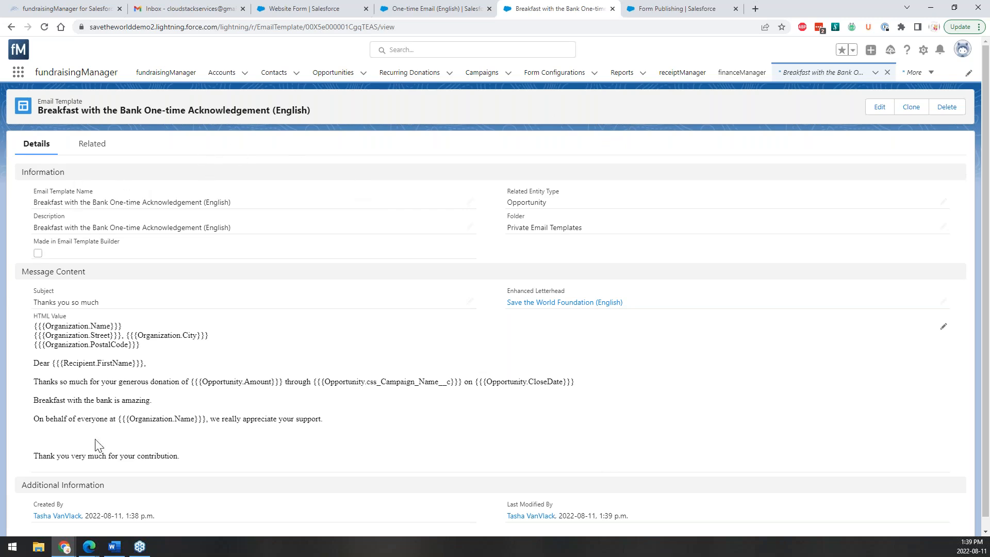
Copy the Breakfast with the Bank template's record ID from the URL and return to One-time Email (English).
{"action": "left_click_drag", "start_coordinate": [32, 110], "coordinate": [145, 114]}
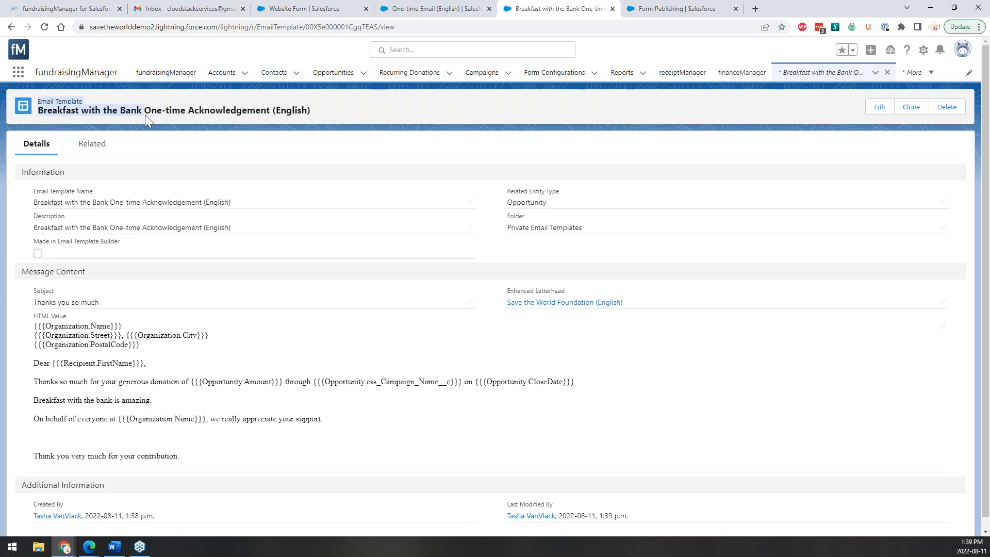
{"action": "left_click", "coordinate": [134, 113]}
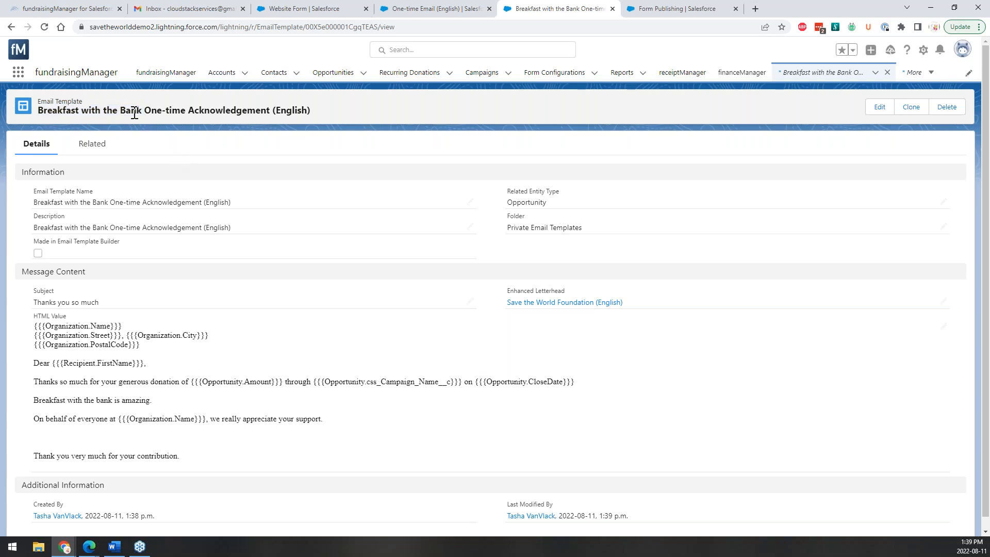
{"action": "left_click", "coordinate": [380, 27]}
{"action": "left_click", "coordinate": [402, 27]}
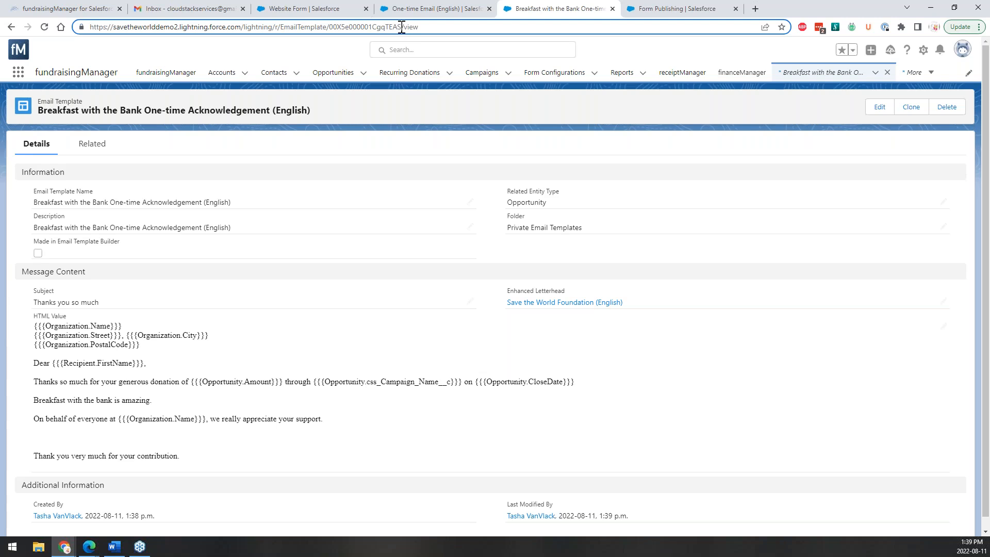
{"action": "left_click_drag", "start_coordinate": [402, 27], "coordinate": [332, 30]}
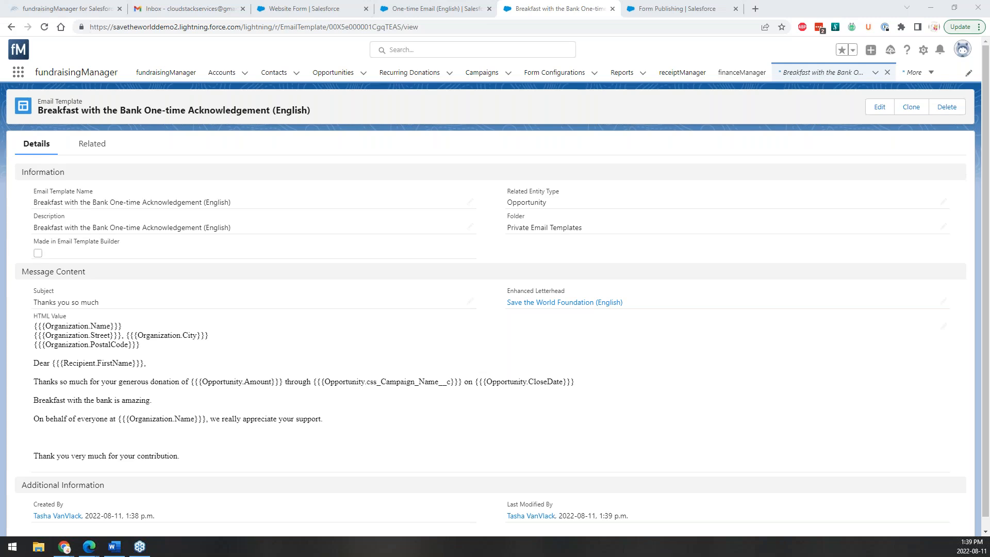
{"action": "left_click", "coordinate": [383, 27]}
{"action": "left_click_drag", "start_coordinate": [401, 26], "coordinate": [336, 27]}
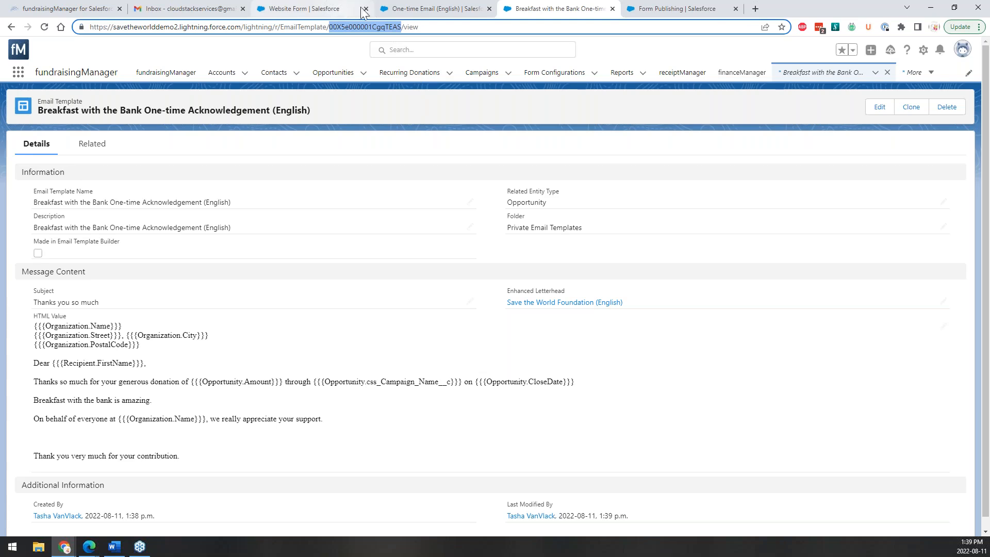
{"action": "left_click", "coordinate": [405, 9]}
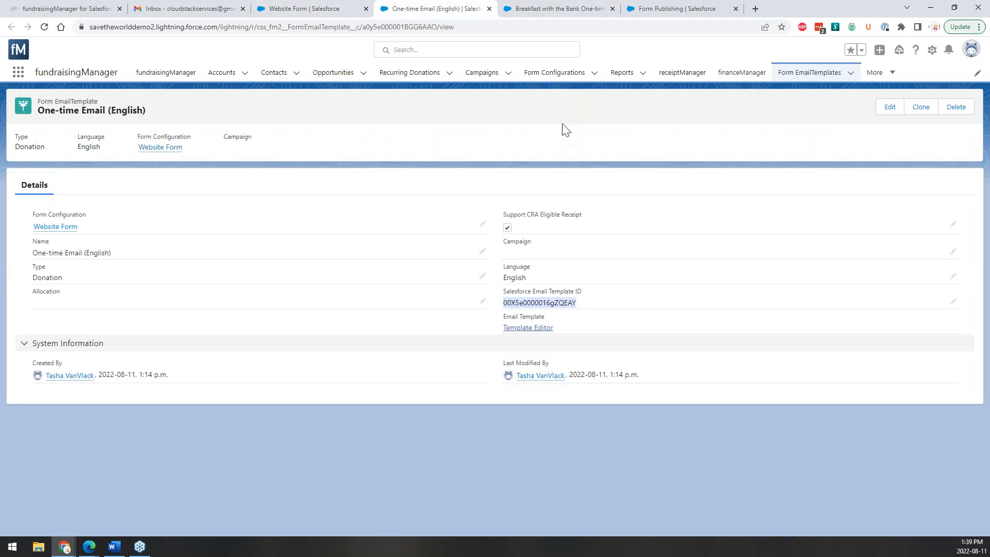
Paste 00X5e000001CgqTEAS as the One-time Email (English) Salesforce Email Template ID and save.
{"action": "left_click", "coordinate": [540, 10]}
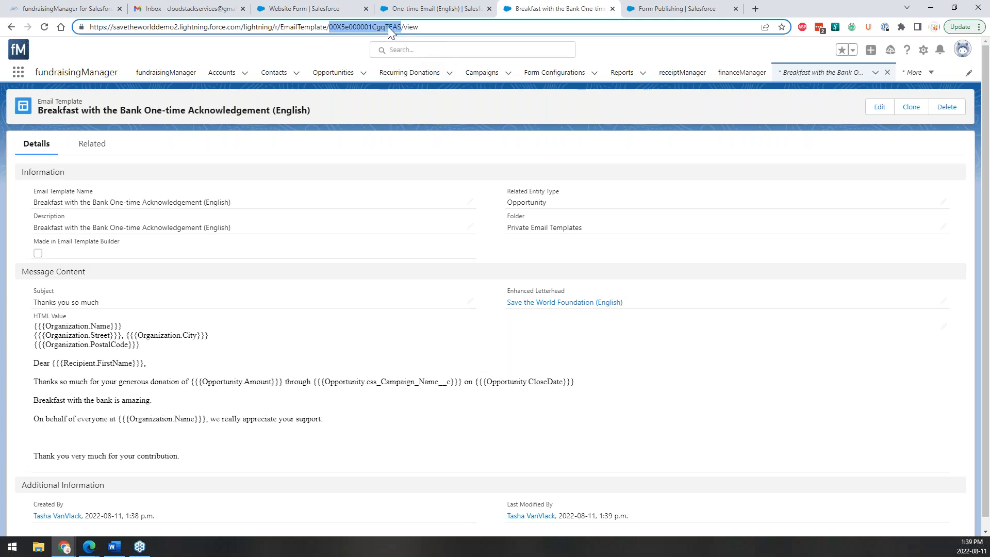
{"action": "left_click", "coordinate": [396, 9]}
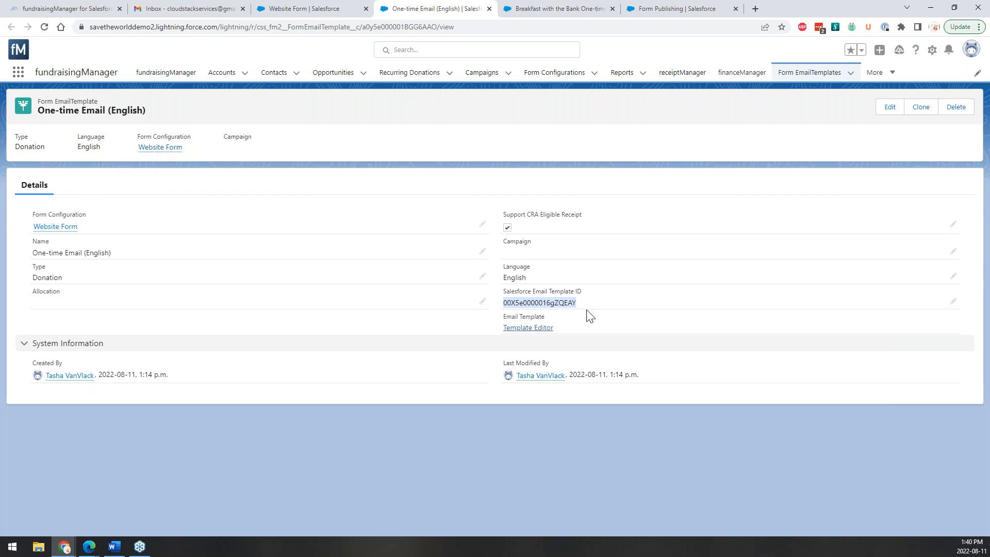
{"action": "left_click", "coordinate": [953, 302]}
{"action": "double_click", "coordinate": [551, 337]}
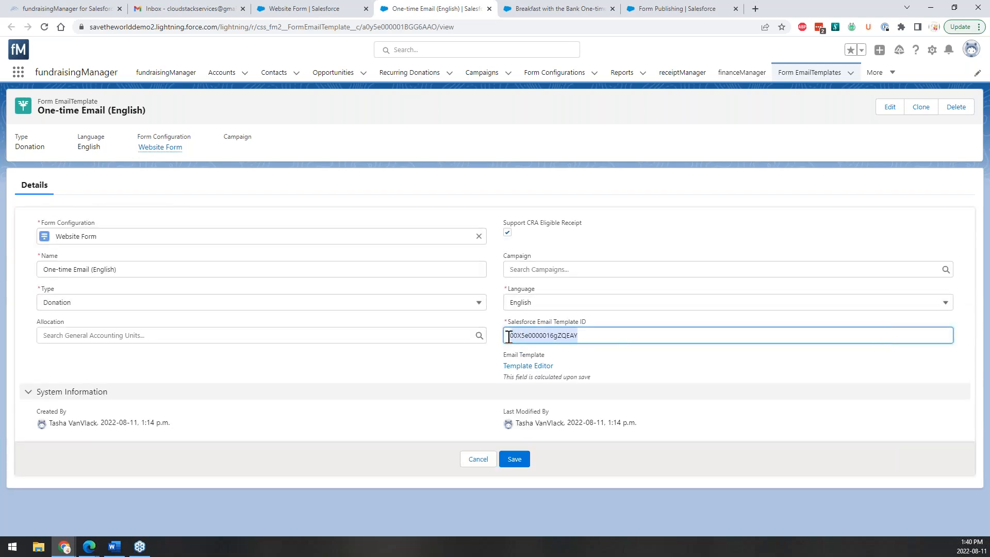
{"action": "type", "text": "00X5e000001CgqTEAS"}
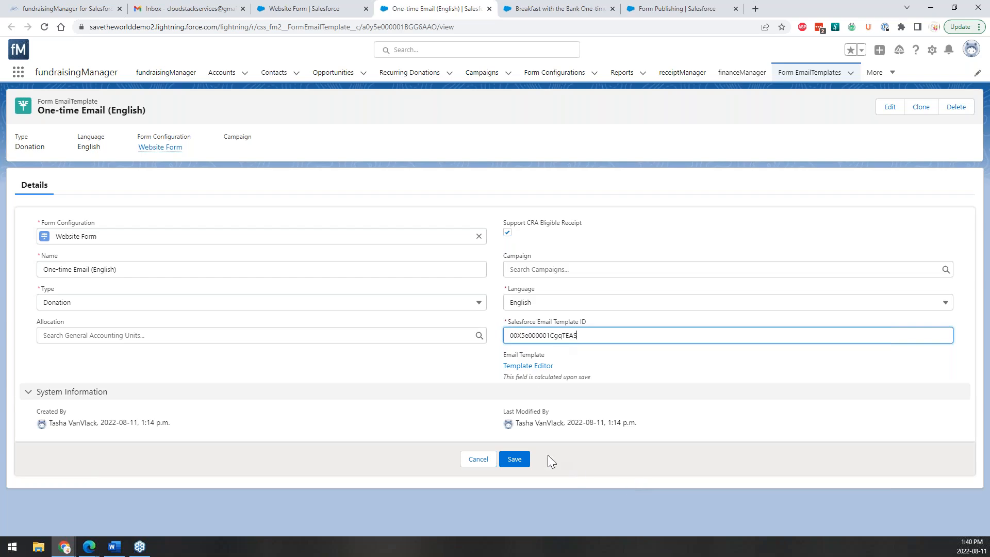
{"action": "left_click", "coordinate": [514, 458]}
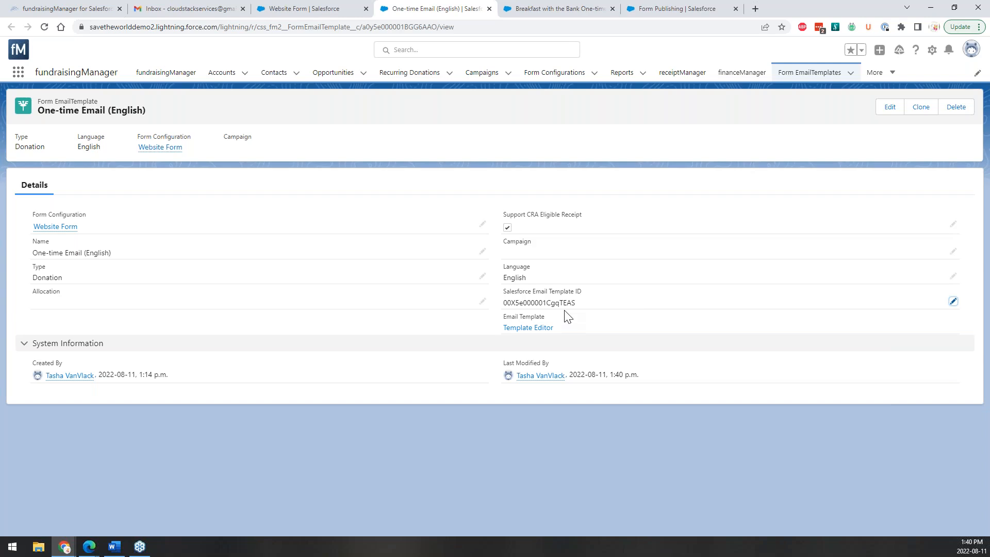
Open the Website Form's live donation URL from Form Publishing in a new tab.
{"action": "mouse_move", "coordinate": [71, 235]}
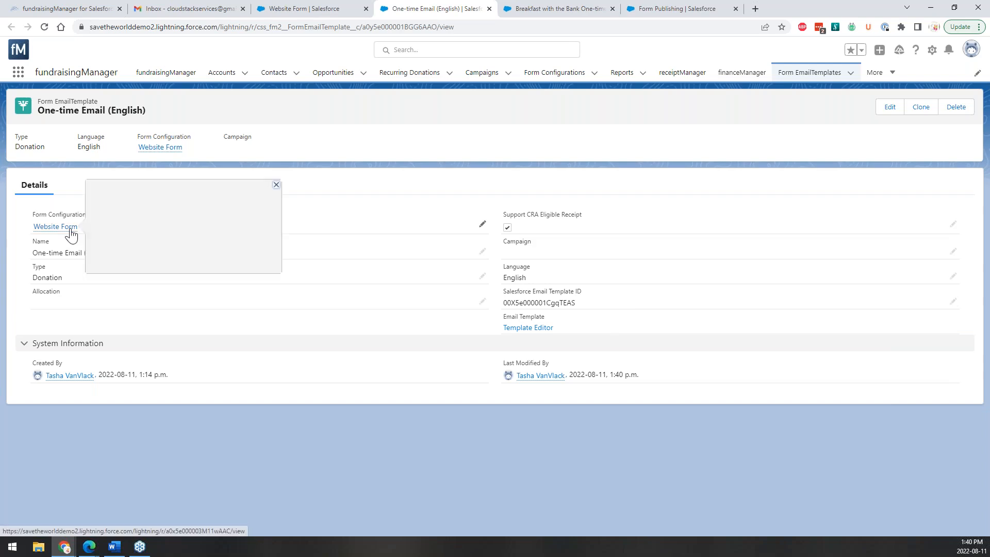
{"action": "left_click", "coordinate": [70, 230]}
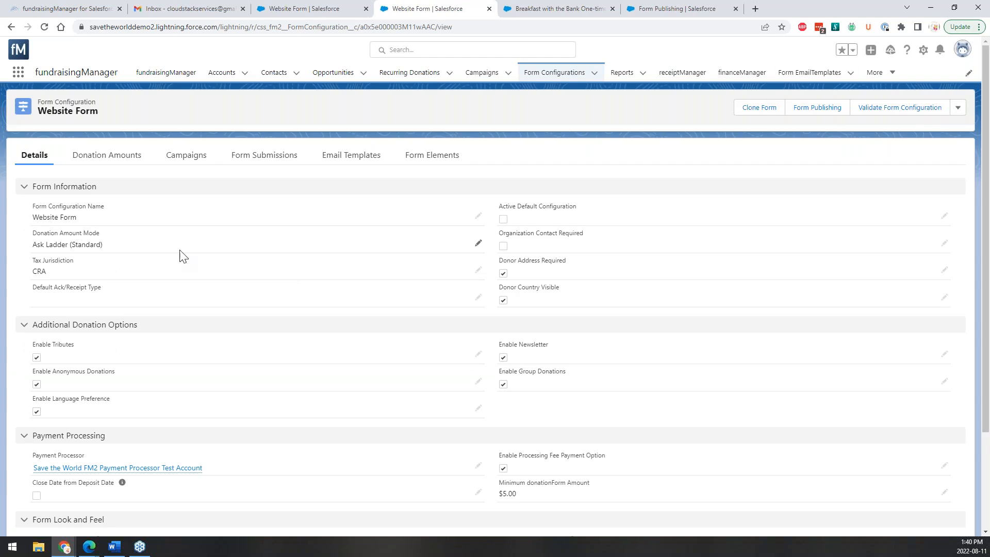
{"action": "left_click", "coordinate": [821, 110]}
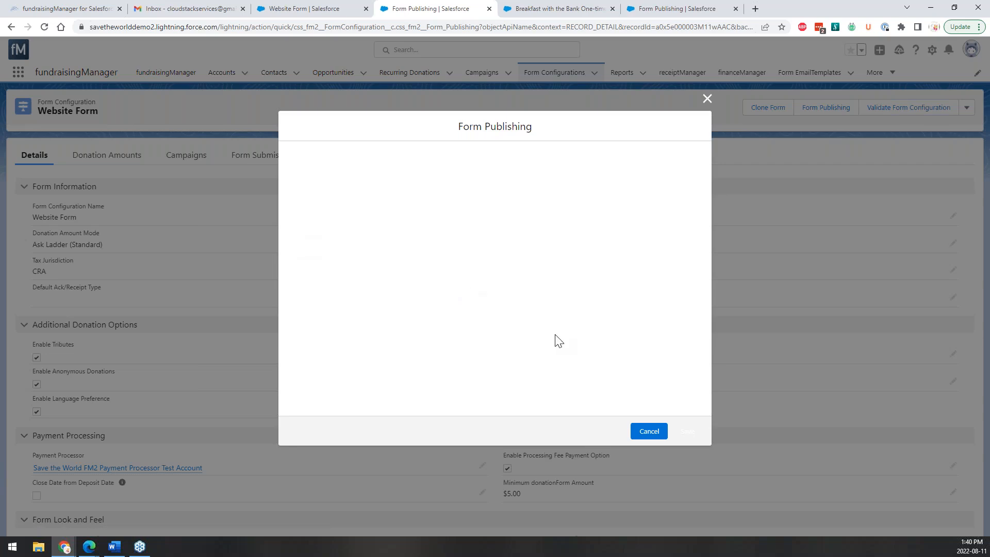
{"action": "left_click", "coordinate": [519, 187]}
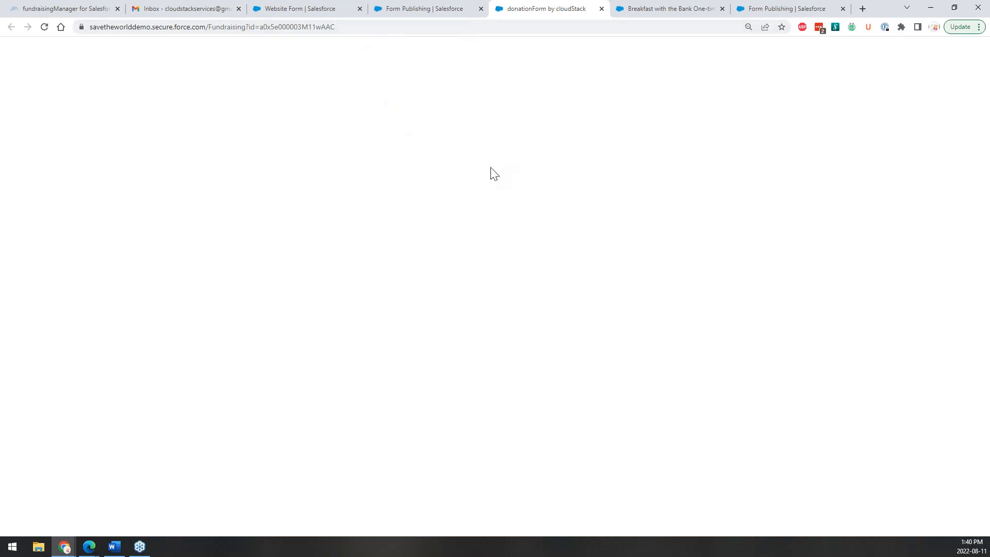
Choose a one-time $25 donation and continue to the donor details.
{"action": "left_click", "coordinate": [388, 58]}
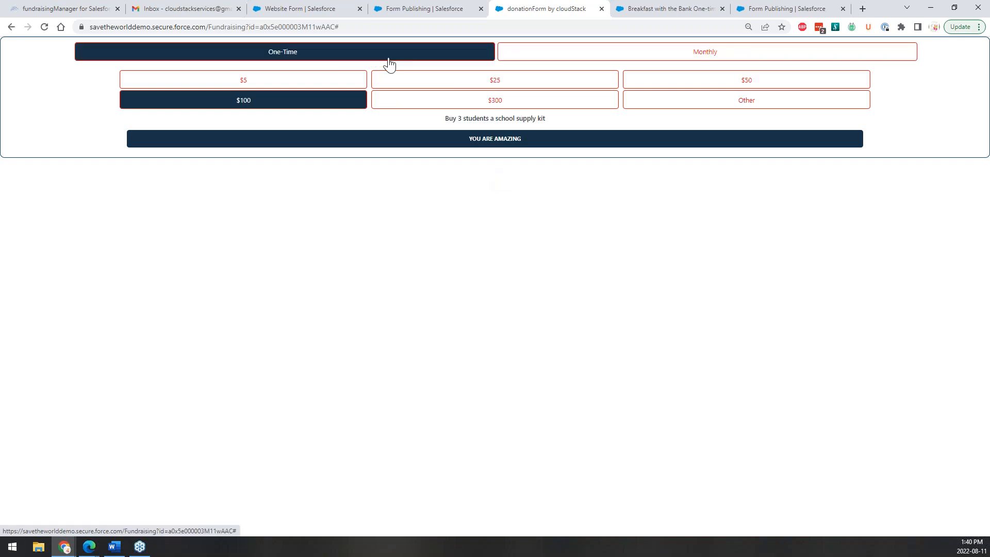
{"action": "left_click", "coordinate": [243, 84]}
{"action": "left_click", "coordinate": [464, 84]}
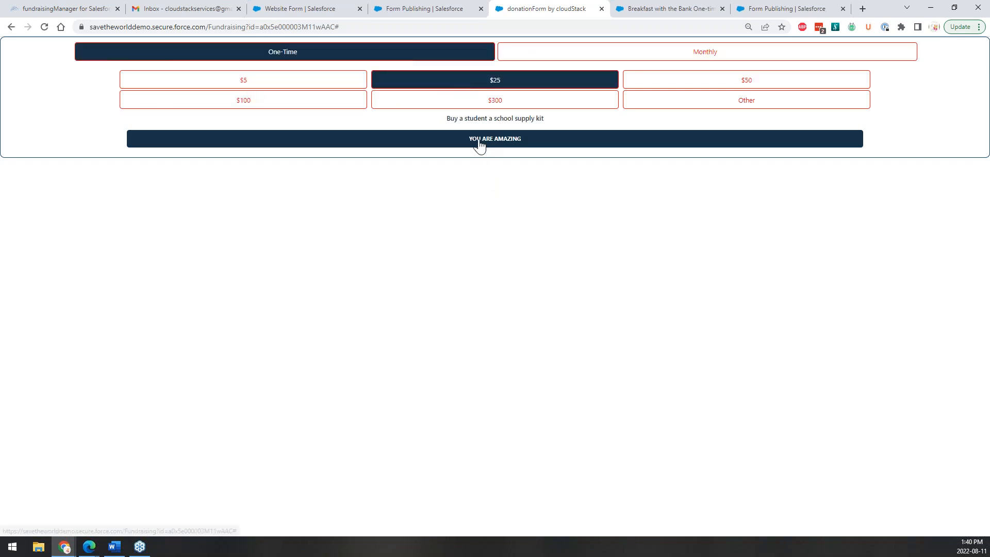
{"action": "left_click", "coordinate": [479, 144]}
{"action": "left_click", "coordinate": [666, 148]}
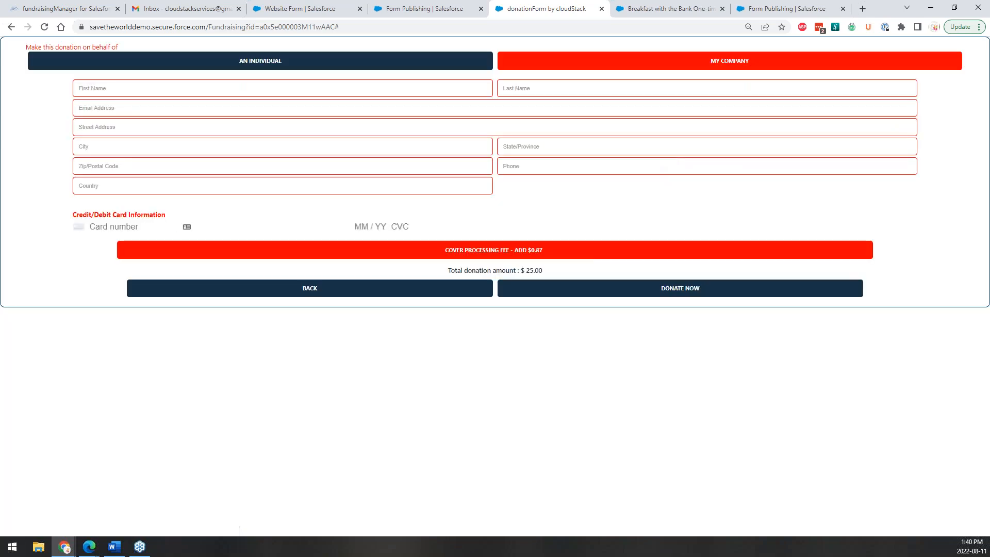
Enter the donor's first name, last name and e-mail address.
{"action": "left_click", "coordinate": [240, 90]}
{"action": "type", "text": "ta"}
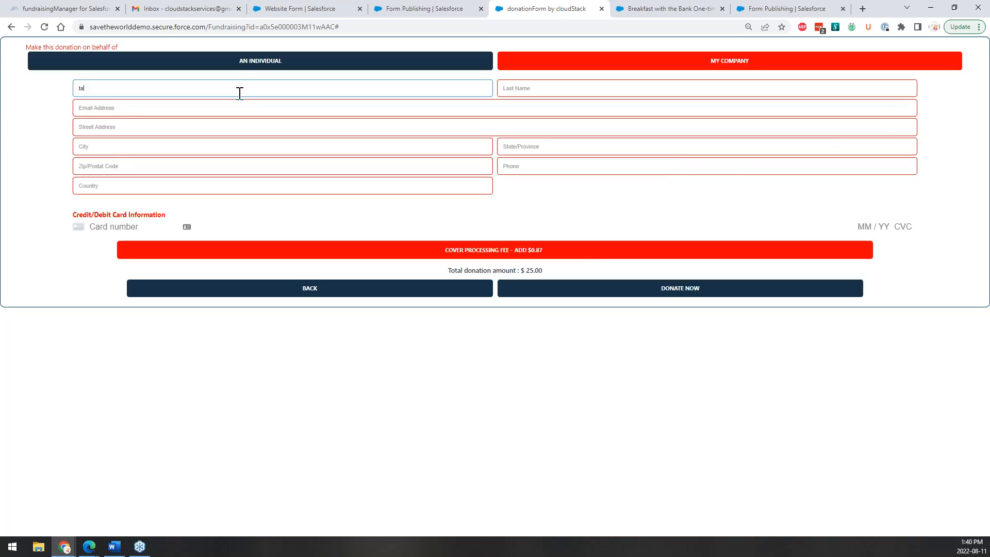
{"action": "key", "text": "BackSpace"}
{"action": "key", "text": "BackSpace"}
{"action": "key", "text": "Tab"}
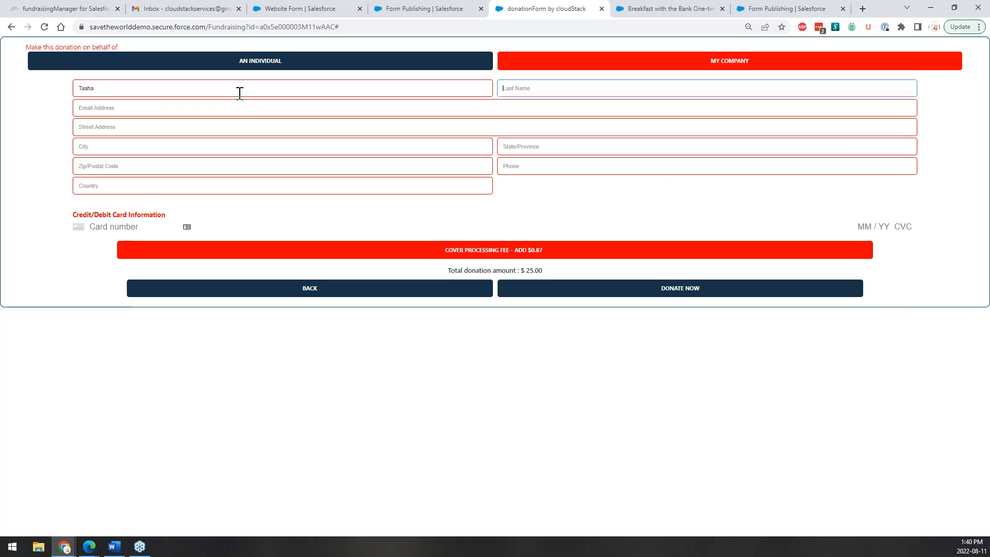
{"action": "key", "text": "Tab"}
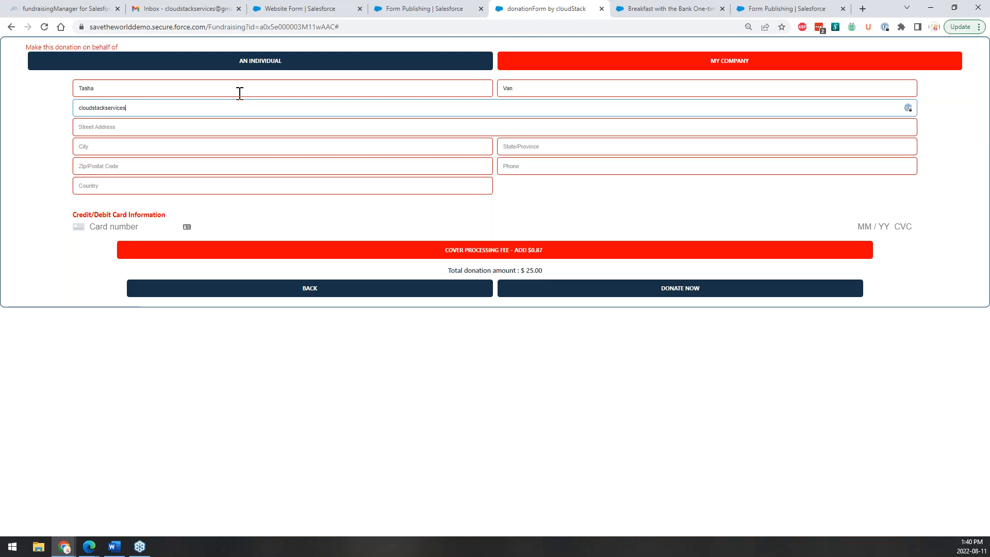
{"action": "key", "text": "Tab"}
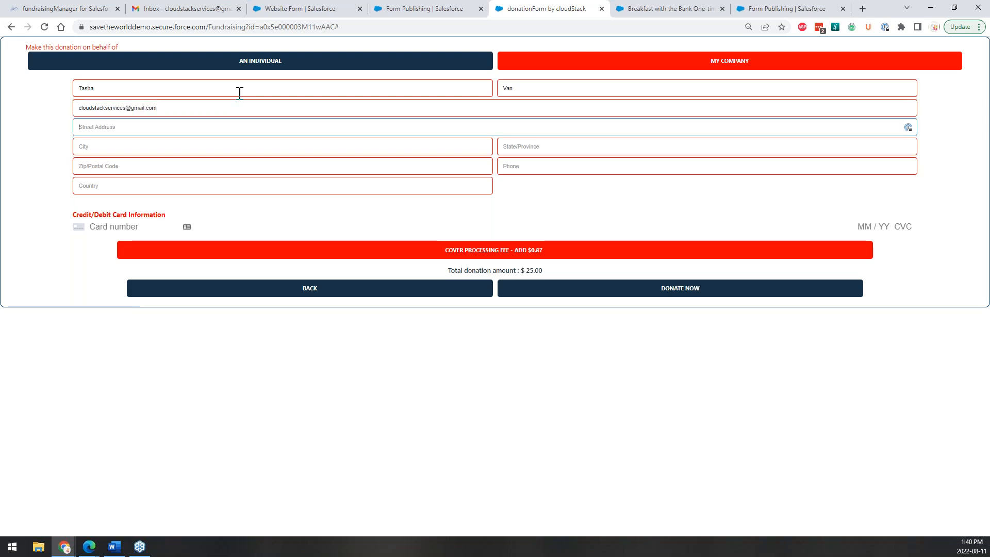
{"action": "type", "text": "t\tt\tt\tt\tt\tt"}
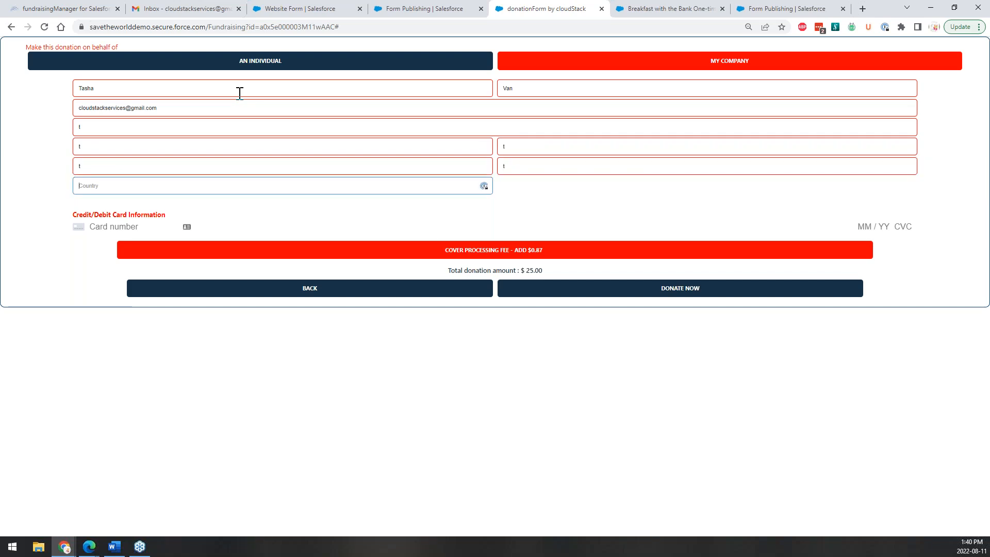
{"action": "left_click", "coordinate": [256, 231]}
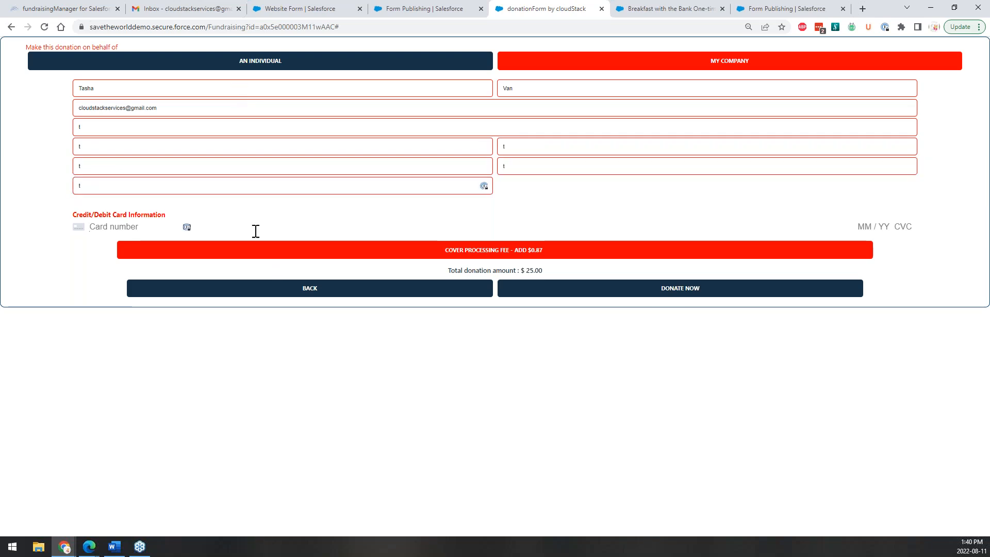
{"action": "type", "text": "4242 4242 4242 424"}
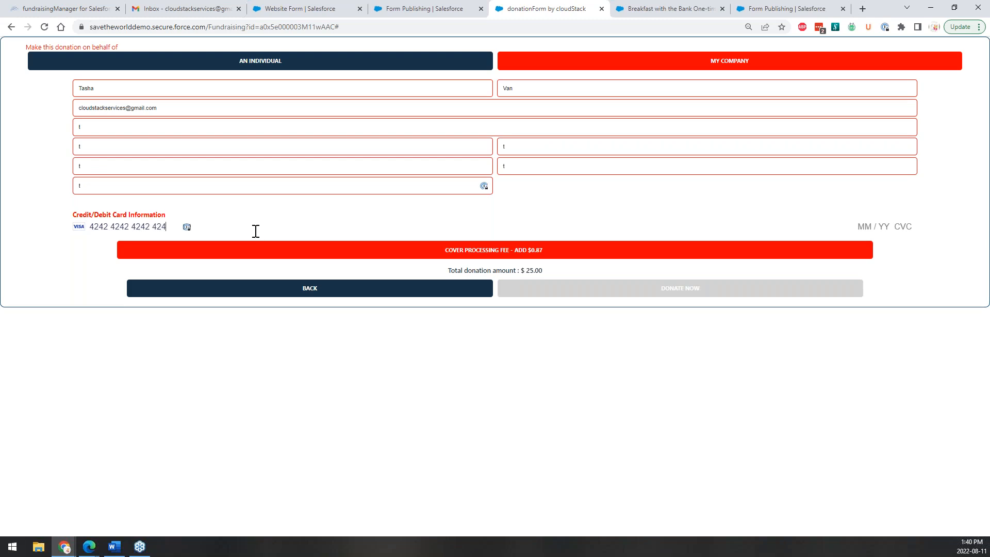
{"action": "type", "text": "2 04 / 24 242"}
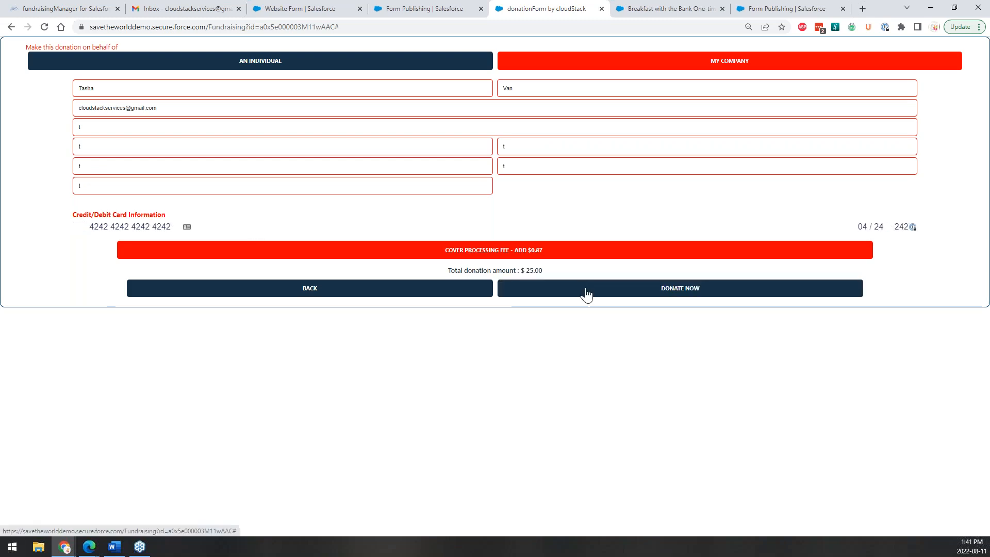
{"action": "left_click", "coordinate": [586, 293]}
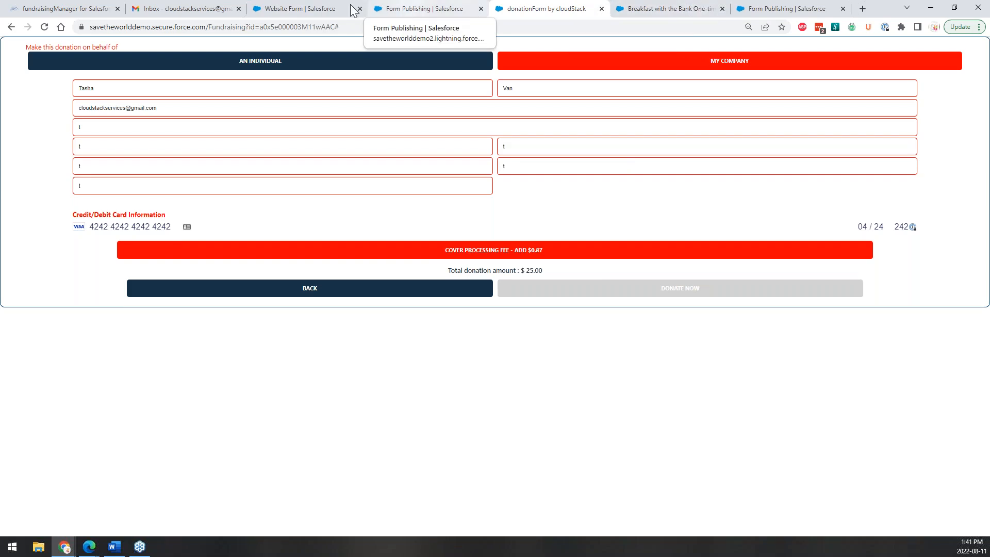
Edit the Website Form configuration and save its name as 'Breakfast with the Bank Form'.
{"action": "left_click", "coordinate": [412, 9]}
{"action": "left_click", "coordinate": [301, 9]}
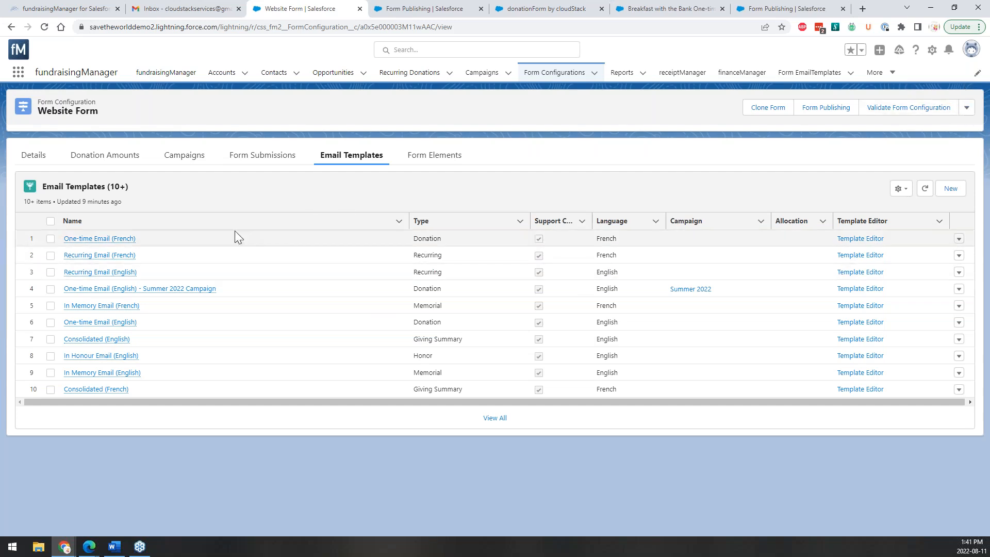
{"action": "left_click", "coordinate": [202, 225]}
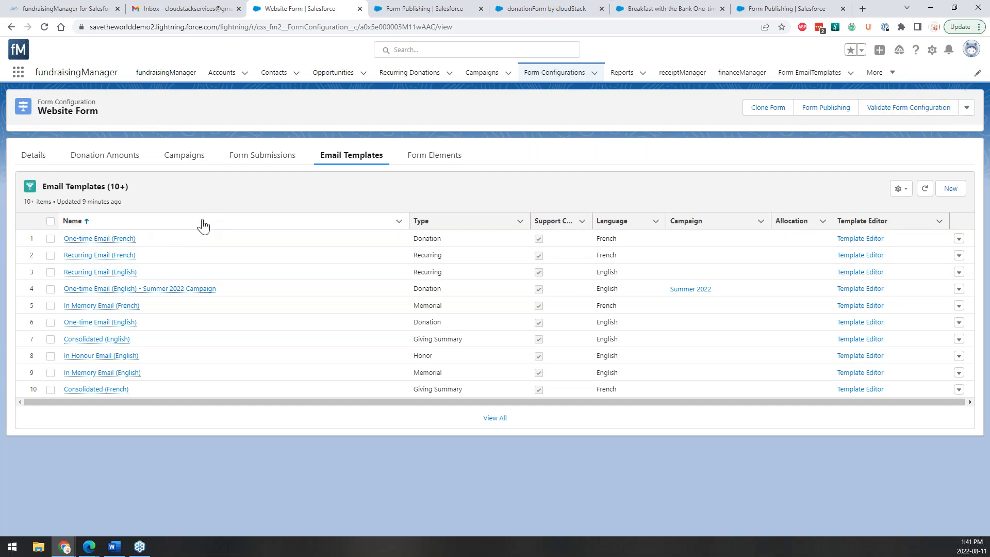
{"action": "left_click", "coordinate": [966, 109]}
{"action": "left_click", "coordinate": [938, 128]}
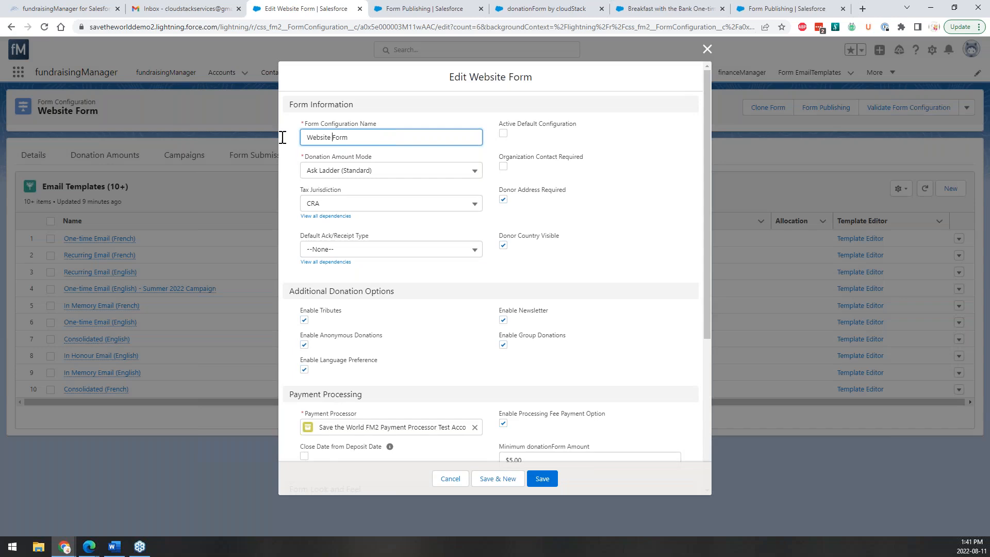
{"action": "double_click", "coordinate": [315, 137]}
{"action": "type", "text": "Breakfast with the Bank"}
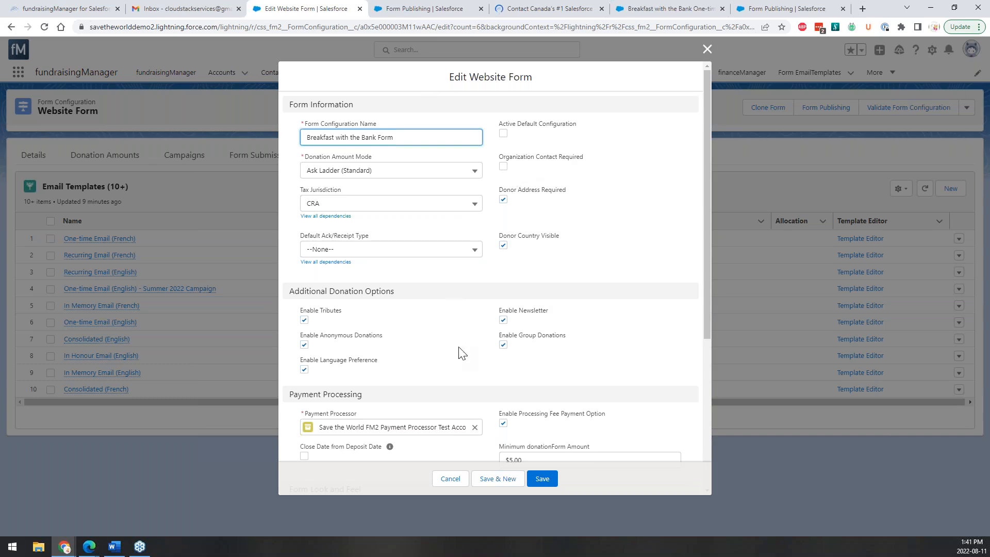
{"action": "key", "text": "Return"}
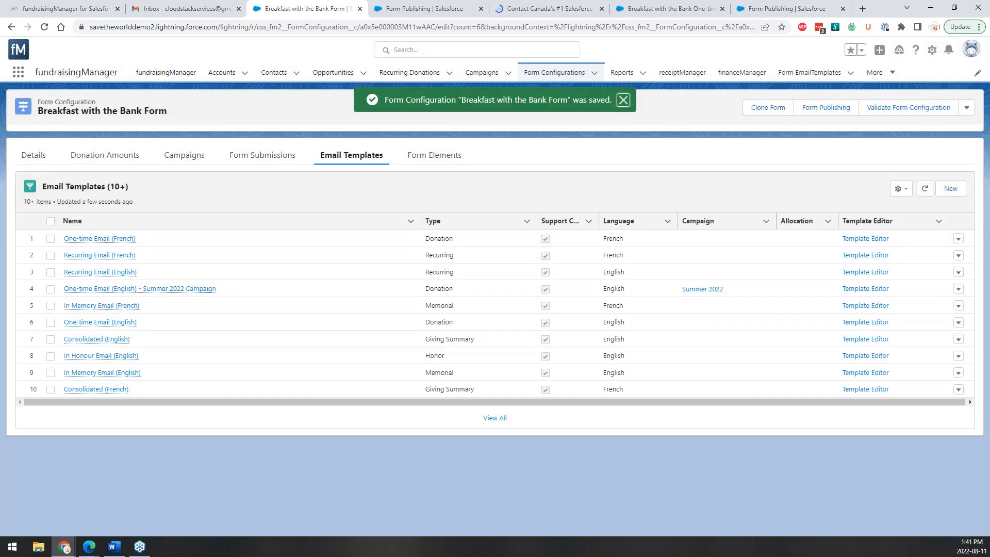
Reload the inbox for the receipt, then return to the Breakfast with the Bank Form's Email Templates list.
{"action": "mouse_move", "coordinate": [100, 323]}
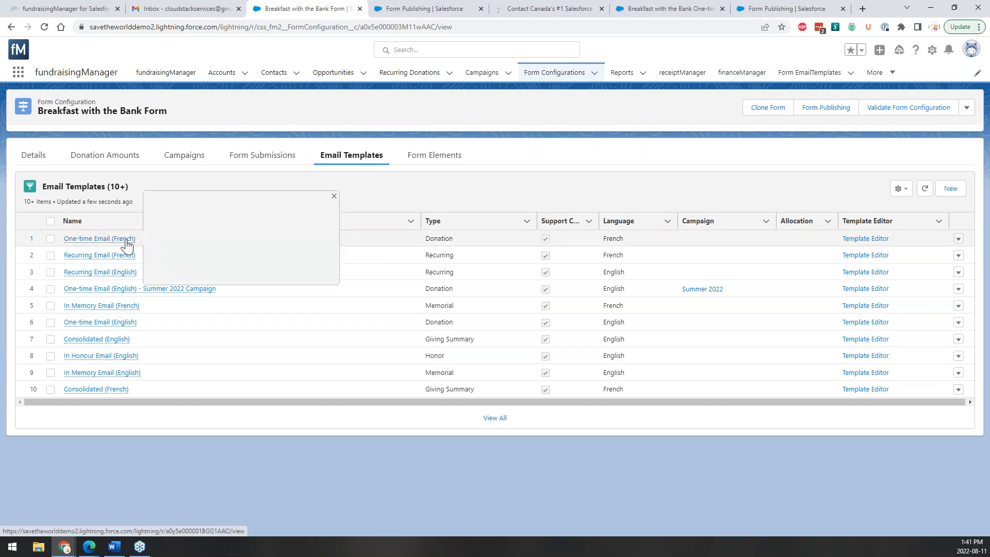
{"action": "mouse_move", "coordinate": [126, 259]}
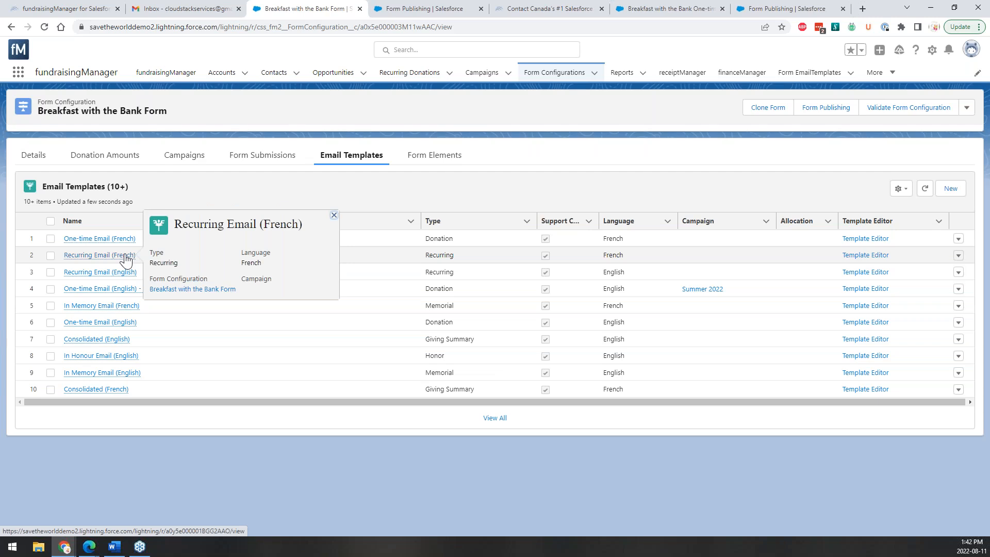
{"action": "left_click", "coordinate": [196, 9]}
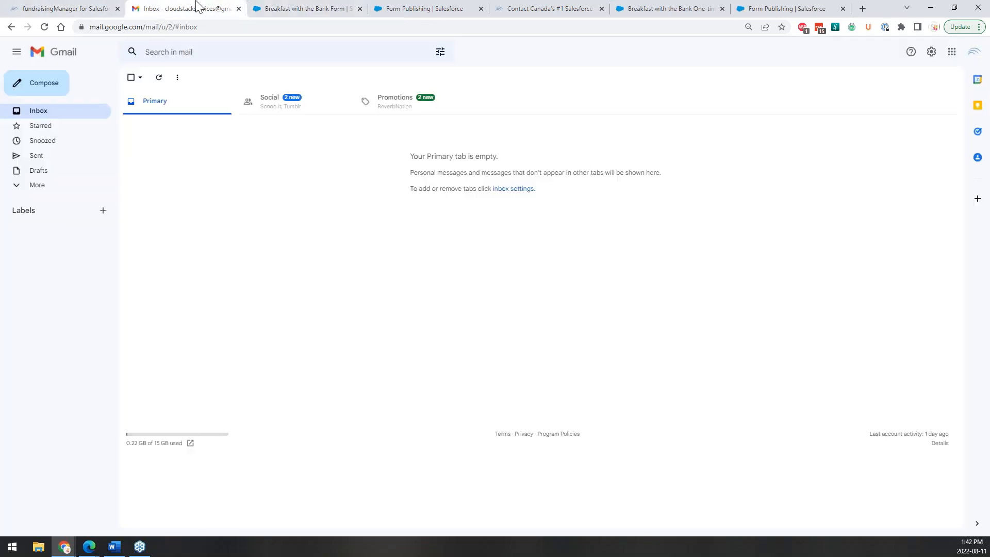
{"action": "left_click", "coordinate": [44, 27]}
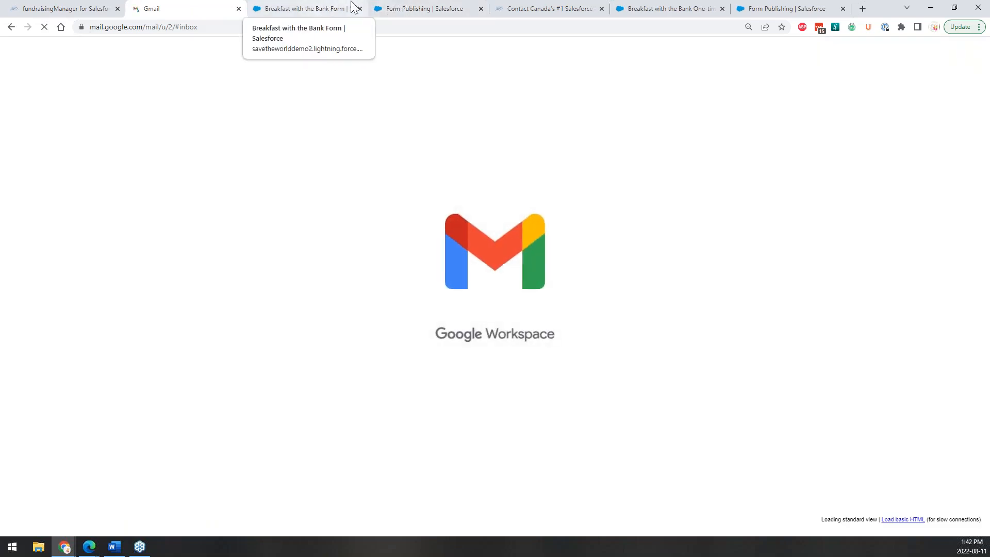
{"action": "left_click", "coordinate": [397, 8]}
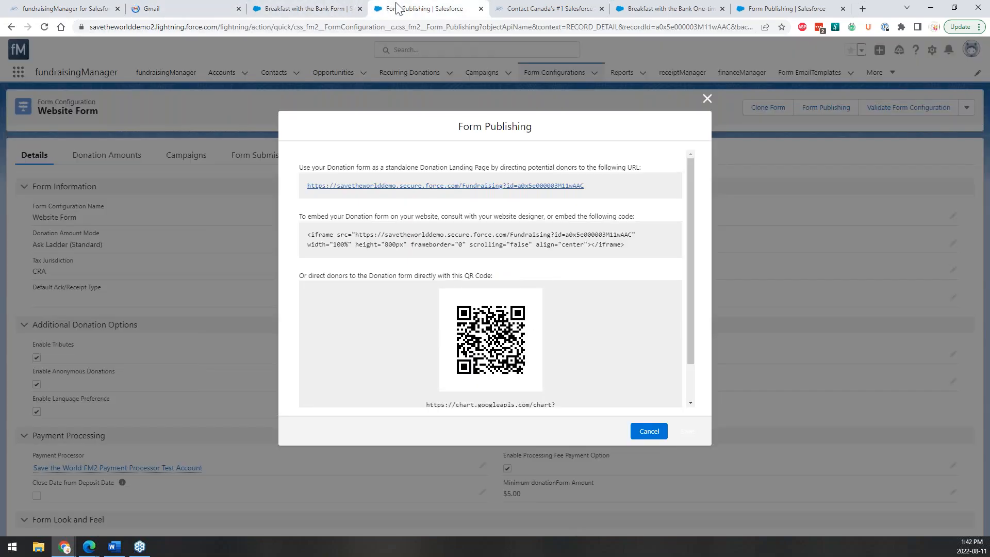
{"action": "left_click", "coordinate": [314, 12]}
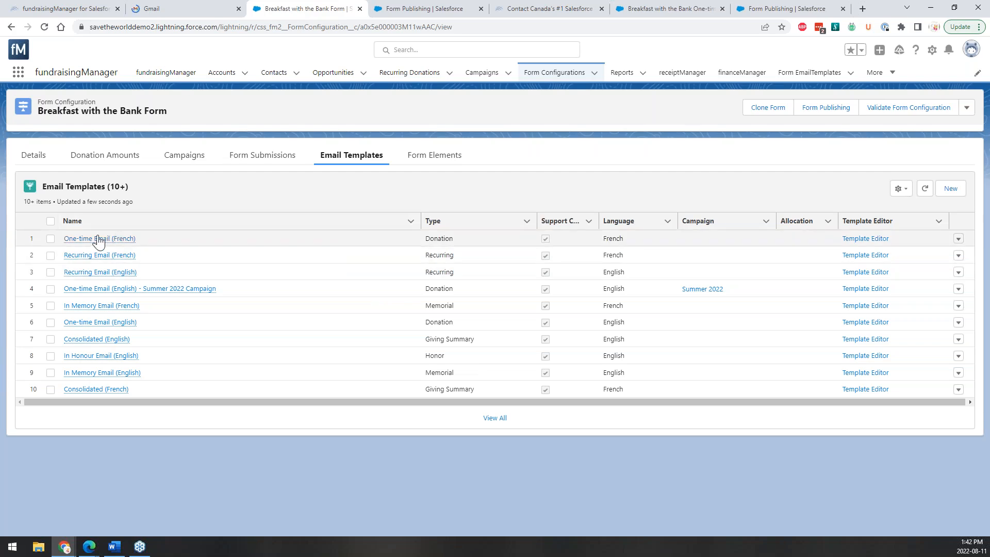
{"action": "mouse_move", "coordinate": [98, 239]}
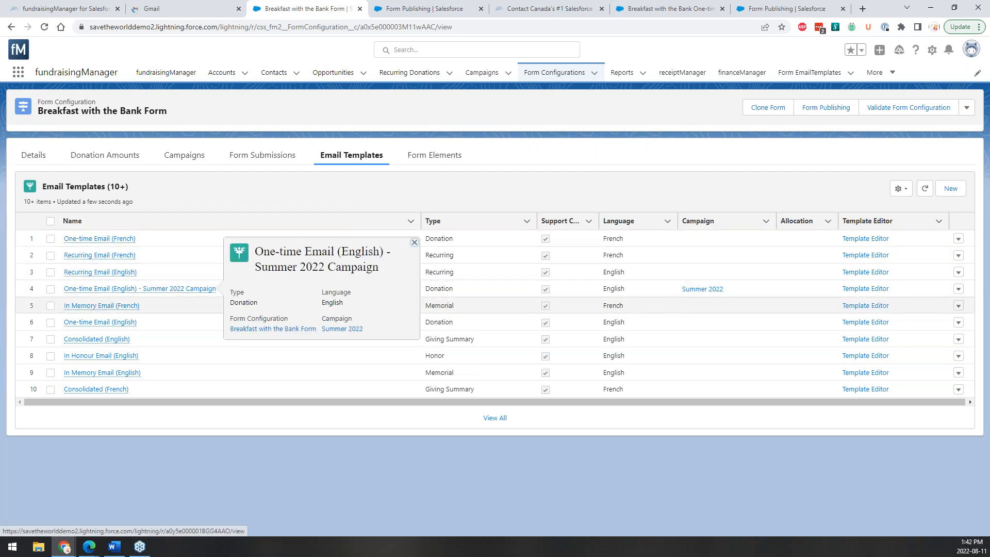
Open the 'Thanks you so much' receipt in Gmail and confirm it contains 'Breakfast with the bank is amazing.'.
{"action": "left_click", "coordinate": [171, 10]}
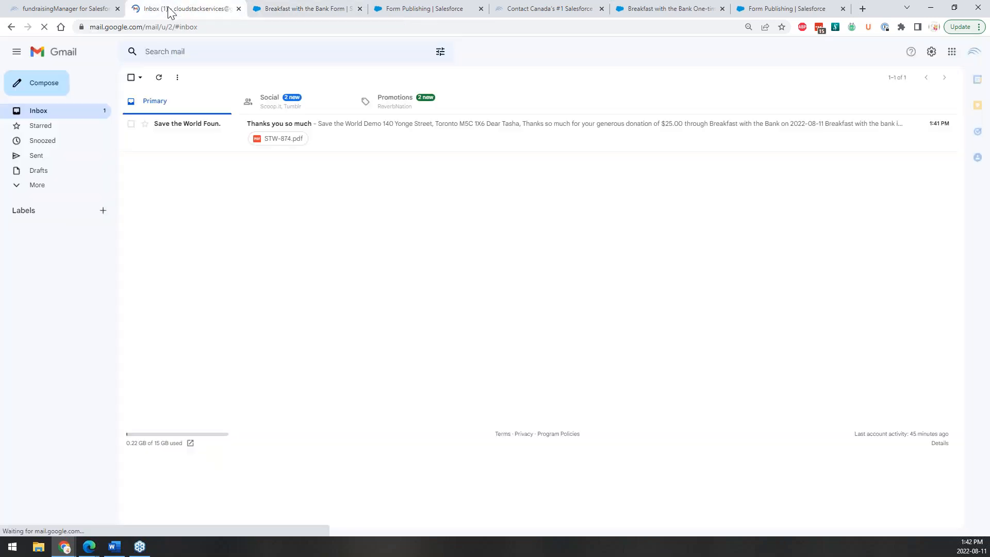
{"action": "left_click", "coordinate": [197, 137]}
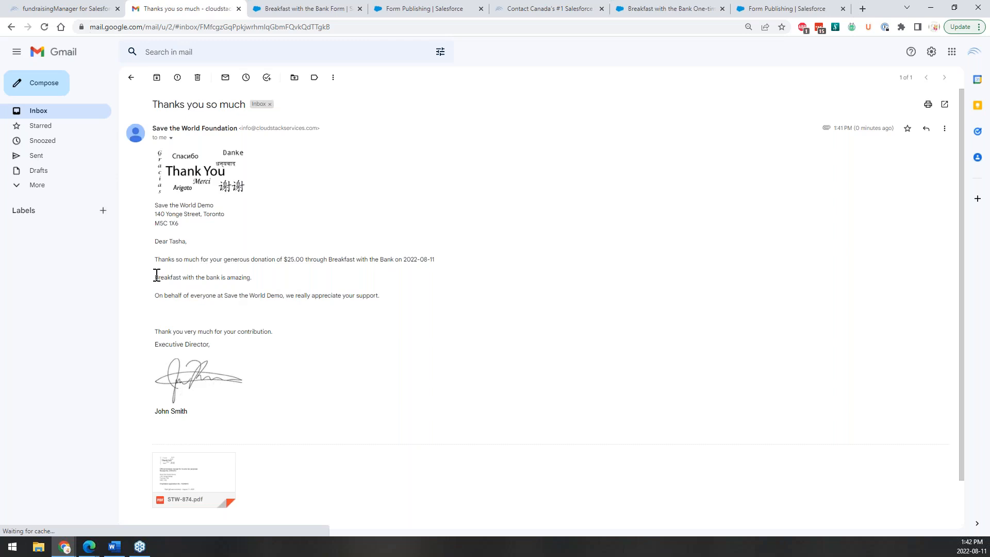
{"action": "triple_click", "coordinate": [221, 277]}
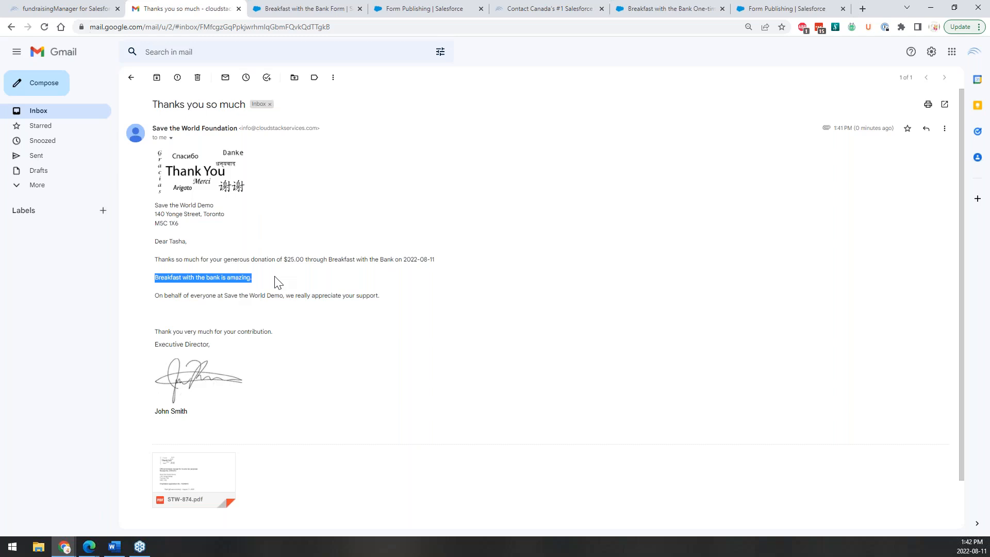
{"action": "scroll", "coordinate": [504, 342], "scroll_direction": "down", "scroll_amount": 1}
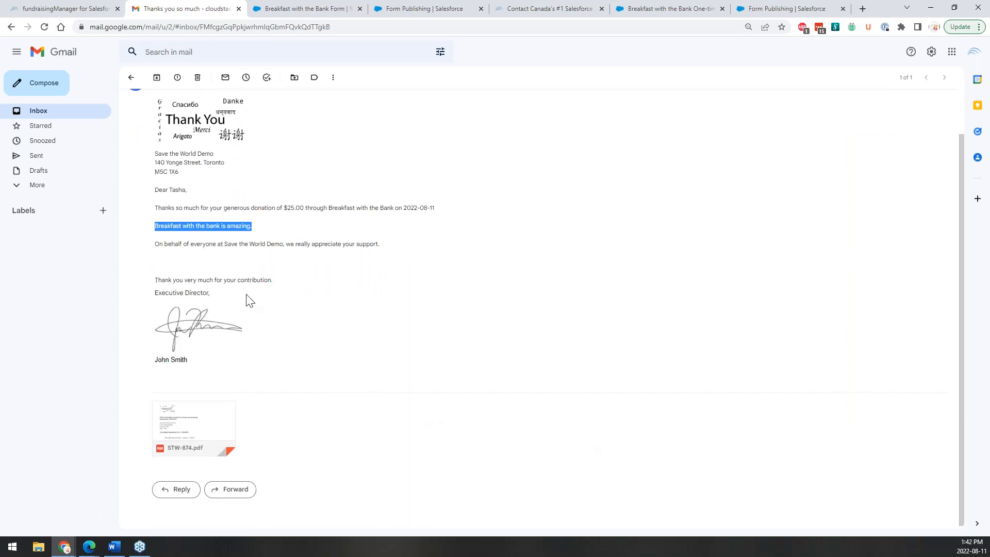
{"action": "scroll", "coordinate": [250, 300], "scroll_direction": "up", "scroll_amount": 1}
{"action": "left_click", "coordinate": [304, 8]}
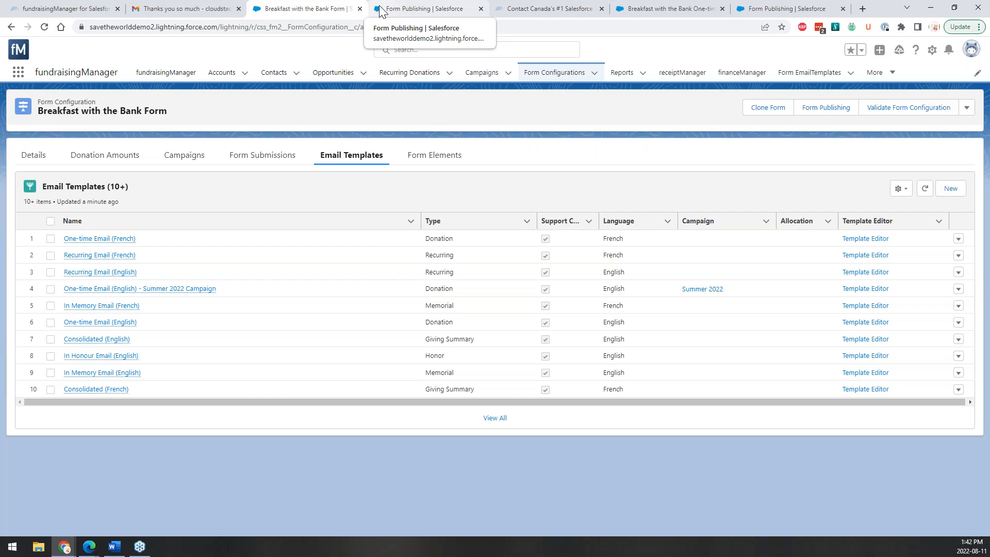
Close the Form Publishing dialog and the cloudStack contact tab, then return to the Breakfast with the Bank Form.
{"action": "left_click", "coordinate": [381, 9]}
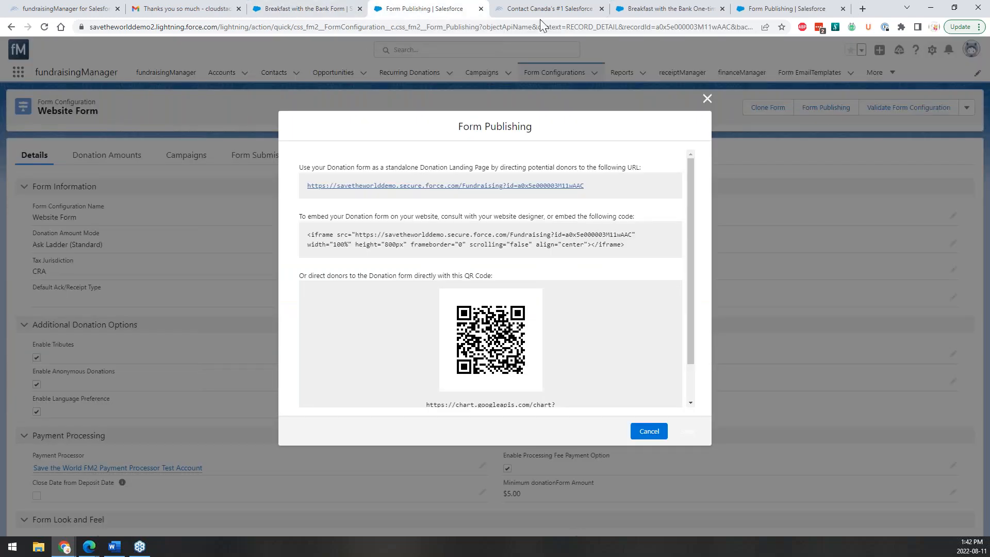
{"action": "left_click", "coordinate": [707, 98]}
{"action": "left_click", "coordinate": [590, 9]}
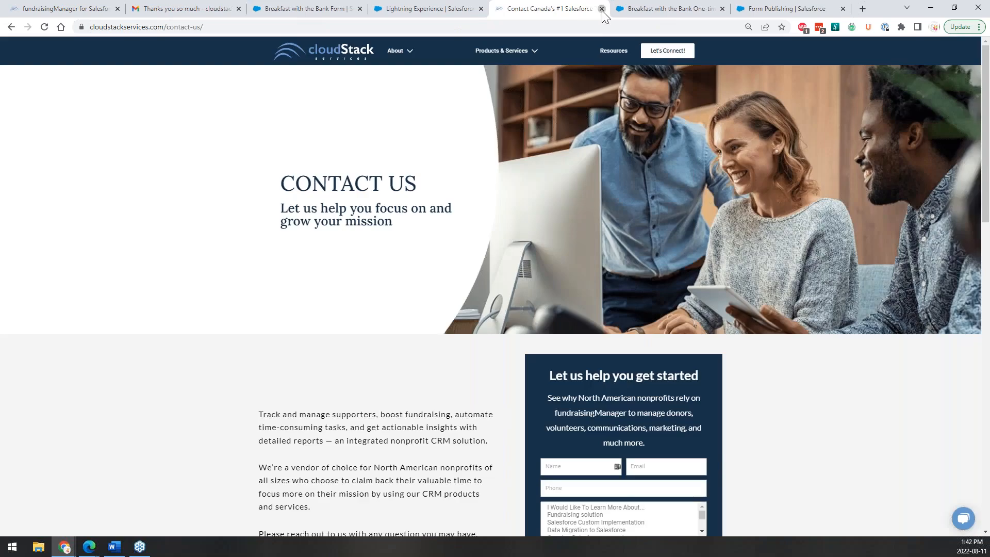
{"action": "left_click", "coordinate": [602, 10]}
{"action": "left_click", "coordinate": [553, 11]}
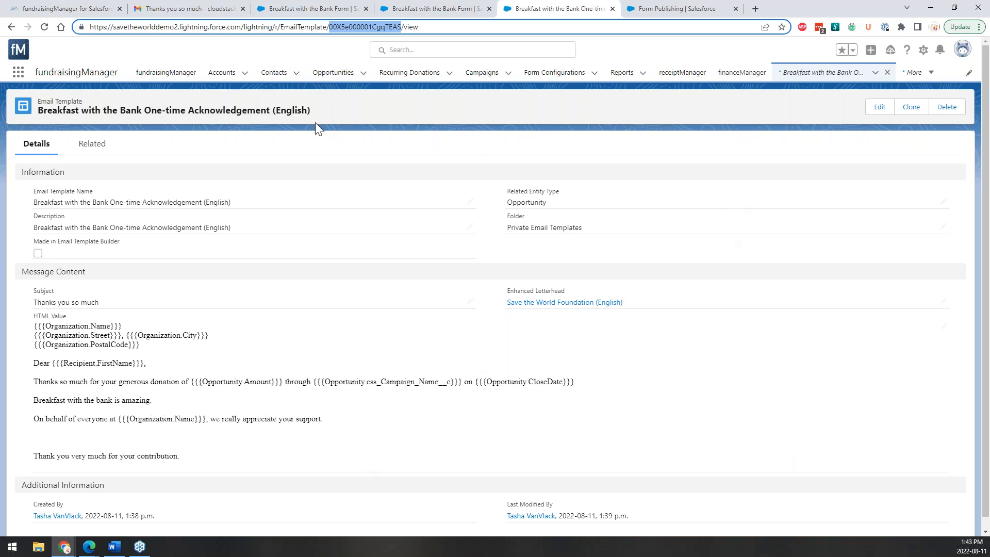
{"action": "left_click", "coordinate": [264, 7]}
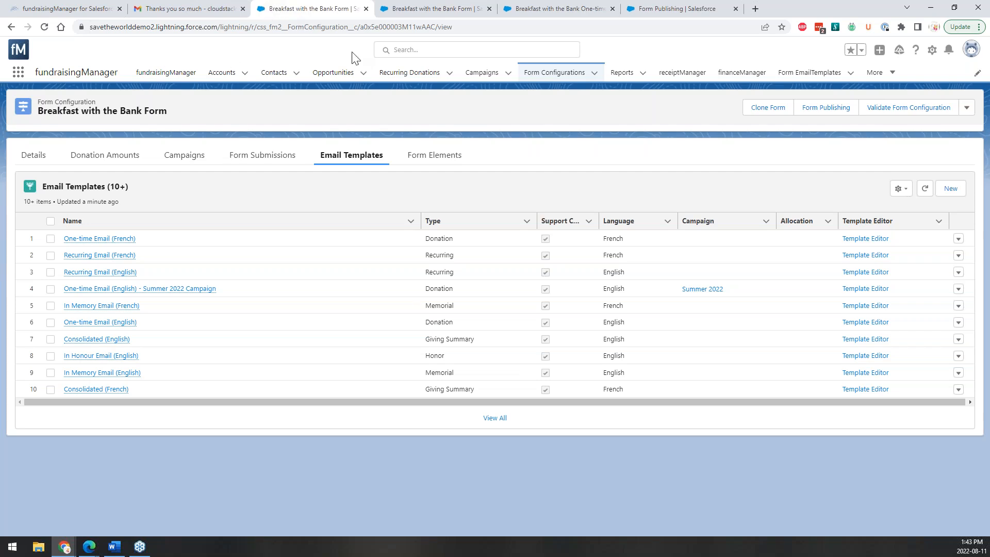
From All Donations, open the newest $25.00 donation dated 2022-08-11.
{"action": "left_click", "coordinate": [334, 74]}
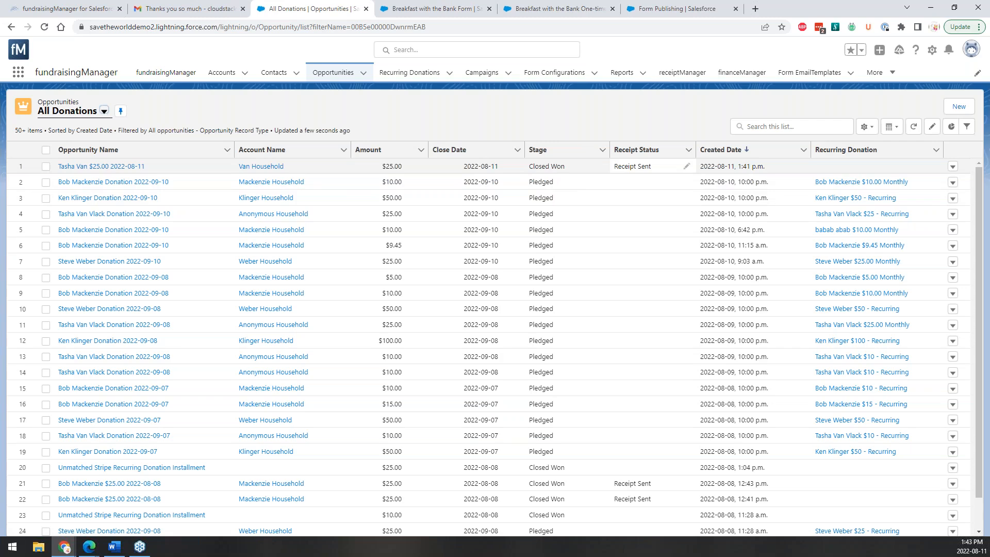
{"action": "left_click", "coordinate": [102, 166]}
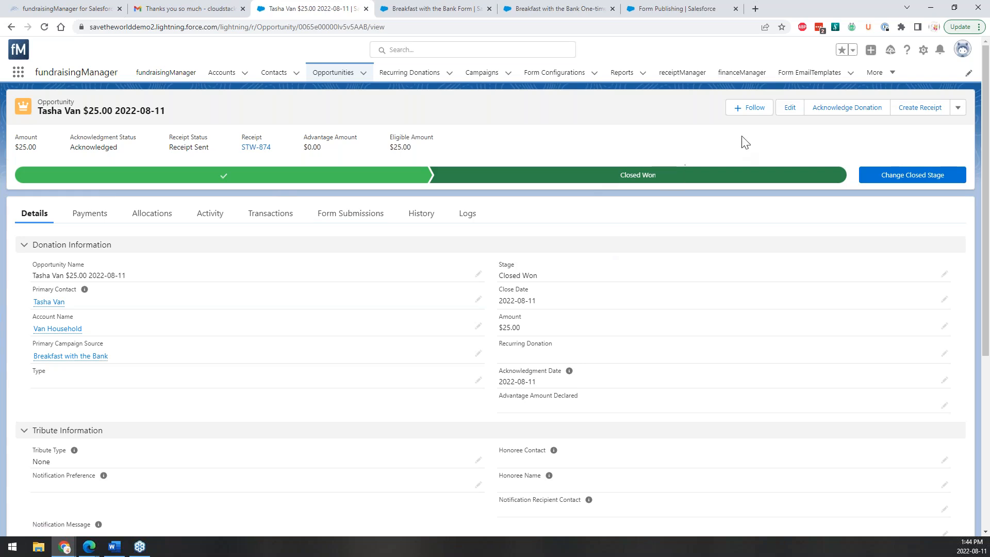
{"action": "left_click", "coordinate": [877, 107]}
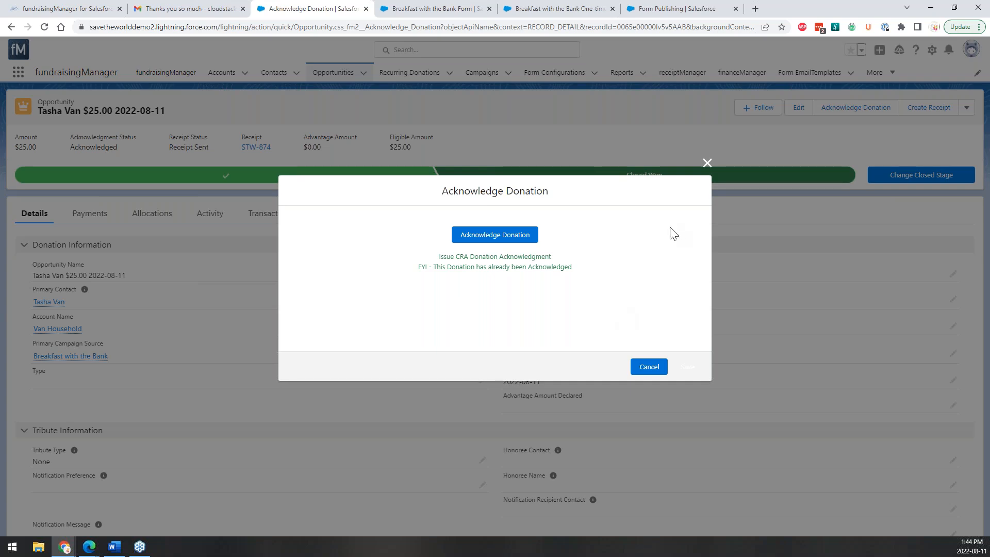
{"action": "left_click", "coordinate": [707, 164]}
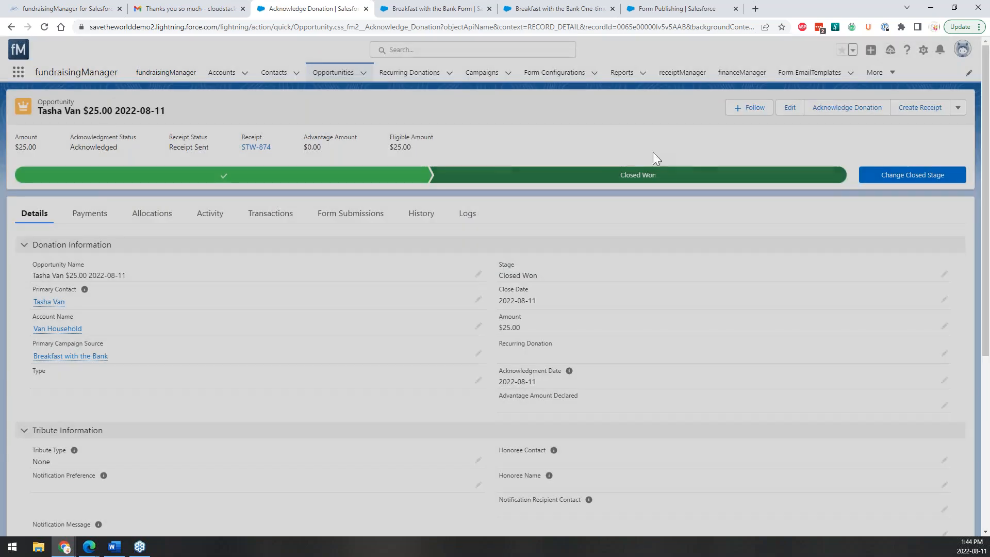
{"action": "left_click", "coordinate": [943, 111]}
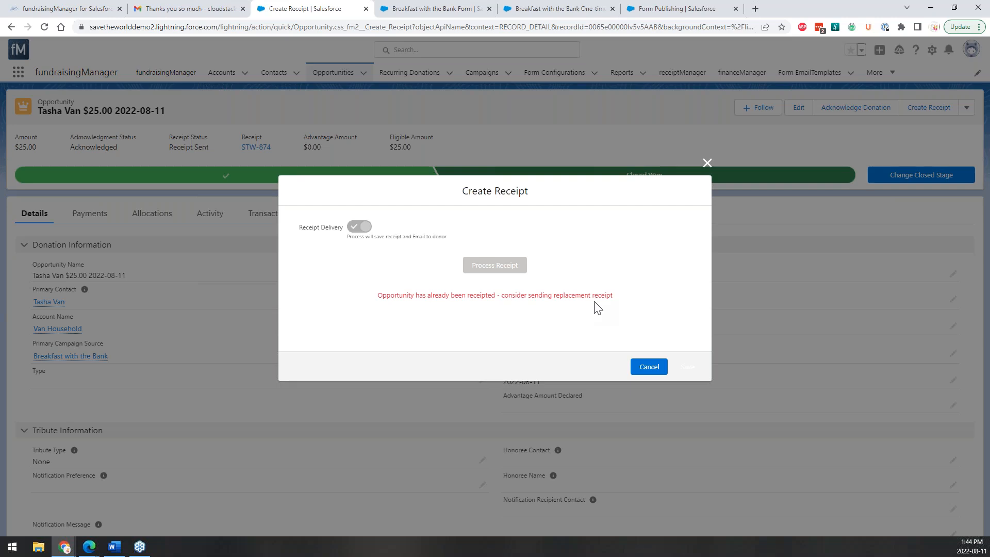
{"action": "left_click", "coordinate": [707, 163]}
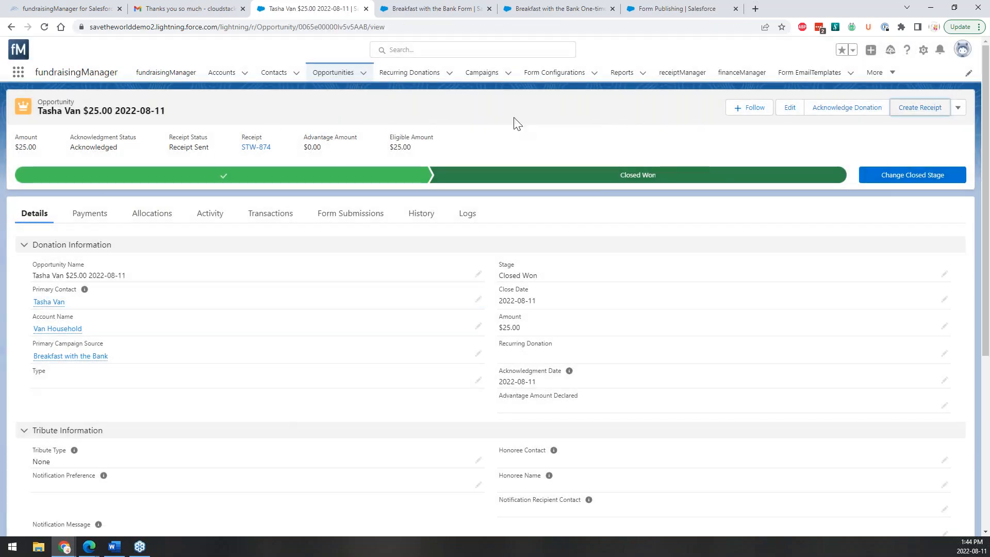
Open receipt STW-874 and check its linked donation, STW-874.pdf file and detail fields.
{"action": "left_click", "coordinate": [263, 151]}
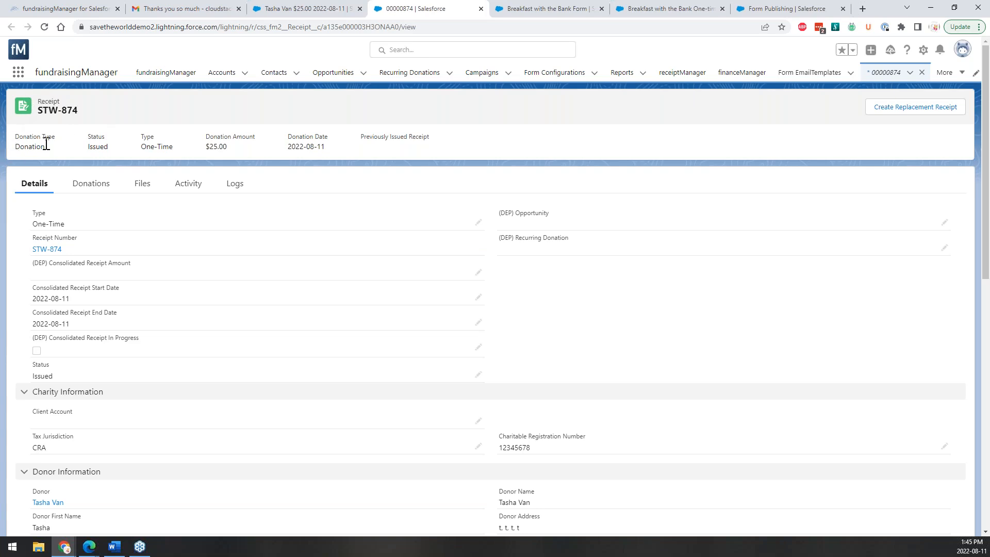
{"action": "left_click", "coordinate": [79, 191]}
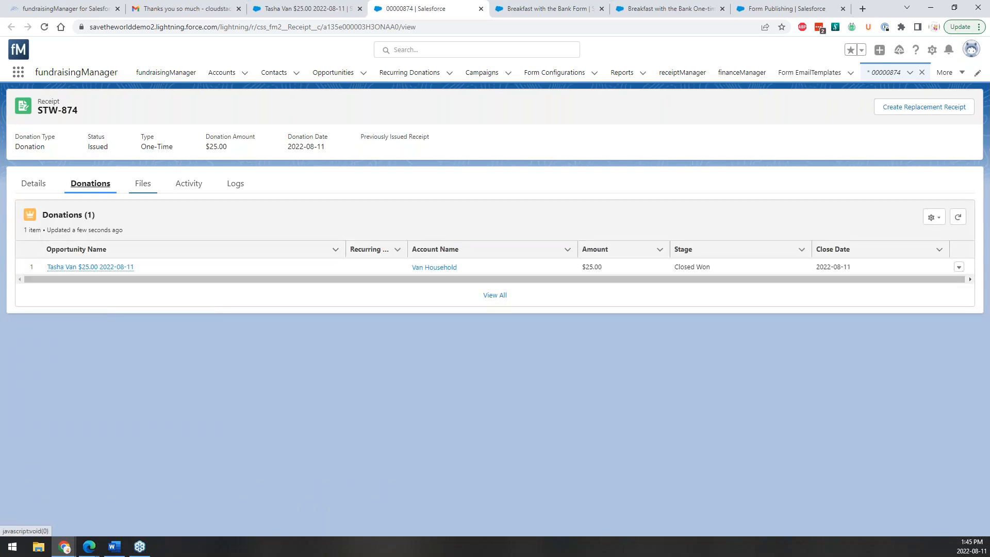
{"action": "left_click", "coordinate": [133, 191]}
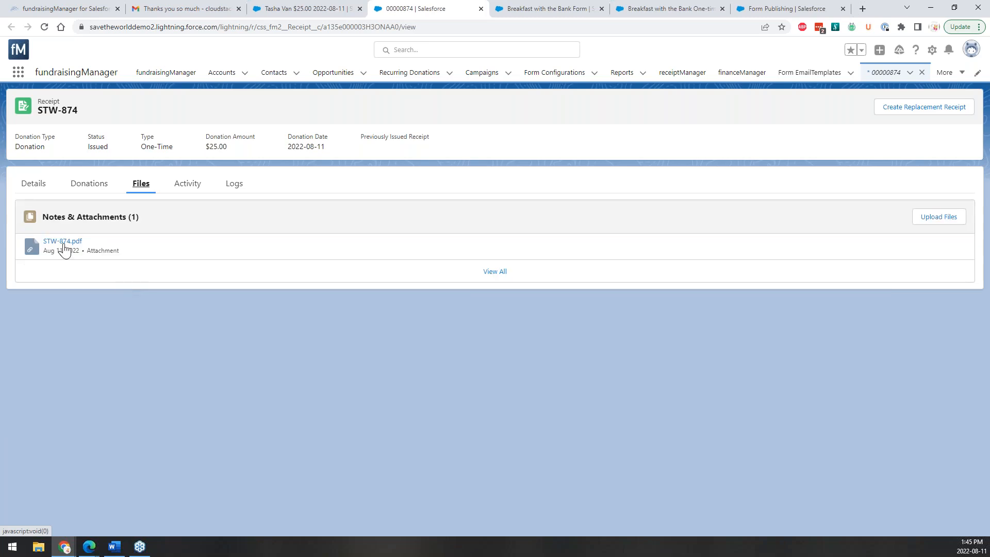
{"action": "left_click", "coordinate": [34, 186]}
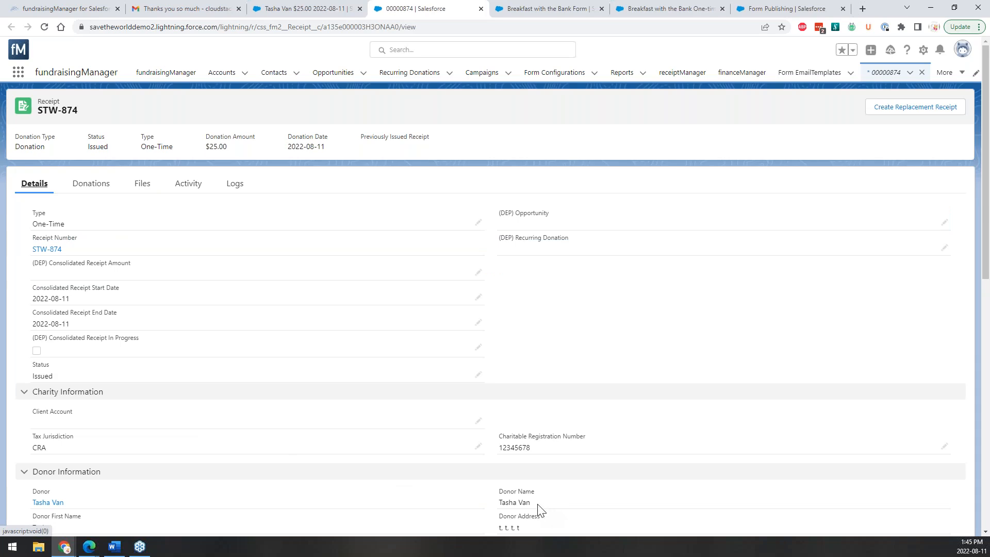
{"action": "scroll", "coordinate": [539, 510], "scroll_direction": "down", "scroll_amount": 3}
{"action": "scroll", "coordinate": [371, 382], "scroll_direction": "up", "scroll_amount": 3}
Process a replacement receipt for STW-874 with donor email delivery on, then check Gmail.
{"action": "left_click", "coordinate": [908, 111]}
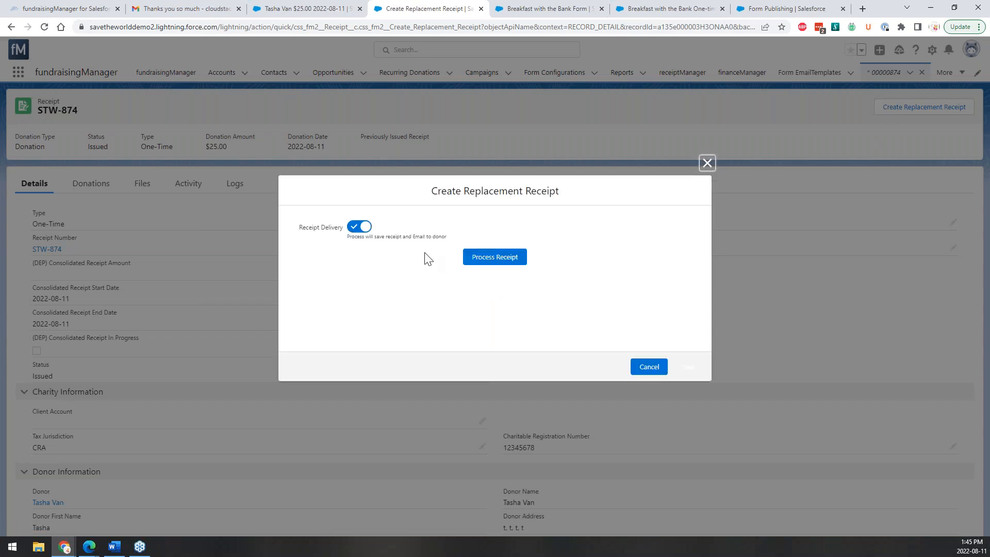
{"action": "left_click", "coordinate": [354, 228]}
{"action": "left_click", "coordinate": [360, 229]}
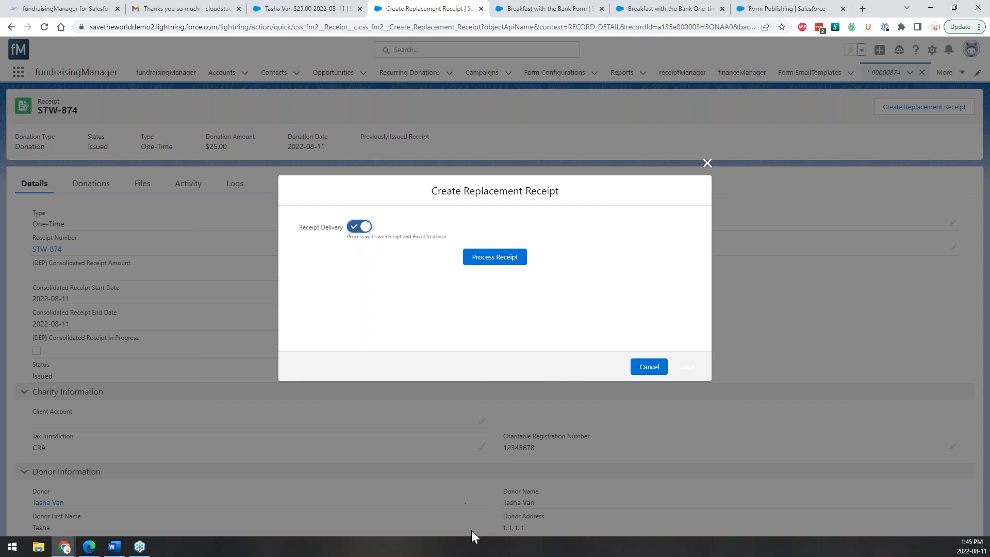
{"action": "left_click", "coordinate": [494, 266]}
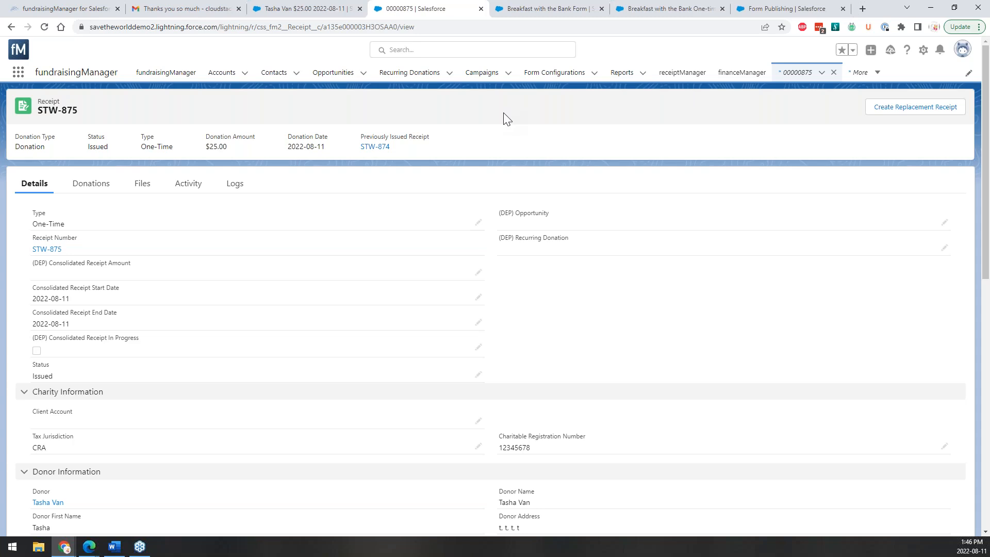
{"action": "left_click", "coordinate": [177, 9]}
Preview the thank-you email's STW-875.pdf, highlight the line replacing STW-874, then close it.
{"action": "left_click", "coordinate": [95, 112]}
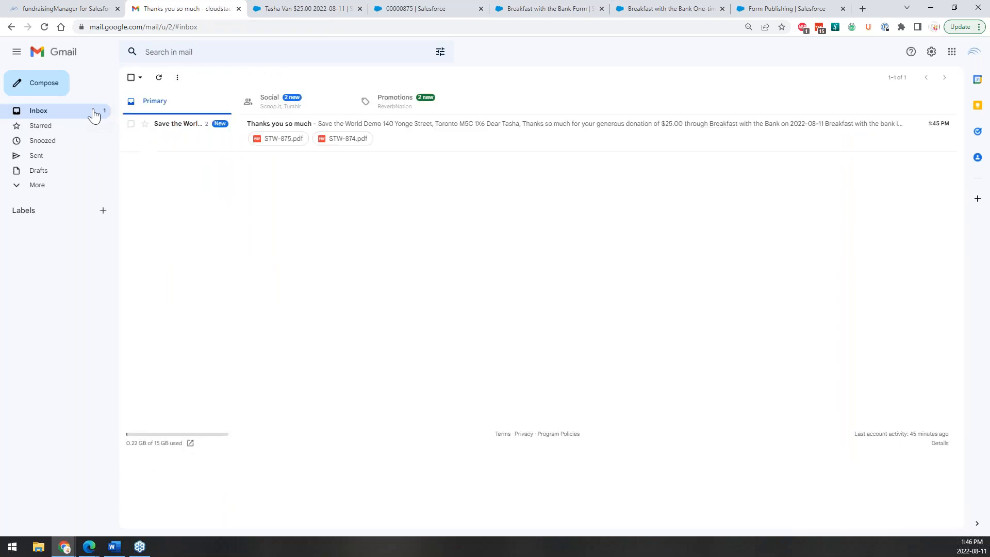
{"action": "left_click", "coordinate": [393, 143]}
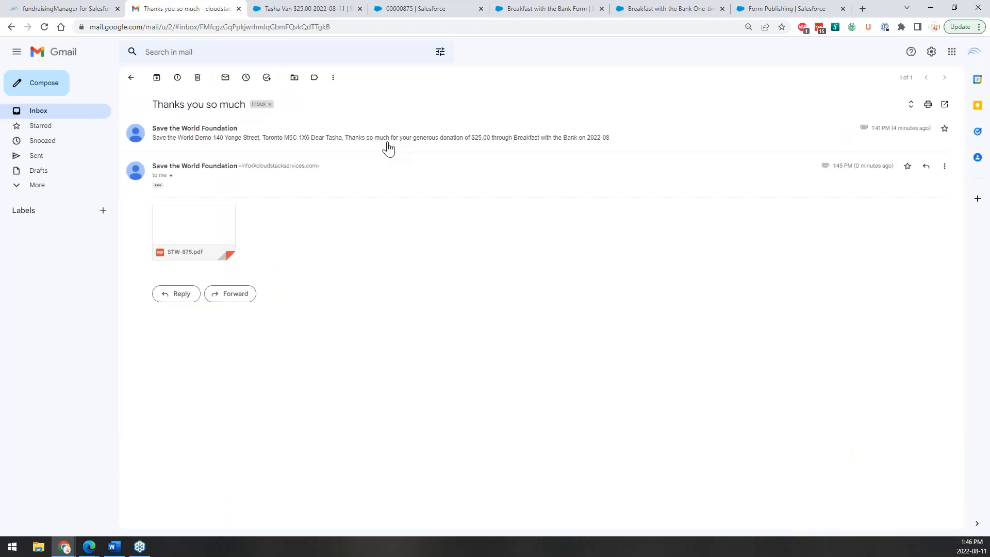
{"action": "left_click", "coordinate": [206, 235]}
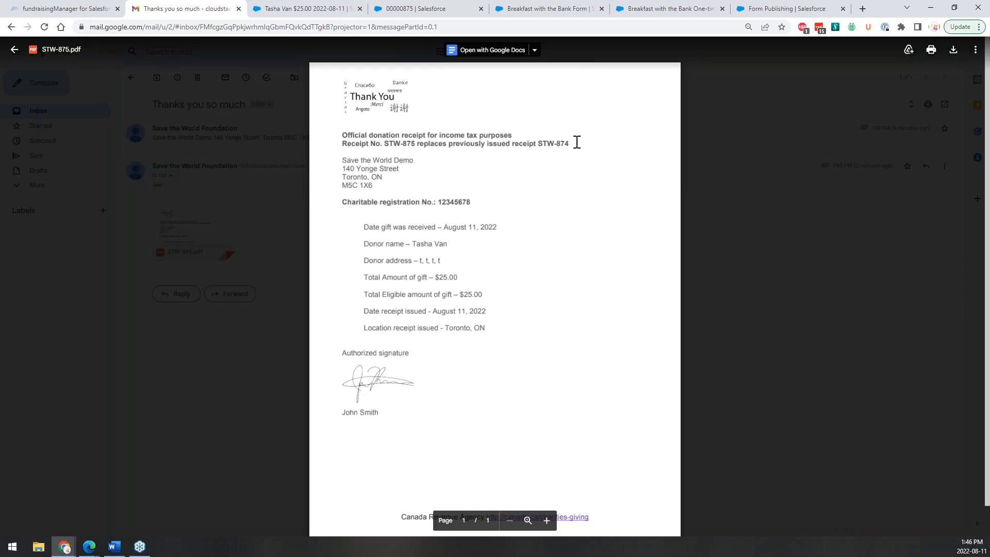
{"action": "left_click_drag", "start_coordinate": [577, 143], "coordinate": [341, 147]}
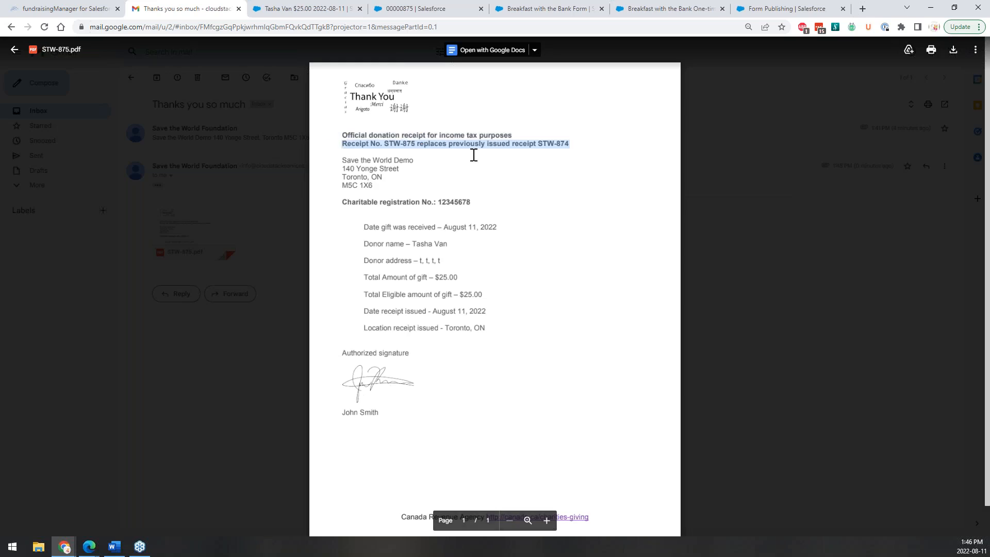
{"action": "left_click", "coordinate": [392, 146]}
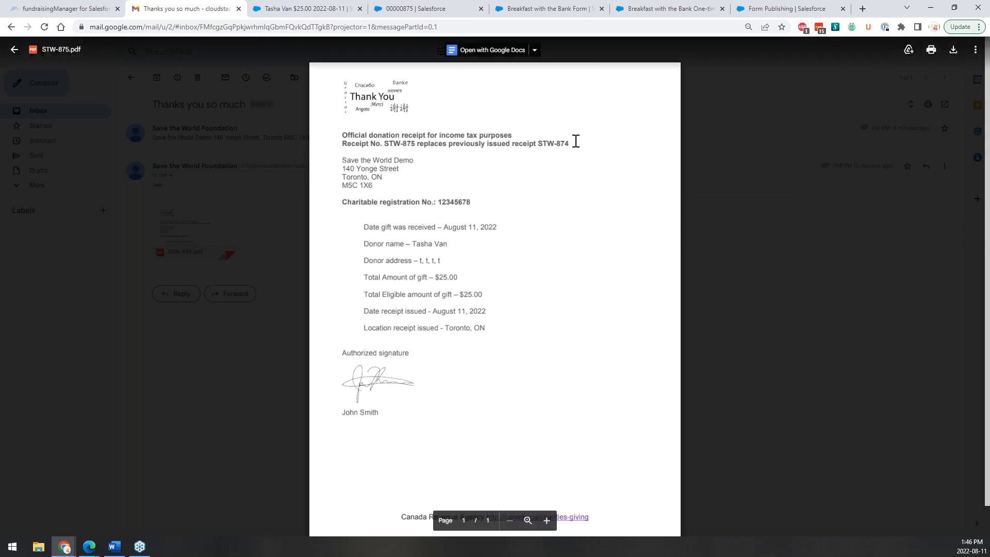
{"action": "left_click_drag", "start_coordinate": [574, 142], "coordinate": [332, 137]}
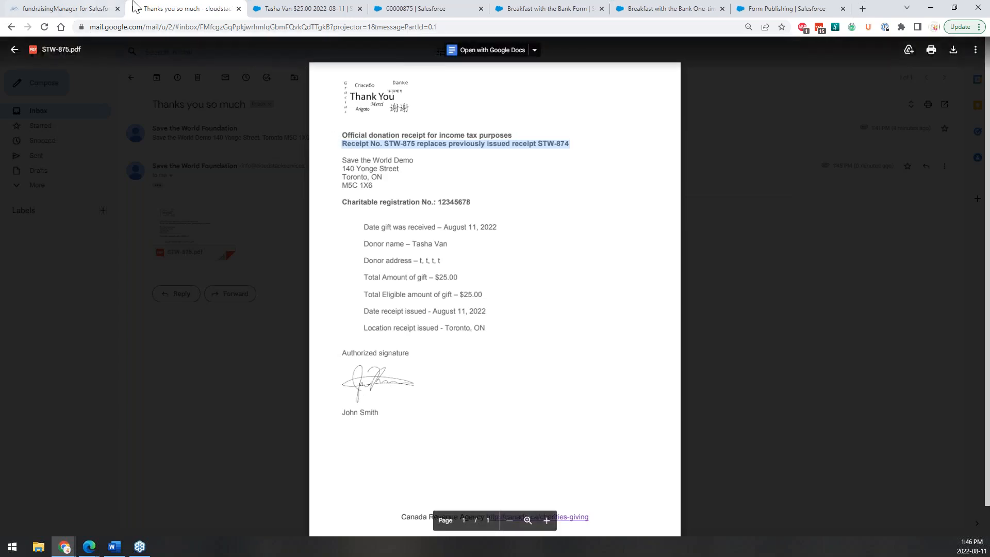
{"action": "left_click", "coordinate": [15, 49]}
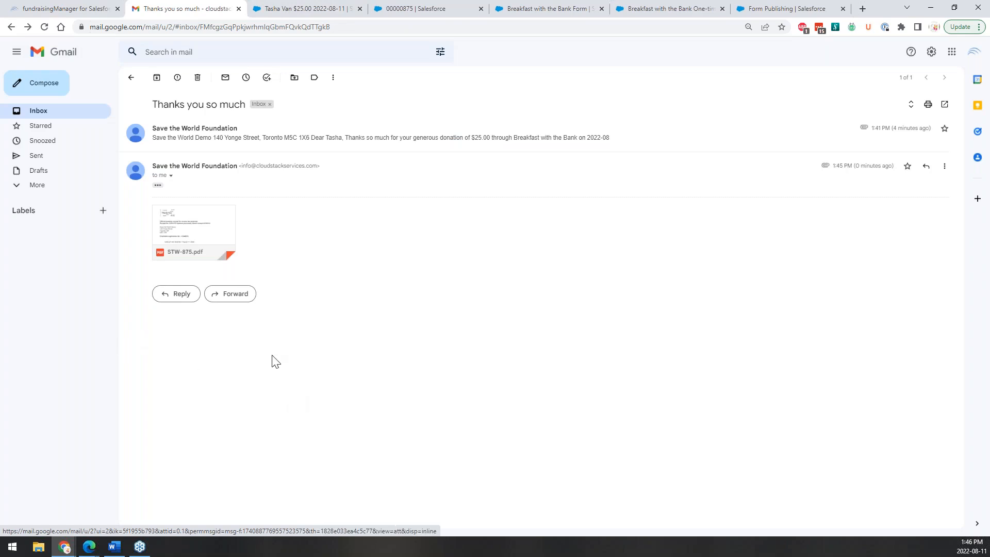
From receipt STW-875's Donations list, open the linked $25.00 donation record.
{"action": "left_click", "coordinate": [389, 7]}
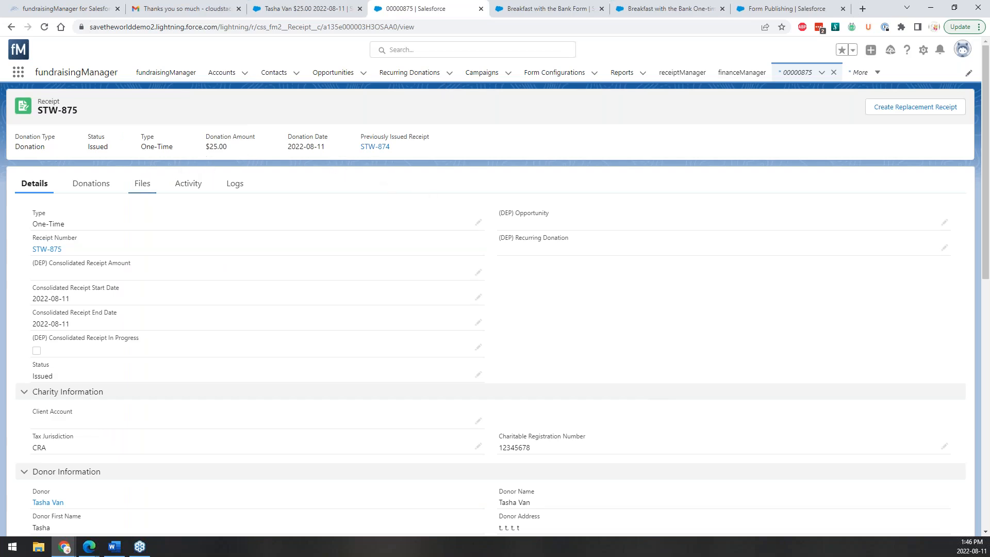
{"action": "left_click", "coordinate": [99, 190]}
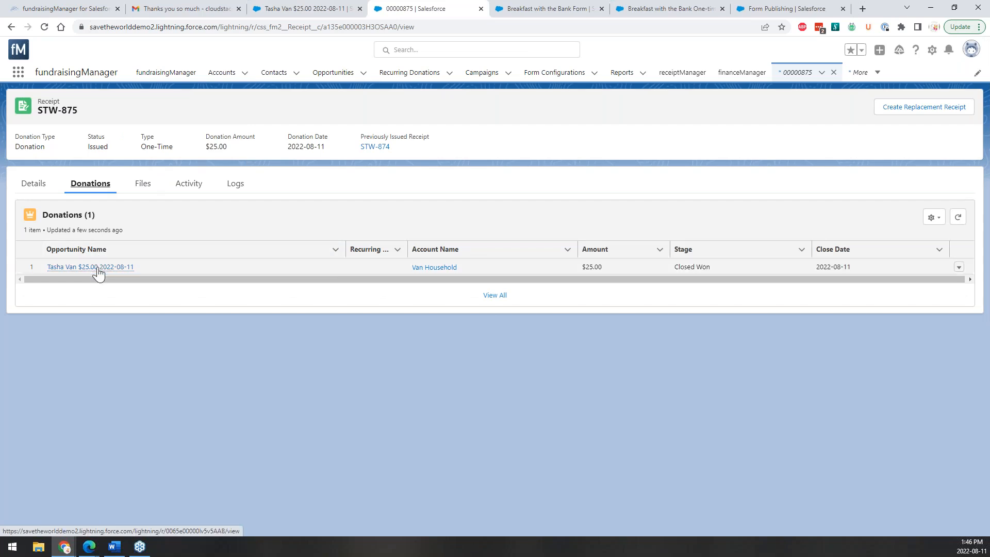
{"action": "mouse_move", "coordinate": [98, 273]}
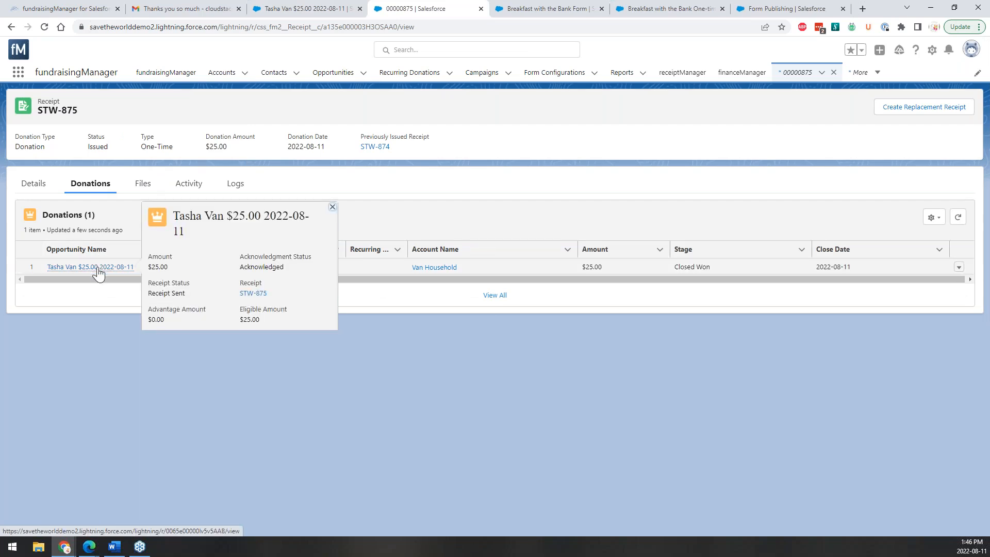
{"action": "left_click", "coordinate": [98, 267]}
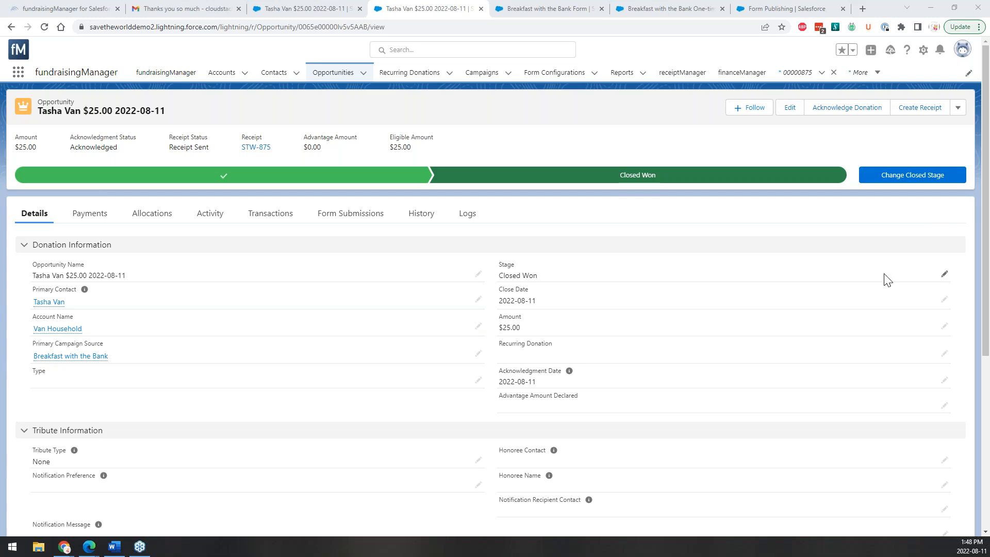
Search for the donor by name and open their contact record.
{"action": "left_click", "coordinate": [539, 54]}
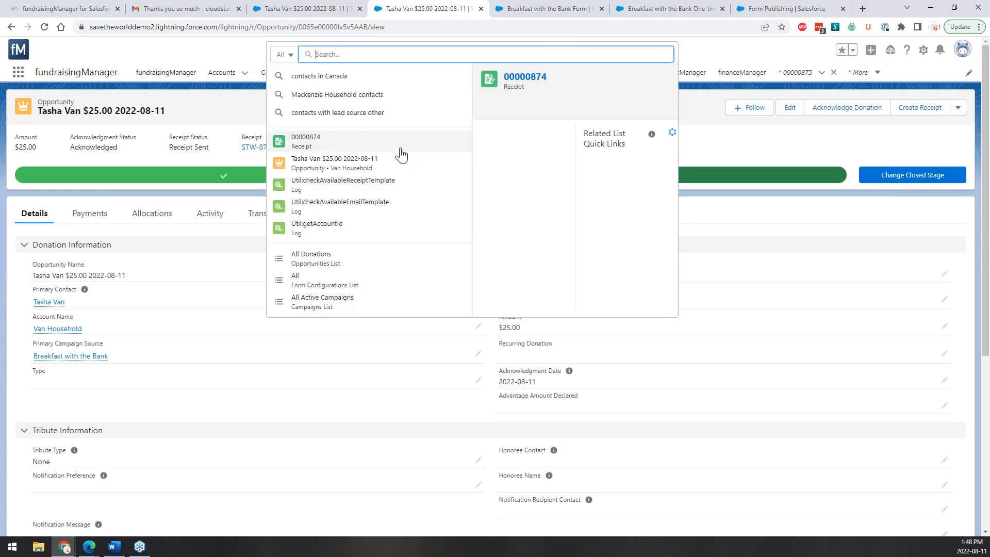
{"action": "type", "text": "bob"}
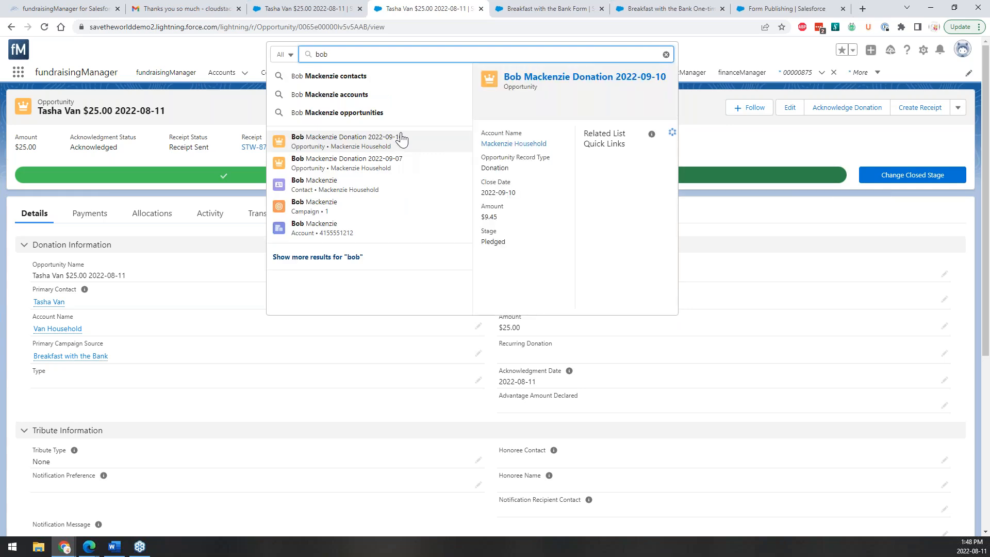
{"action": "left_click", "coordinate": [387, 183]}
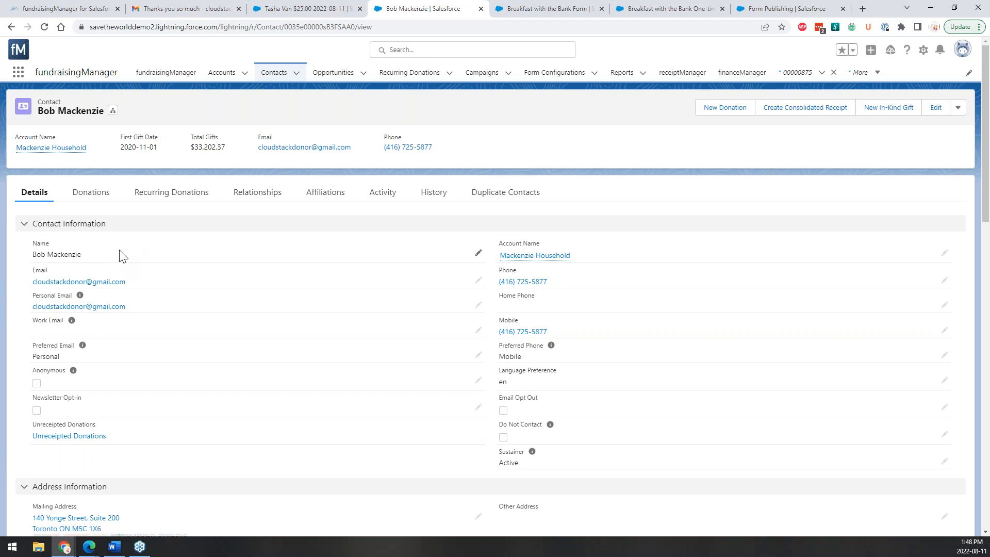
Review the contact's full donations list, then return to the contact page.
{"action": "left_click", "coordinate": [96, 196]}
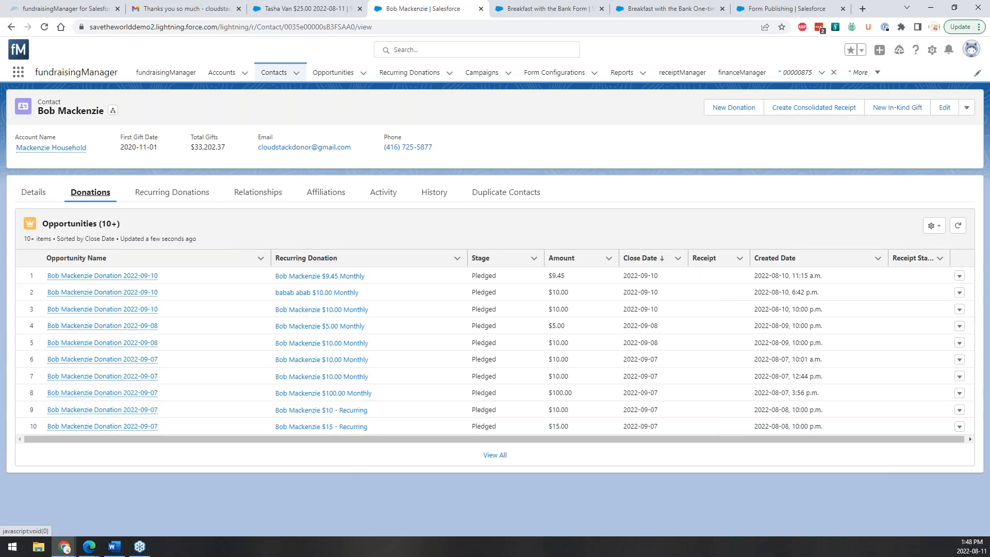
{"action": "left_click", "coordinate": [501, 461]}
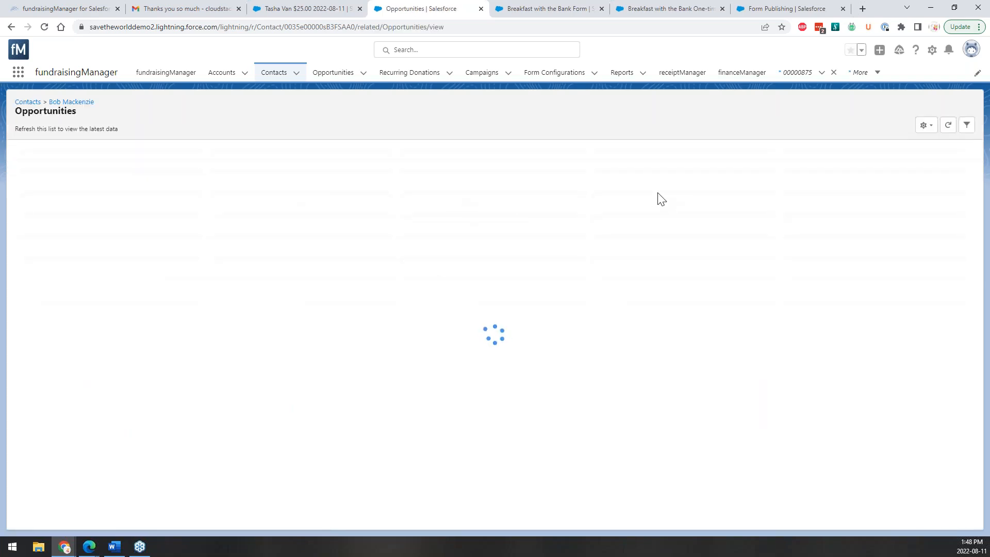
{"action": "scroll", "coordinate": [667, 230], "scroll_direction": "down", "scroll_amount": 6}
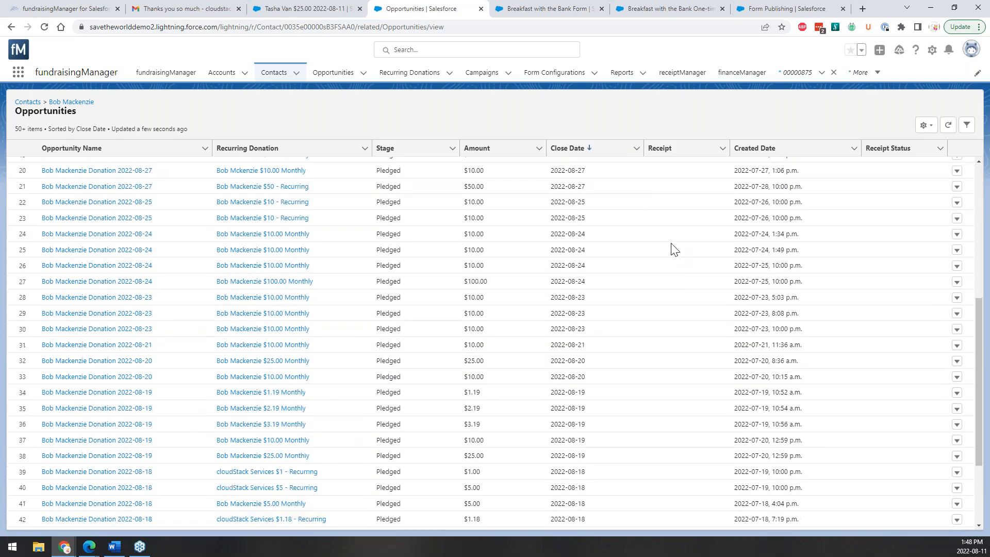
{"action": "scroll", "coordinate": [675, 249], "scroll_direction": "down", "scroll_amount": 2}
{"action": "scroll", "coordinate": [676, 261], "scroll_direction": "down", "scroll_amount": 15}
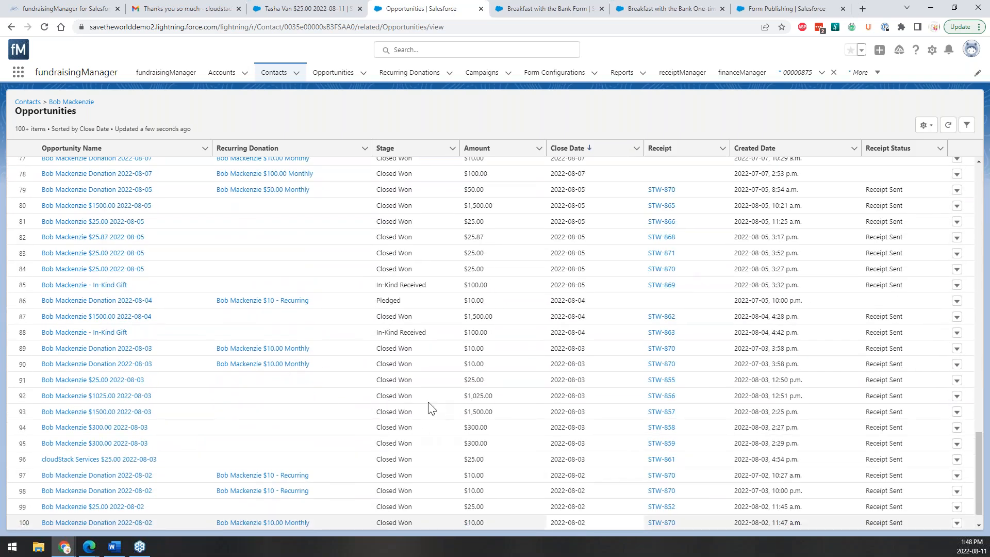
{"action": "scroll", "coordinate": [593, 261], "scroll_direction": "up", "scroll_amount": 10}
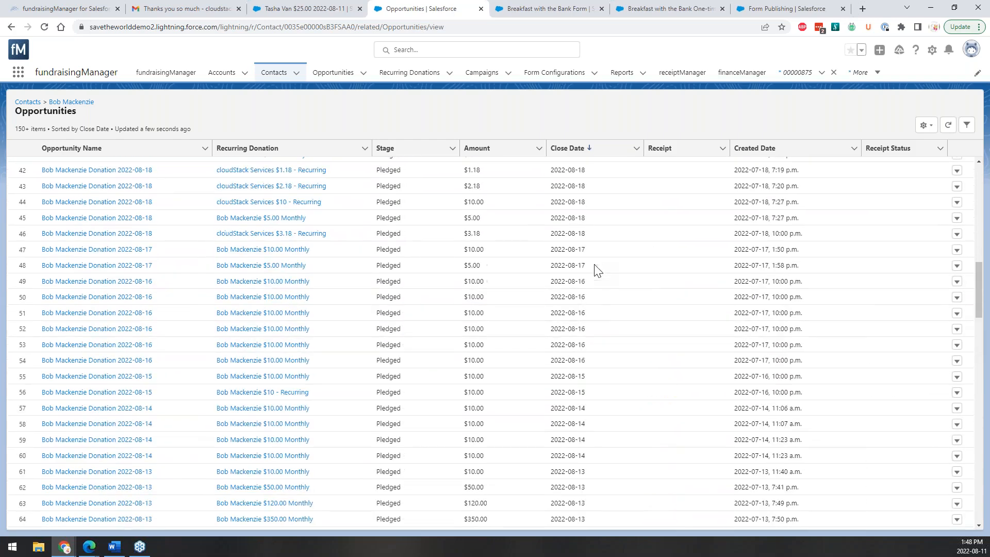
{"action": "left_click", "coordinate": [60, 104]}
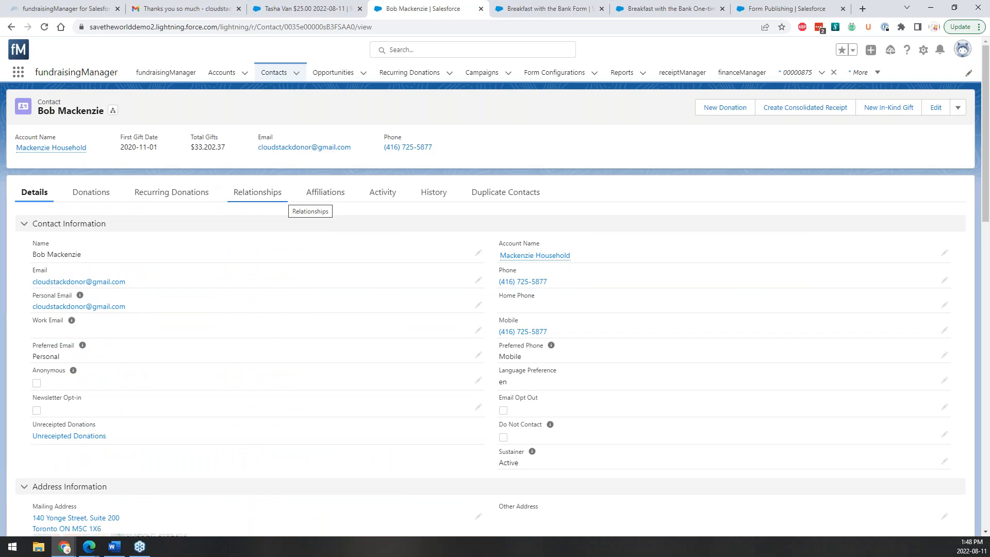
Create a consolidated receipt for tax year 2022 and prepare the giving summary.
{"action": "left_click", "coordinate": [789, 116]}
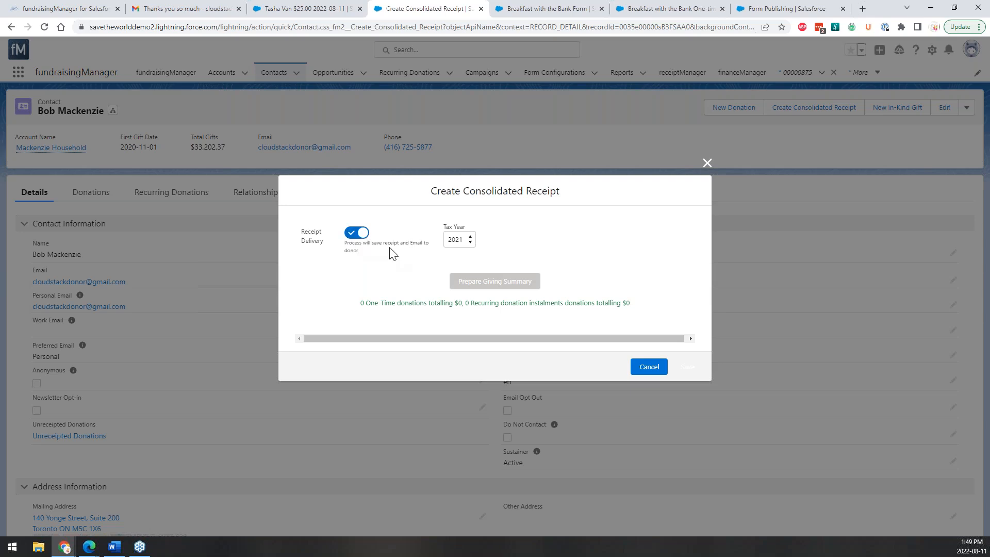
{"action": "left_click", "coordinate": [472, 238]}
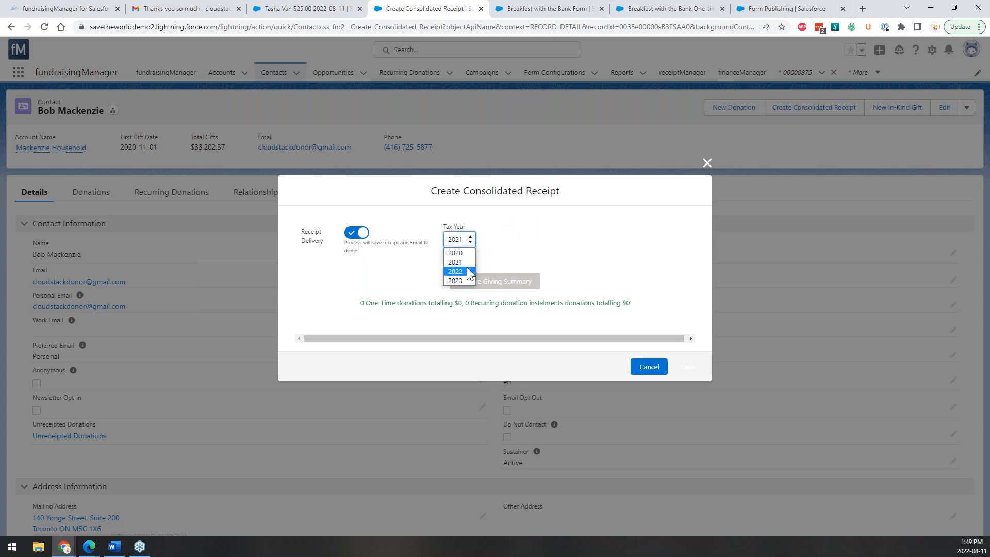
{"action": "left_click", "coordinate": [467, 269]}
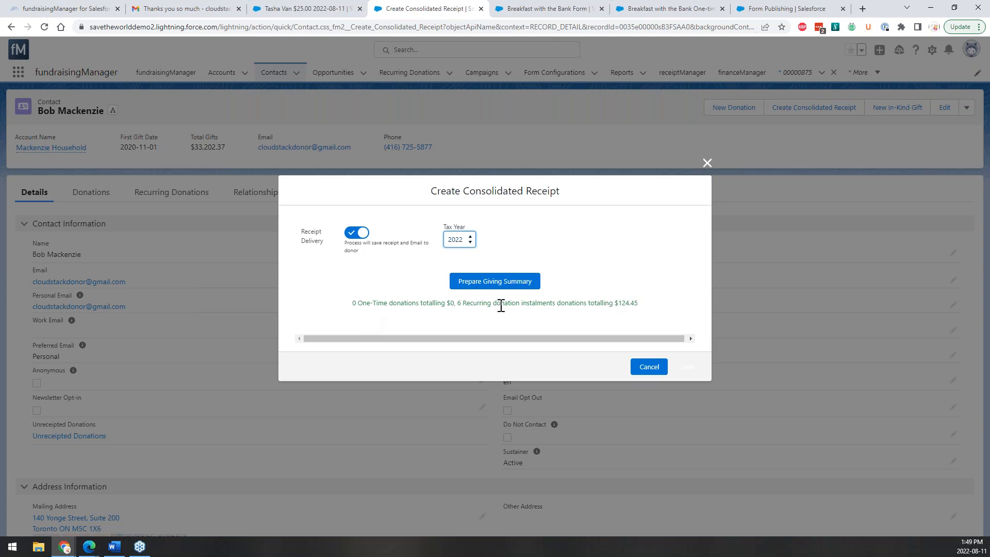
{"action": "left_click", "coordinate": [510, 284]}
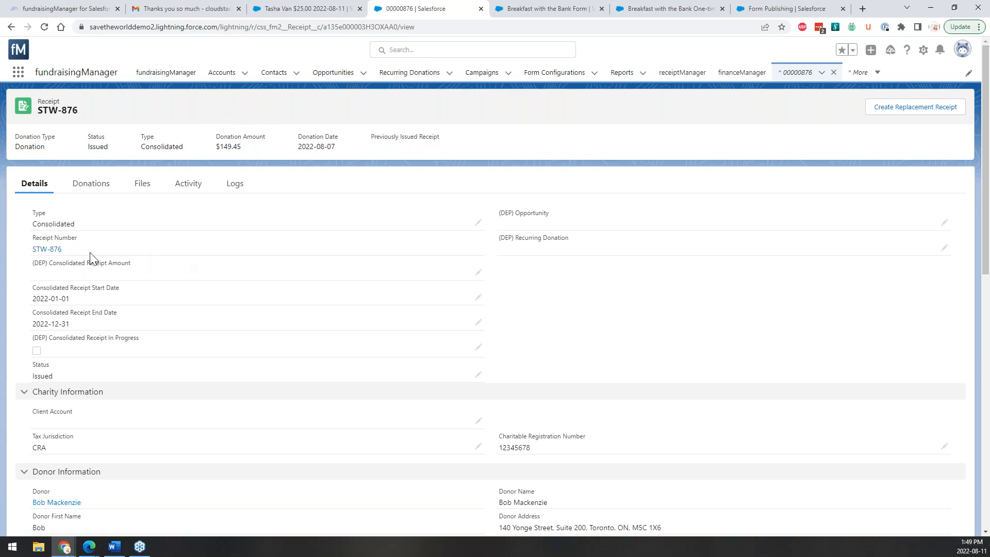
Open STW-876.pdf from the receipt's Files and scroll through its 2022 gift summary.
{"action": "left_click", "coordinate": [143, 184]}
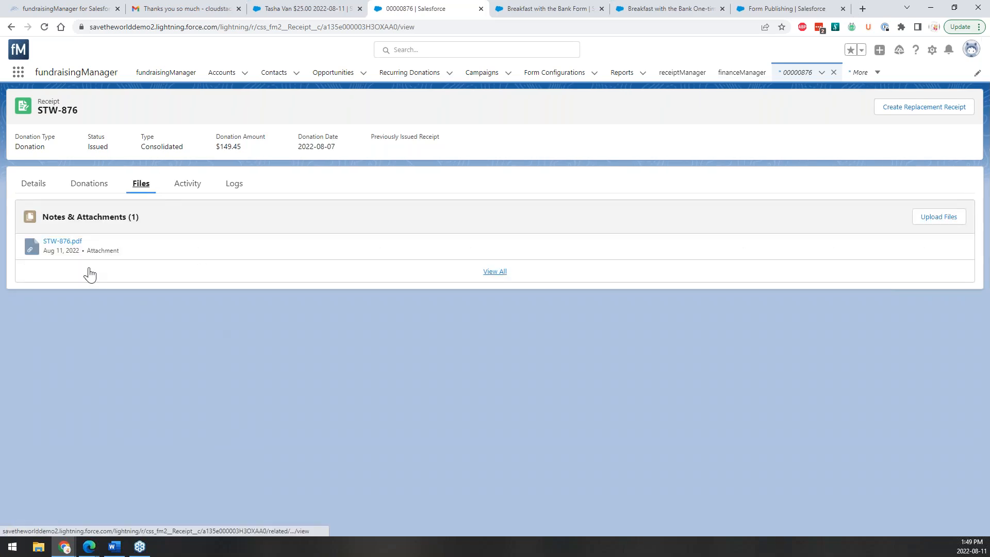
{"action": "left_click", "coordinate": [70, 246]}
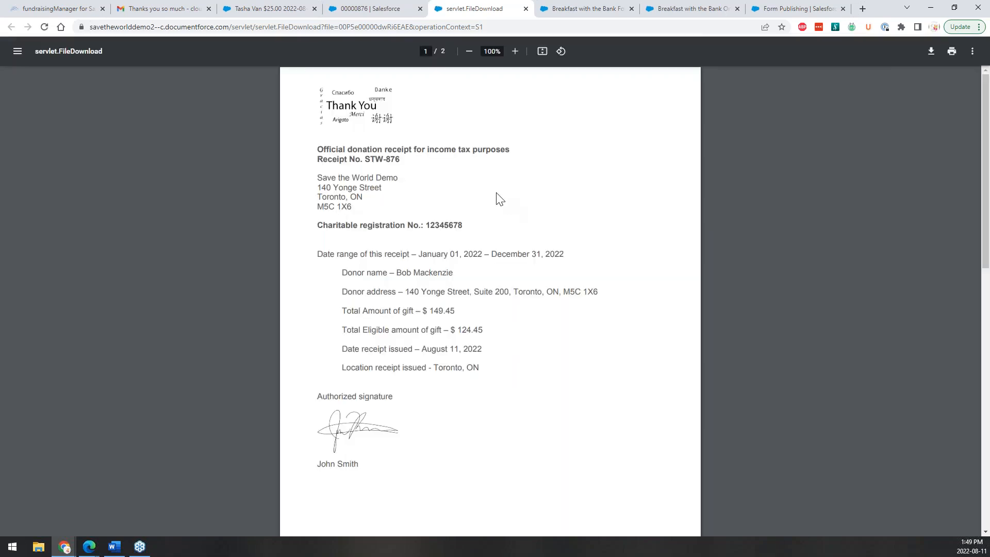
{"action": "scroll", "coordinate": [497, 199], "scroll_direction": "down", "scroll_amount": 8}
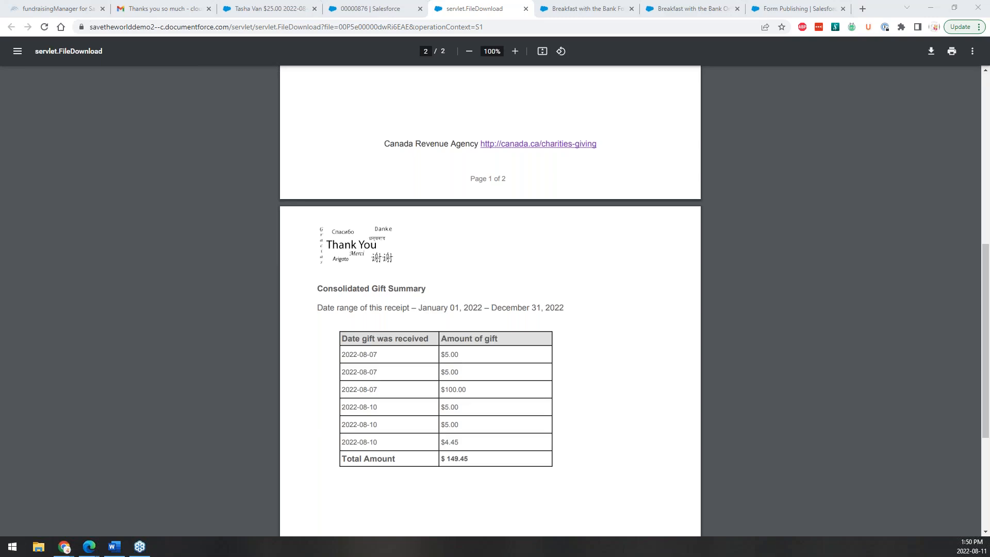
{"action": "scroll", "coordinate": [444, 262], "scroll_direction": "up", "scroll_amount": 8}
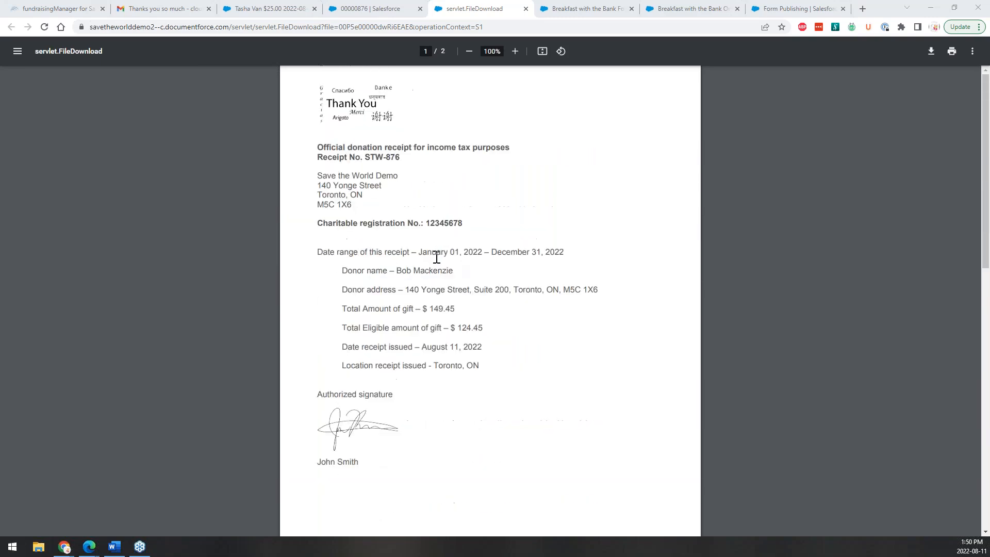
Close the STW-876 PDF tab, leaving the receipt record showing.
{"action": "left_click", "coordinate": [372, 8]}
{"action": "left_click", "coordinate": [295, 8]}
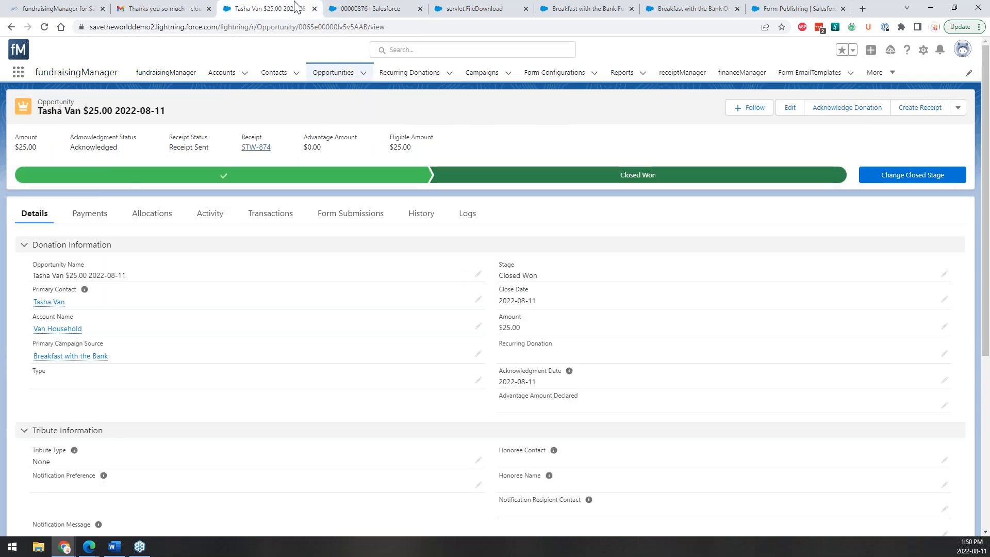
{"action": "left_click", "coordinate": [365, 7]}
{"action": "left_click", "coordinate": [477, 8]}
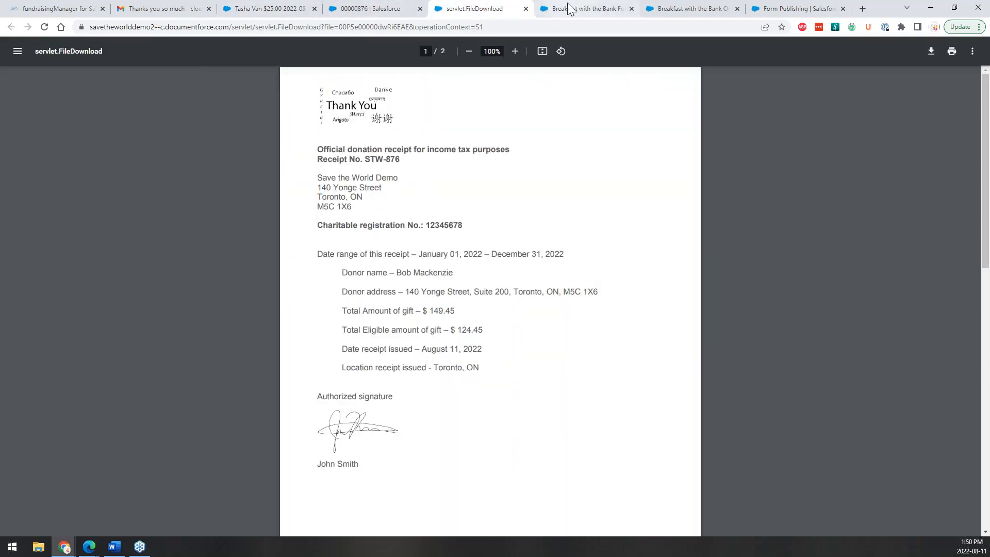
{"action": "left_click", "coordinate": [526, 8]}
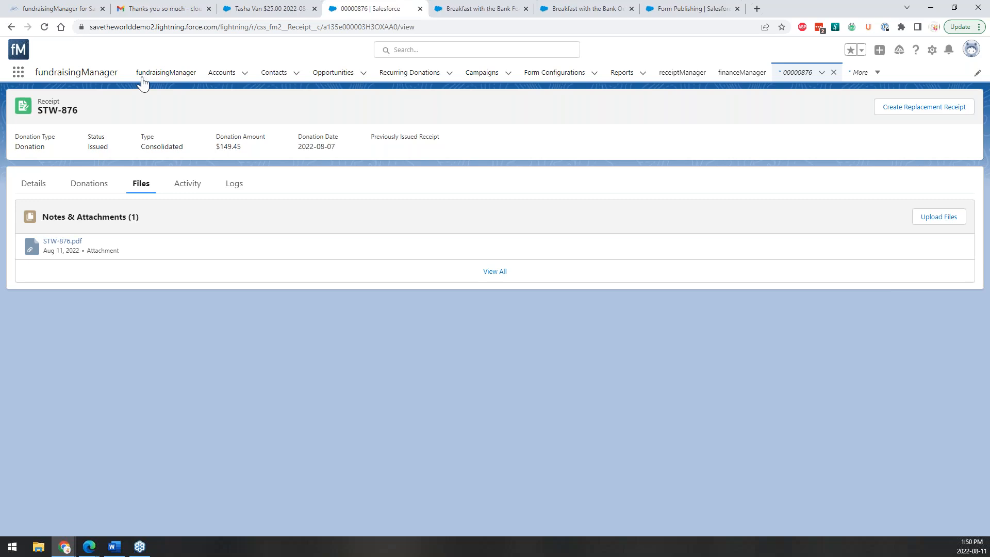
Go from the All Contacts list to the All Active Campaigns page.
{"action": "left_click", "coordinate": [282, 75]}
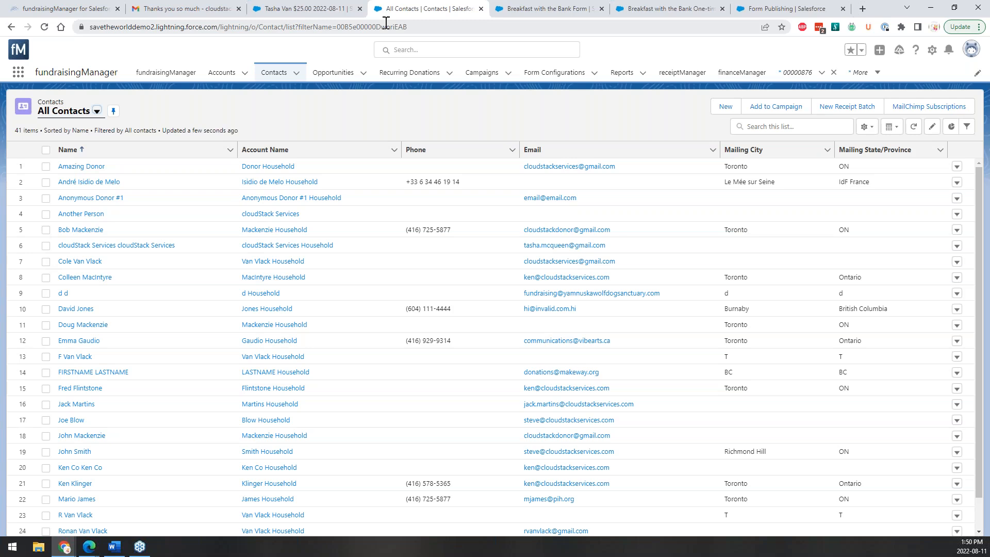
{"action": "left_click", "coordinate": [477, 76]}
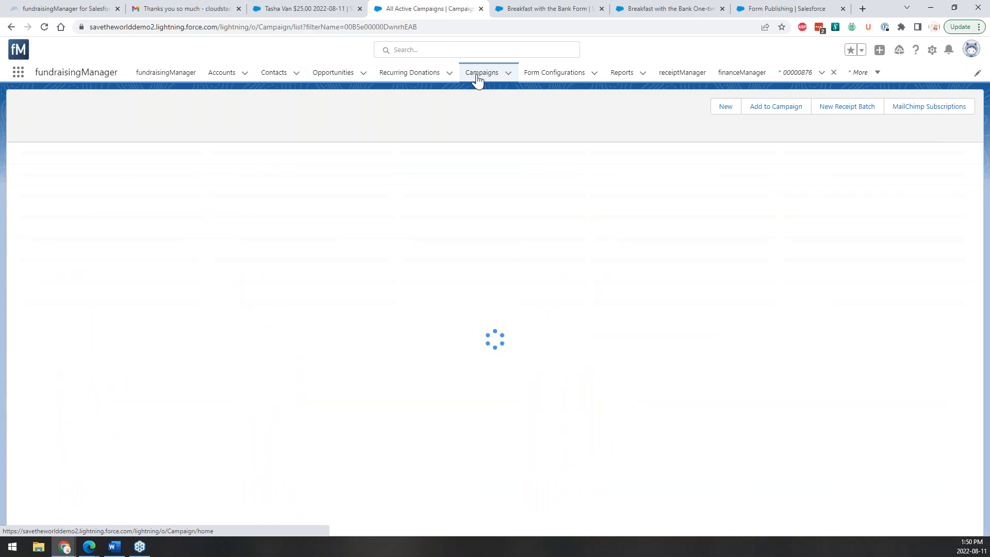
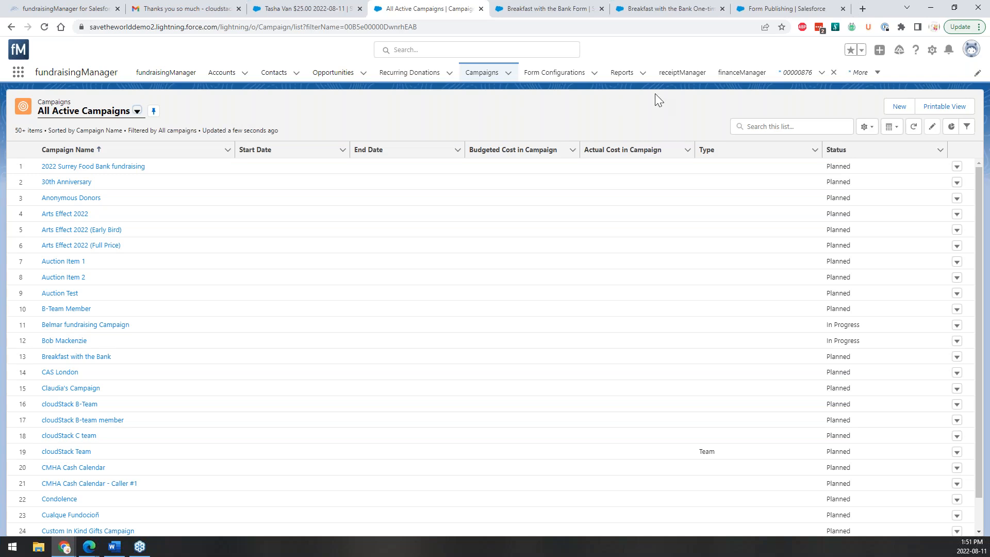
Start a new campaign from the Campaigns list to bring up the record type choices.
{"action": "left_click", "coordinate": [900, 107]}
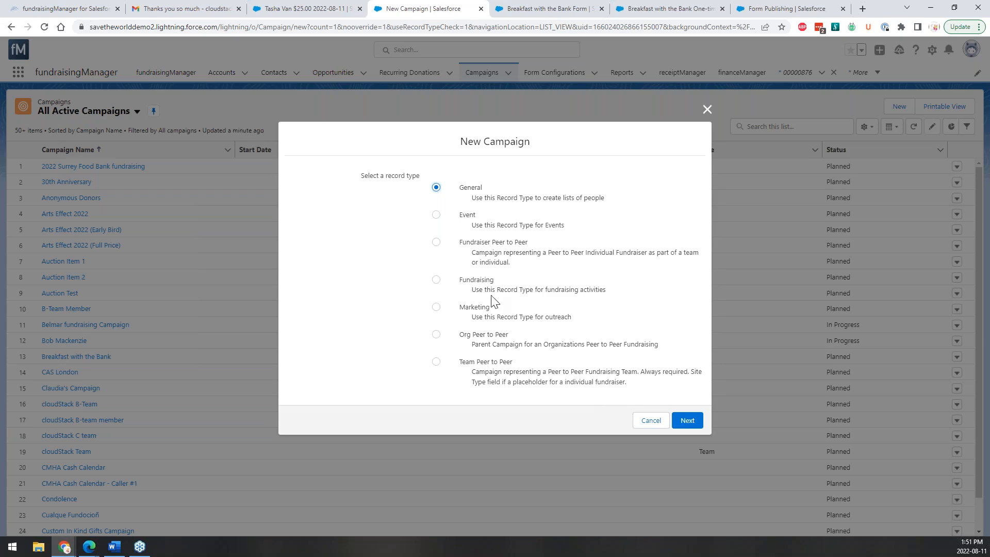
Create a Fundraising campaign named 'Bank Breakfast Fundraiser #1' plus the owner's name, with form name 'Bank Breakfast'.
{"action": "left_click", "coordinate": [436, 279]}
{"action": "left_click", "coordinate": [689, 421]}
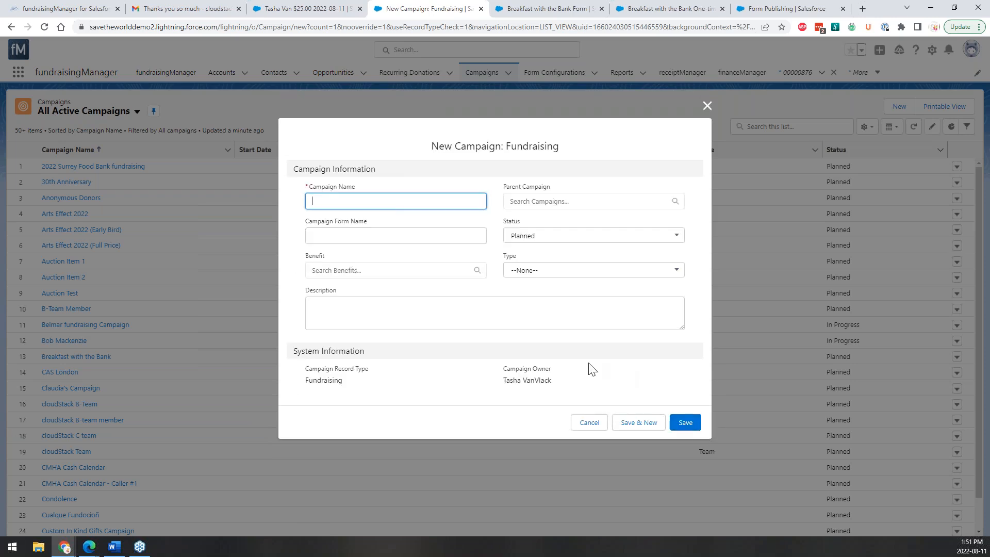
{"action": "type", "text": "Bank Breakfast Fundraiser #1 - Tasha"}
{"action": "left_click_drag", "start_coordinate": [358, 202], "coordinate": [297, 206]}
{"action": "key", "text": "ctrl+c"}
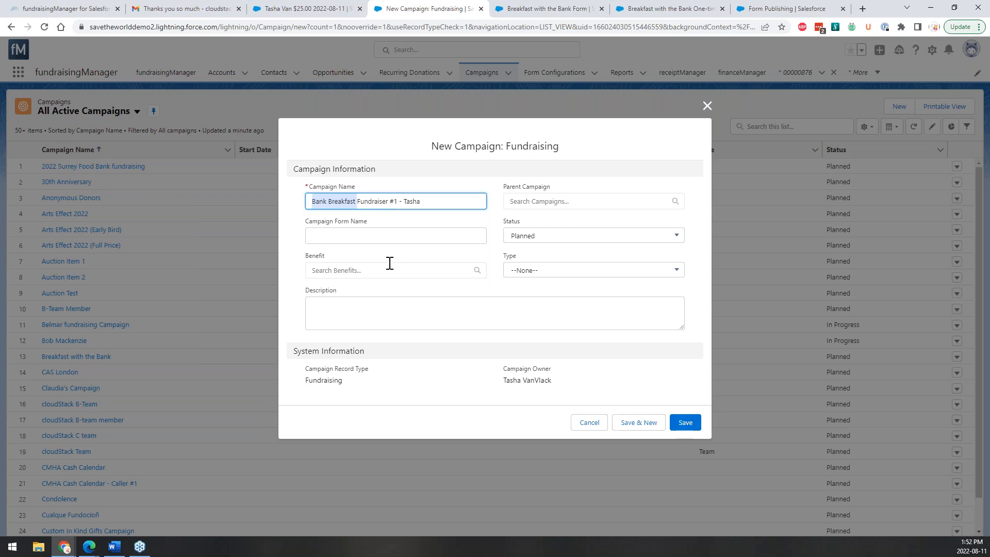
{"action": "left_click", "coordinate": [367, 235]}
{"action": "key", "text": "ctrl+v"}
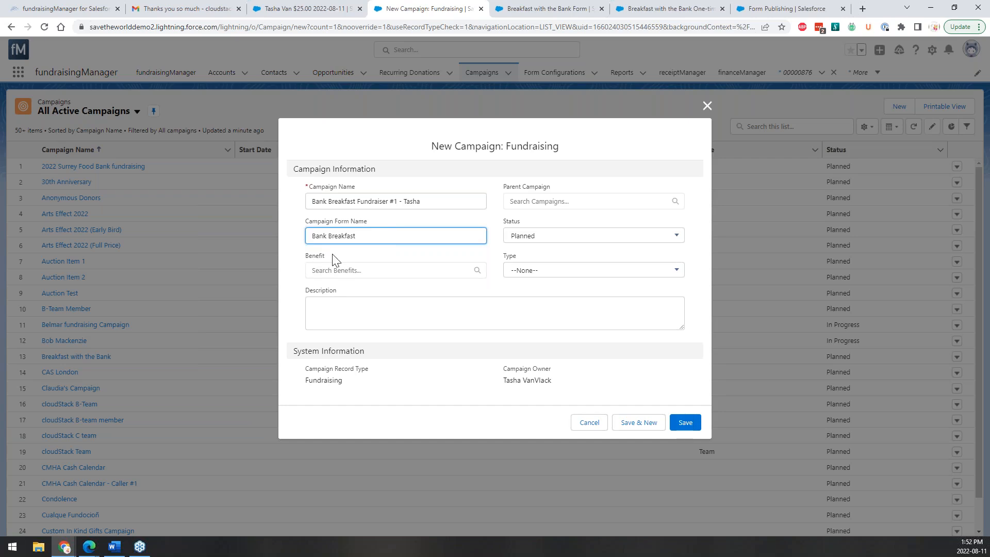
Leave Type empty and status Planned, set parent campaign Breakfast with the Bank, and save.
{"action": "left_click", "coordinate": [529, 273]}
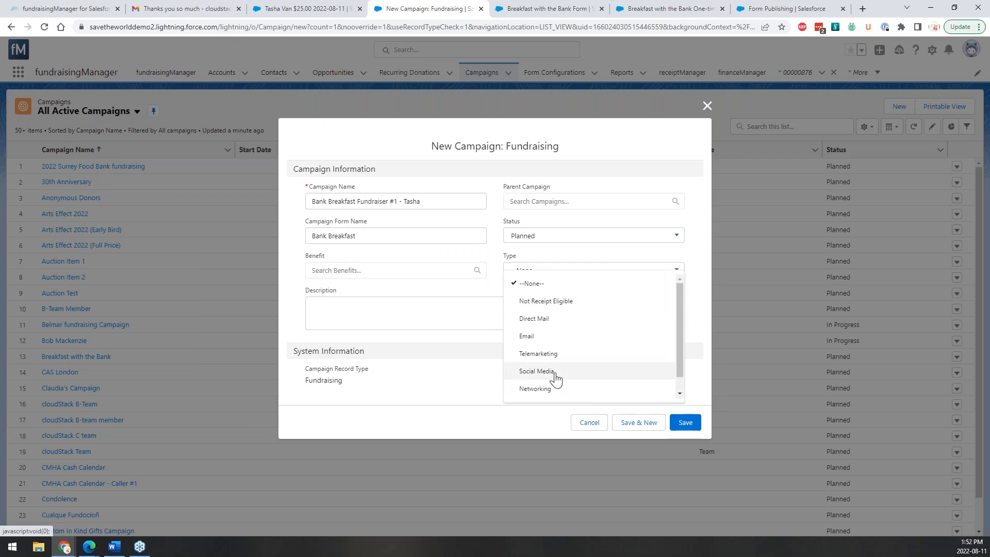
{"action": "scroll", "coordinate": [555, 379], "scroll_direction": "down", "scroll_amount": 1}
{"action": "scroll", "coordinate": [552, 380], "scroll_direction": "up", "scroll_amount": 1}
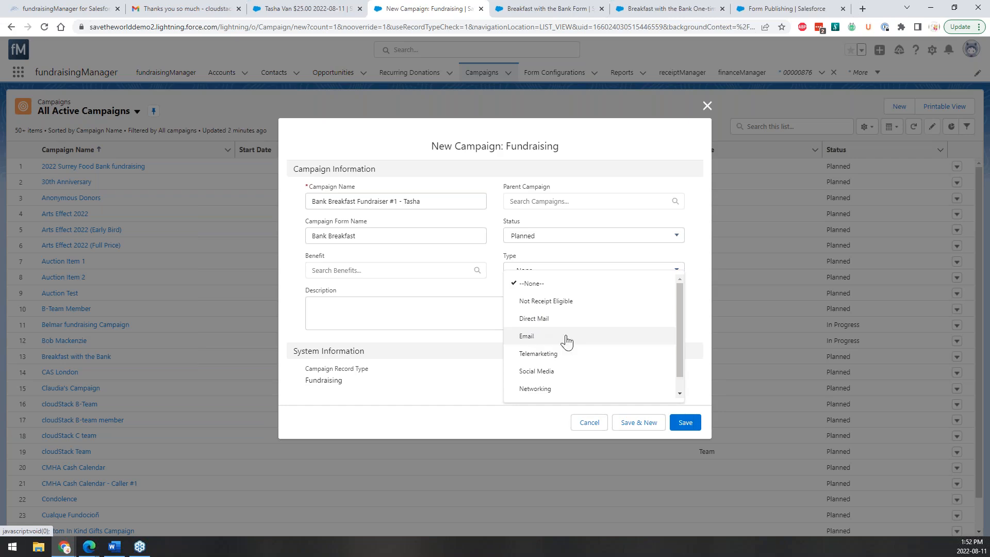
{"action": "left_click", "coordinate": [507, 258]}
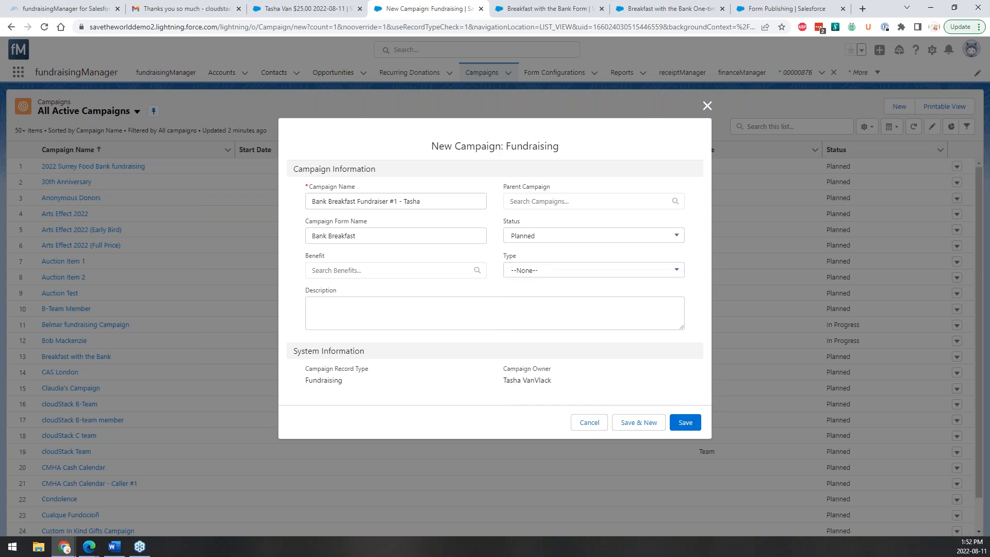
{"action": "left_click", "coordinate": [524, 242]}
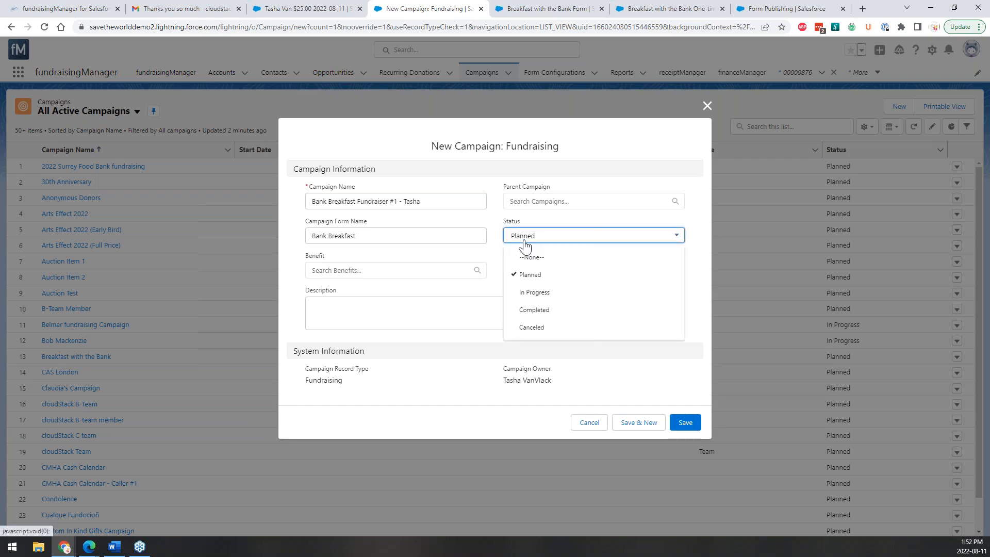
{"action": "left_click", "coordinate": [524, 241]}
{"action": "left_click", "coordinate": [513, 243]}
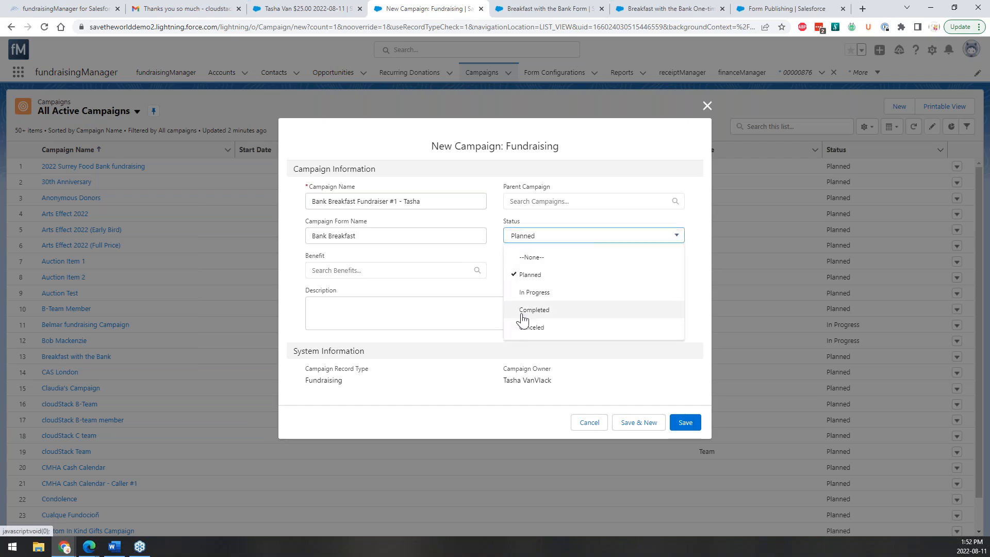
{"action": "left_click", "coordinate": [397, 304]}
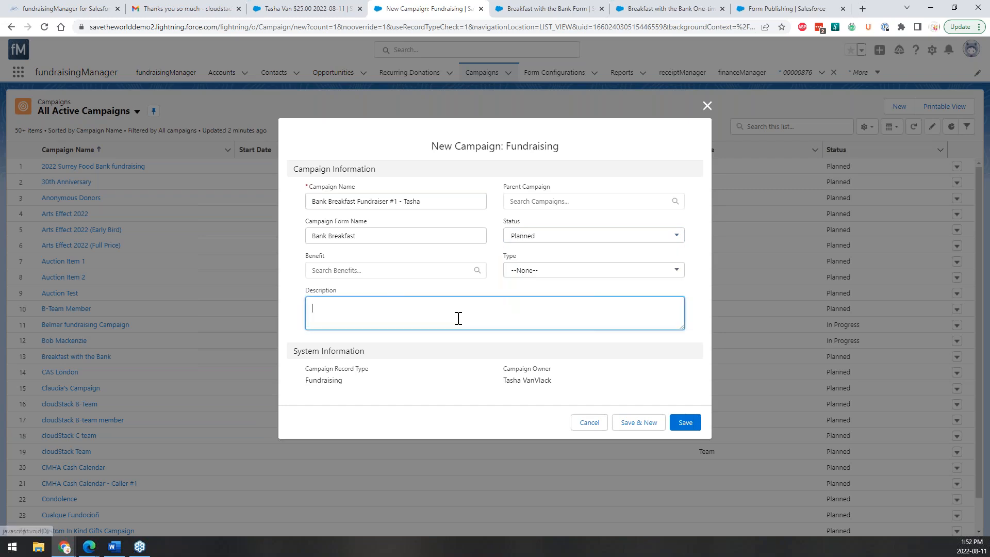
{"action": "left_click", "coordinate": [553, 199]}
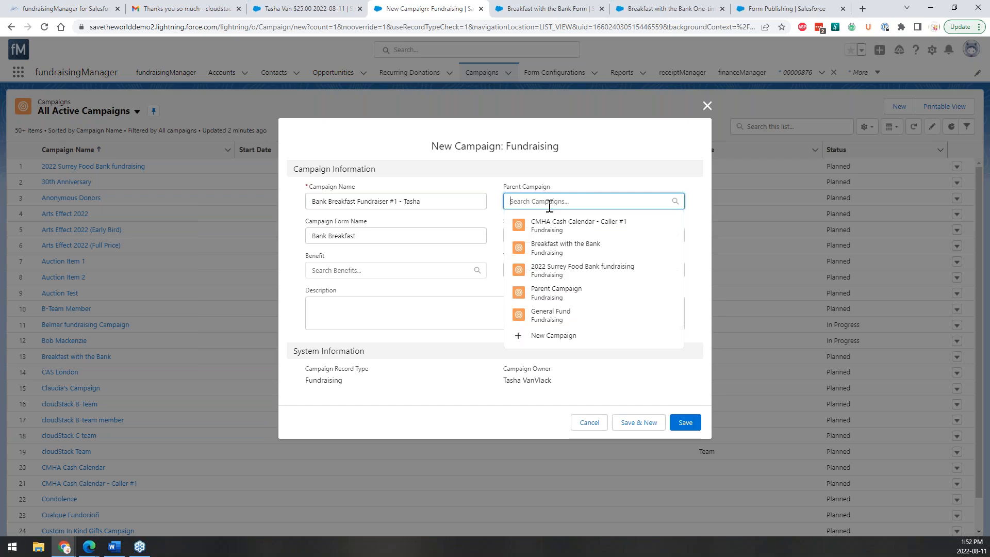
{"action": "left_click", "coordinate": [535, 250]}
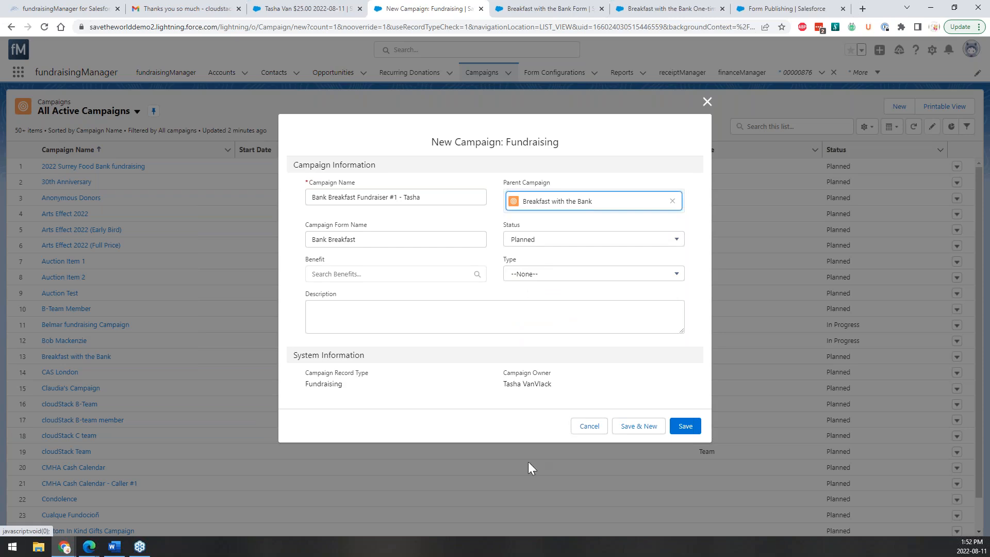
{"action": "left_click", "coordinate": [685, 426]}
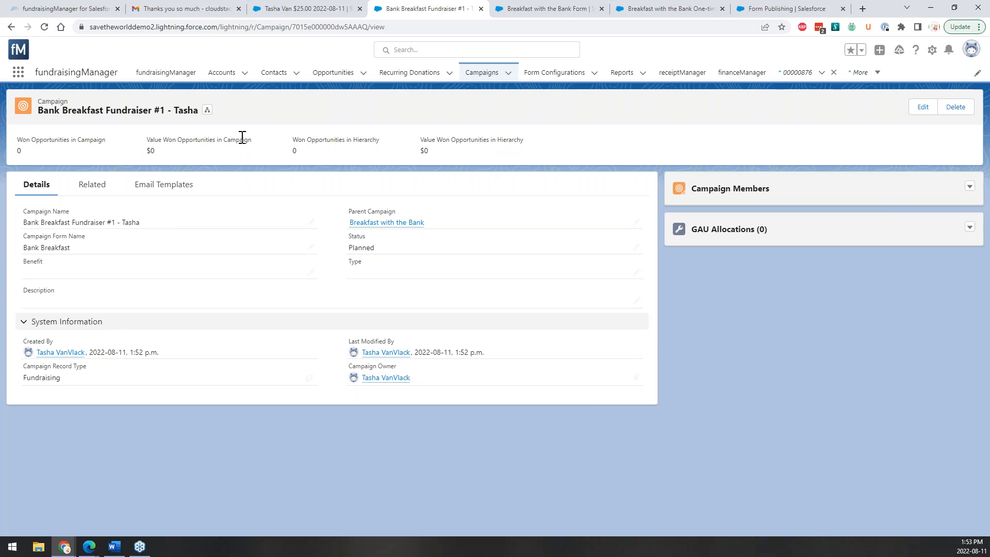
Add one contact as a campaign member with member status Responded.
{"action": "left_click", "coordinate": [96, 188]}
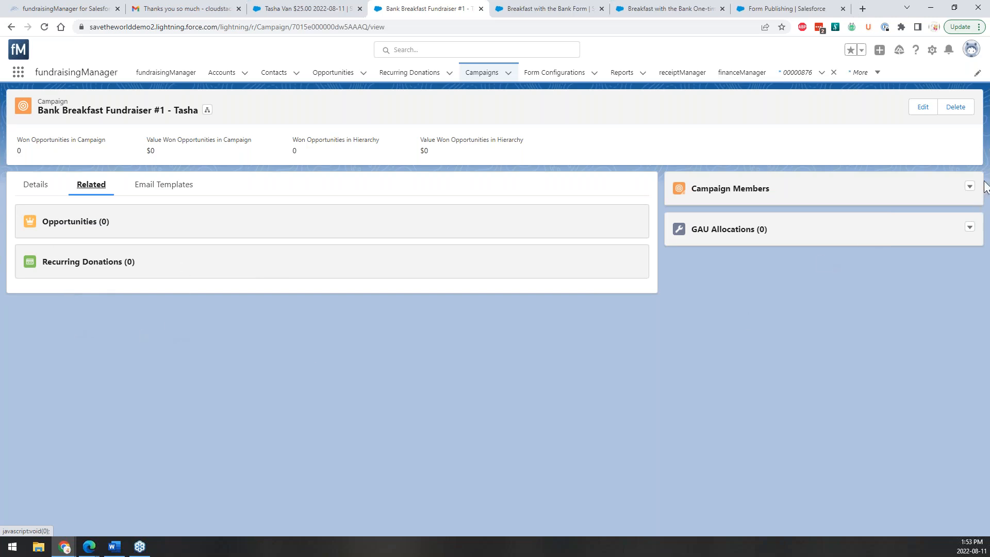
{"action": "left_click", "coordinate": [969, 186]}
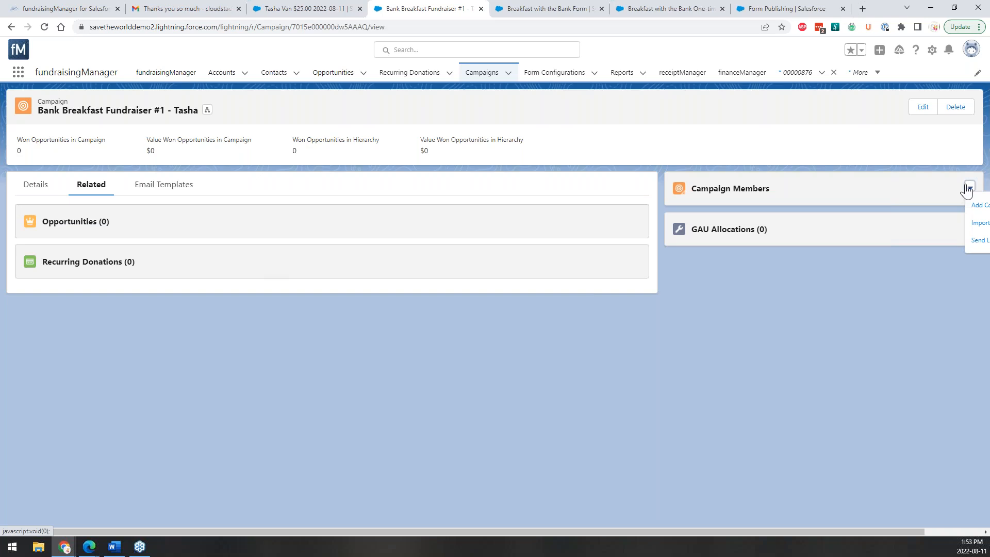
{"action": "left_click", "coordinate": [978, 204]}
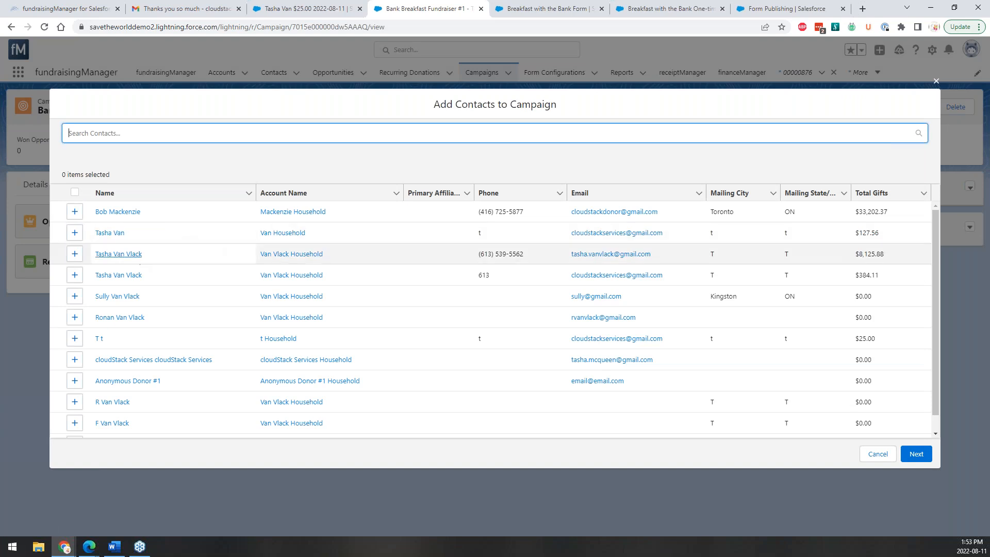
{"action": "left_click", "coordinate": [75, 318]}
{"action": "left_click", "coordinate": [907, 459]}
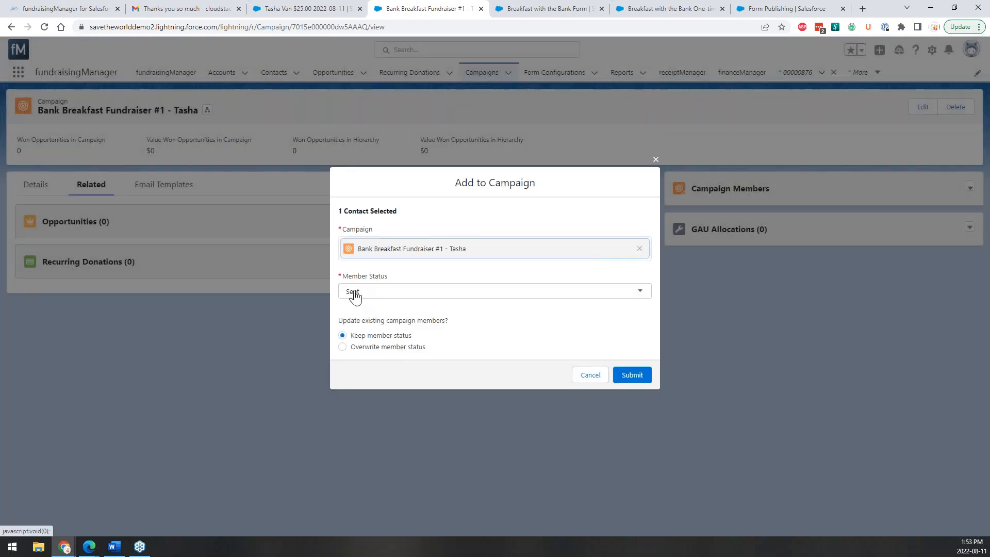
{"action": "left_click", "coordinate": [351, 298]}
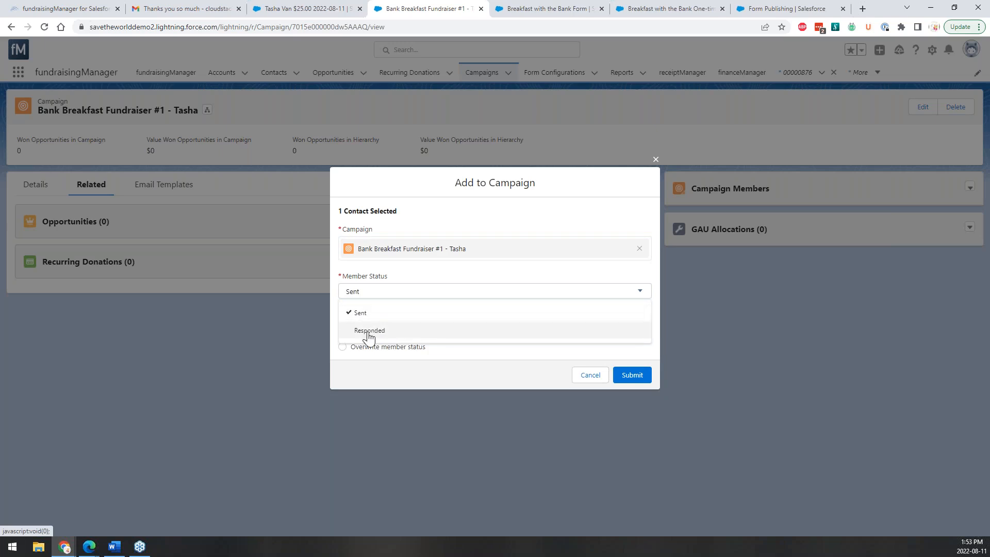
{"action": "left_click", "coordinate": [394, 332]}
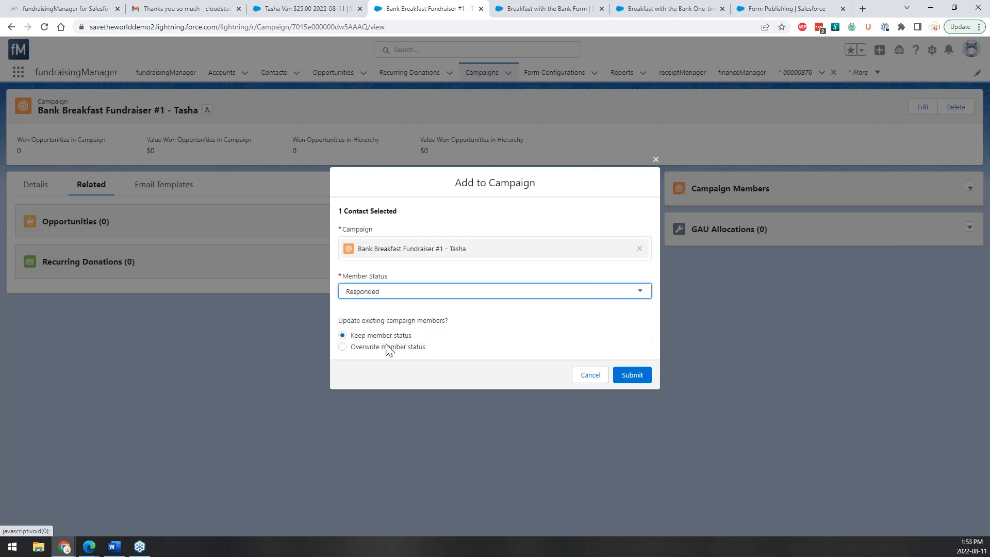
{"action": "left_click", "coordinate": [623, 378]}
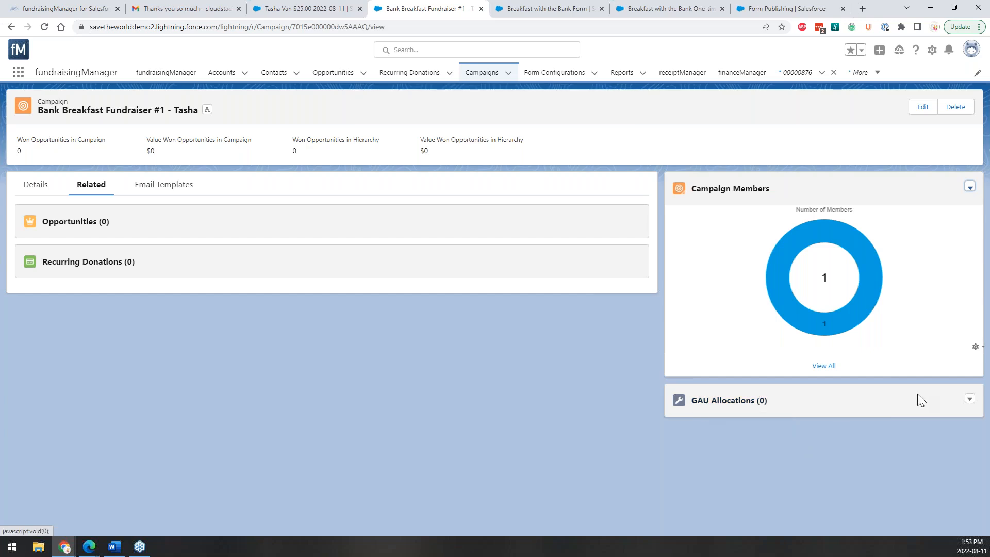
Show the campaign's Email Templates list.
{"action": "left_click", "coordinate": [972, 400]}
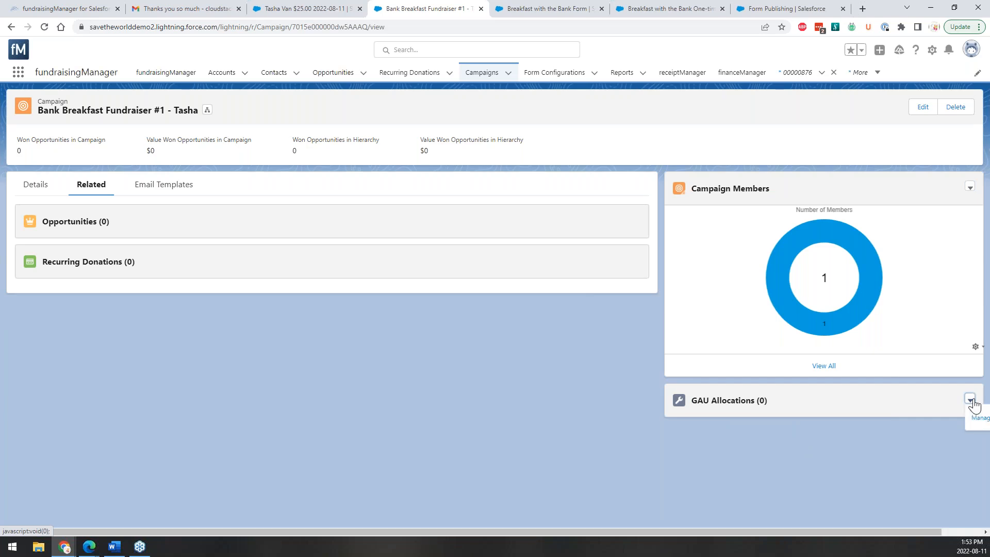
{"action": "left_click", "coordinate": [970, 400]}
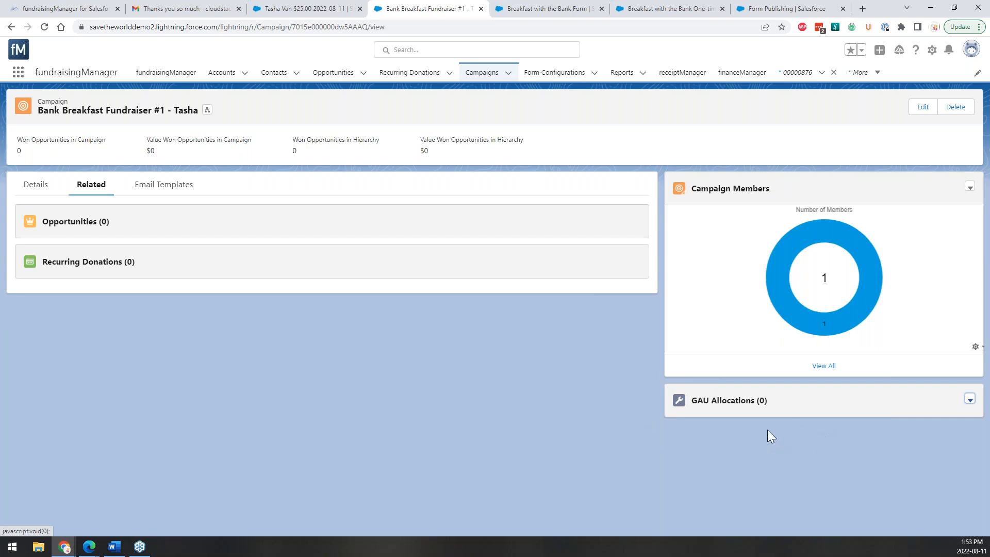
{"action": "left_click", "coordinate": [155, 199]}
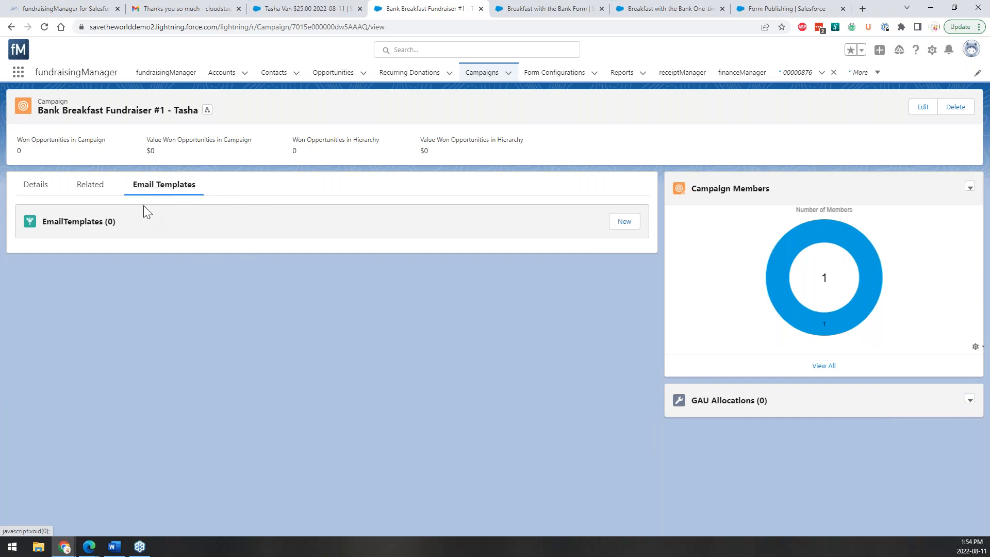
Start a new email template for the Breakfast with the Bank Form, with type Donation and language English.
{"action": "left_click", "coordinate": [624, 222]}
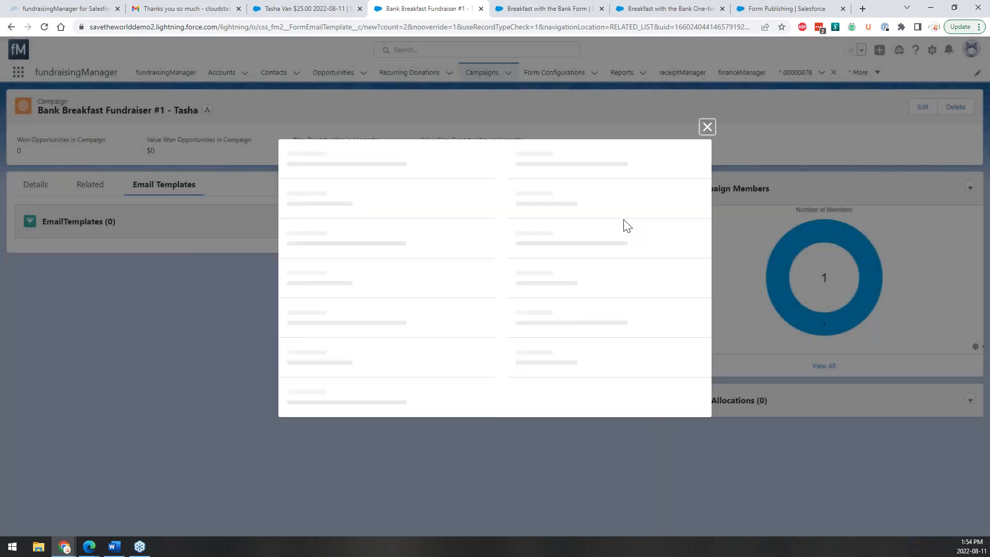
{"action": "left_click", "coordinate": [425, 232]}
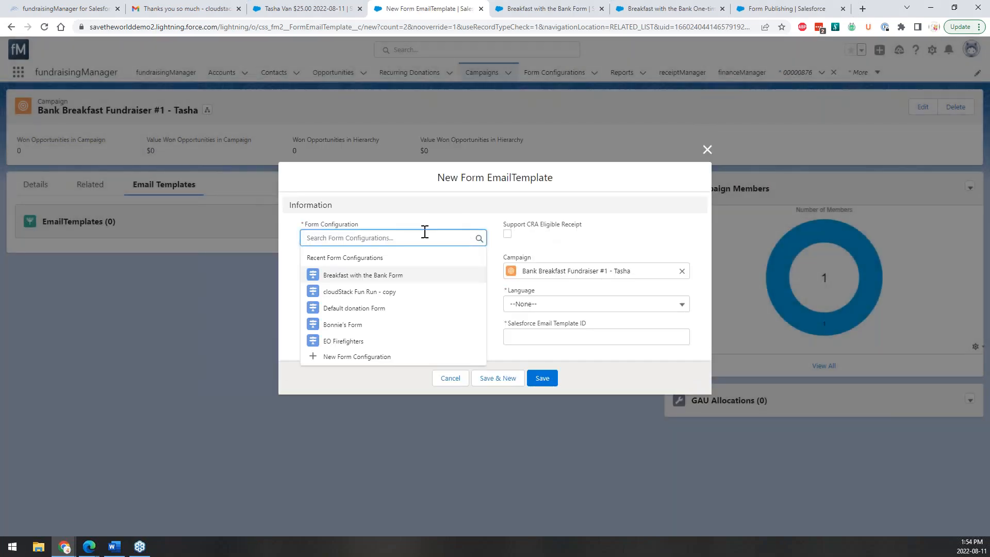
{"action": "left_click", "coordinate": [382, 276]}
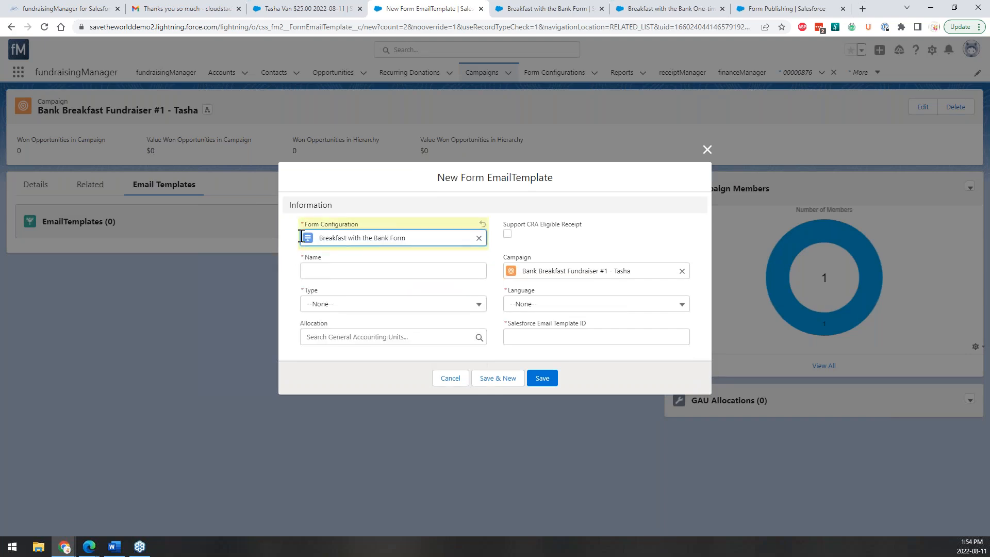
{"action": "left_click", "coordinate": [326, 271]}
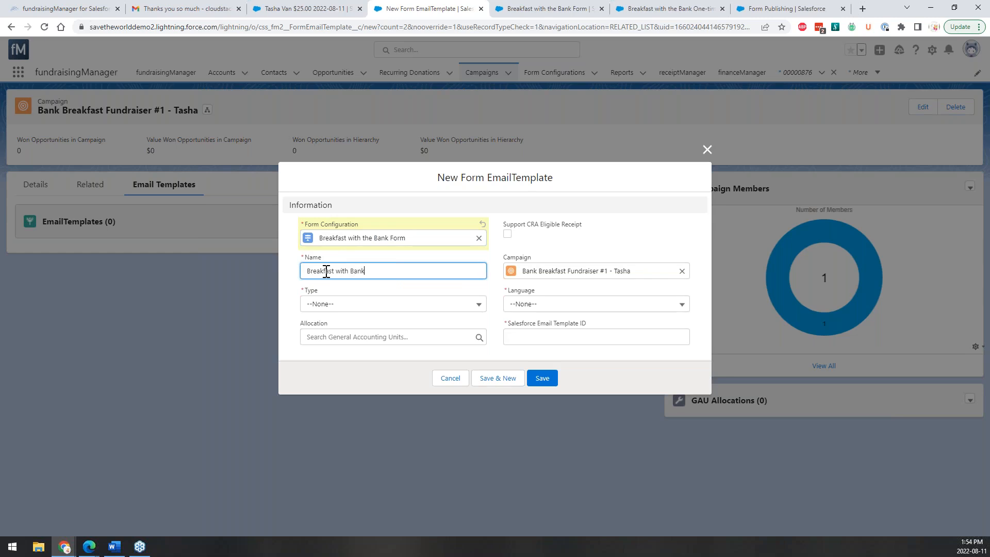
{"action": "left_click", "coordinate": [326, 306]}
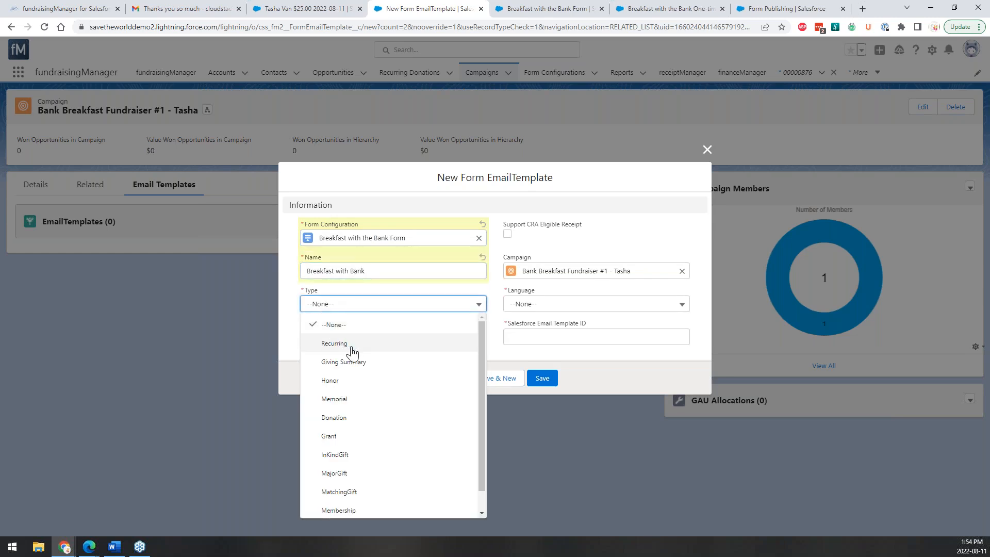
{"action": "scroll", "coordinate": [350, 436], "scroll_direction": "down", "scroll_amount": 1}
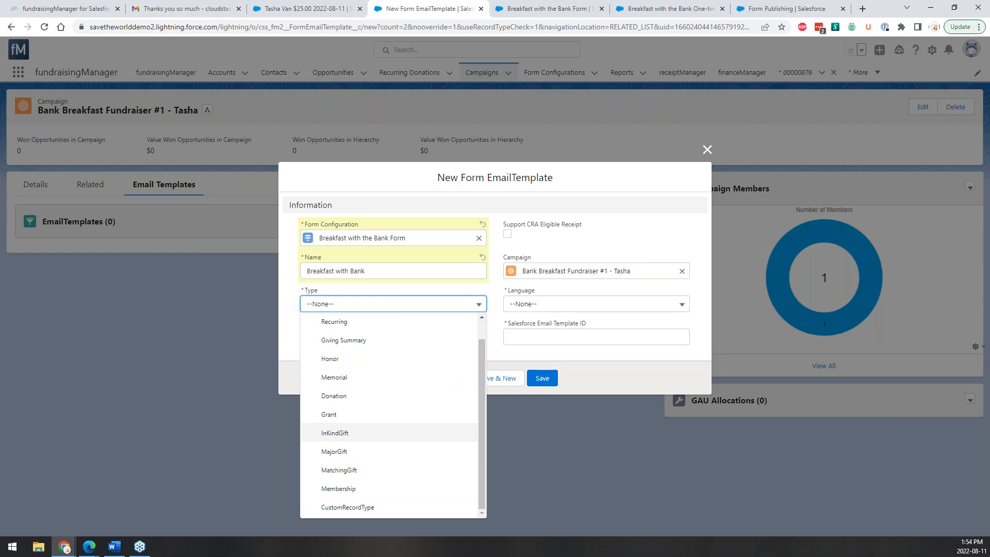
{"action": "left_click", "coordinate": [369, 395]}
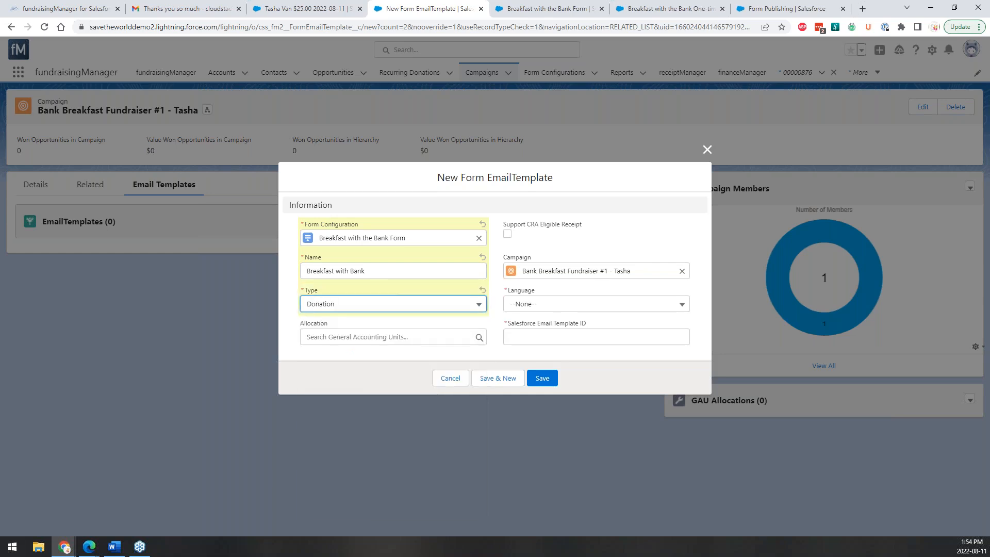
{"action": "left_click", "coordinate": [543, 308]}
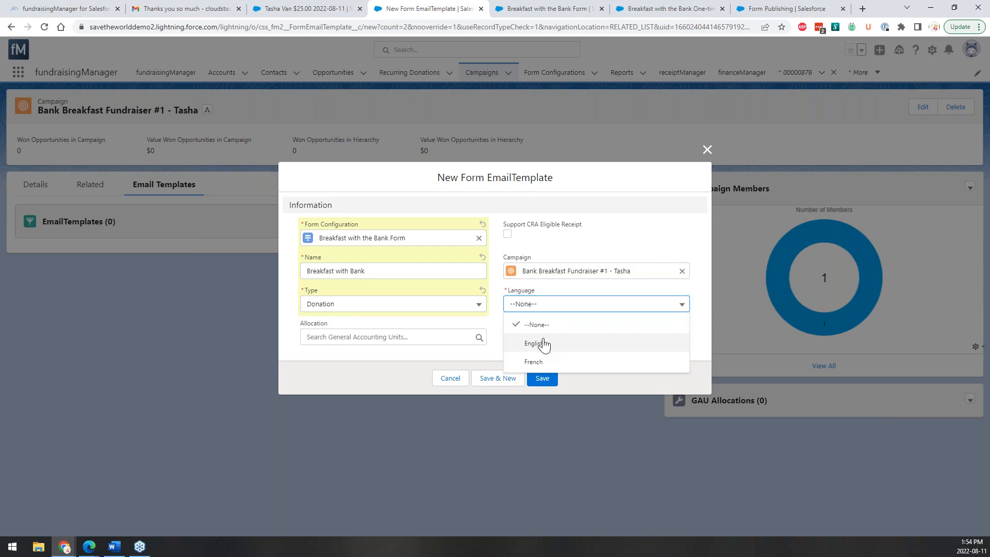
{"action": "left_click", "coordinate": [541, 342]}
Paste the one-time acknowledgement template's ID into Email Template ID and save the template.
{"action": "left_click", "coordinate": [568, 334]}
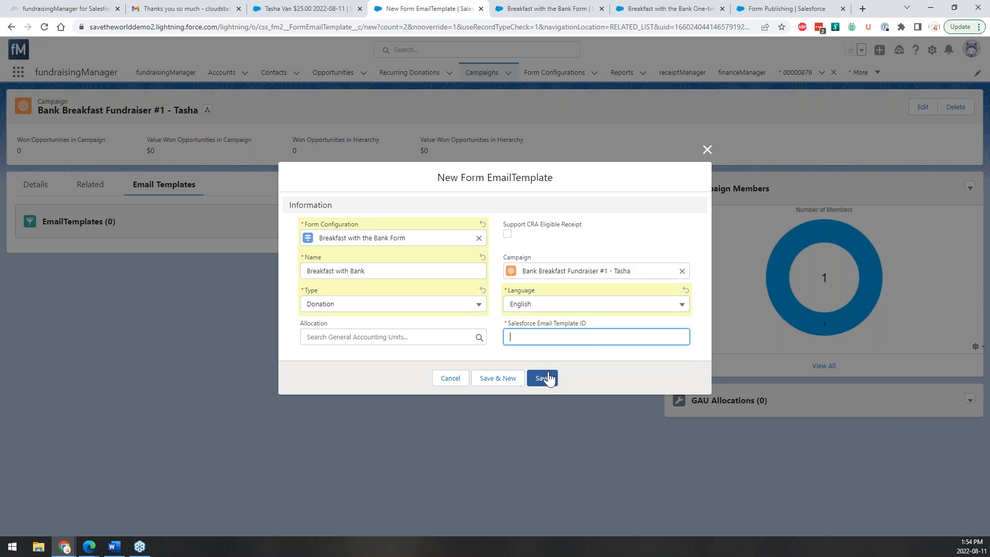
{"action": "type", "text": "Bank Breakfast"}
{"action": "key", "text": "ctrl+a"}
{"action": "key", "text": "BackSpace"}
{"action": "left_click", "coordinate": [551, 8]}
{"action": "left_click", "coordinate": [641, 7]}
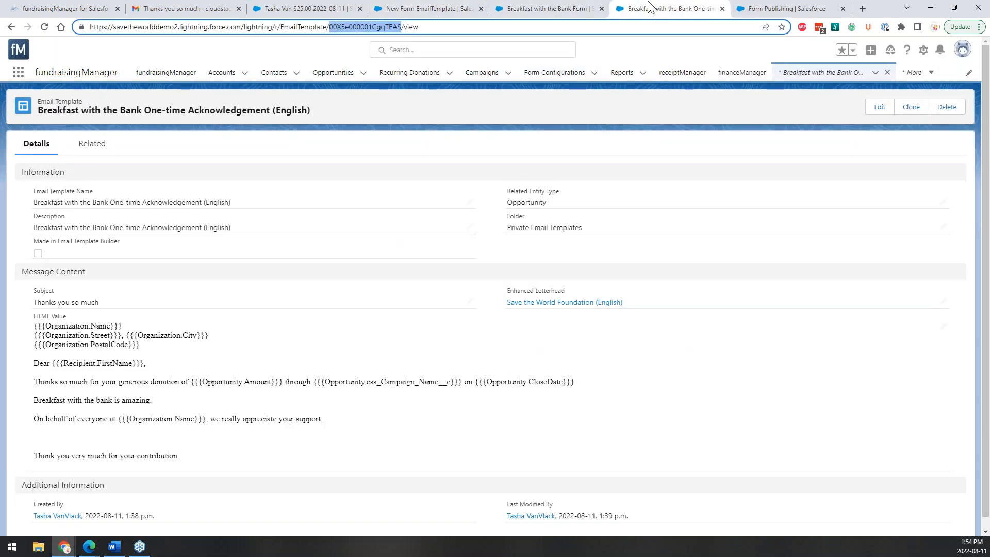
{"action": "left_click", "coordinate": [305, 8]}
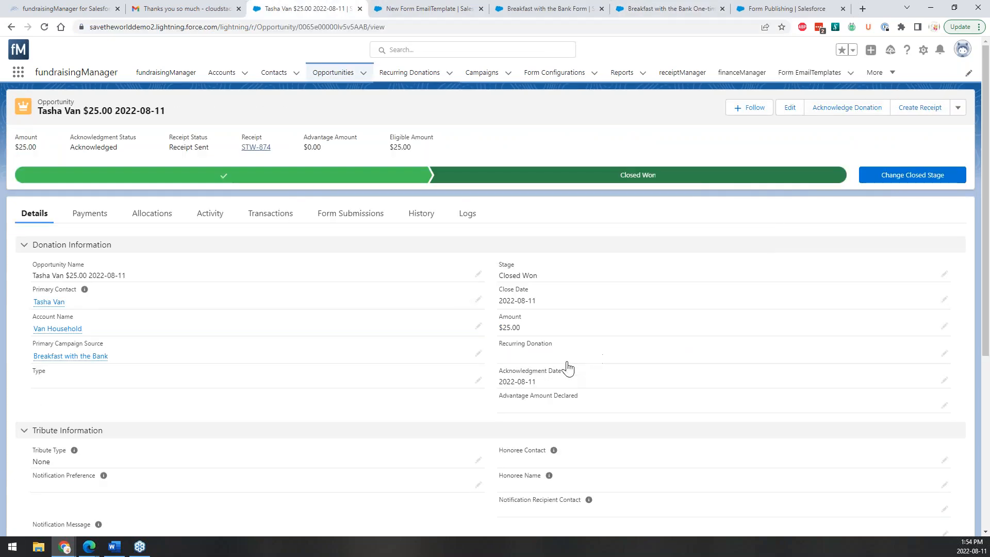
{"action": "left_click", "coordinate": [428, 8]}
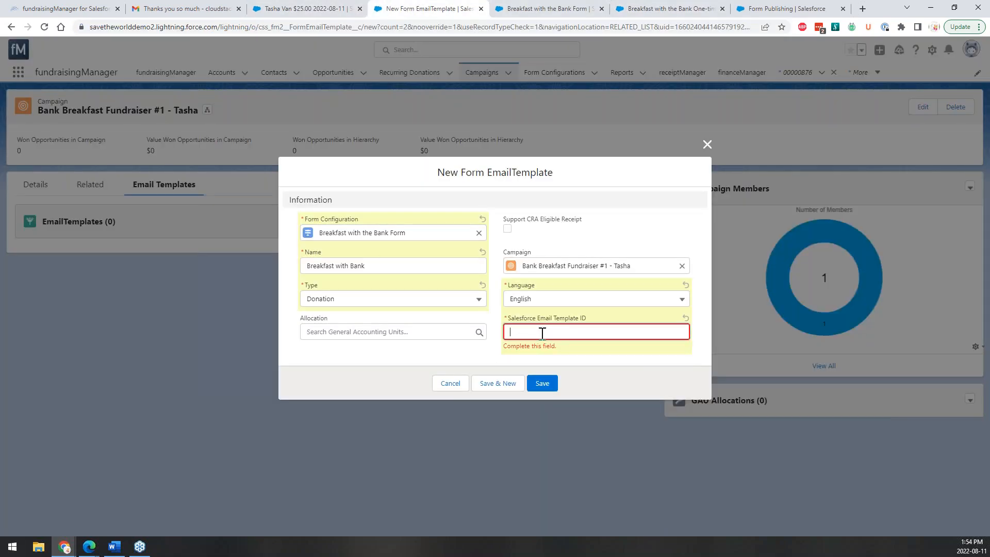
{"action": "type", "text": "00X5e000001CgqTEAS"}
{"action": "left_click", "coordinate": [542, 383]}
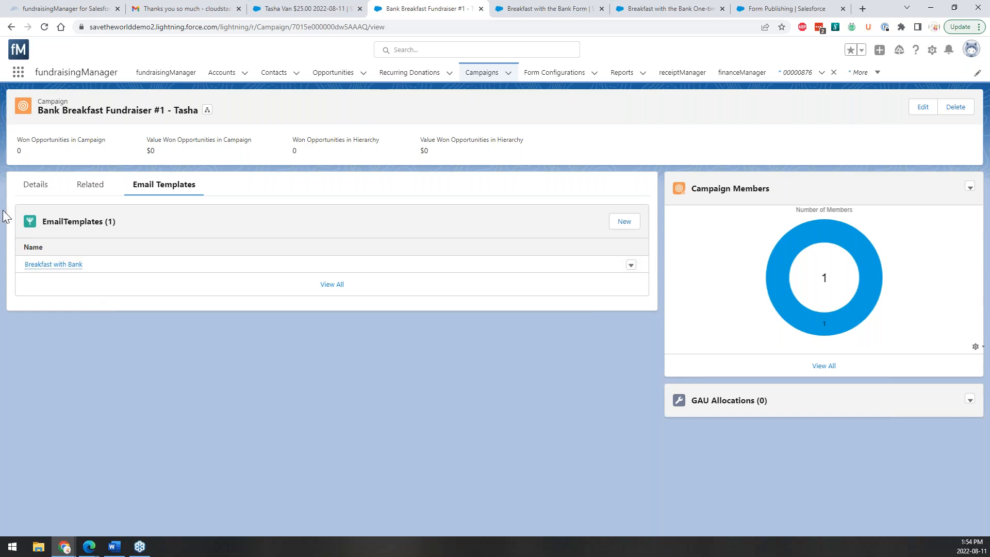
Open the parent Breakfast with the Bank campaign and change its parent to General Fund.
{"action": "left_click", "coordinate": [30, 195]}
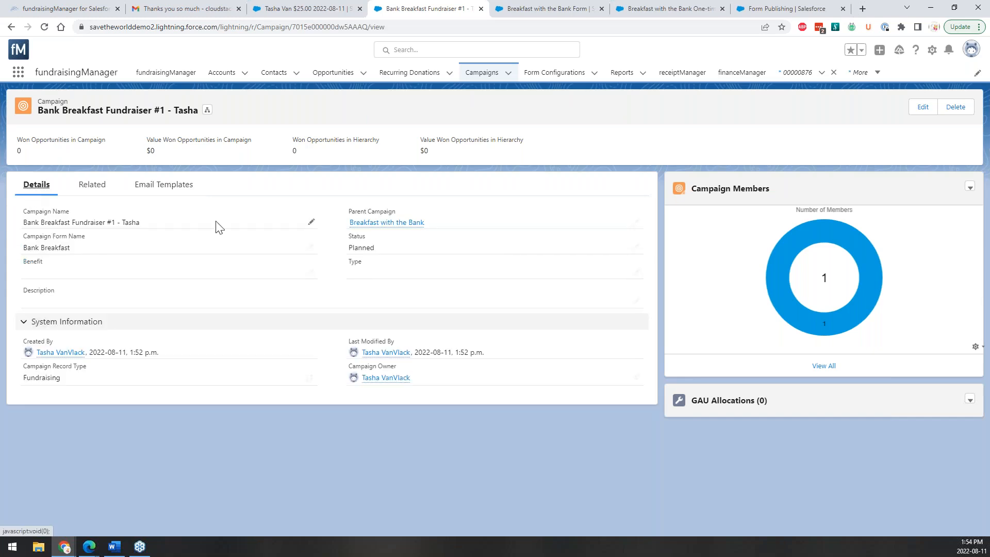
{"action": "left_click", "coordinate": [384, 222]}
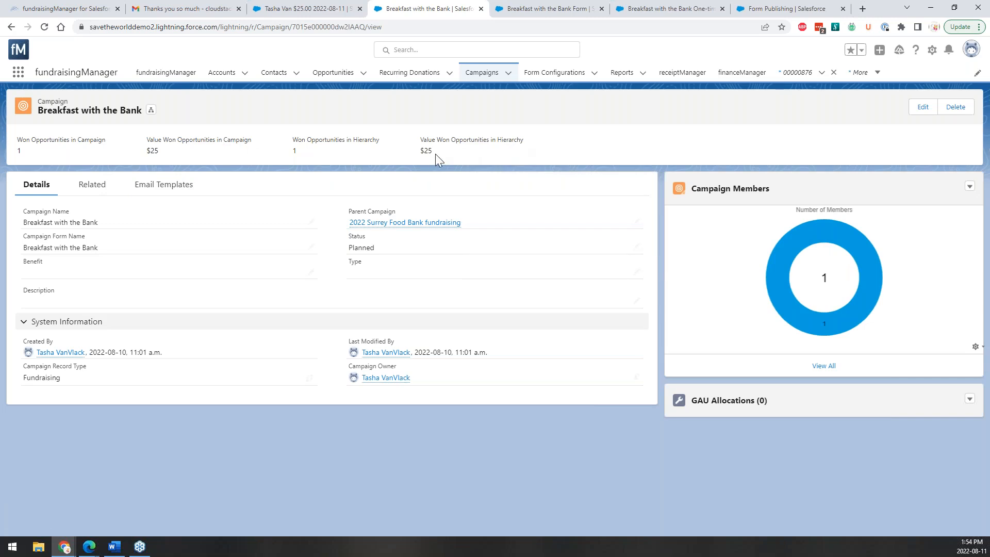
{"action": "left_click_drag", "start_coordinate": [423, 158], "coordinate": [421, 154]}
{"action": "left_click", "coordinate": [636, 222]}
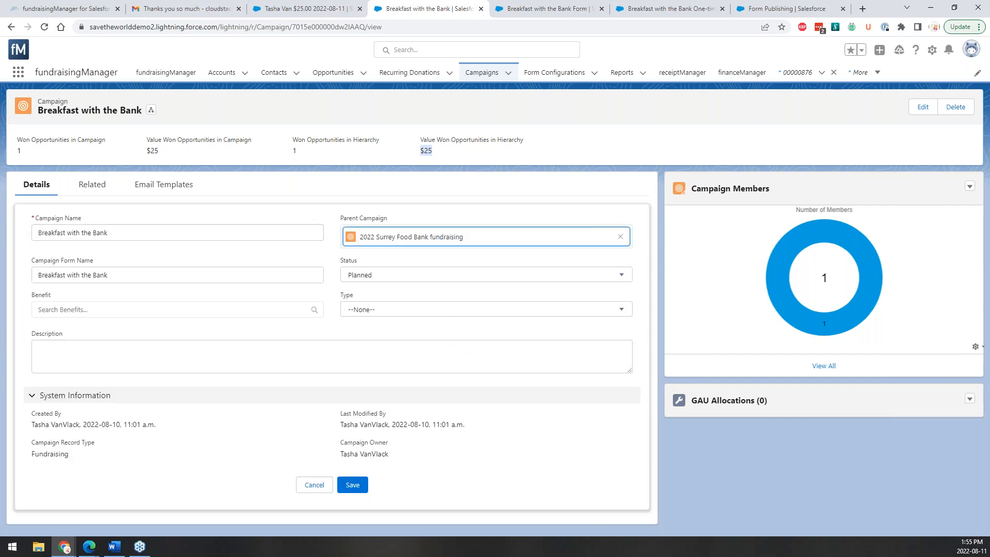
{"action": "left_click", "coordinate": [620, 237]}
{"action": "type", "text": "g"}
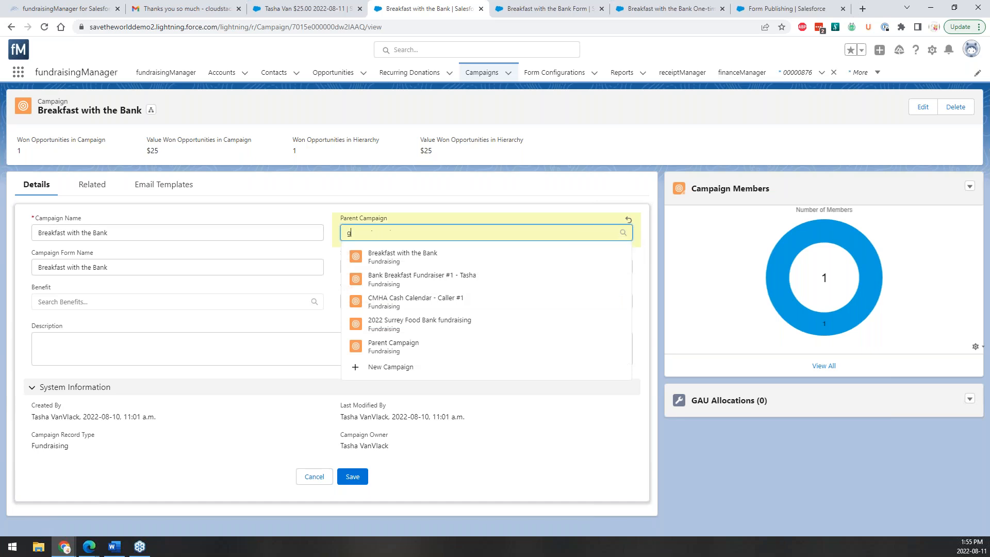
{"action": "type", "text": "enera"}
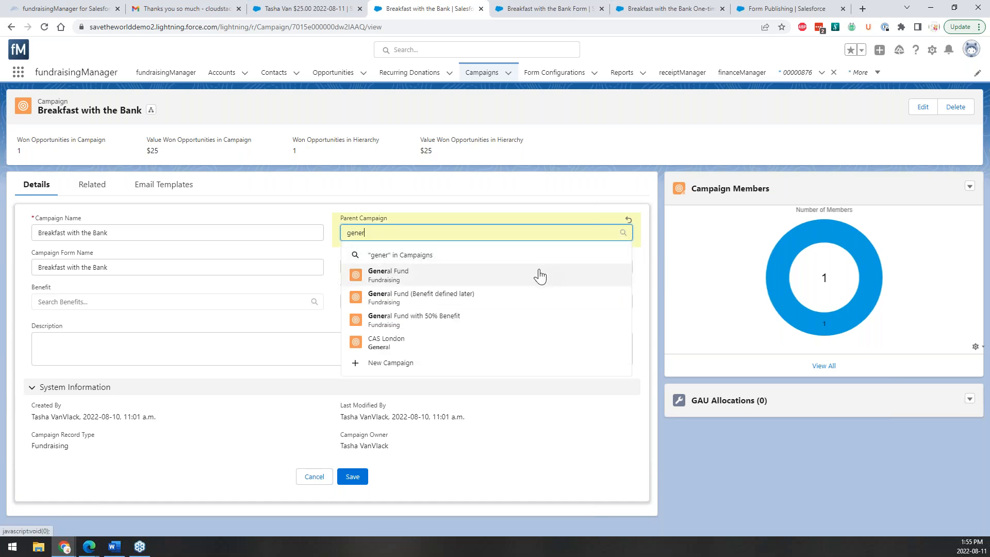
{"action": "left_click", "coordinate": [537, 269]}
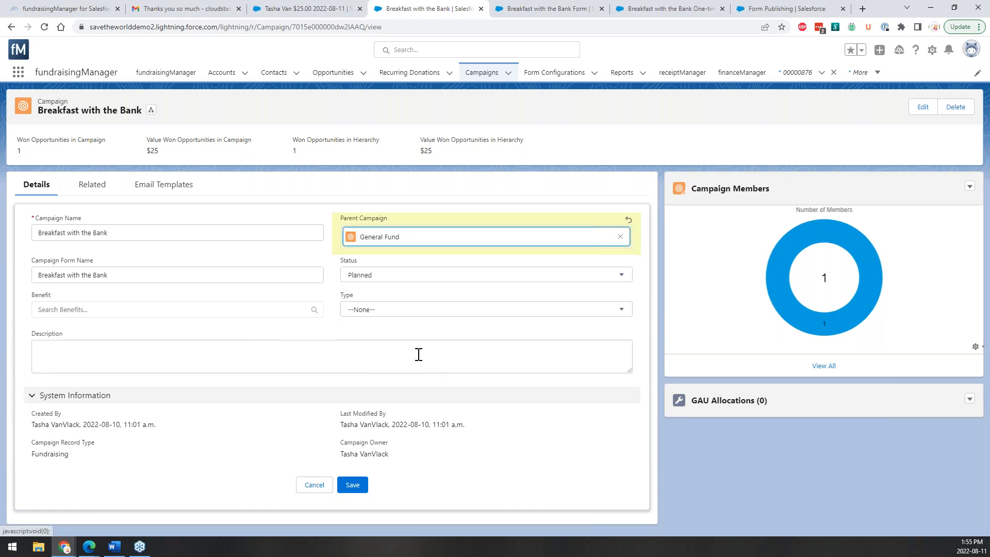
{"action": "left_click", "coordinate": [358, 488]}
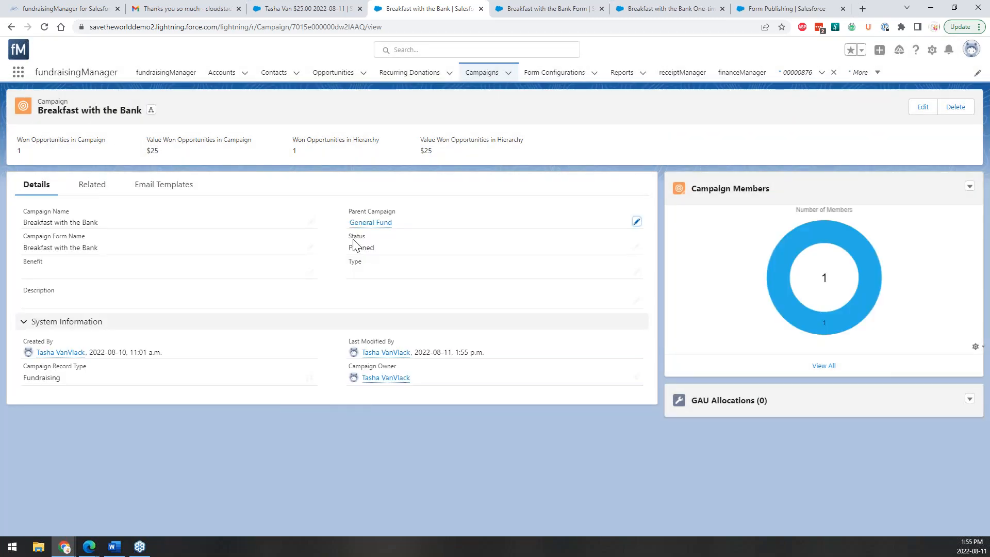
{"action": "left_click", "coordinate": [376, 223]}
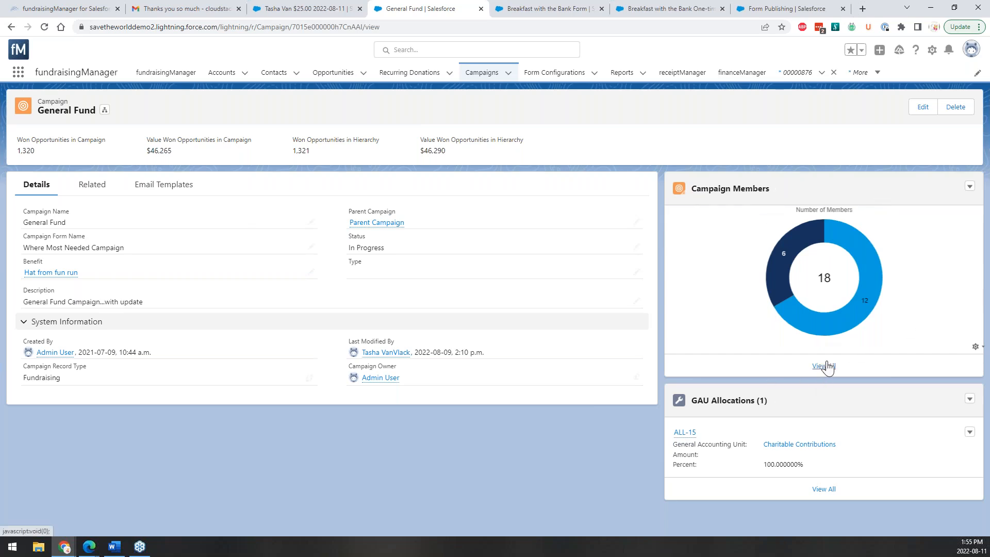
{"action": "left_click", "coordinate": [99, 185]}
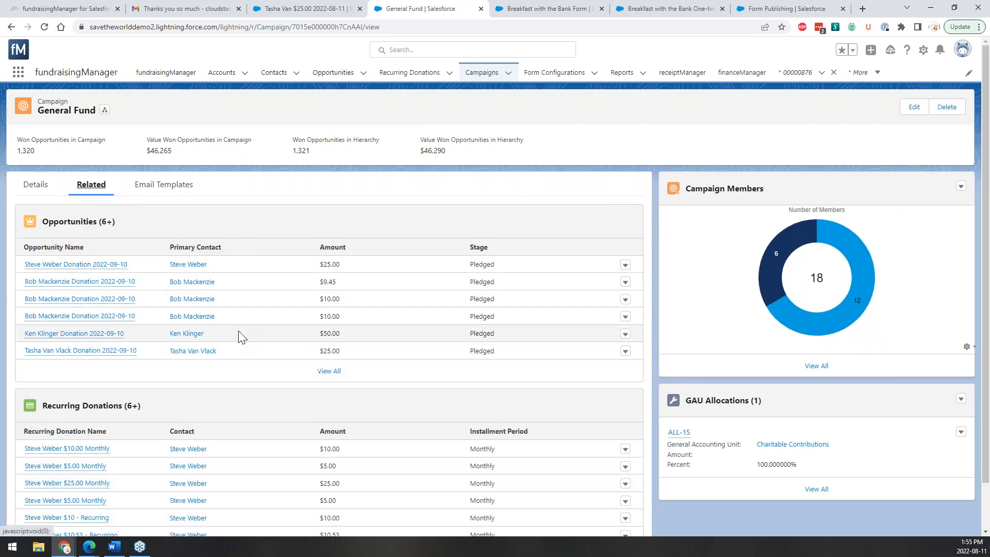
{"action": "scroll", "coordinate": [250, 361], "scroll_direction": "down", "scroll_amount": 1}
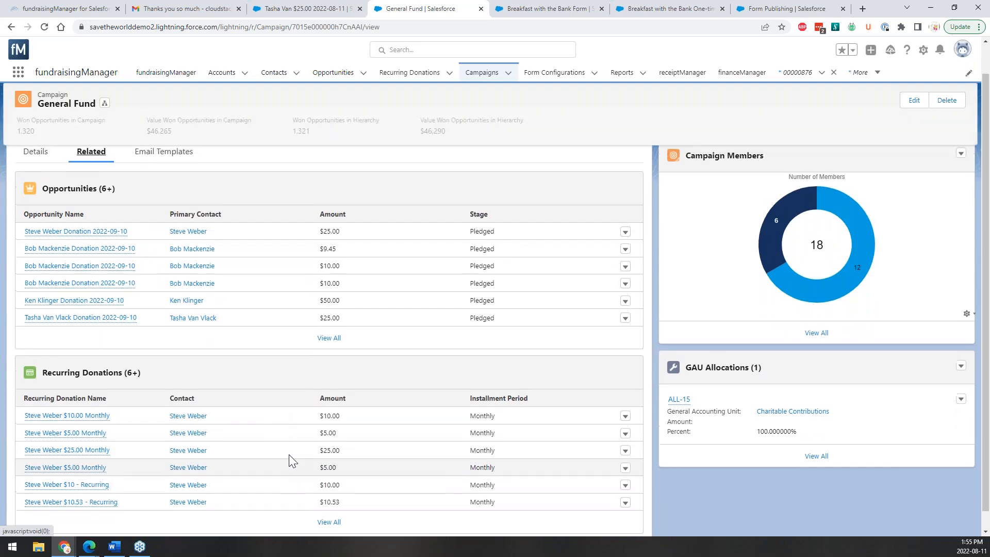
{"action": "scroll", "coordinate": [290, 459], "scroll_direction": "up", "scroll_amount": 1}
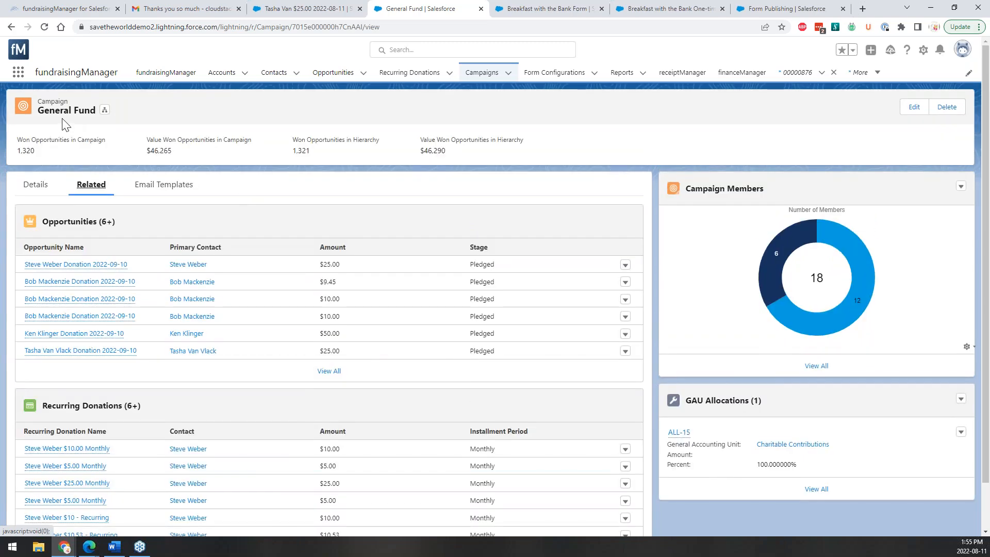
{"action": "left_click", "coordinate": [104, 110]}
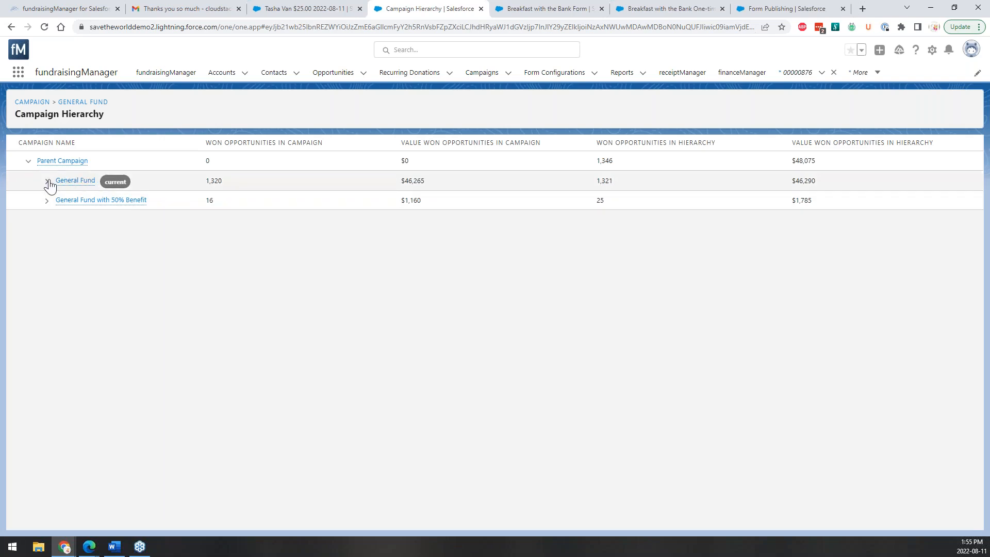
{"action": "left_click", "coordinate": [47, 182]}
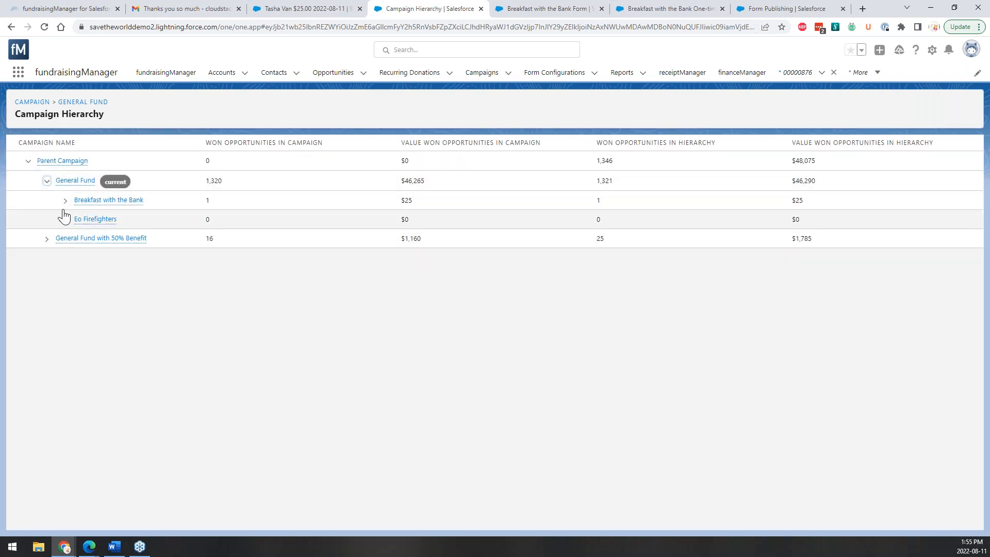
{"action": "left_click", "coordinate": [66, 200]}
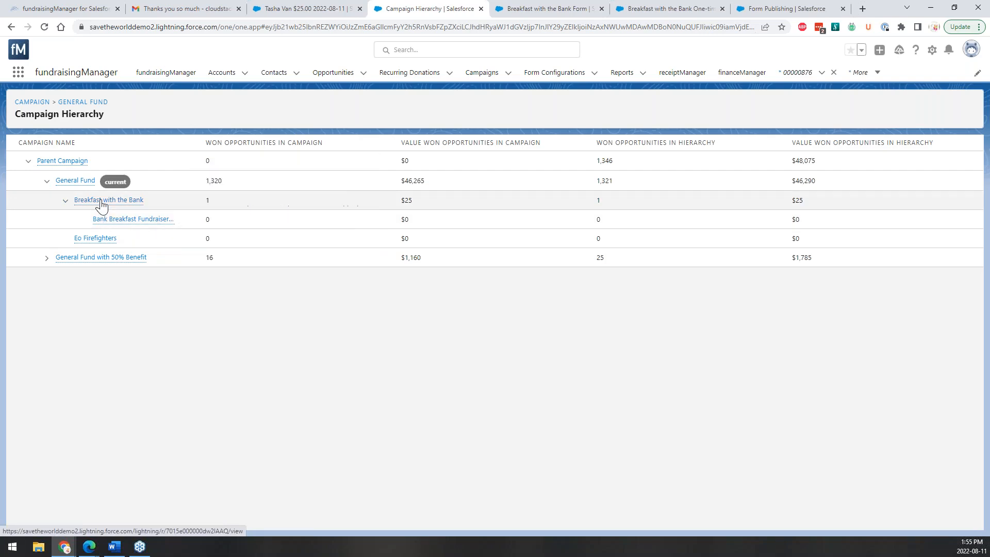
{"action": "mouse_move", "coordinate": [102, 205]}
{"action": "mouse_move", "coordinate": [71, 184]}
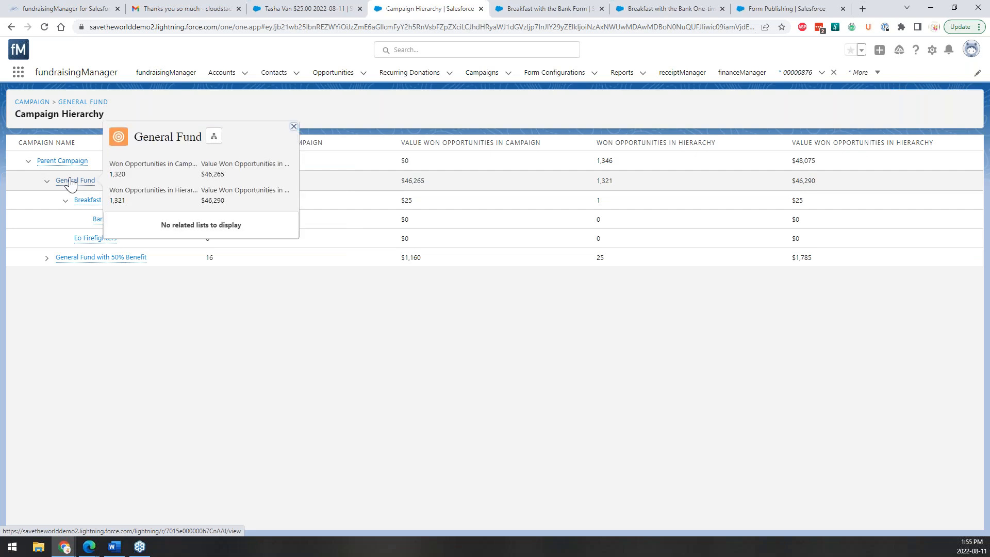
{"action": "mouse_move", "coordinate": [62, 162]}
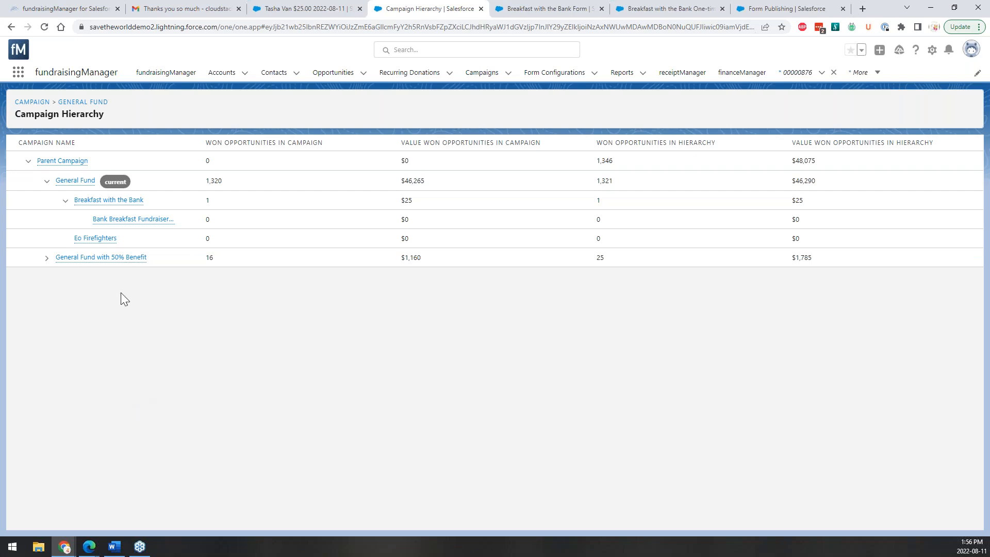
Close the Campaign Hierarchy page and go to the fundraisingManager home page.
{"action": "left_click", "coordinate": [481, 9]}
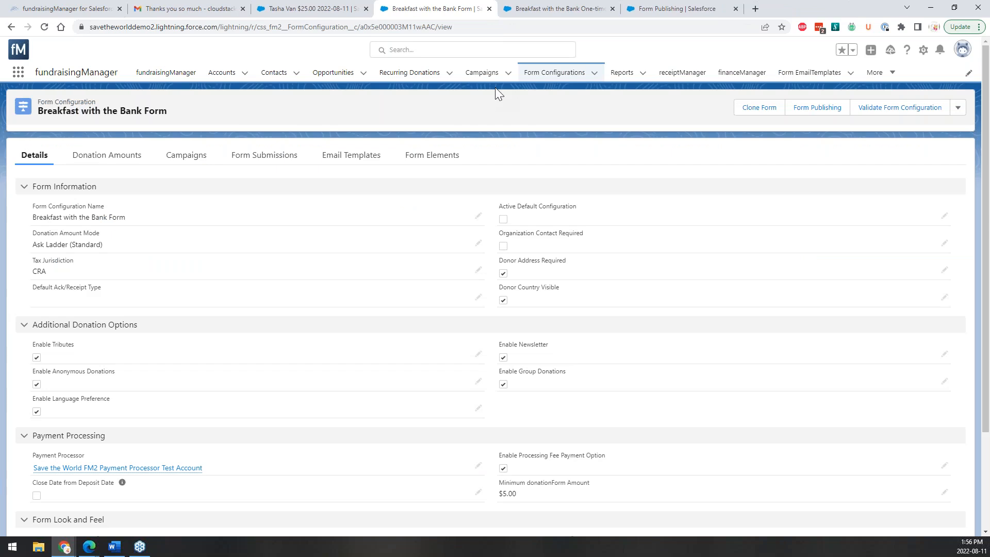
{"action": "left_click", "coordinate": [169, 77]}
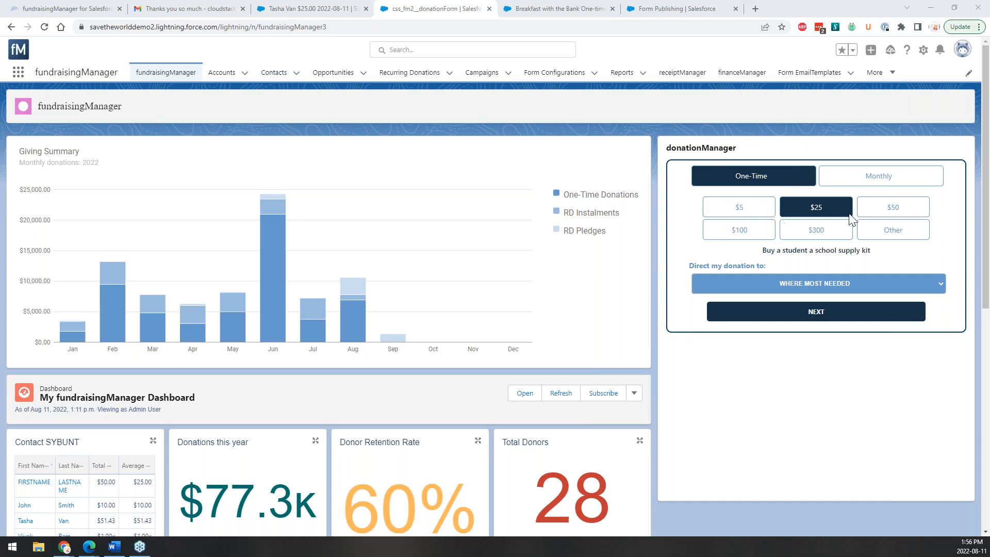
Enter a custom 127.25 donation to WHERE MOST NEEDED and continue with English correspondence.
{"action": "left_click", "coordinate": [881, 235]}
{"action": "left_click_drag", "start_coordinate": [742, 266], "coordinate": [675, 273]}
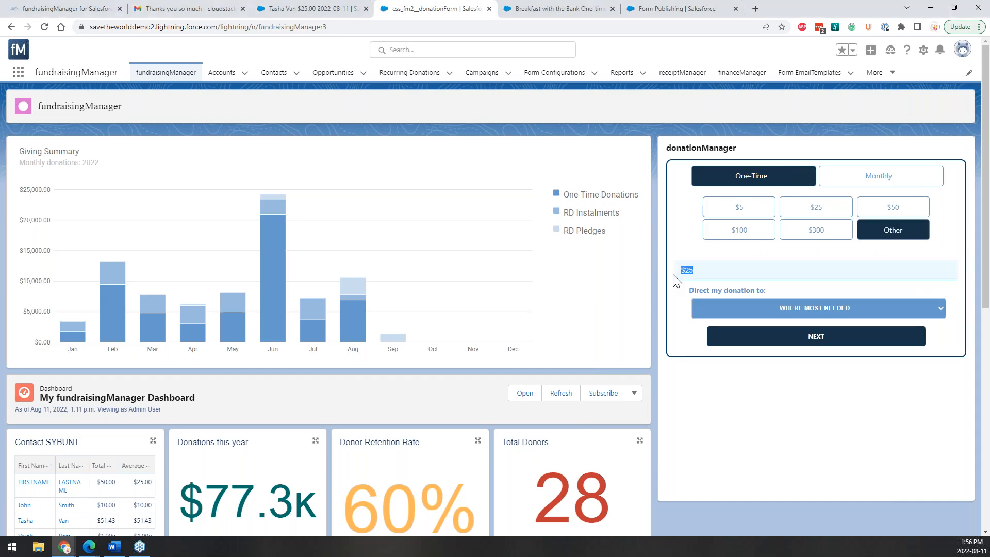
{"action": "type", "text": "127.25"}
{"action": "left_click", "coordinate": [767, 314]}
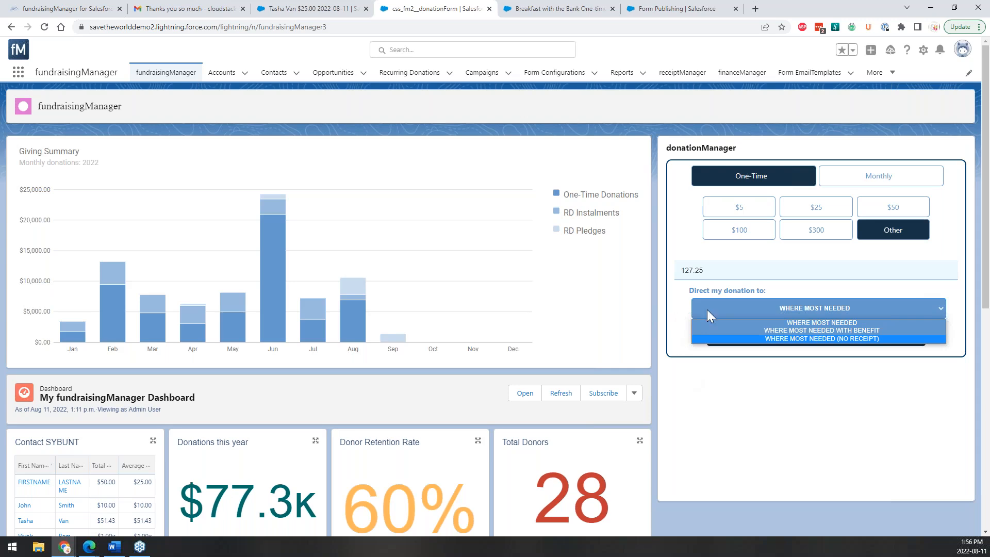
{"action": "left_click", "coordinate": [900, 291]}
{"action": "left_click", "coordinate": [896, 301]}
{"action": "left_click", "coordinate": [888, 299]}
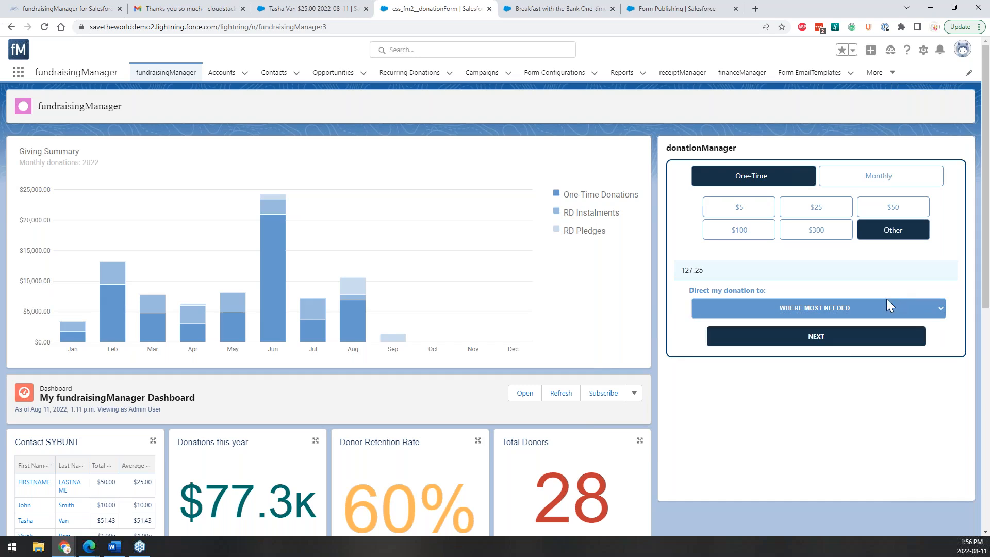
{"action": "left_click", "coordinate": [831, 336]}
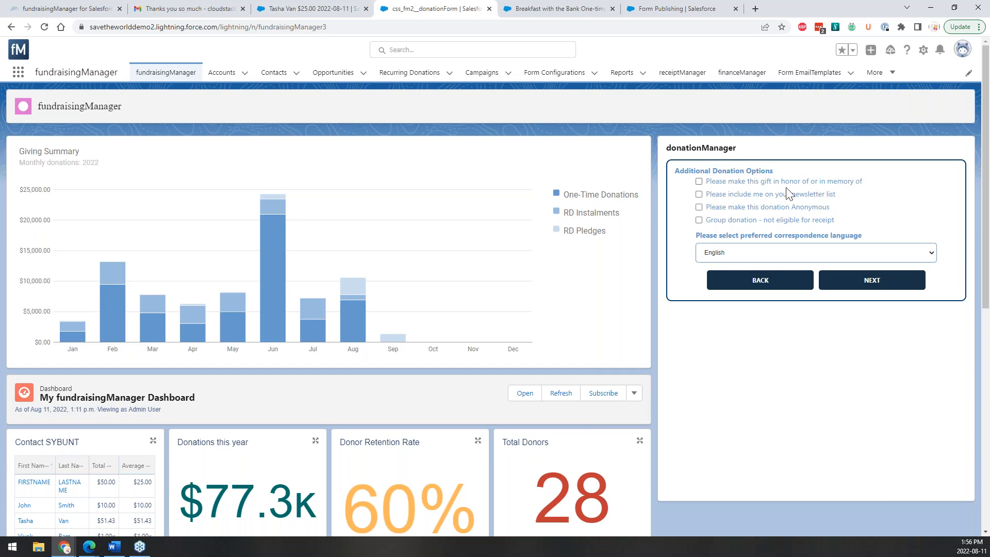
{"action": "left_click", "coordinate": [812, 254]}
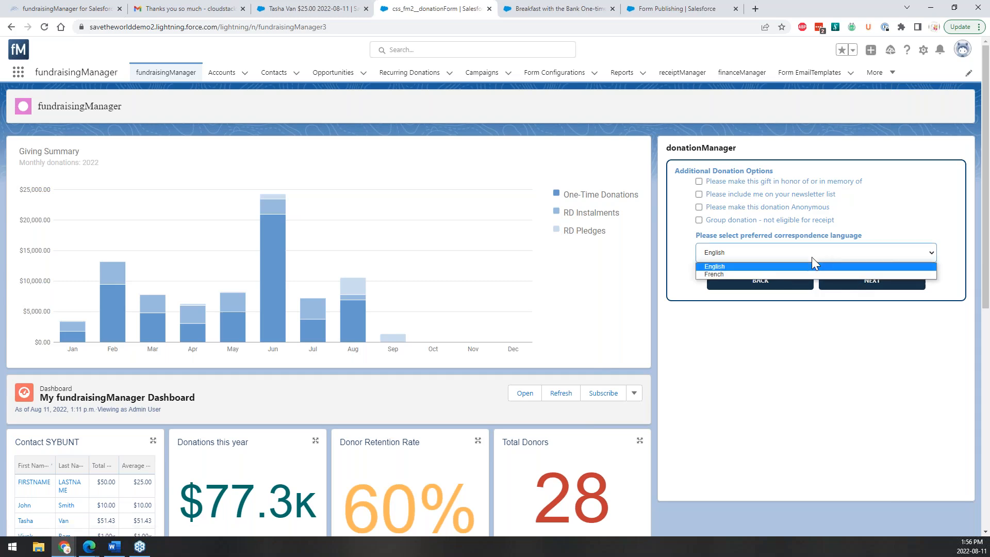
{"action": "left_click", "coordinate": [757, 255]}
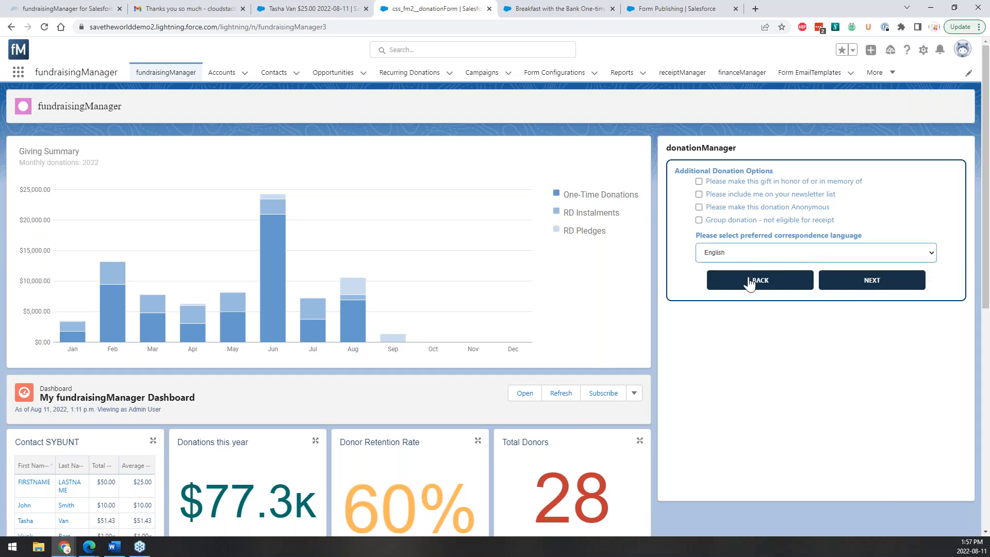
On the donor step, toggle company/individual and try Cash, Cheque, eTransfer and Direct Deposit payment methods.
{"action": "left_click", "coordinate": [862, 281]}
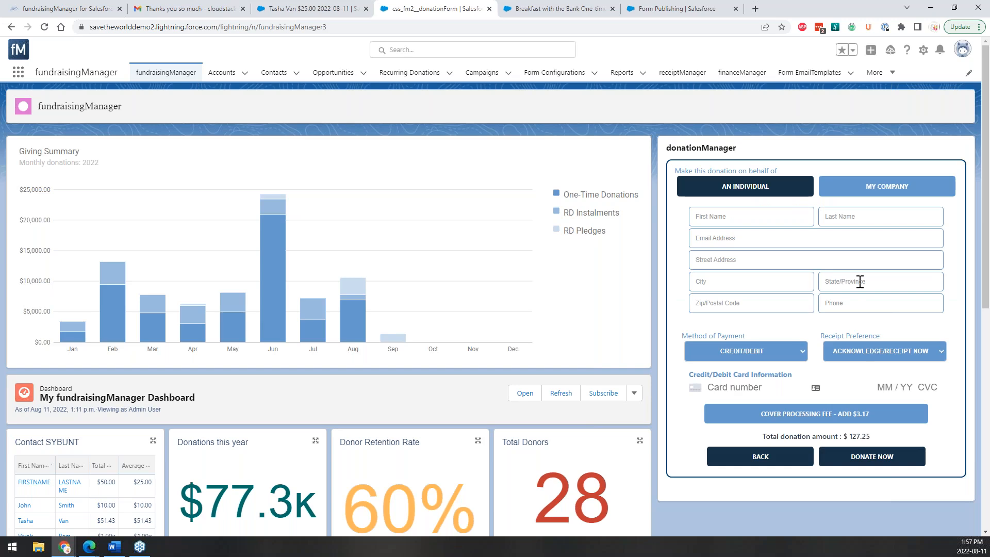
{"action": "left_click", "coordinate": [760, 218]}
{"action": "left_click", "coordinate": [873, 199]}
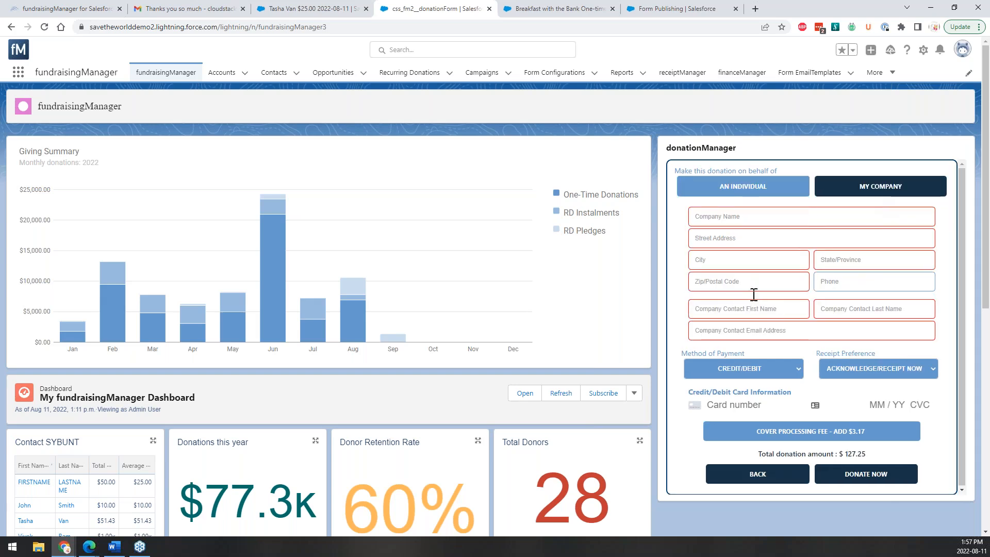
{"action": "left_click", "coordinate": [756, 191]}
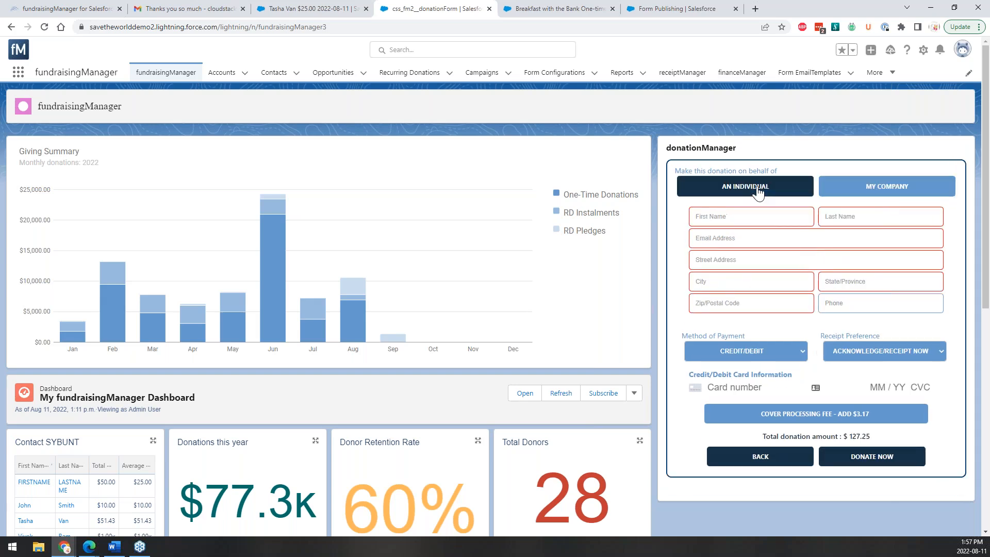
{"action": "left_click", "coordinate": [765, 350]}
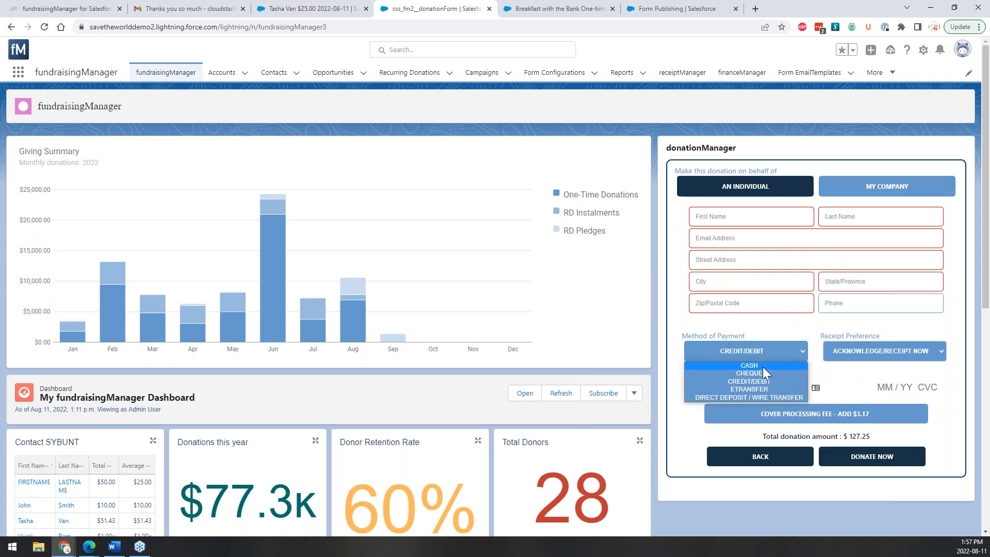
{"action": "left_click", "coordinate": [762, 366]}
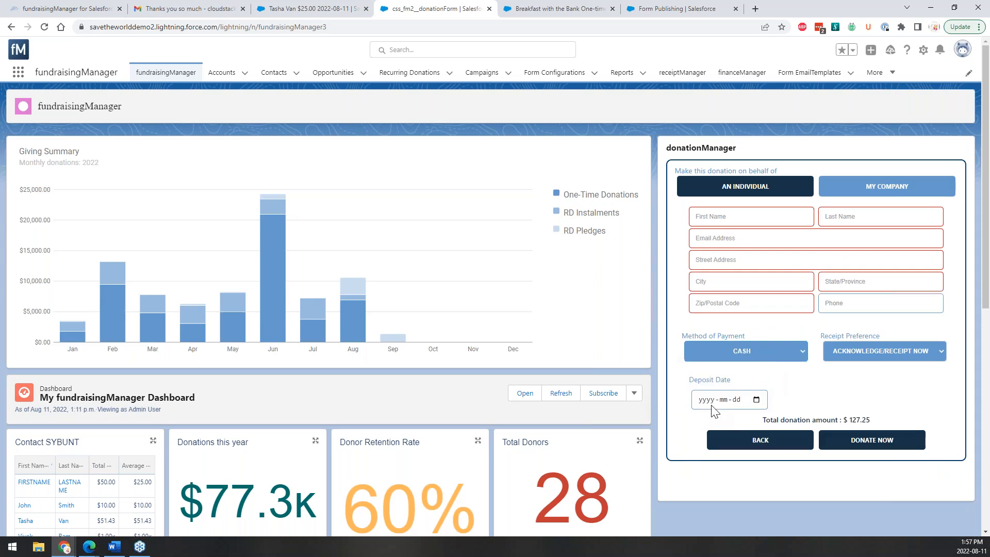
{"action": "left_click", "coordinate": [753, 350]}
{"action": "left_click", "coordinate": [756, 372]}
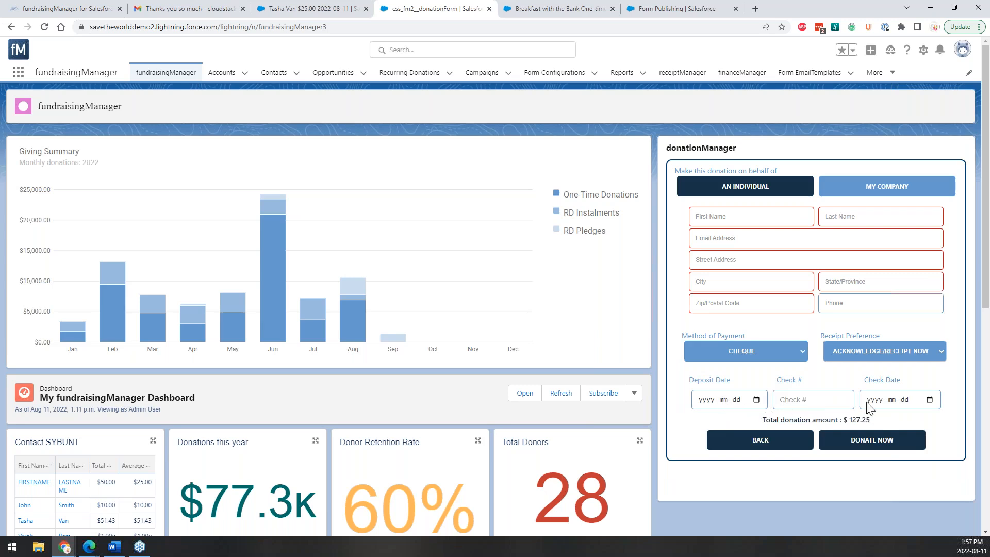
{"action": "left_click", "coordinate": [763, 357]}
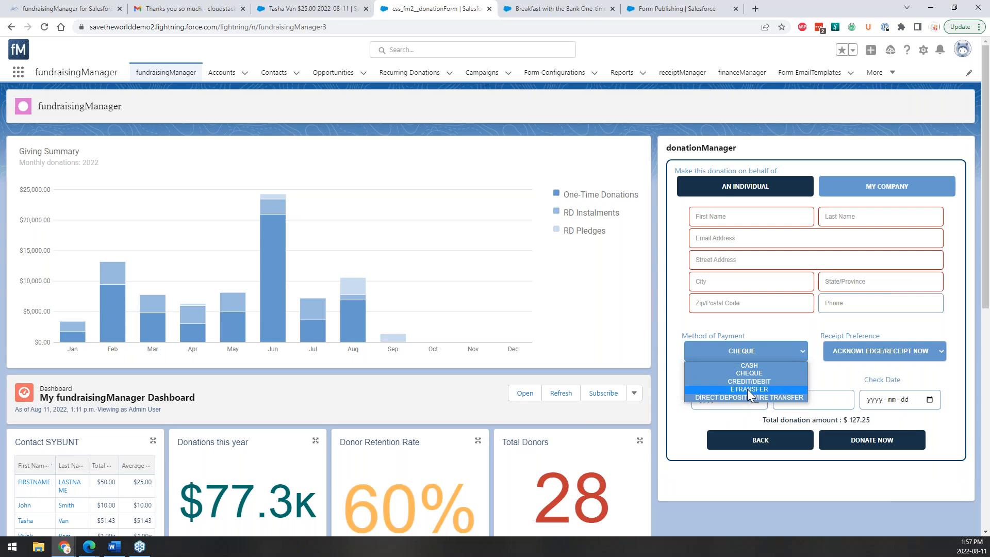
{"action": "left_click", "coordinate": [747, 389]}
{"action": "left_click", "coordinate": [750, 355]}
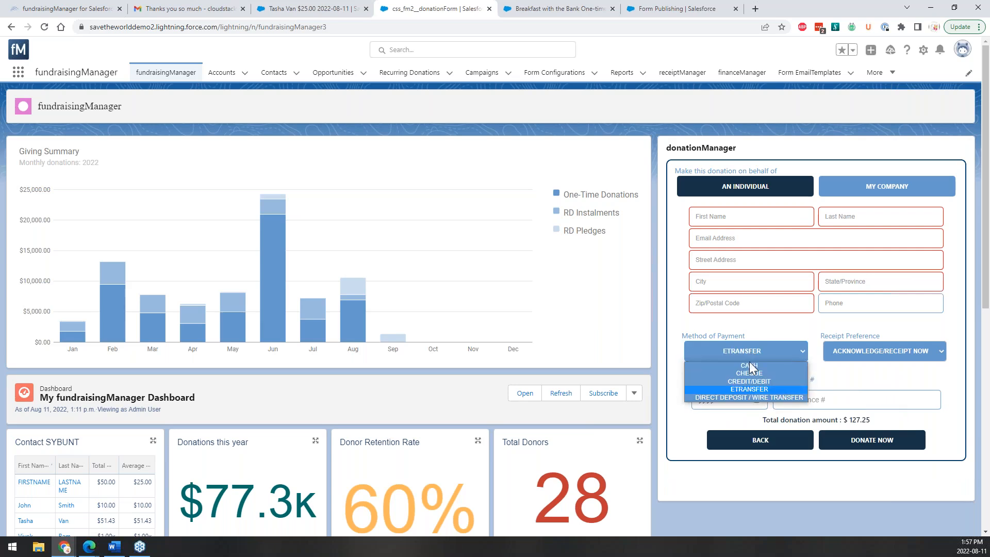
{"action": "left_click", "coordinate": [761, 395]}
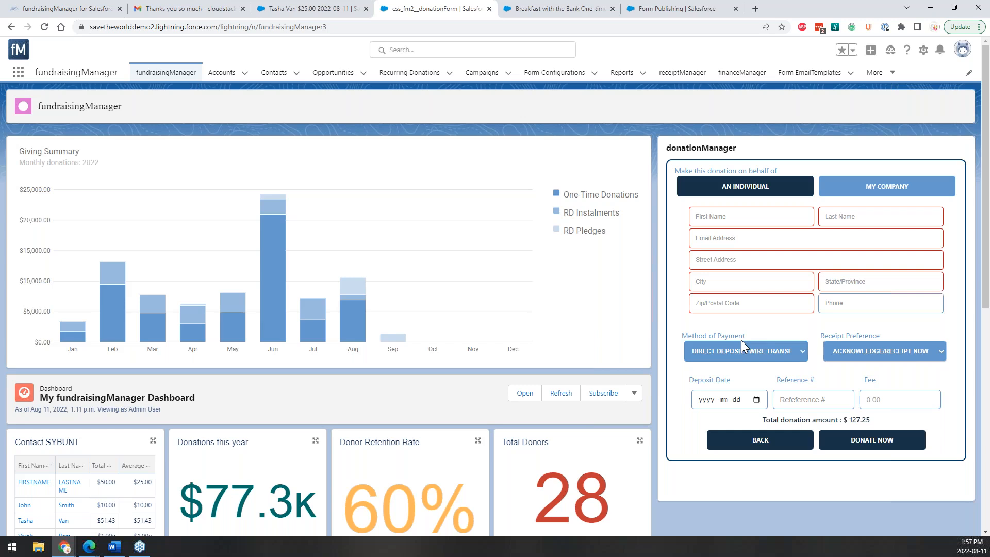
Set payment method to CHEQUE and receipt preference to ACKNOWLEDGE/RECEIPT LATER.
{"action": "left_click", "coordinate": [910, 353]}
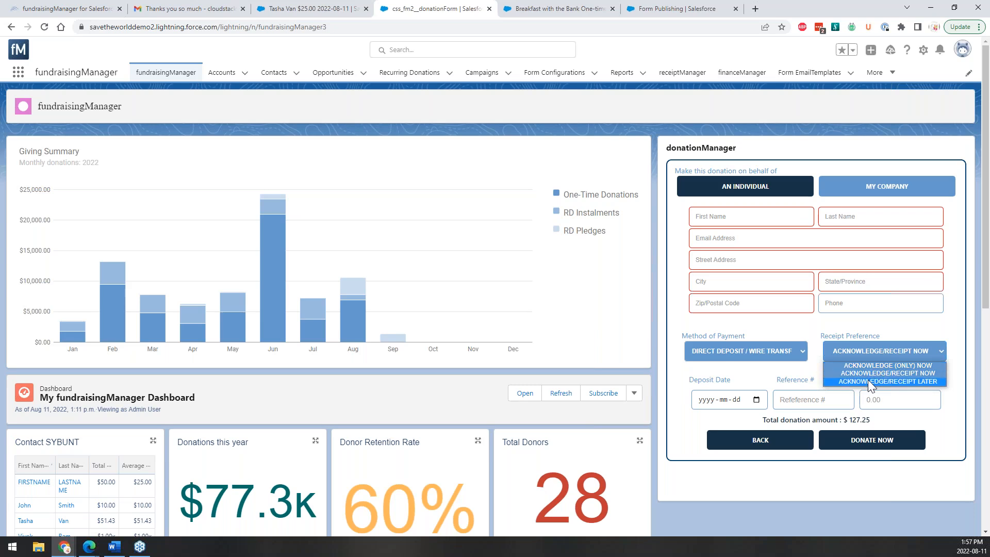
{"action": "left_click", "coordinate": [857, 352]}
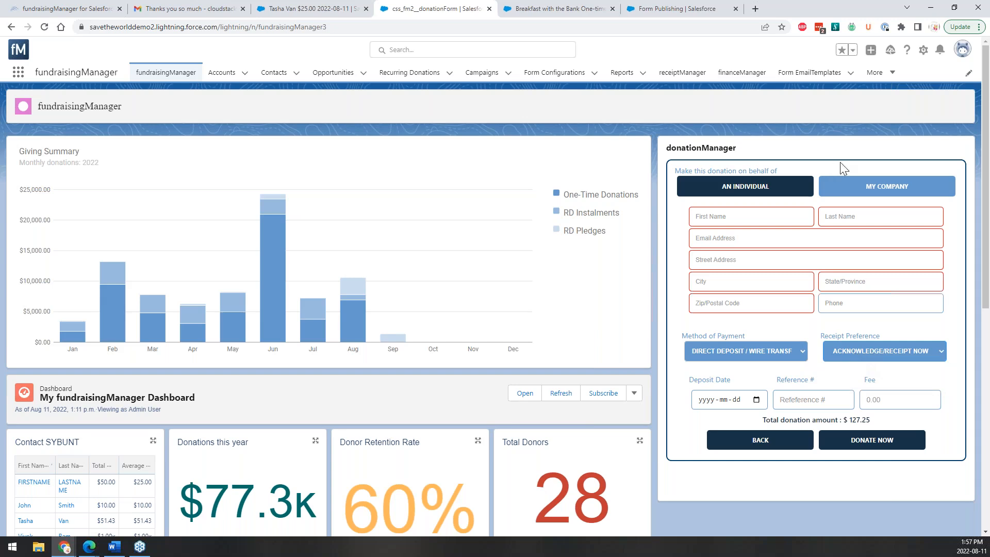
{"action": "left_click", "coordinate": [801, 351]}
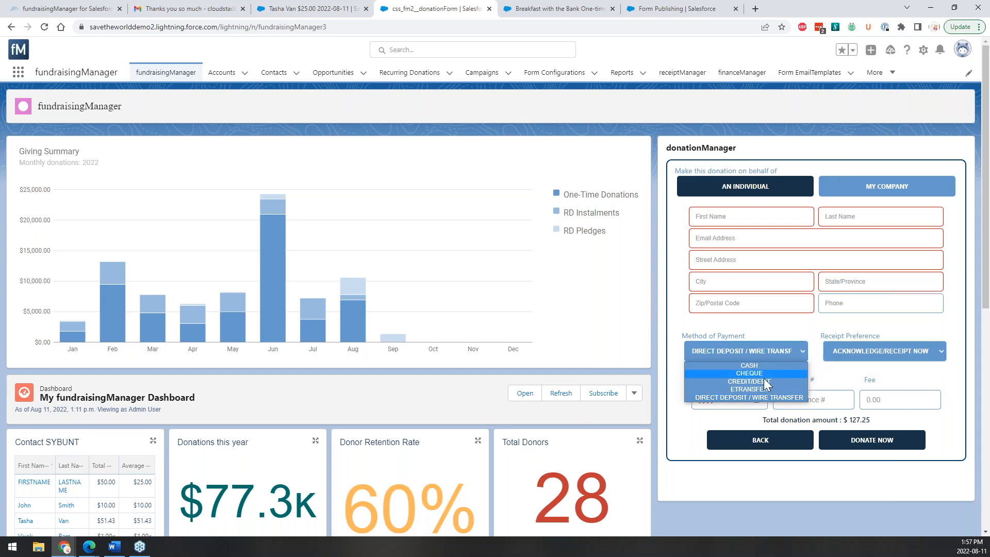
{"action": "left_click", "coordinate": [760, 374]}
{"action": "left_click", "coordinate": [868, 355]}
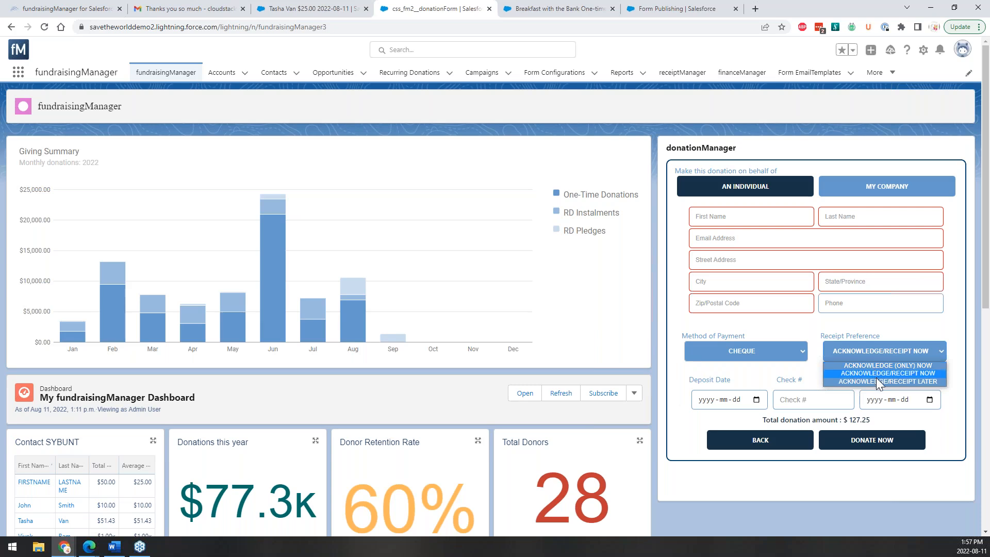
{"action": "left_click", "coordinate": [877, 380]}
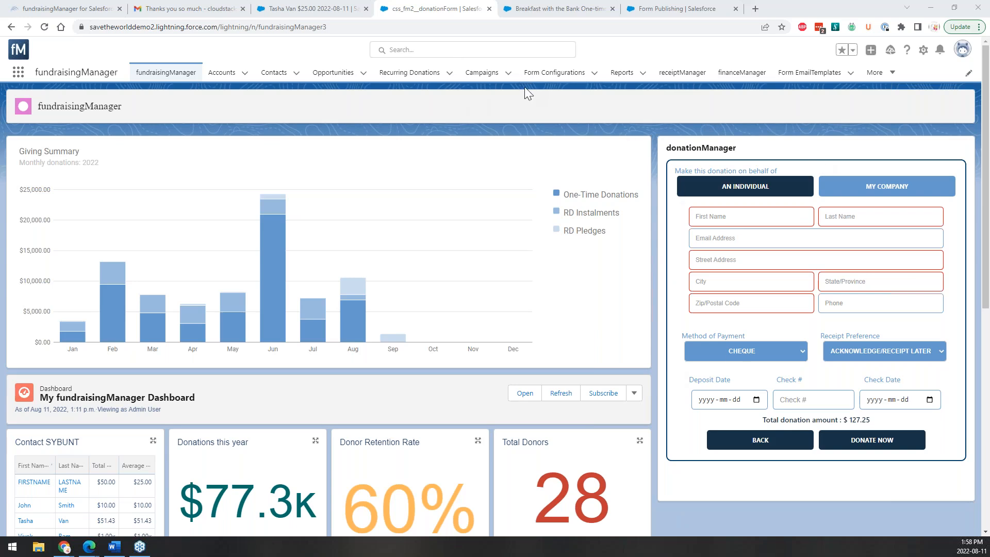
Search for the donor by first name, open their contact record, and start a New Donation.
{"action": "left_click", "coordinate": [384, 49]}
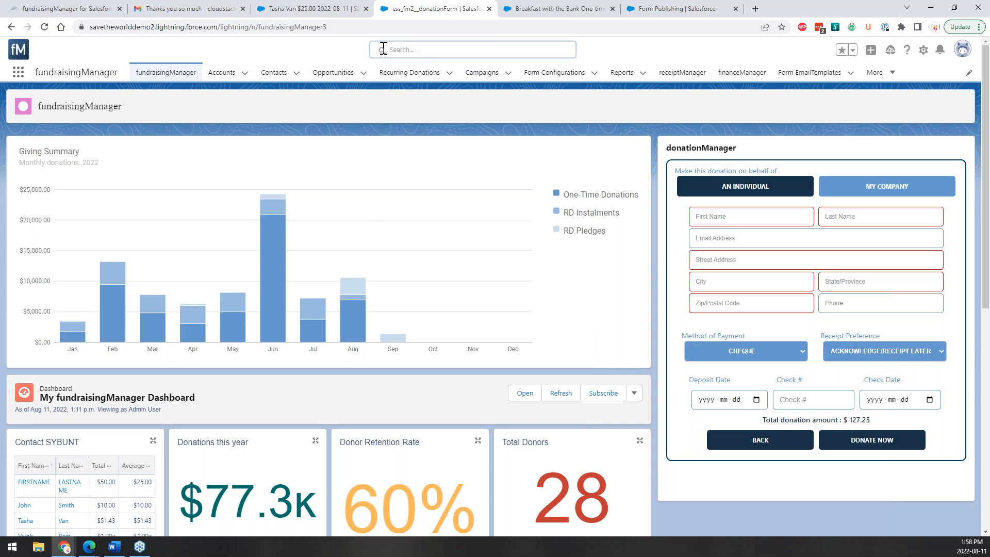
{"action": "type", "text": "Tash"}
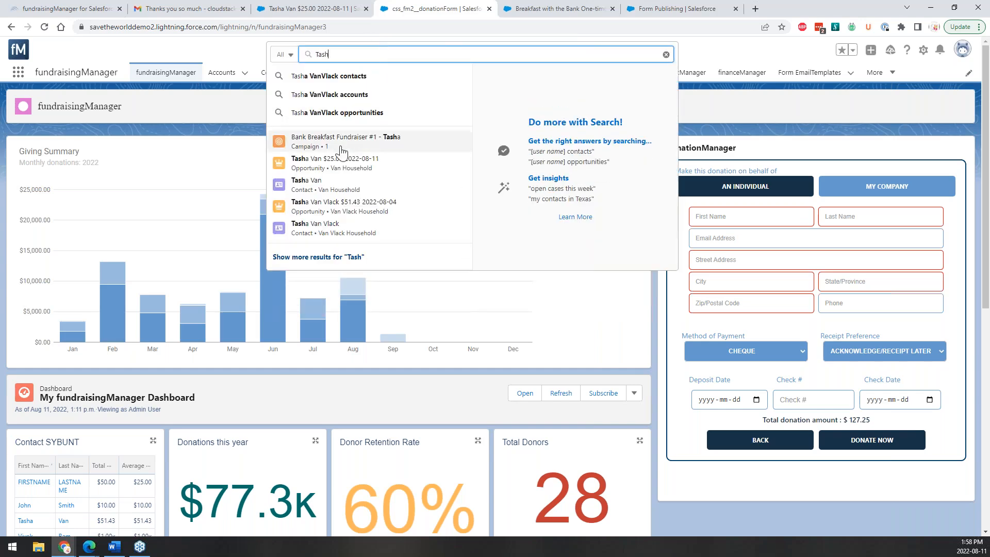
{"action": "left_click", "coordinate": [327, 230]}
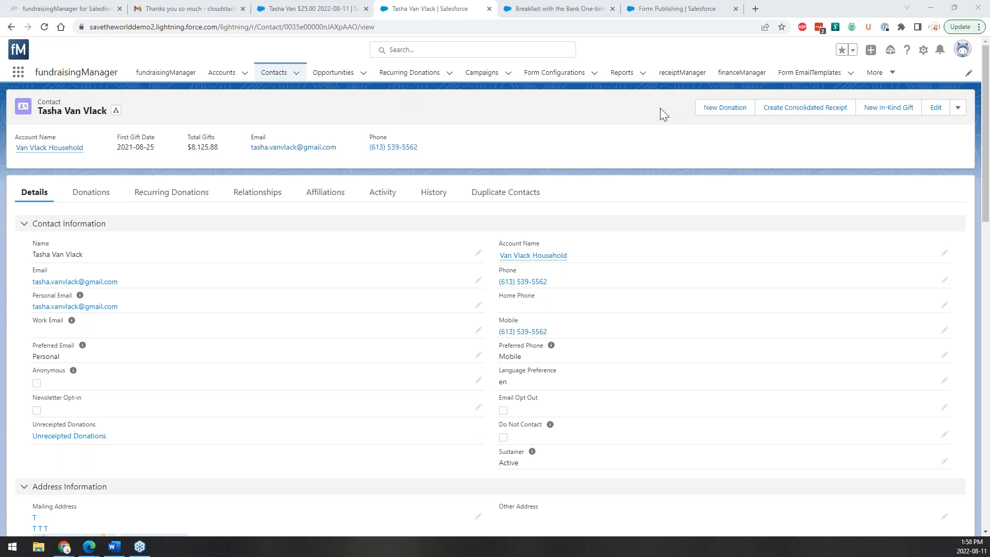
{"action": "left_click", "coordinate": [708, 118]}
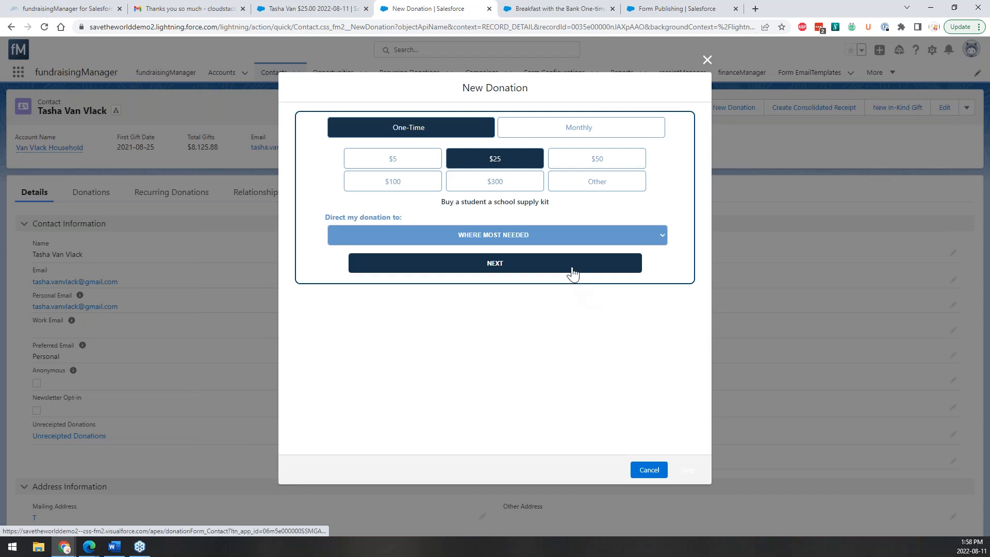
Advance the $25 donation to payment details, keep Credit/Debit, and close the form without donating.
{"action": "left_click", "coordinate": [573, 273]}
{"action": "left_click", "coordinate": [561, 234]}
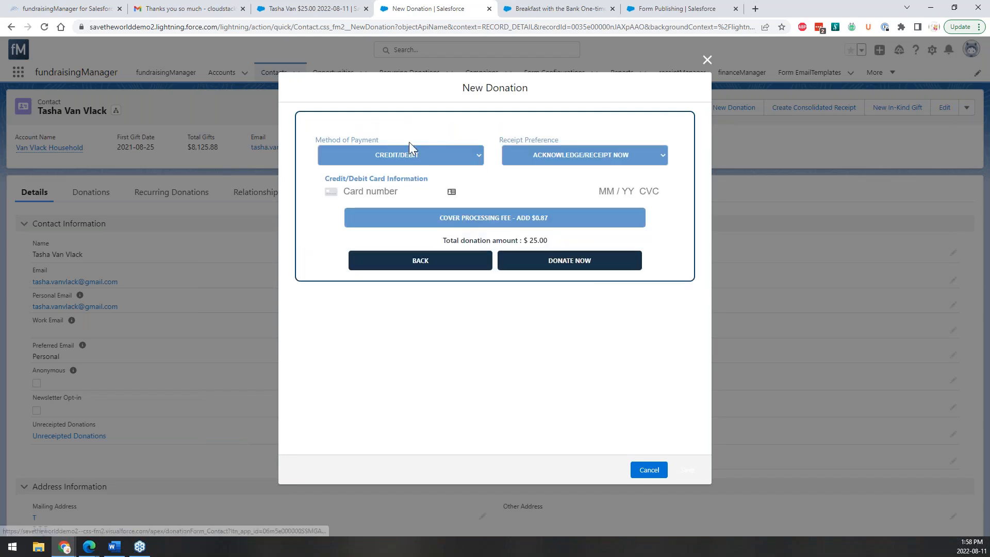
{"action": "left_click", "coordinate": [420, 160]}
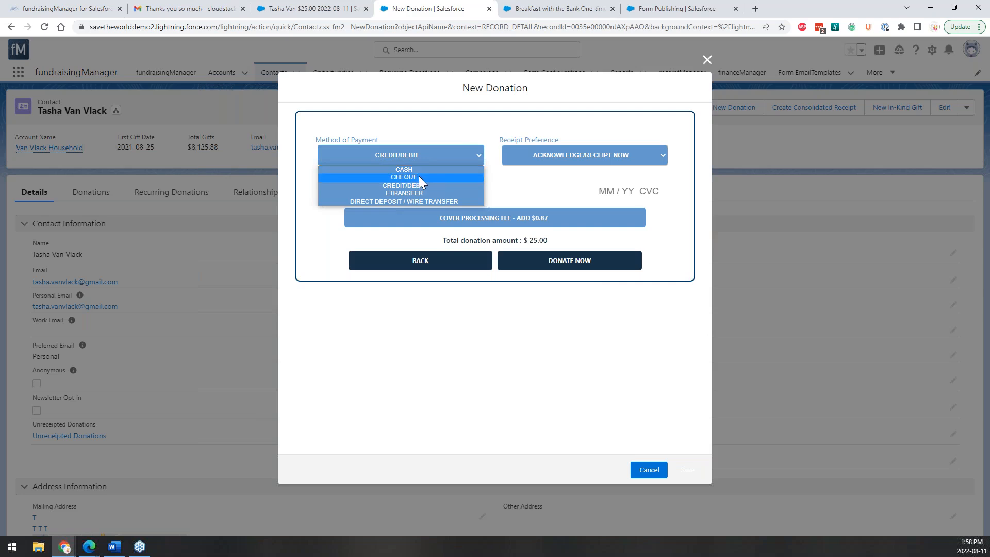
{"action": "left_click", "coordinate": [450, 156]}
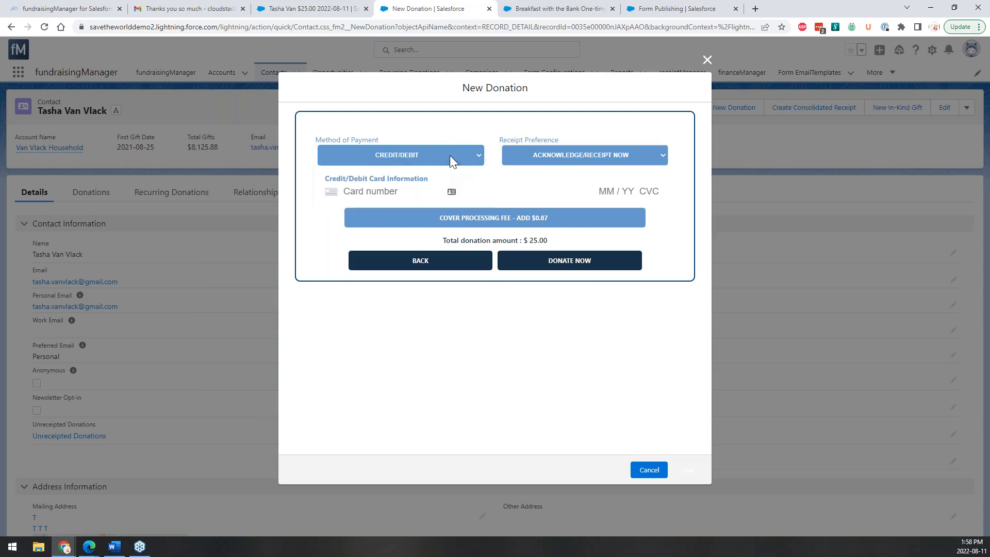
{"action": "left_click", "coordinate": [463, 156]}
{"action": "left_click", "coordinate": [463, 156]}
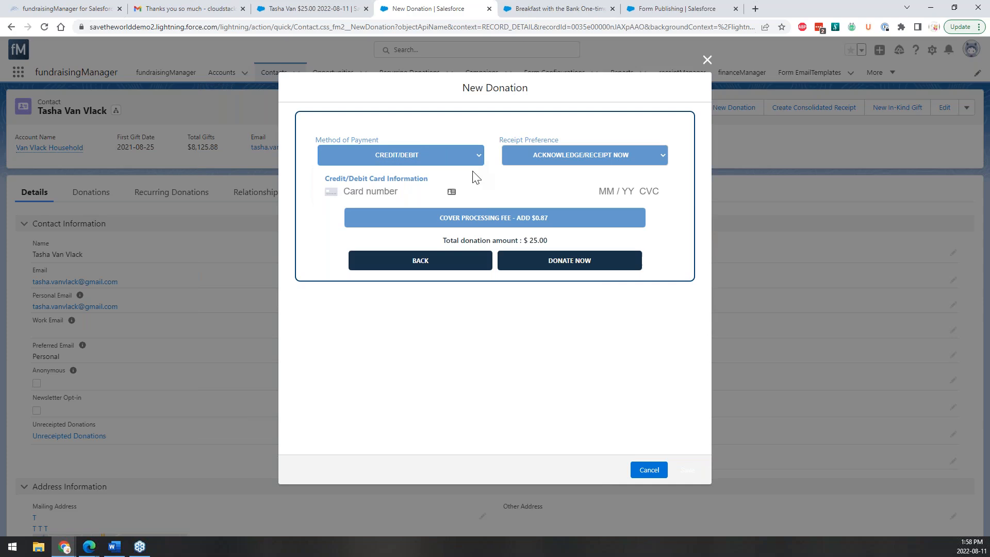
{"action": "left_click", "coordinate": [649, 470]}
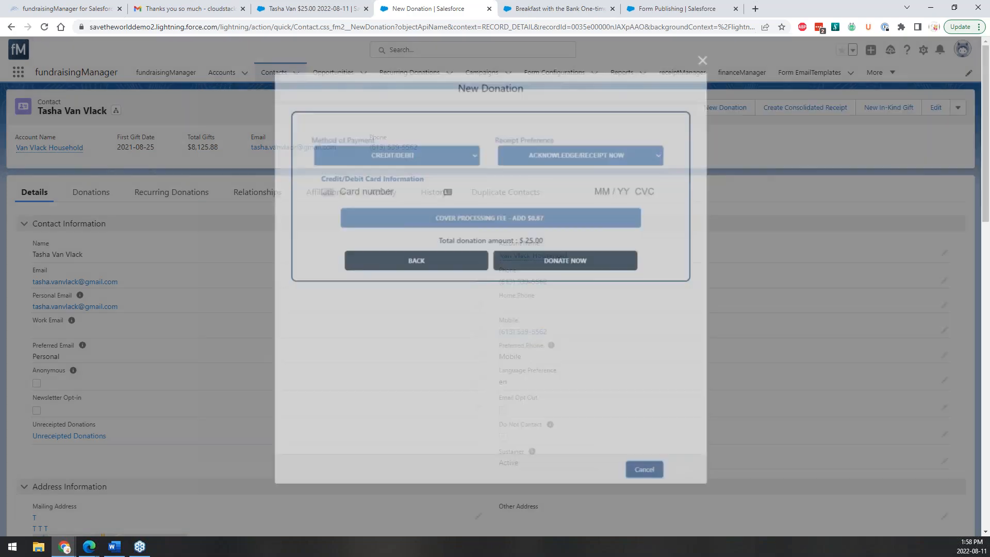
Reopen New Donation, step through to payment details again, and close it without donating.
{"action": "left_click", "coordinate": [737, 114]}
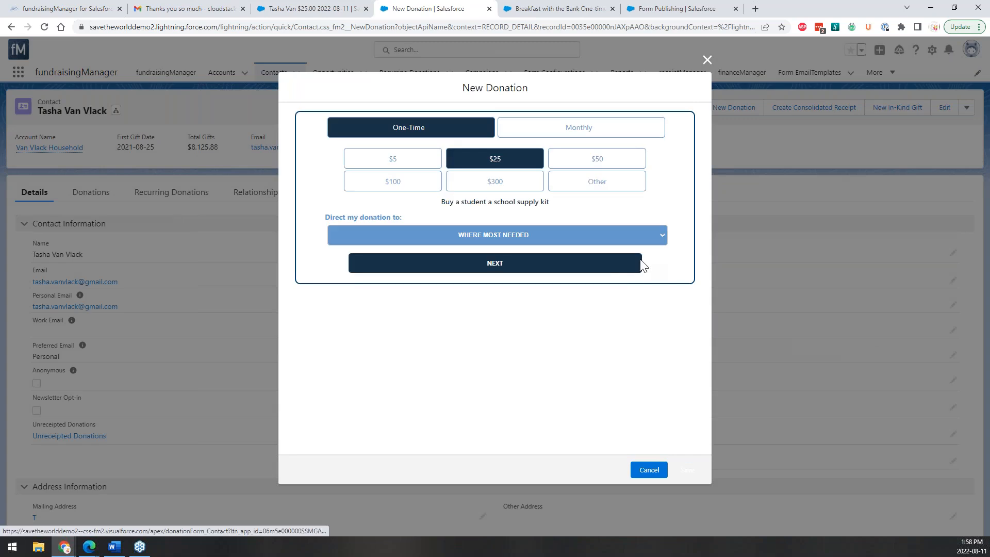
{"action": "left_click", "coordinate": [620, 269]}
{"action": "left_click", "coordinate": [551, 234]}
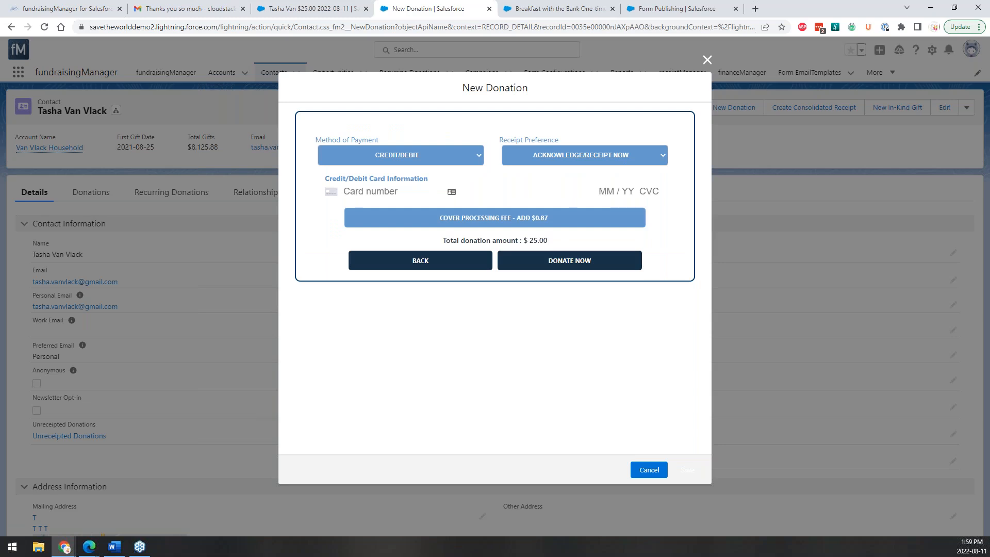
{"action": "left_click", "coordinate": [706, 60]}
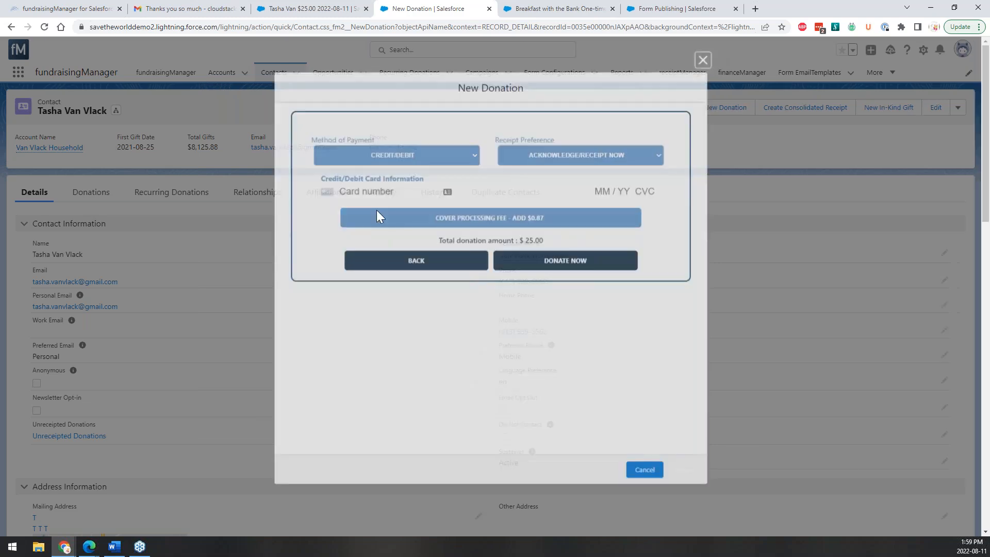
{"action": "scroll", "coordinate": [375, 289], "scroll_direction": "down", "scroll_amount": 6}
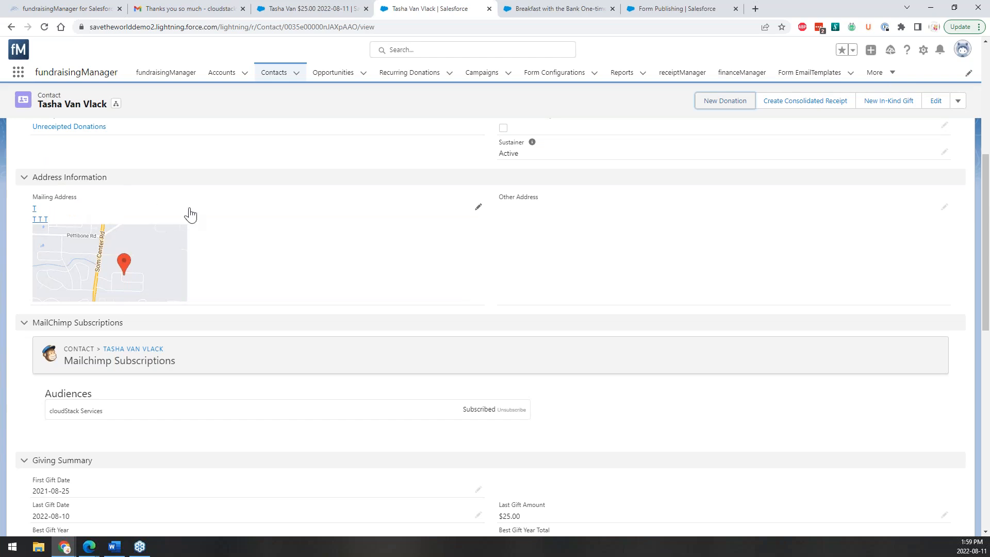
From the donor's contact record, glance at the extra actions menu, then open the Opportunities dropdown.
{"action": "scroll", "coordinate": [190, 214], "scroll_direction": "up", "scroll_amount": 6}
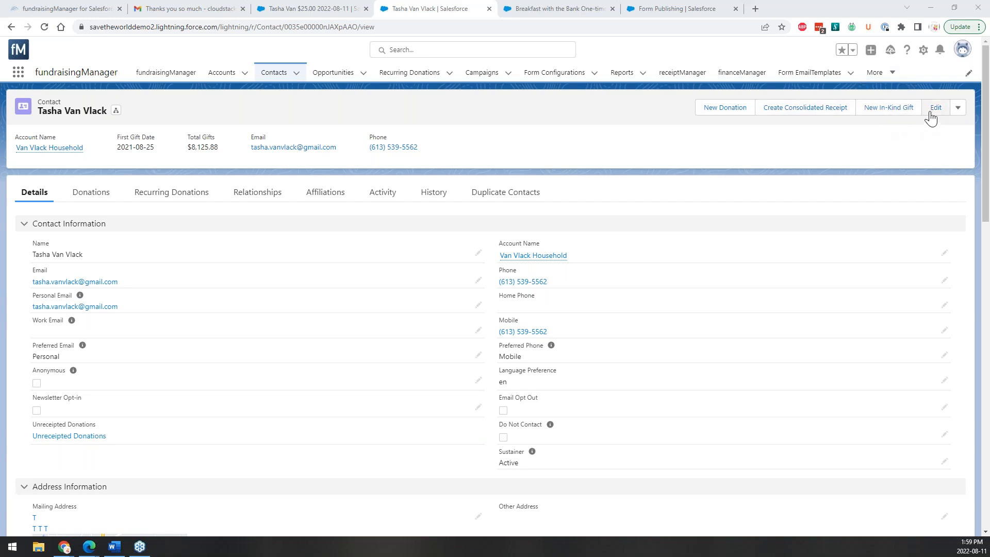
{"action": "left_click", "coordinate": [961, 109]}
{"action": "left_click", "coordinate": [962, 110]}
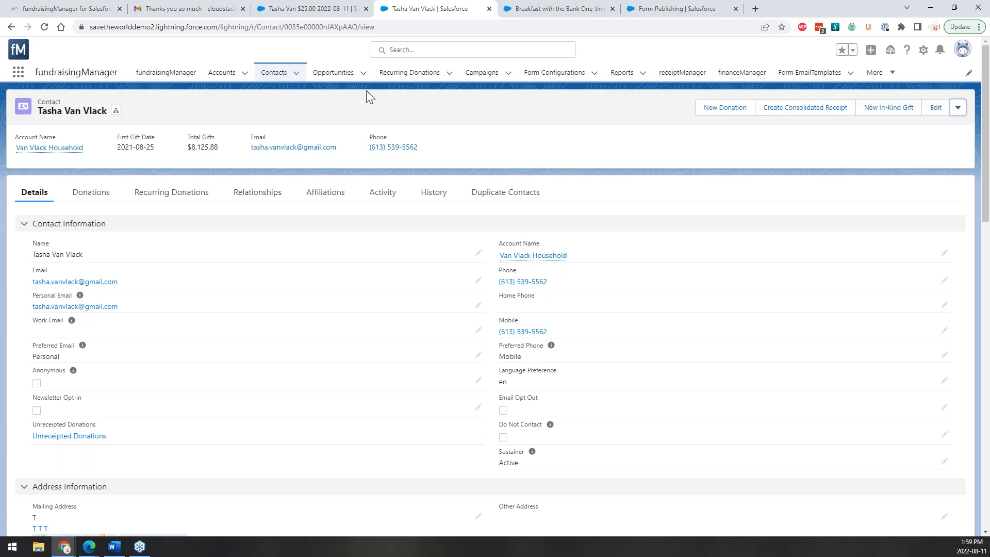
{"action": "left_click", "coordinate": [364, 73]}
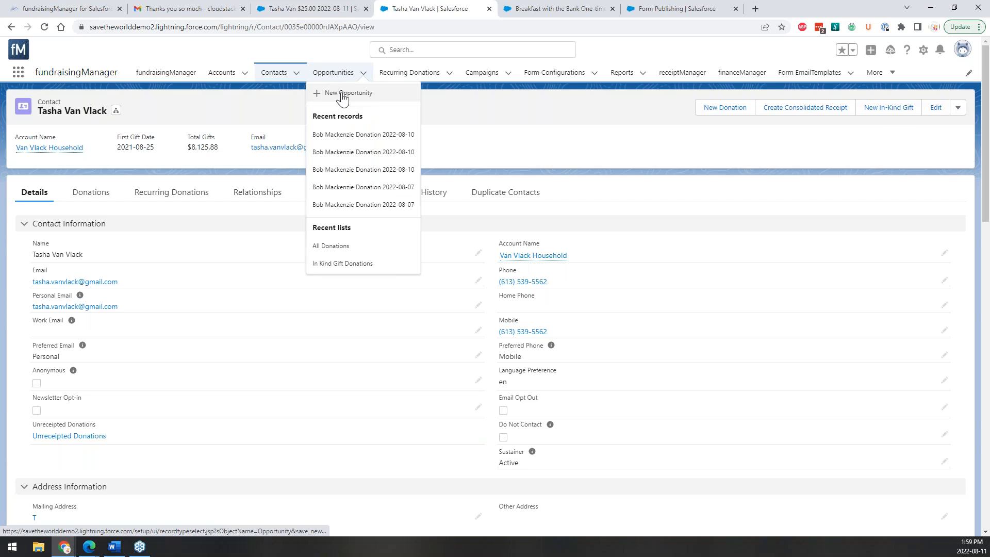
Start a new opportunity using the In-Kind Gift record type.
{"action": "left_click", "coordinate": [342, 94]}
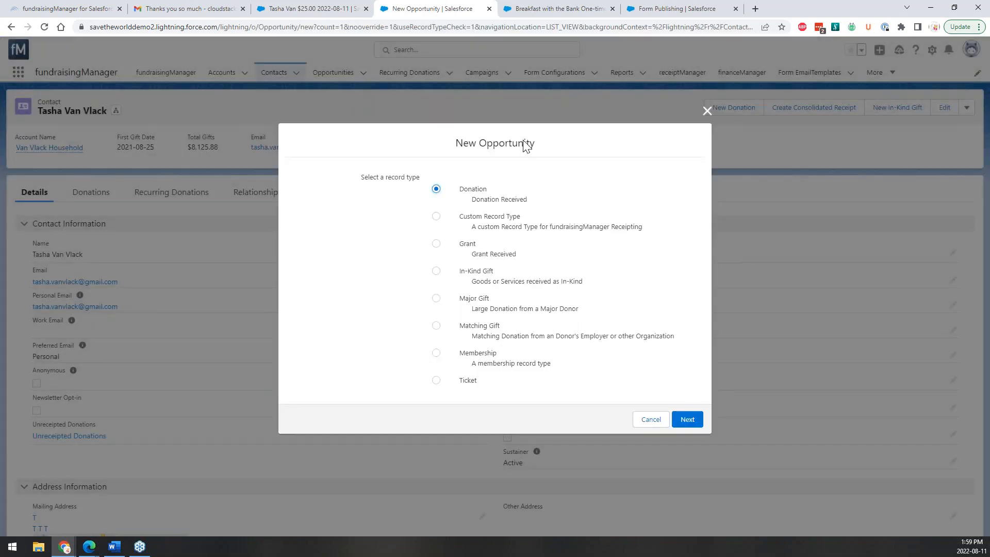
{"action": "left_click", "coordinate": [438, 273]}
{"action": "left_click", "coordinate": [697, 422]}
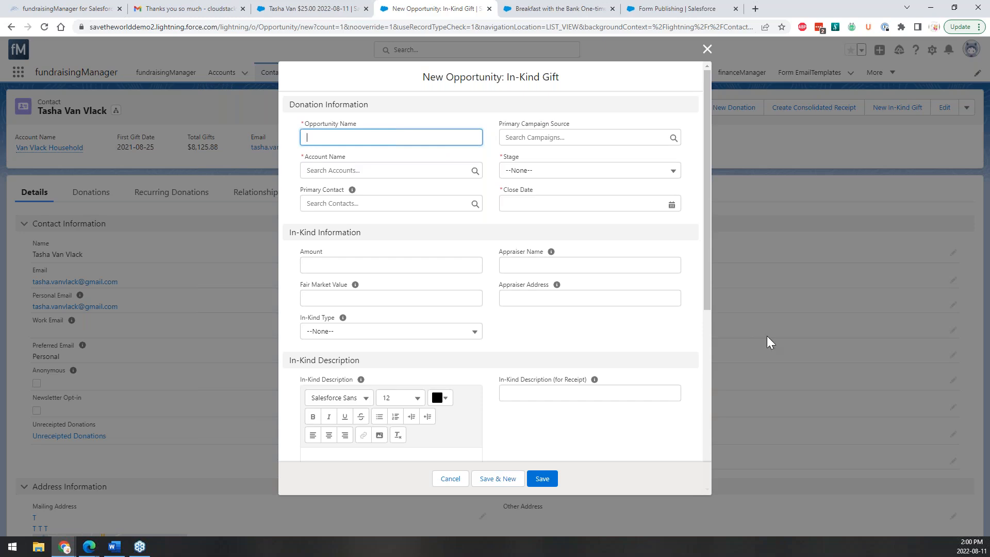
Review the blank In-Kind Gift form's fields, then close it without saving.
{"action": "scroll", "coordinate": [523, 387], "scroll_direction": "down", "scroll_amount": 5}
{"action": "scroll", "coordinate": [527, 391], "scroll_direction": "up", "scroll_amount": 2}
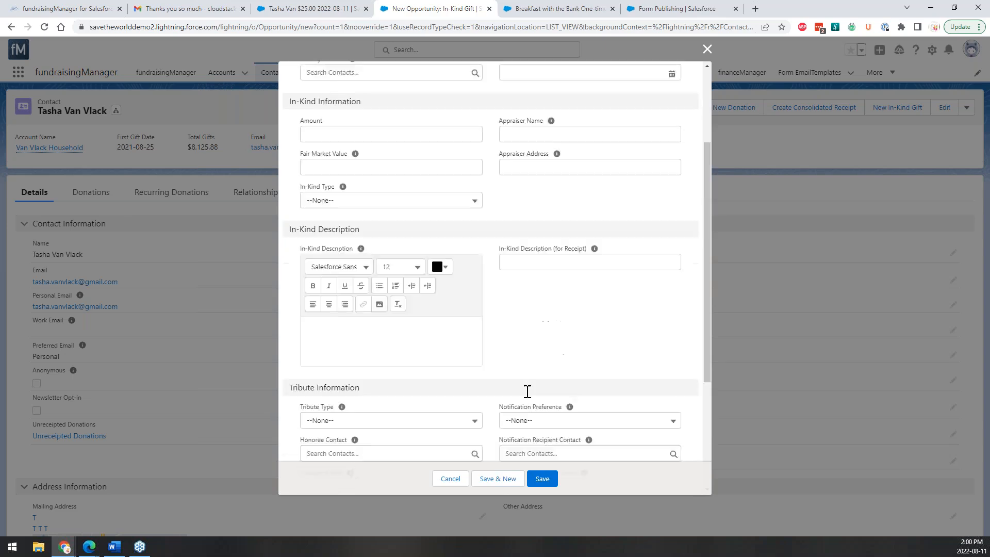
{"action": "scroll", "coordinate": [527, 391], "scroll_direction": "up", "scroll_amount": 3}
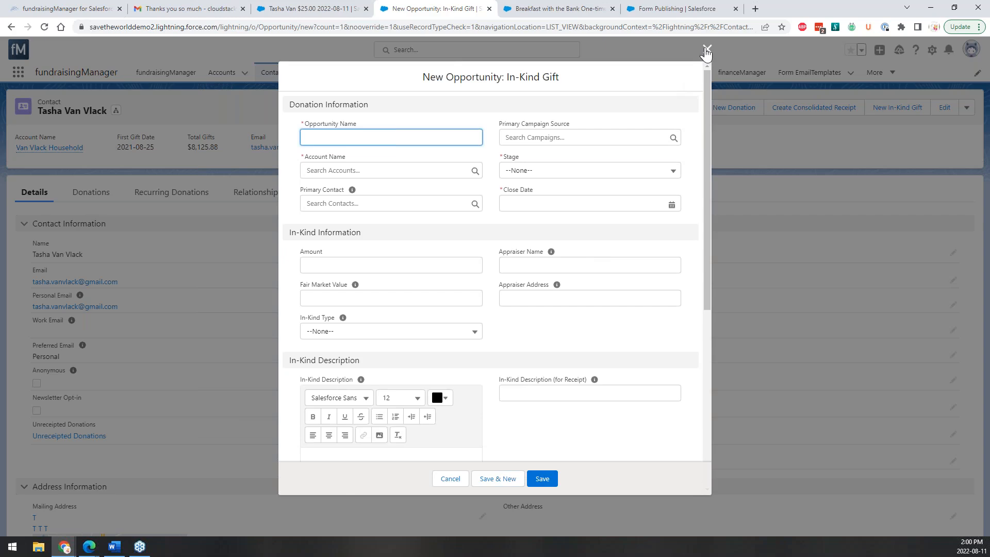
{"action": "left_click", "coordinate": [706, 51]}
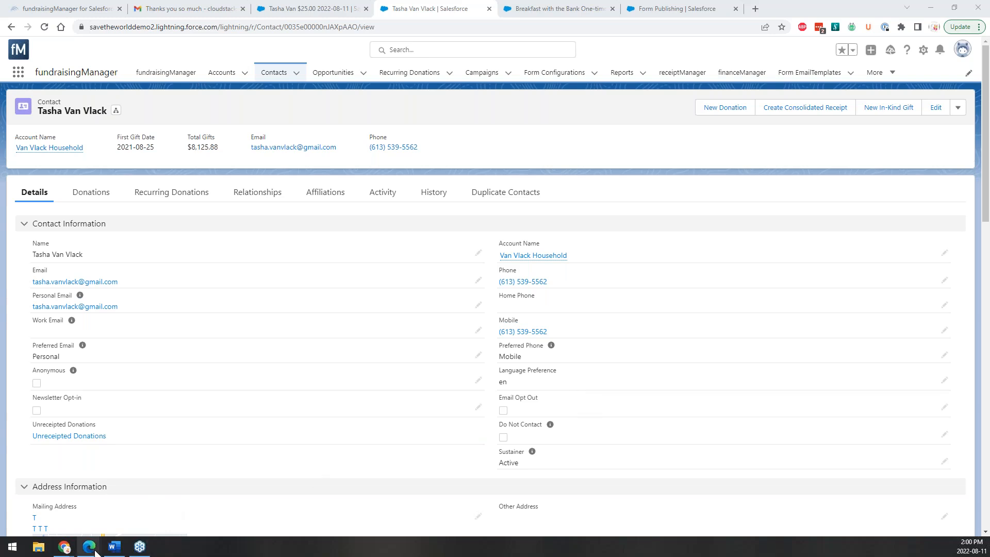
{"action": "mouse_move", "coordinate": [90, 547]}
{"action": "left_click", "coordinate": [201, 509]}
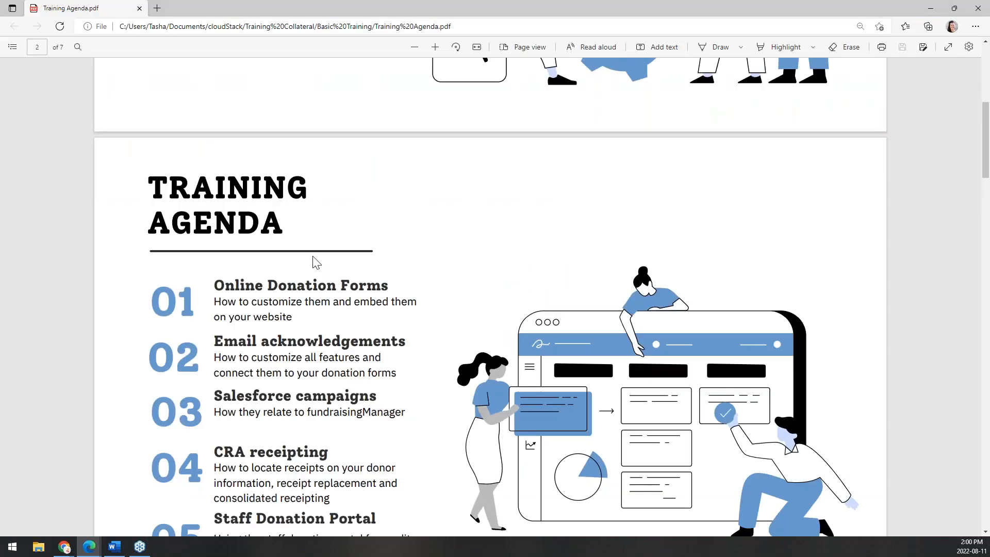
{"action": "scroll", "coordinate": [314, 260], "scroll_direction": "down", "scroll_amount": 15}
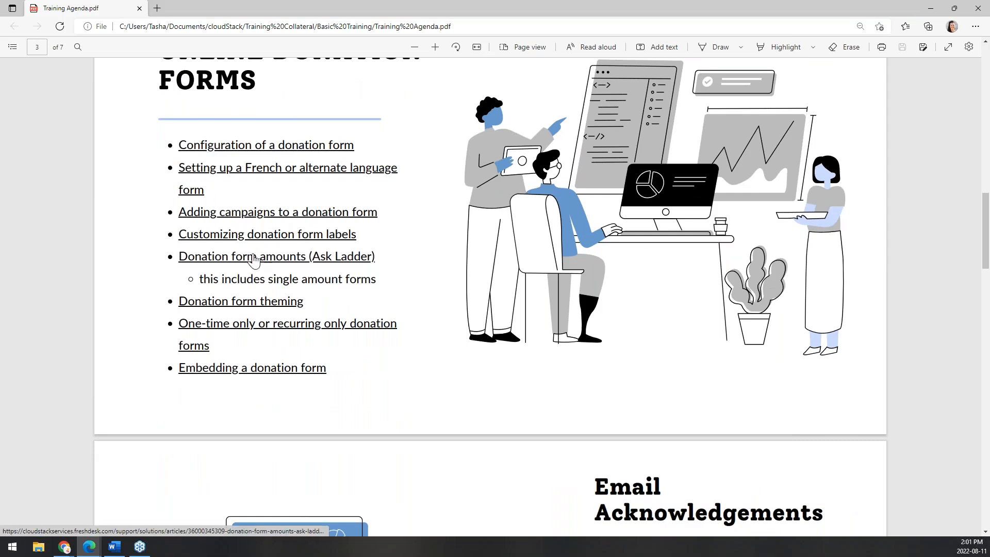
{"action": "scroll", "coordinate": [392, 387], "scroll_direction": "down", "scroll_amount": 7}
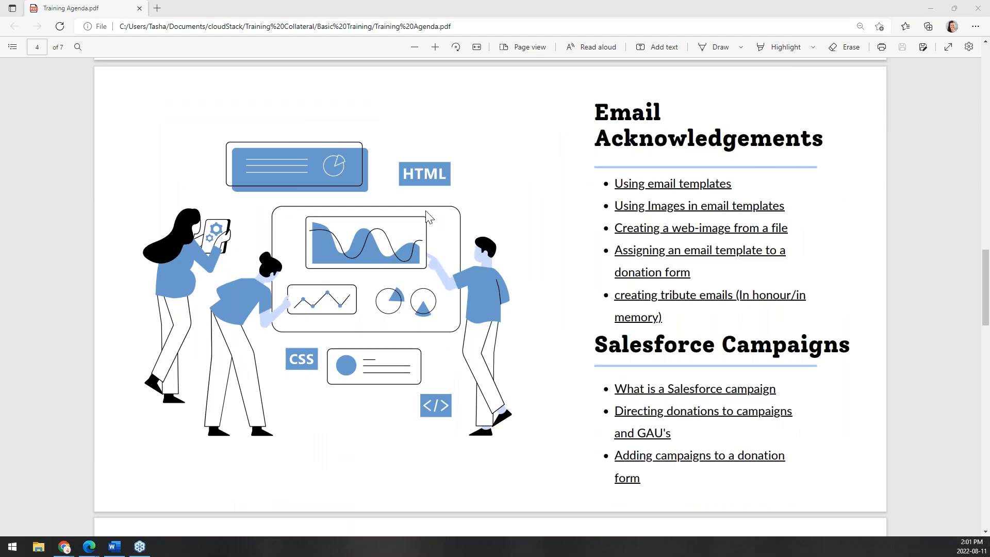
{"action": "scroll", "coordinate": [621, 137], "scroll_direction": "up", "scroll_amount": 5}
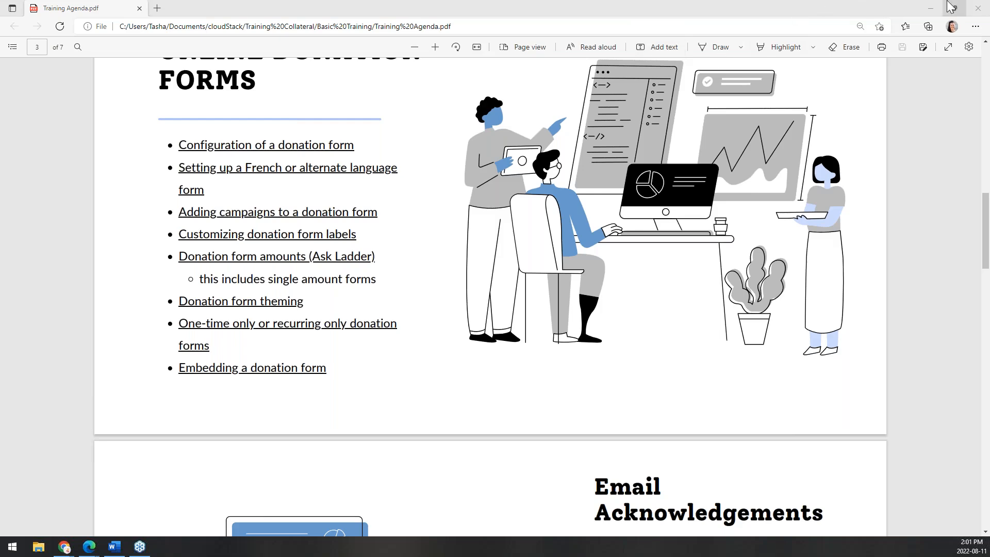
{"action": "left_click", "coordinate": [978, 10]}
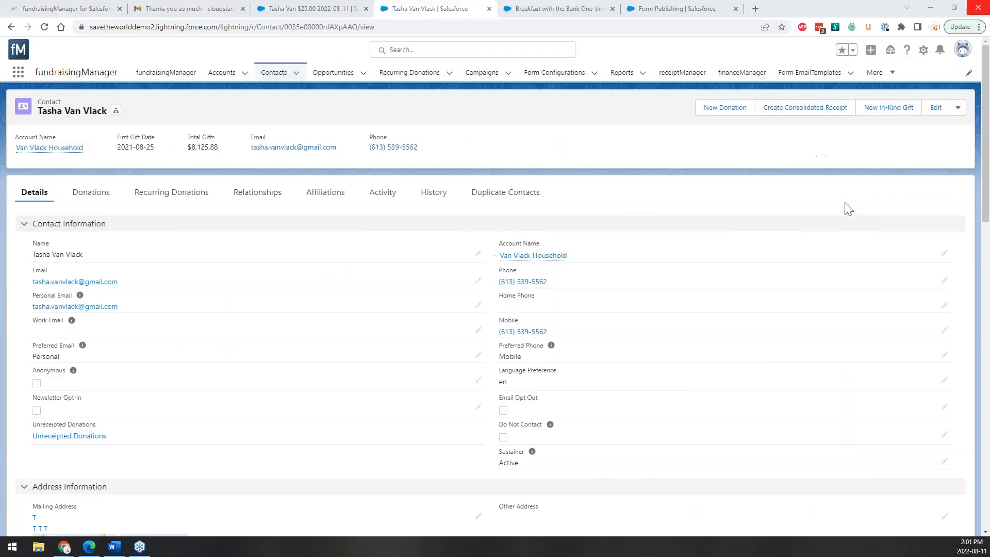